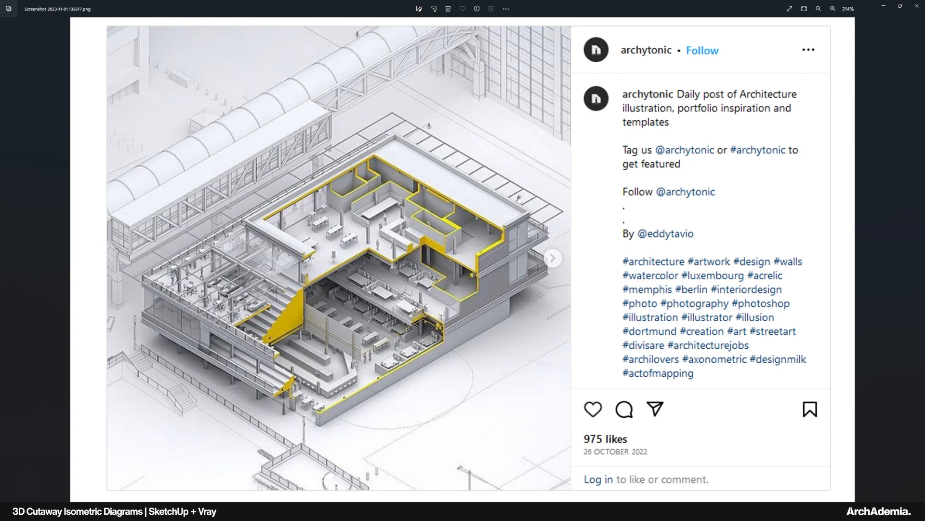
pyautogui.scroll(-2, 455, 328)
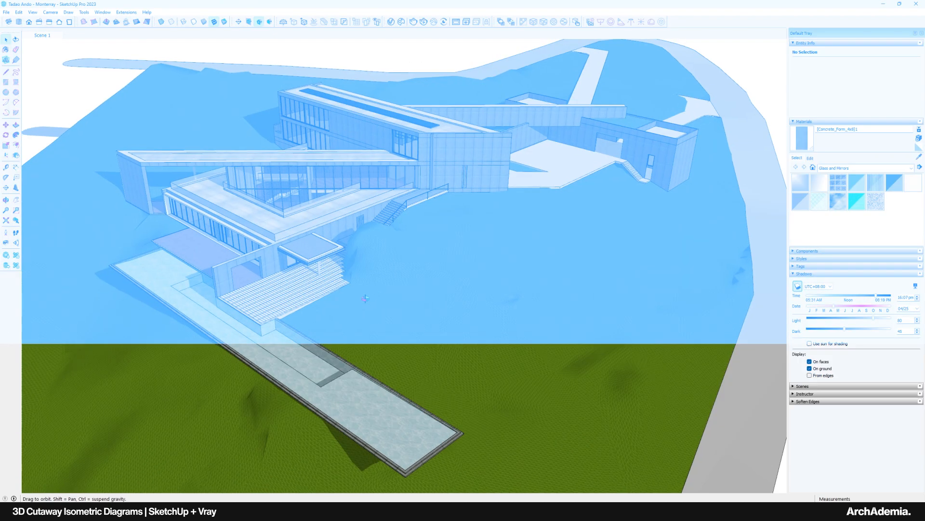
pyautogui.scroll(1, 506, 350)
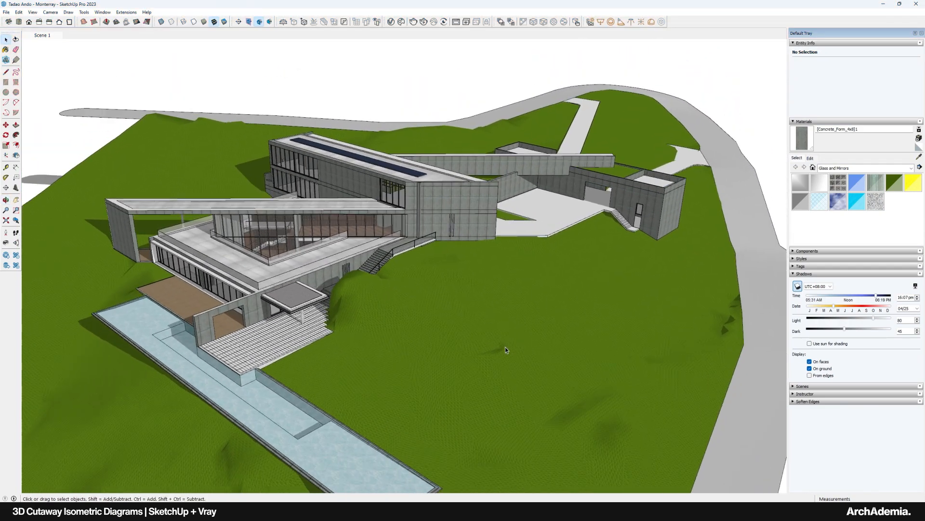
# Switch to the browser and look through the Dezeen article on Casa Monterrey for photos and descriptions of the house.
pyautogui.hotkey('alt', 'Tab')
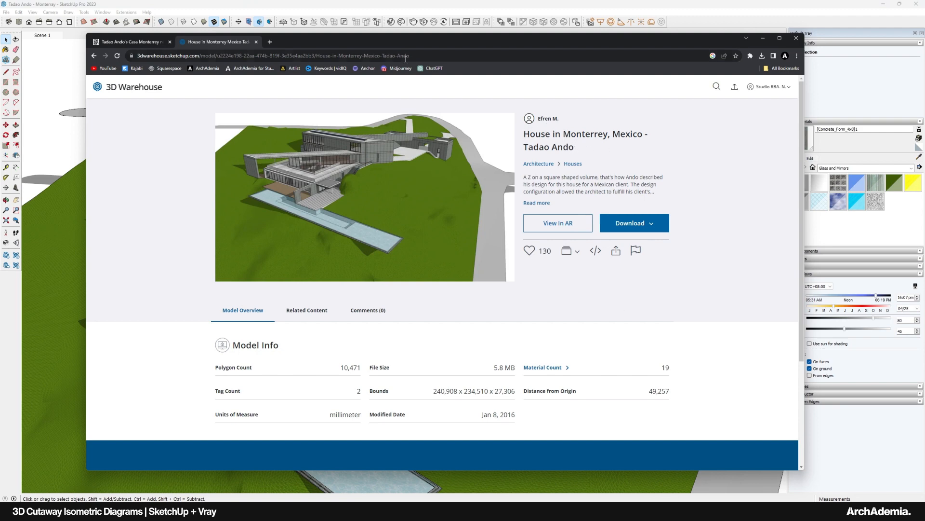
pyautogui.moveTo(389, 42); pyautogui.dragTo(415, 42)
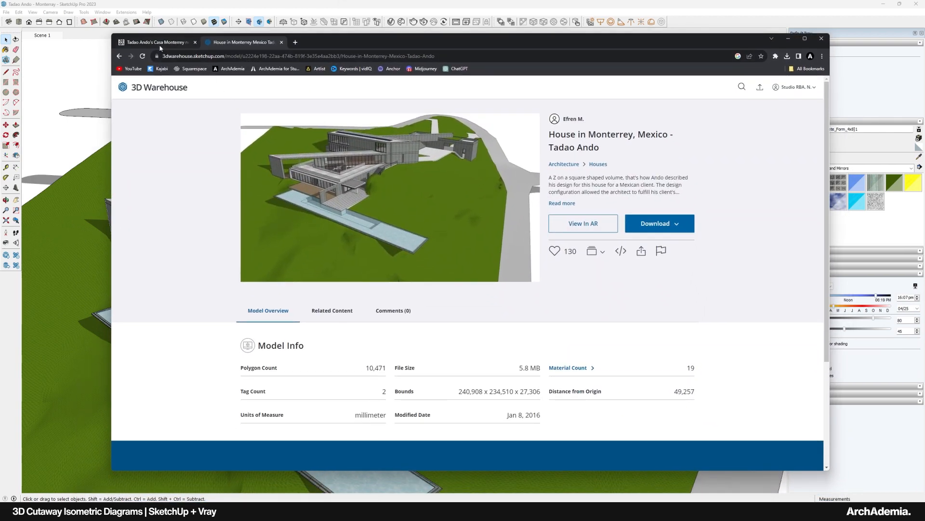
pyautogui.click(160, 44)
pyautogui.scroll(-5, 239, 276)
pyautogui.scroll(5, 233, 293)
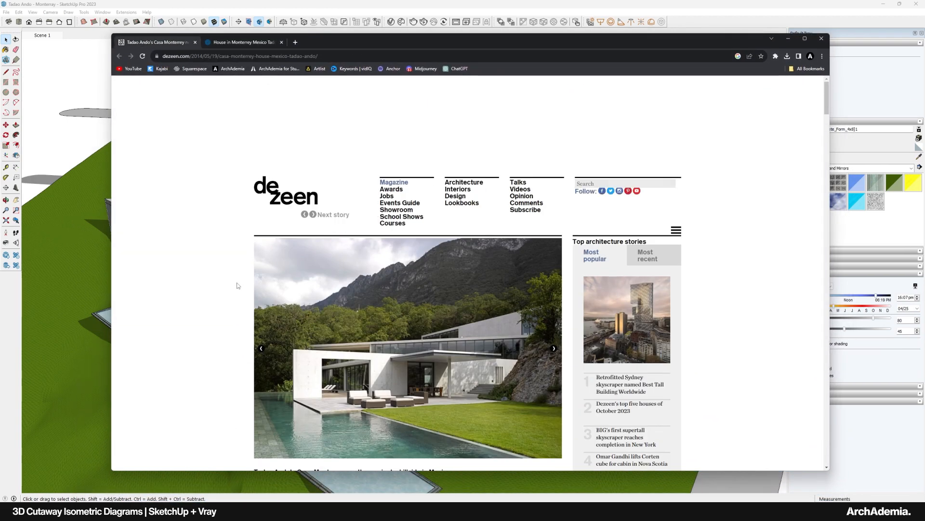
pyautogui.scroll(-5, 248, 227)
pyautogui.scroll(-15, 248, 230)
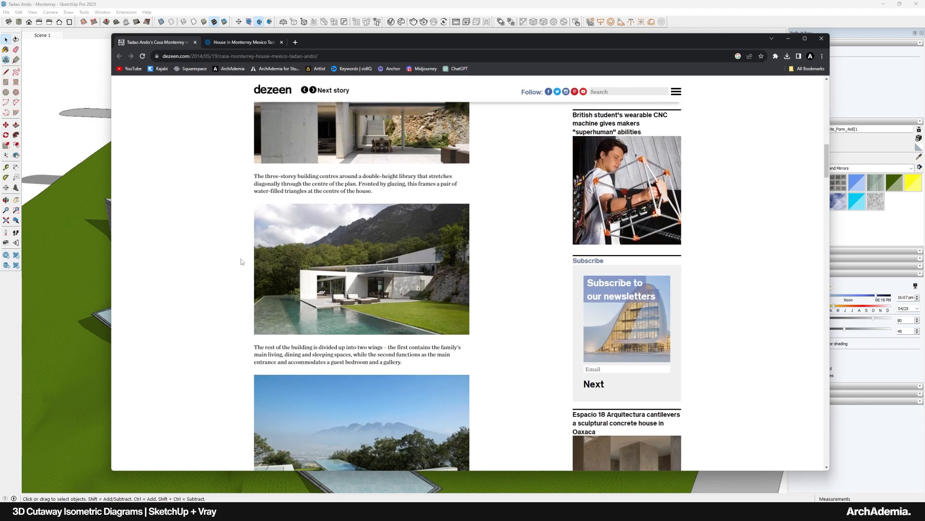
pyautogui.scroll(-10, 242, 262)
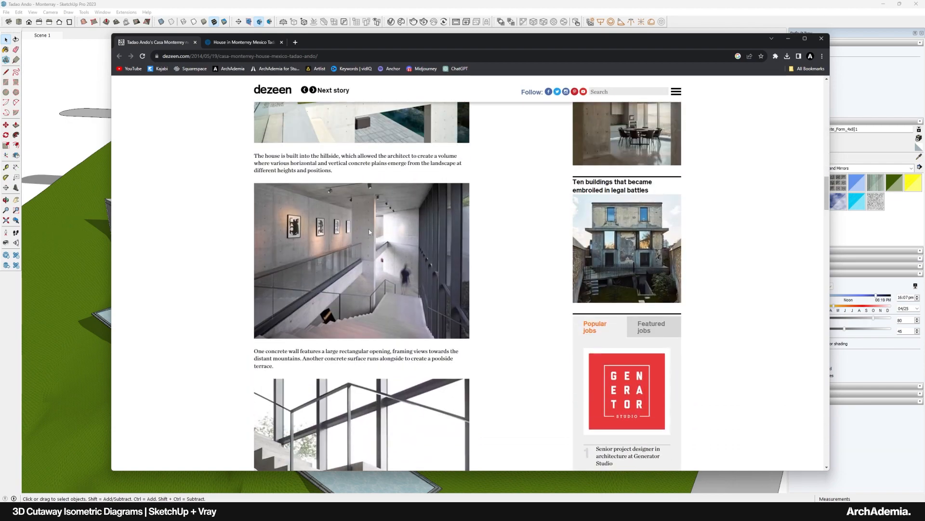
pyautogui.scroll(-10, 228, 305)
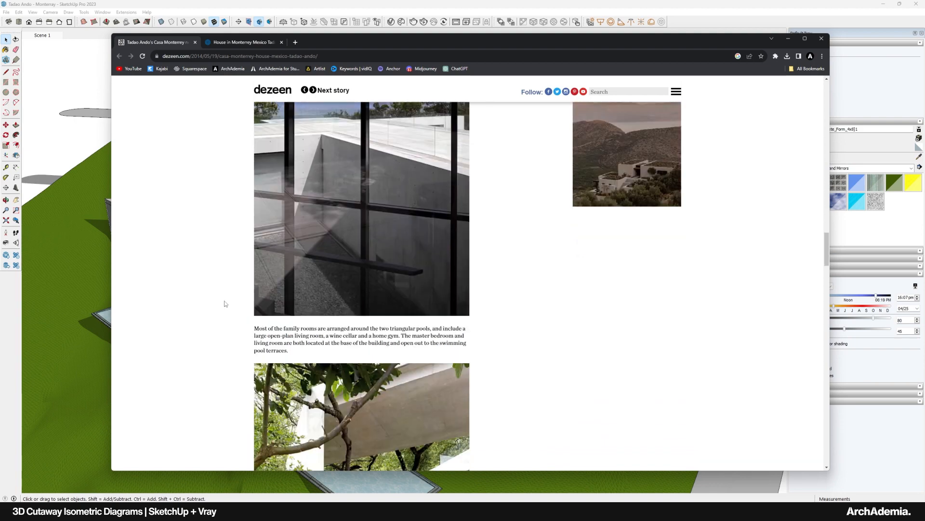
pyautogui.scroll(1, 225, 301)
pyautogui.scroll(-9, 225, 301)
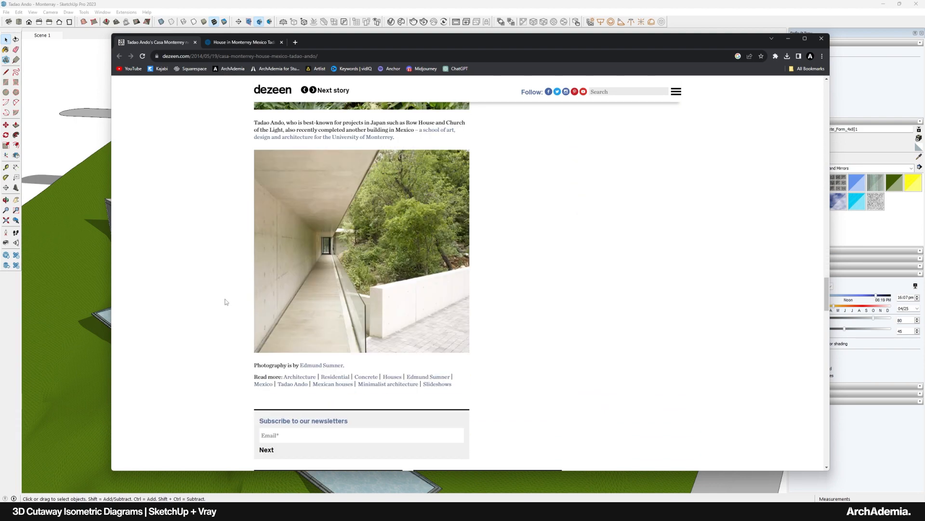
pyautogui.scroll(11, 227, 303)
pyautogui.scroll(15, 228, 303)
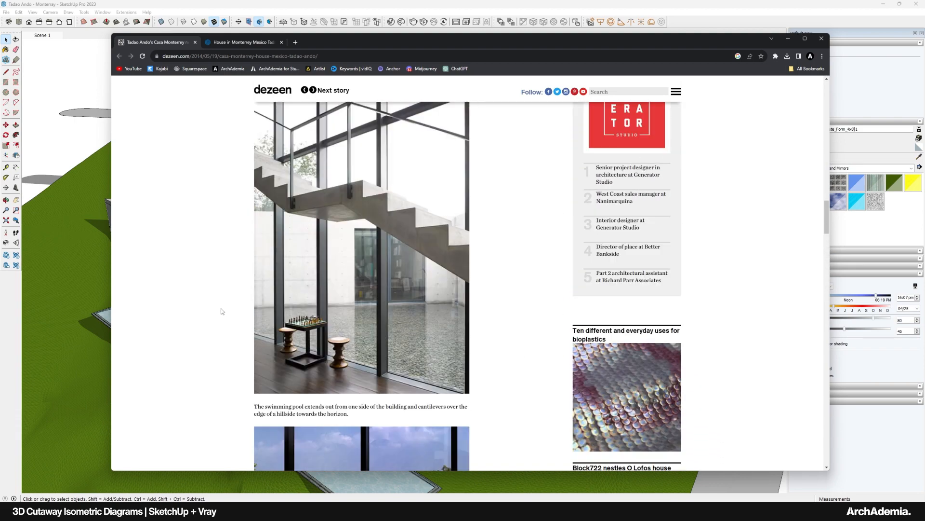
pyautogui.scroll(3, 222, 313)
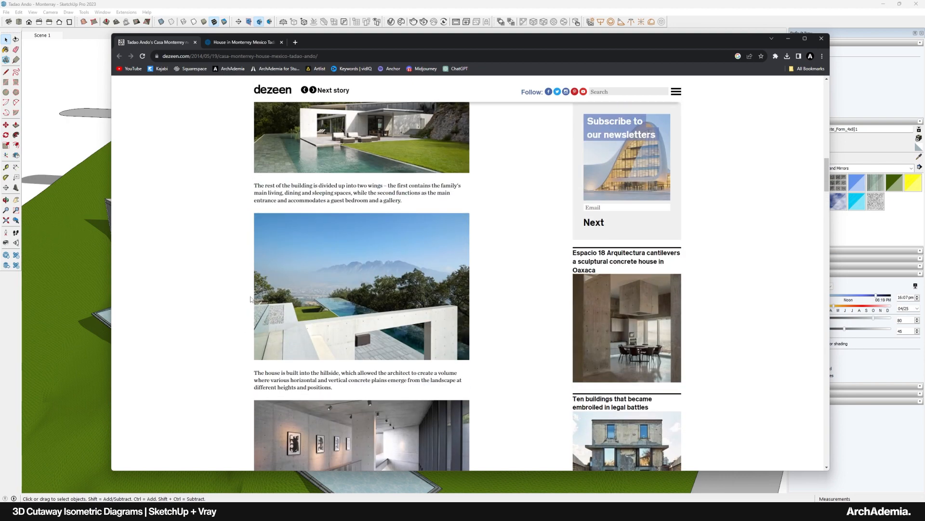
pyautogui.scroll(3, 260, 298)
pyautogui.scroll(5, 309, 255)
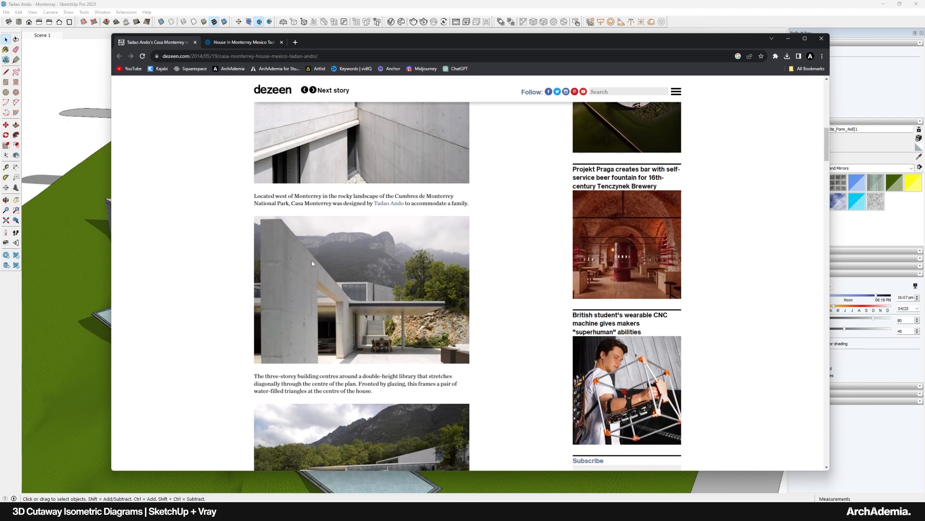
pyautogui.scroll(-1, 311, 263)
# Check the house's 3D Warehouse page and the Dezeen article once more, and return to the SketchUp model.
pyautogui.moveTo(454, 48); pyautogui.dragTo(444, 48)
pyautogui.click(207, 41)
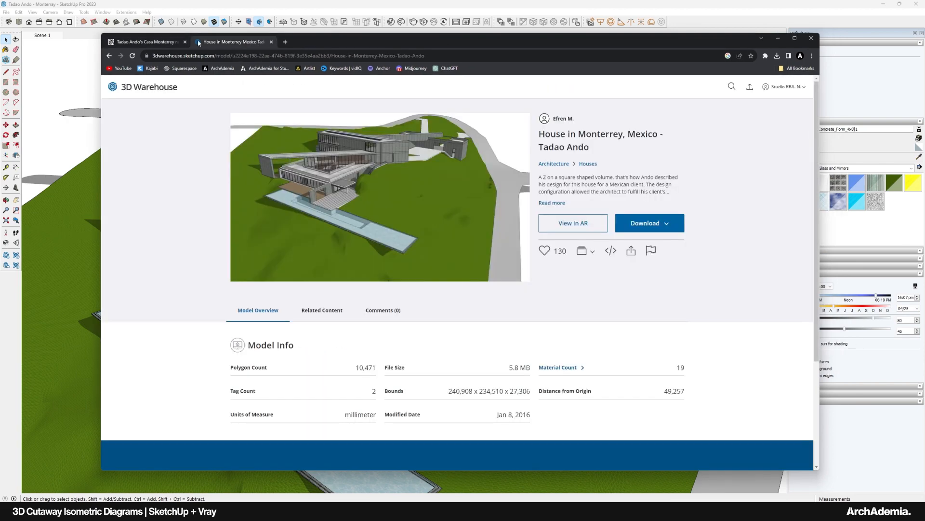
pyautogui.click(150, 41)
pyautogui.click(777, 39)
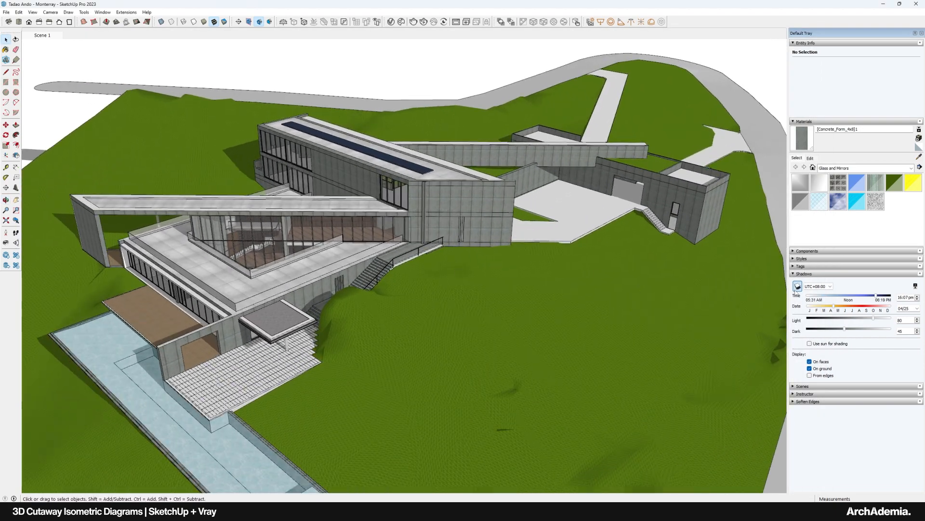
# Turn off the shadow display in the house model.
pyautogui.click(795, 290)
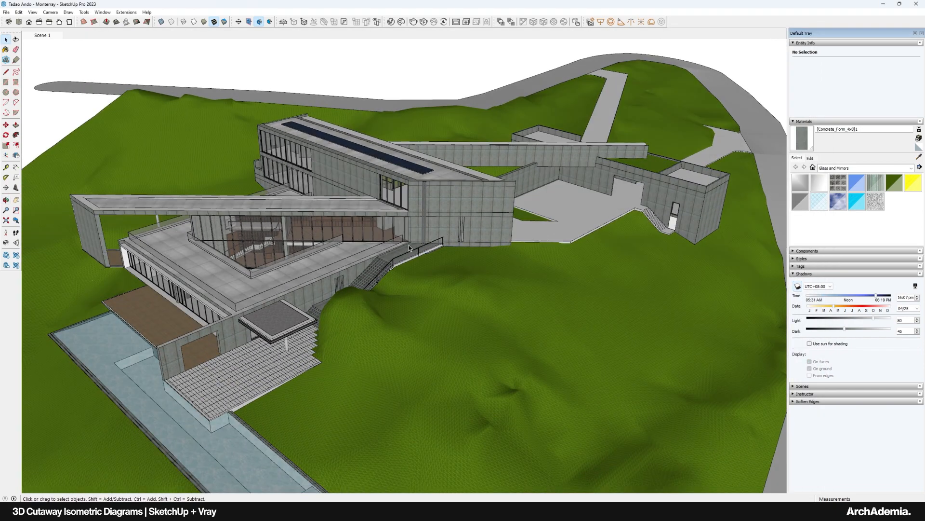
pyautogui.moveTo(374, 249); pyautogui.dragTo(378, 255, button='middle')
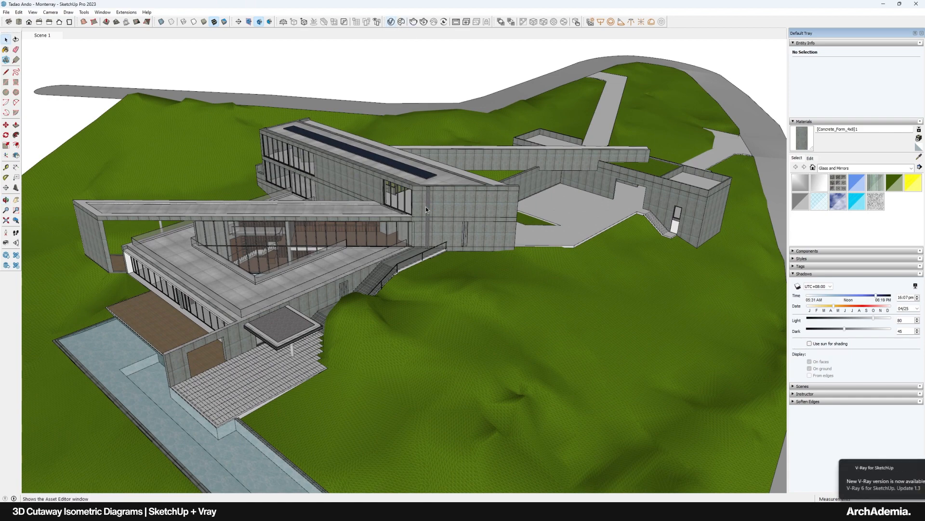
# Enable Material Override in the V-Ray render settings.
pyautogui.moveTo(422, 136); pyautogui.dragTo(363, 132)
pyautogui.click(503, 224)
pyautogui.scroll(3, 336, 263)
pyautogui.click(333, 200)
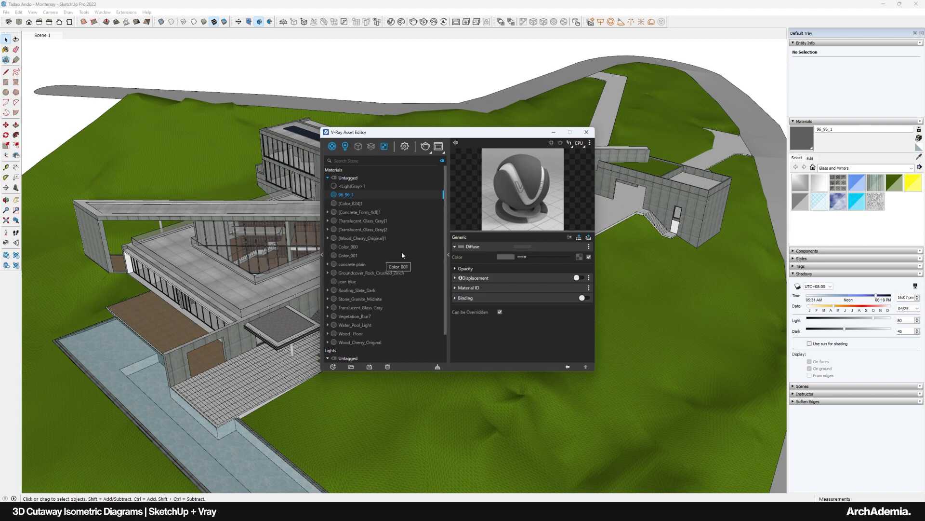
pyautogui.click(405, 146)
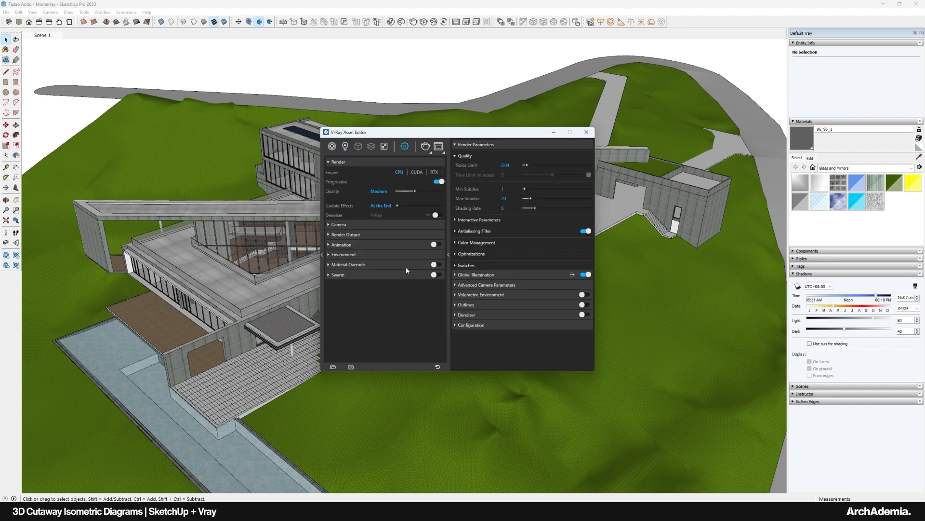
pyautogui.click(328, 264)
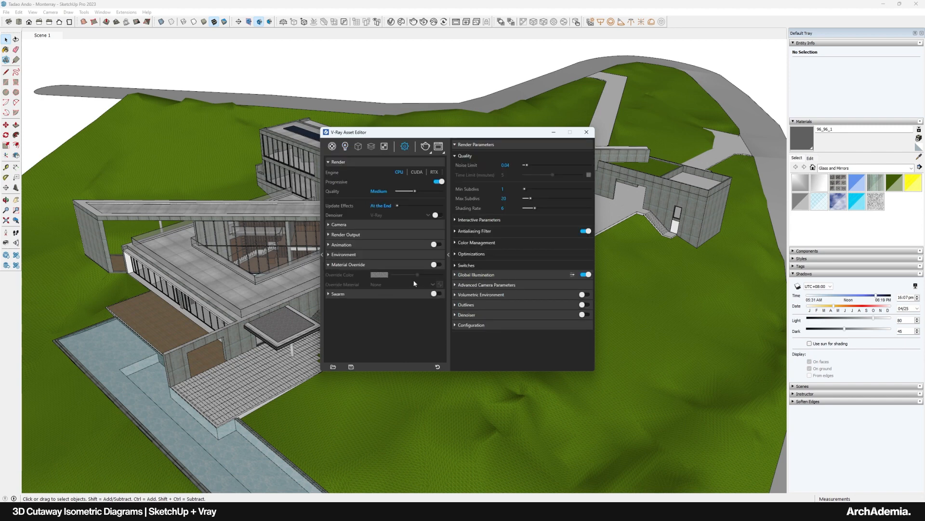
pyautogui.click(437, 264)
# Run a V-Ray test render of the current view with the plain override color, and close the frame buffer.
pyautogui.click(425, 146)
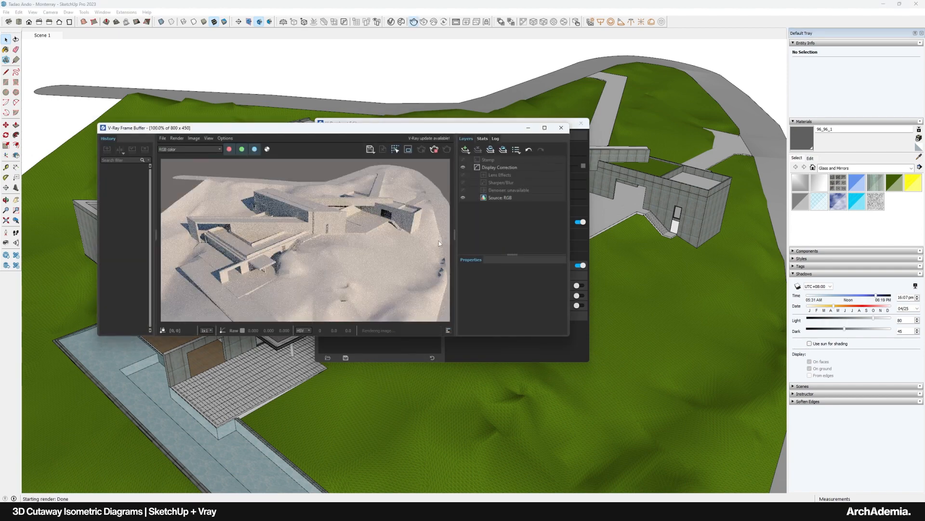
pyautogui.moveTo(302, 122); pyautogui.dragTo(316, 124)
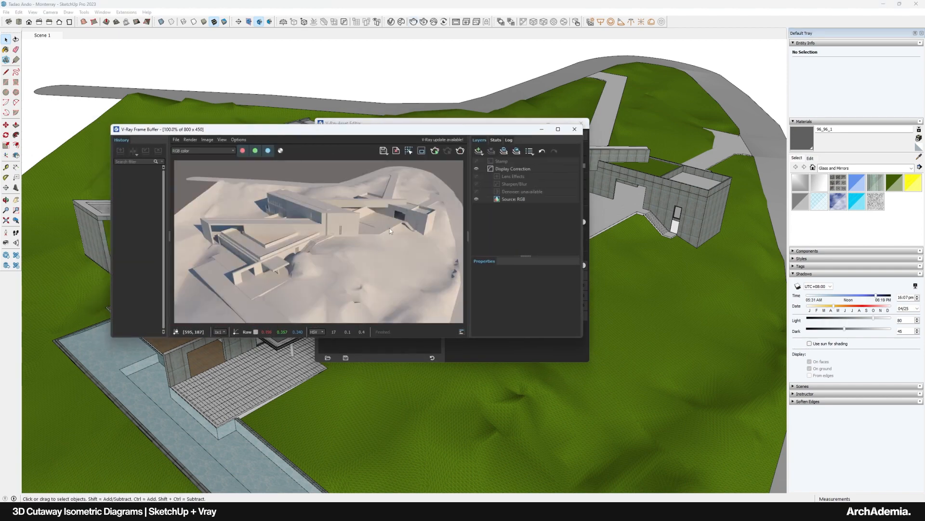
pyautogui.click(575, 129)
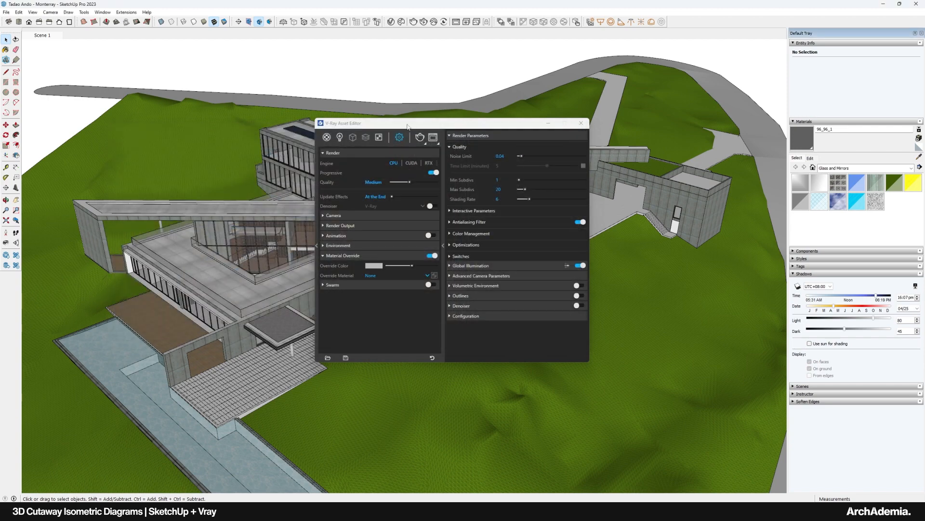
# Create a new V-Ray Generic material and rename it Grey_Base.
pyautogui.moveTo(407, 126); pyautogui.dragTo(450, 126)
pyautogui.click(383, 137)
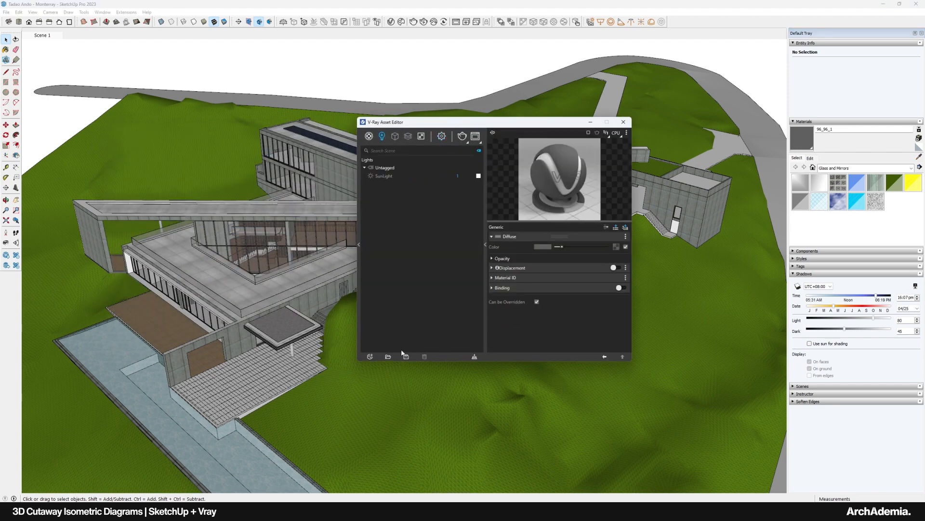
pyautogui.click(369, 355)
pyautogui.click(369, 136)
pyautogui.click(368, 357)
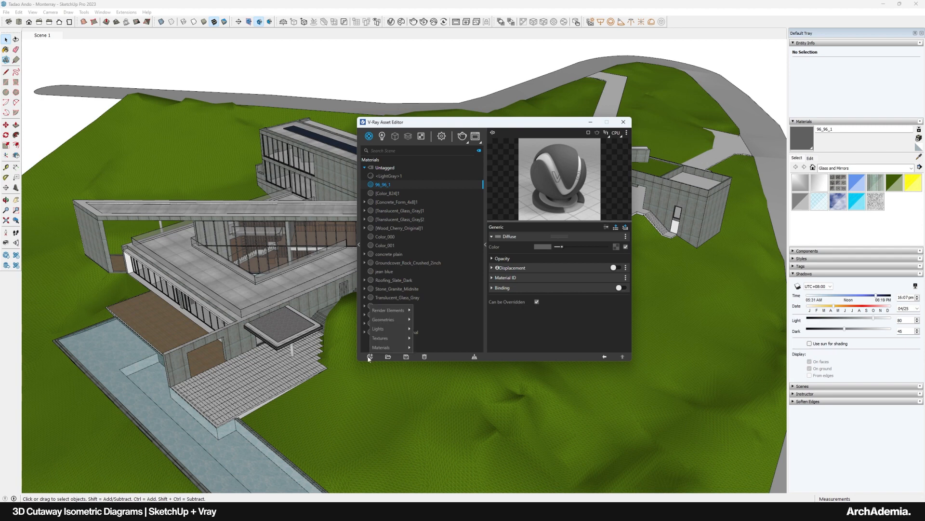
pyautogui.moveTo(385, 349)
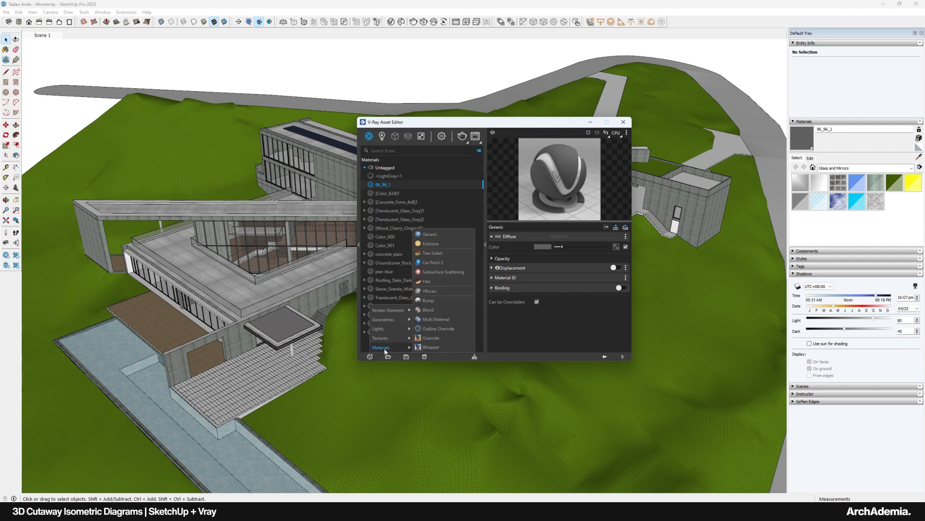
pyautogui.click(436, 235)
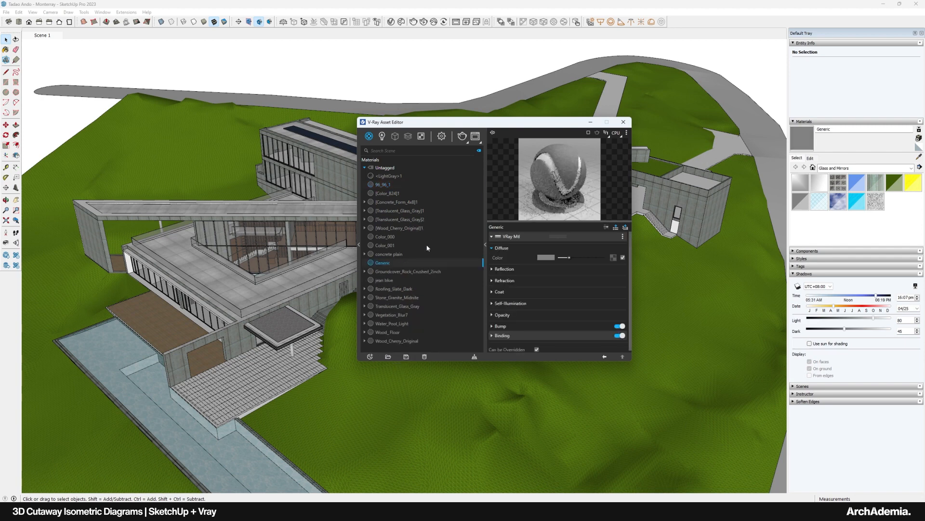
pyautogui.rightClick(382, 263)
pyautogui.click(426, 209)
pyautogui.write('c')
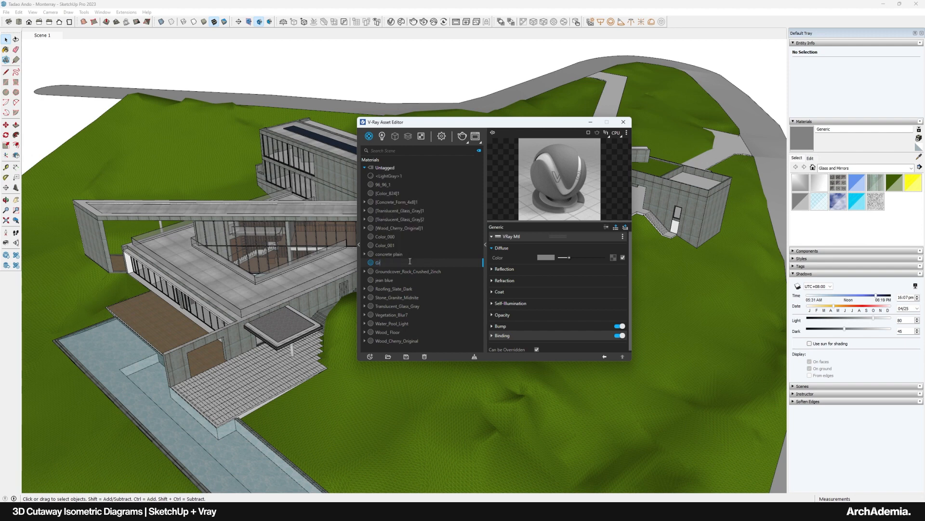
pyautogui.write('rey_Base')
pyautogui.press('Return')
# Create an Outline Override material with Grey_Base as its base material.
pyautogui.click(371, 359)
pyautogui.moveTo(391, 347)
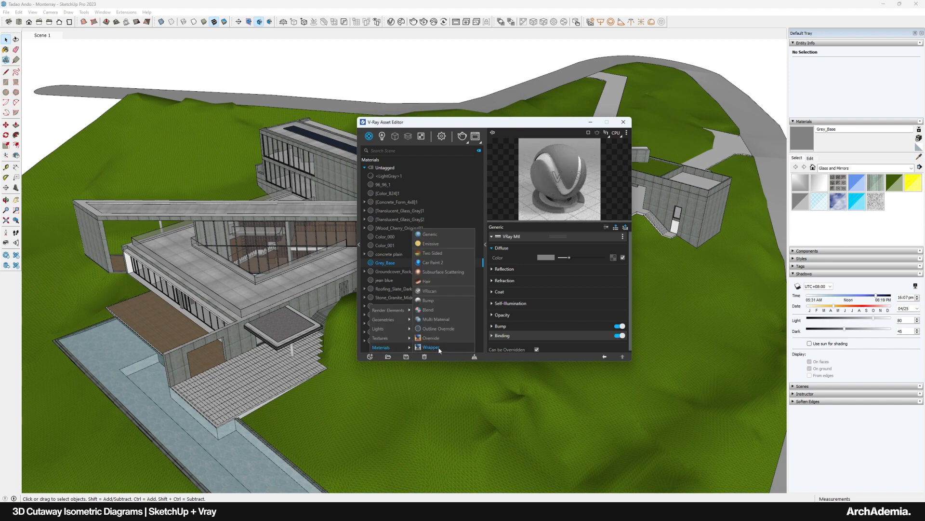
pyautogui.click(436, 325)
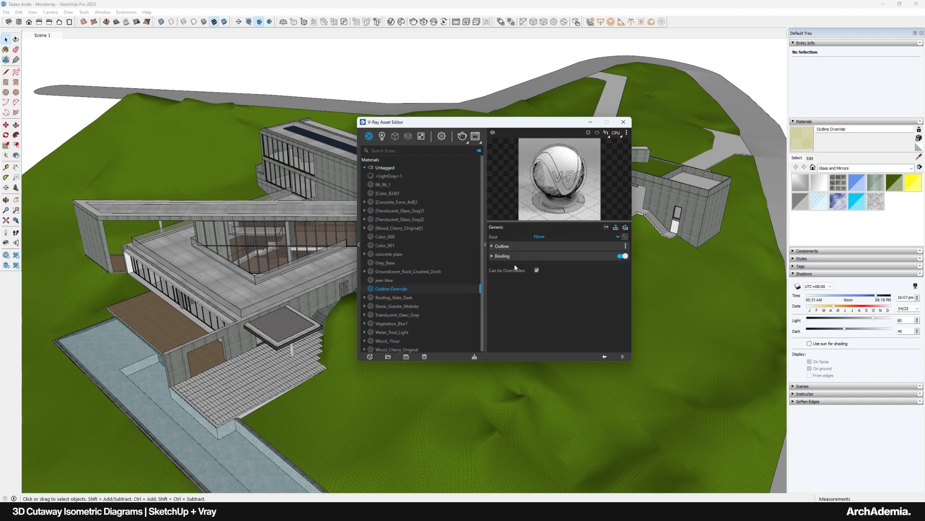
pyautogui.click(546, 237)
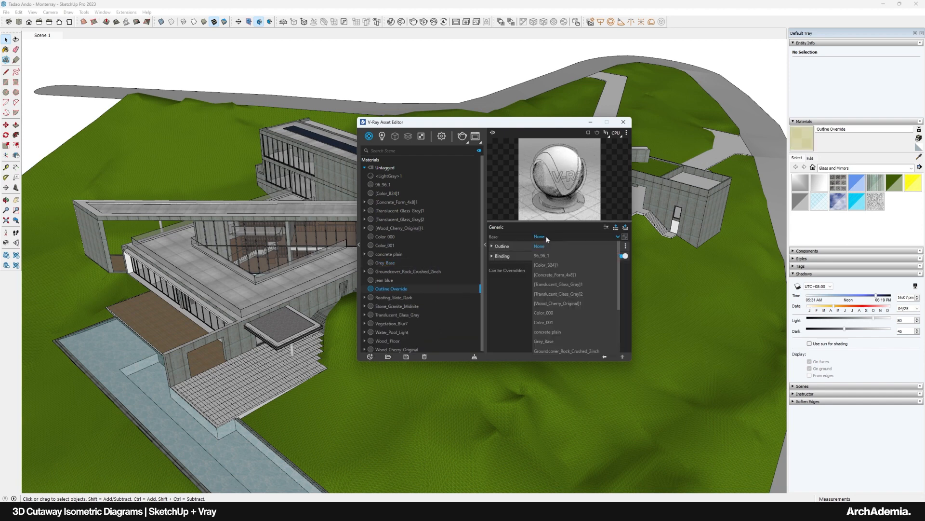
pyautogui.click(554, 340)
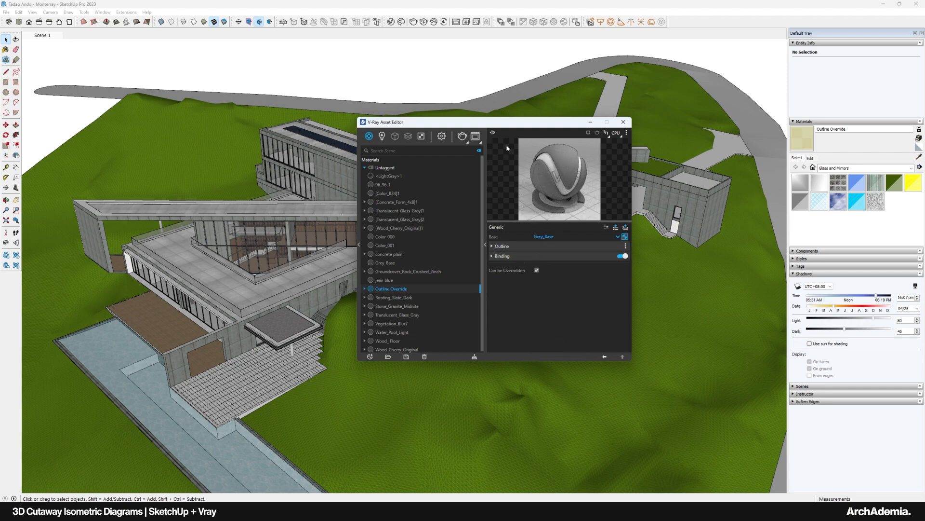
# Set the render settings' override material to Outline Override and start a test render.
pyautogui.moveTo(488, 124); pyautogui.dragTo(477, 123)
pyautogui.click(431, 135)
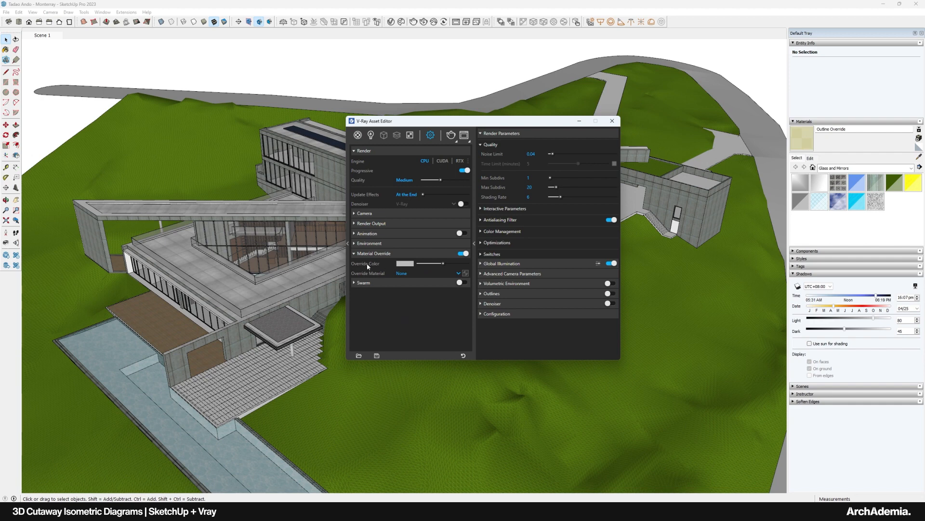
pyautogui.click(459, 274)
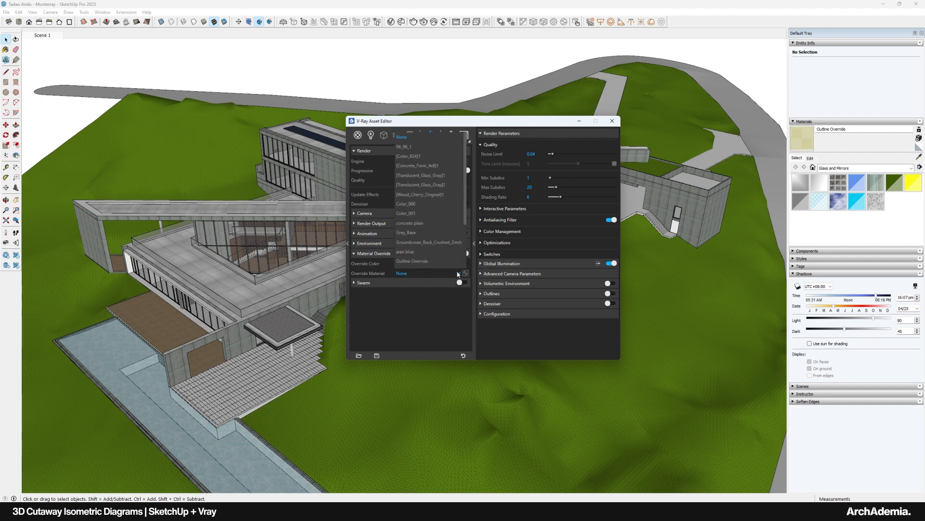
pyautogui.click(419, 262)
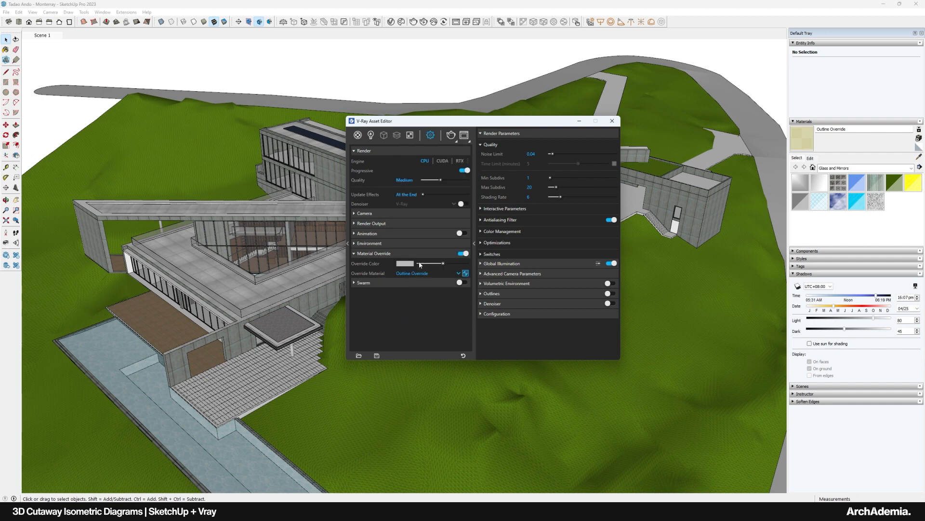
pyautogui.click(451, 136)
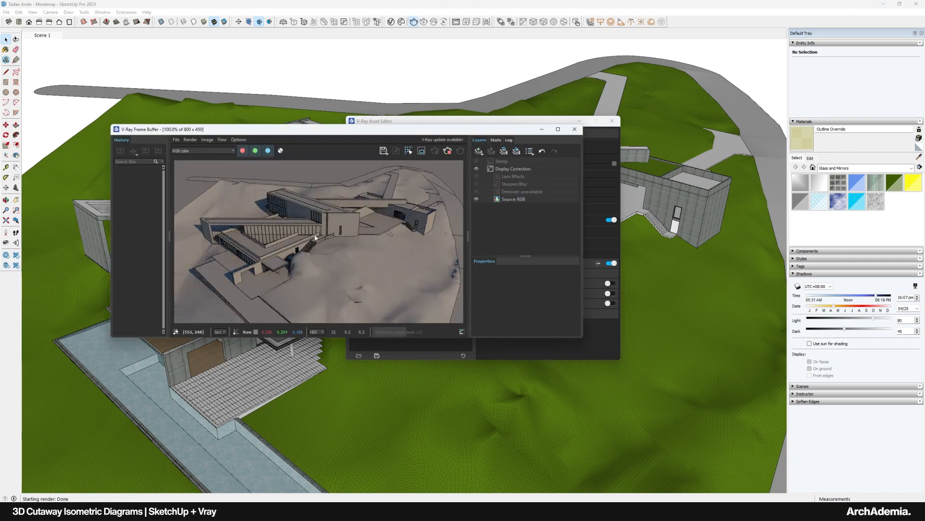
# Examine the outlines on the house in the Outline Override test render, and close the frame buffer.
pyautogui.scroll(1, 316, 237)
pyautogui.scroll(-1, 331, 259)
pyautogui.scroll(1, 342, 232)
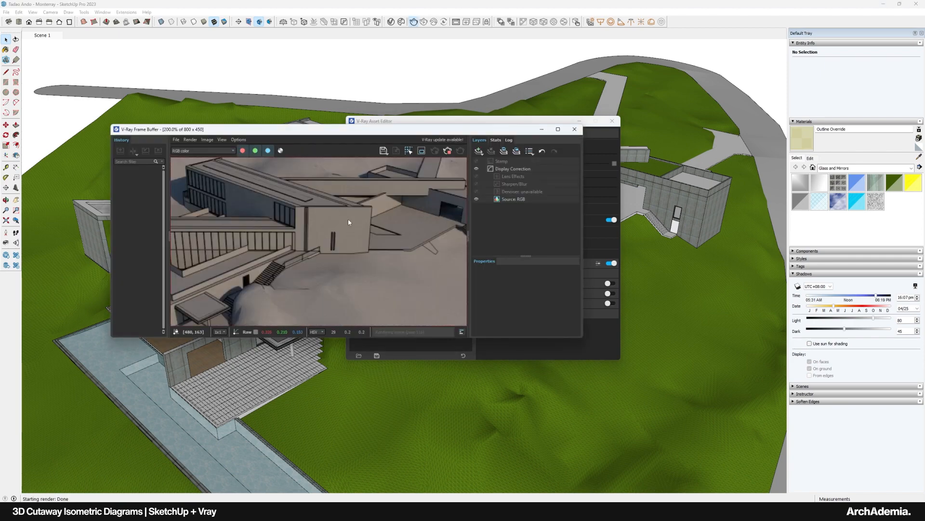
pyautogui.scroll(-1, 348, 223)
pyautogui.moveTo(513, 139); pyautogui.dragTo(505, 148)
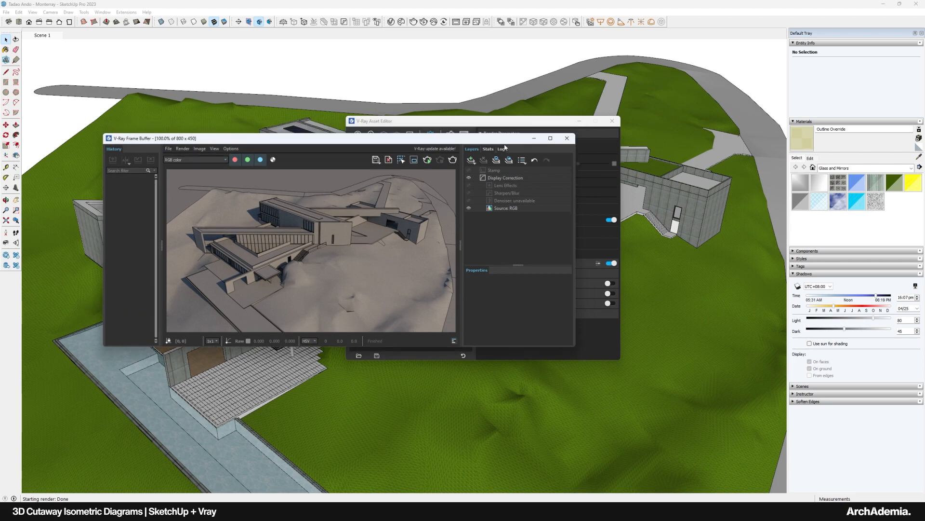
pyautogui.click(567, 138)
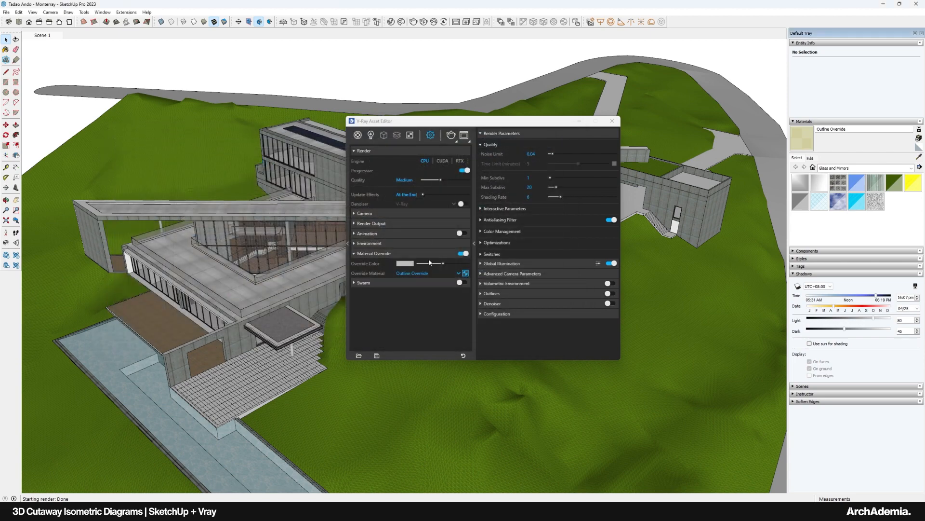
# Set the render output size to 1600 x 900 and run a test render, stopping it after a close look at the house.
pyautogui.click(356, 223)
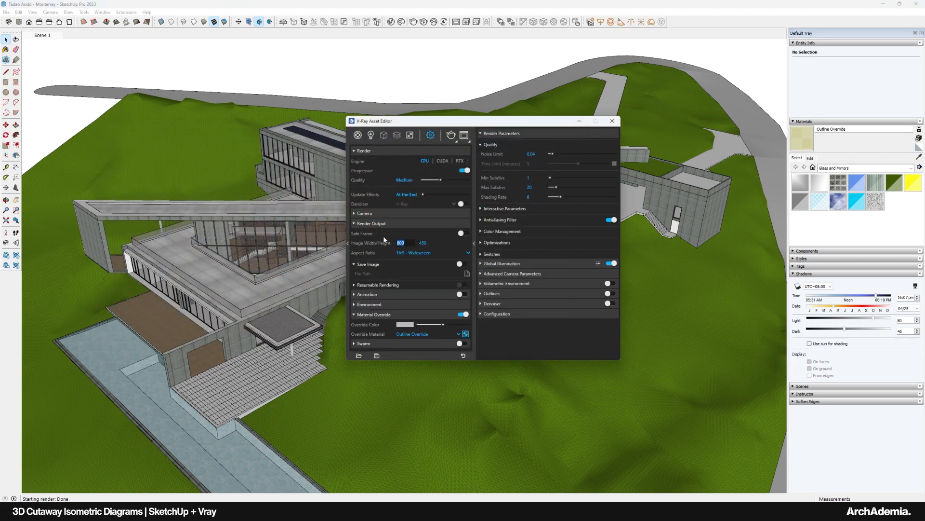
pyautogui.click(455, 136)
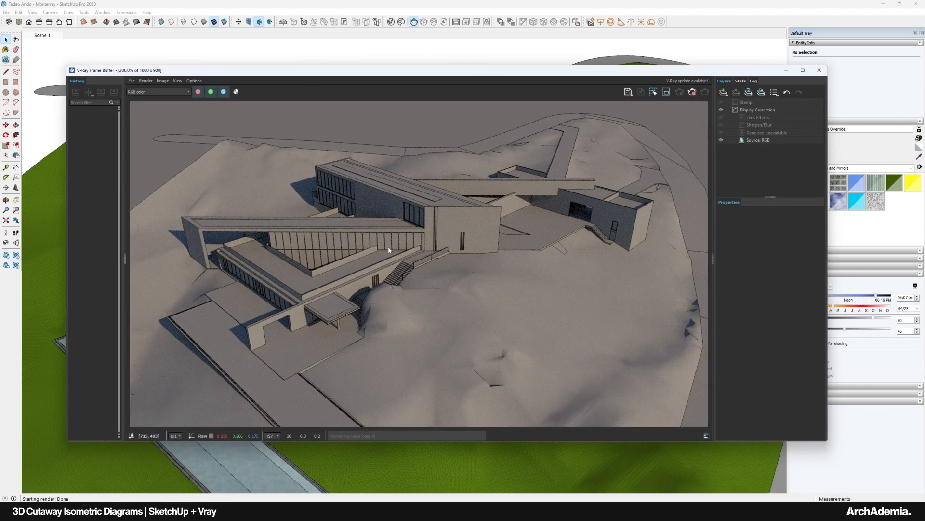
pyautogui.scroll(1, 389, 249)
pyautogui.scroll(-1, 382, 252)
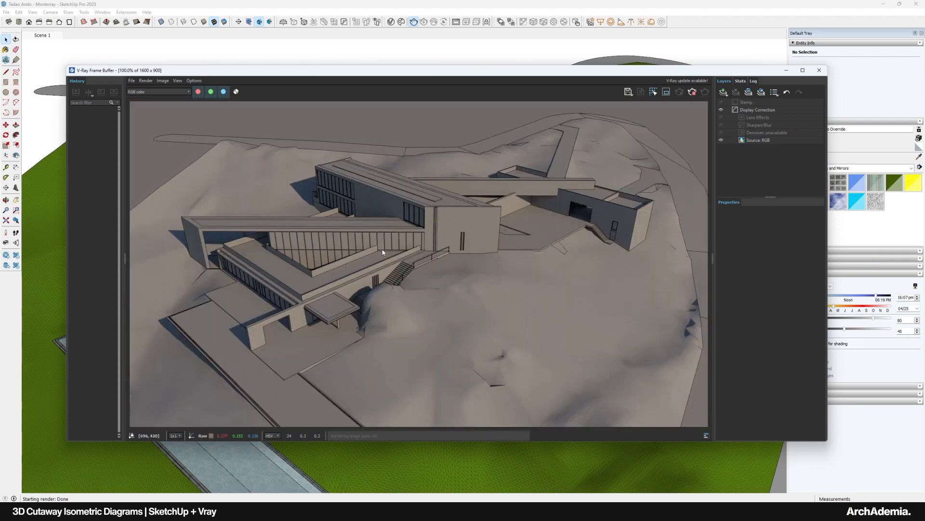
pyautogui.click(692, 92)
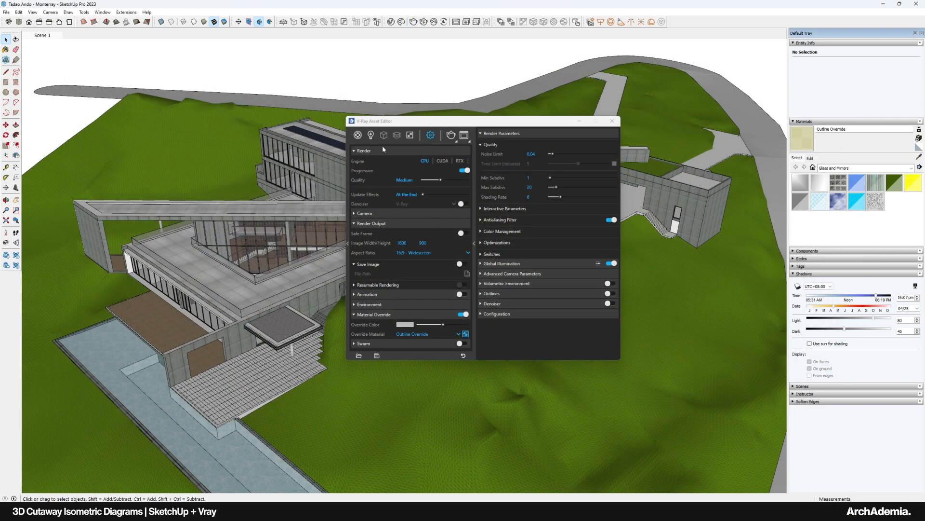
# Lighten the diffuse color of the Grey_Base material to a lighter grey.
pyautogui.click(358, 135)
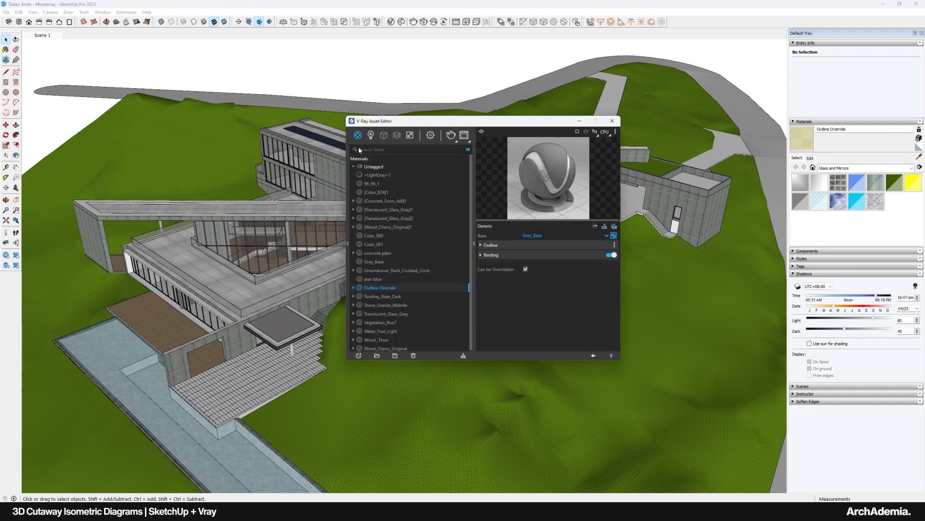
pyautogui.click(372, 261)
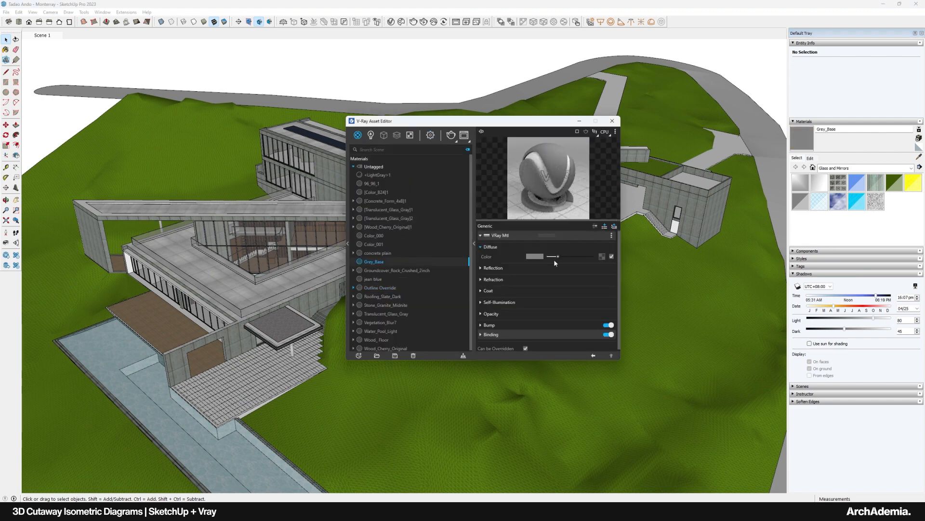
pyautogui.moveTo(559, 256); pyautogui.dragTo(566, 256)
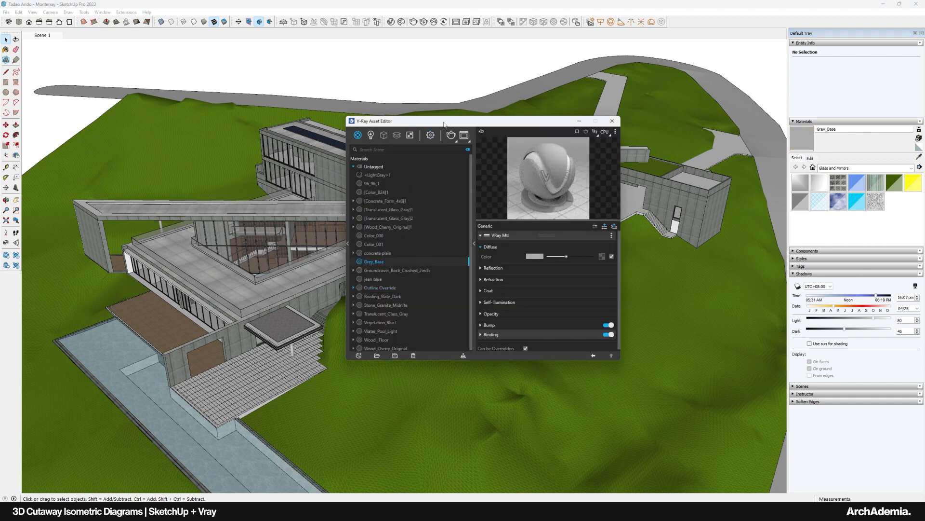
pyautogui.moveTo(433, 121); pyautogui.dragTo(344, 123)
pyautogui.click(408, 138)
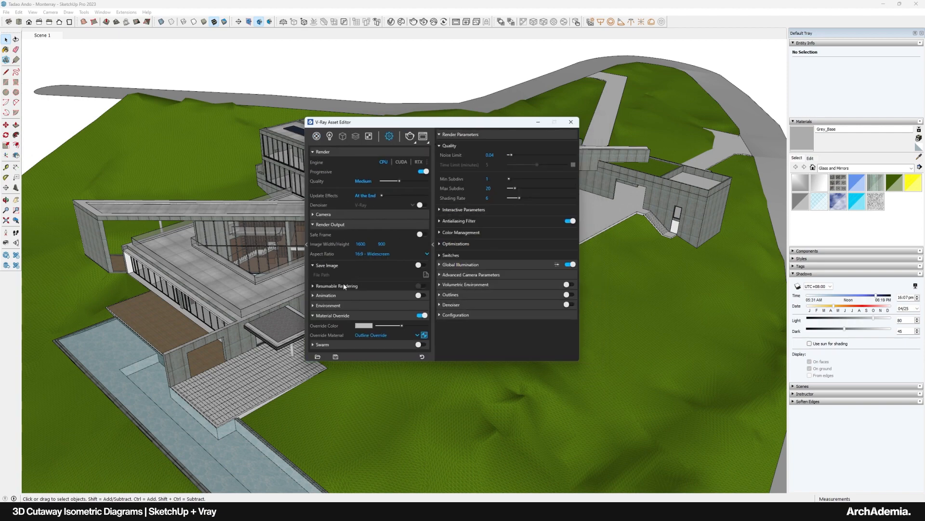
pyautogui.click(330, 136)
pyautogui.click(316, 137)
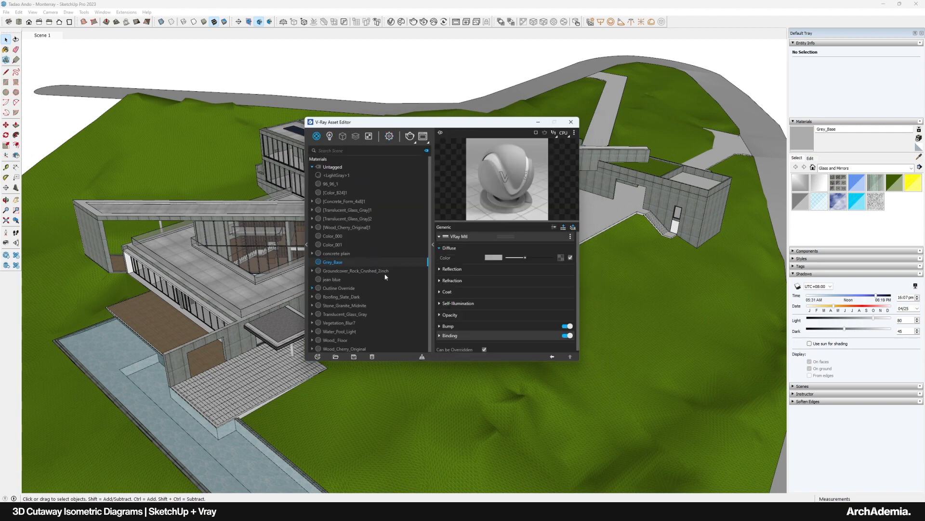
# Set the outline width of the Outline Override material to 1.
pyautogui.click(339, 287)
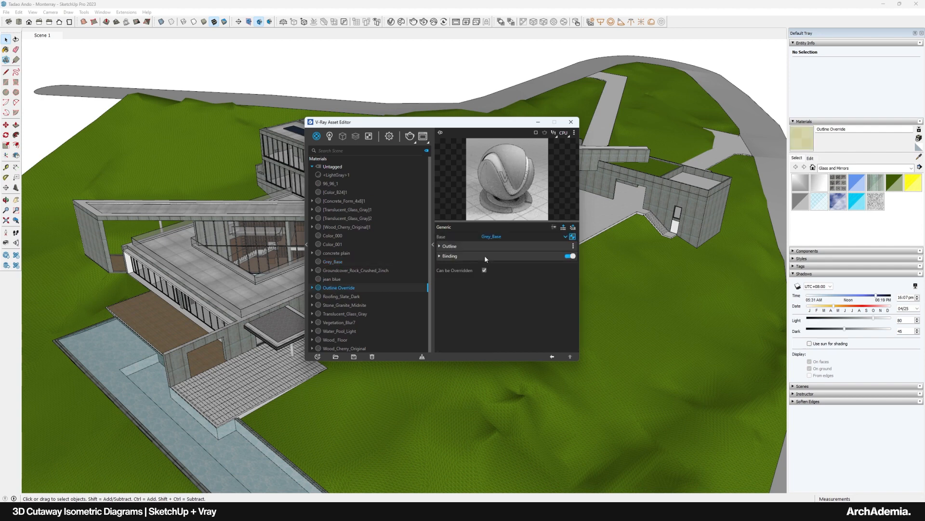
pyautogui.click(440, 247)
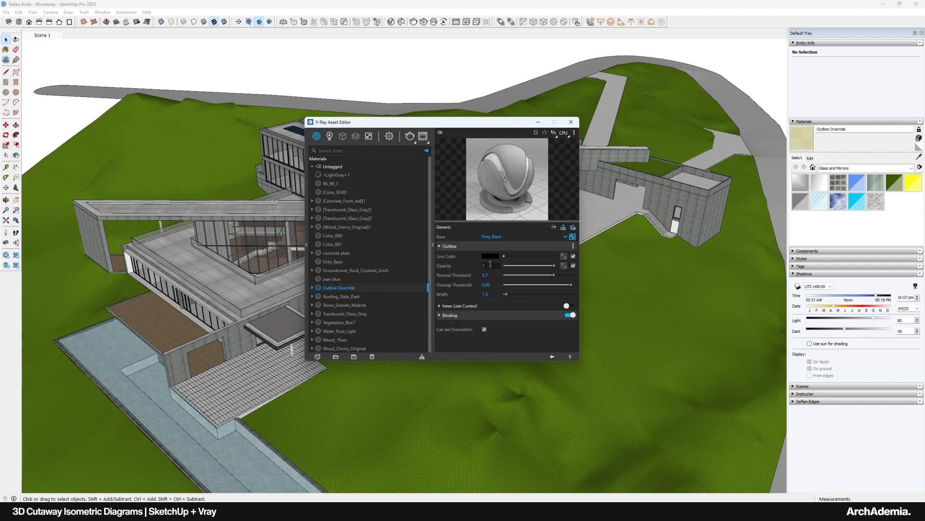
pyautogui.write('1')
pyautogui.press('Return')
# Run a test render with the adjusted grey and outline, and close the frame buffer and the Asset Editor.
pyautogui.click(410, 136)
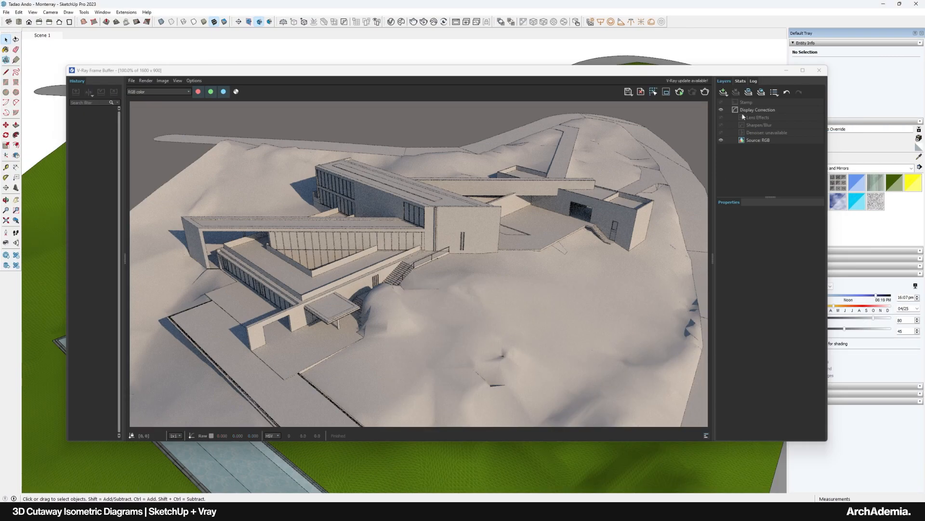
pyautogui.click(823, 68)
pyautogui.click(570, 127)
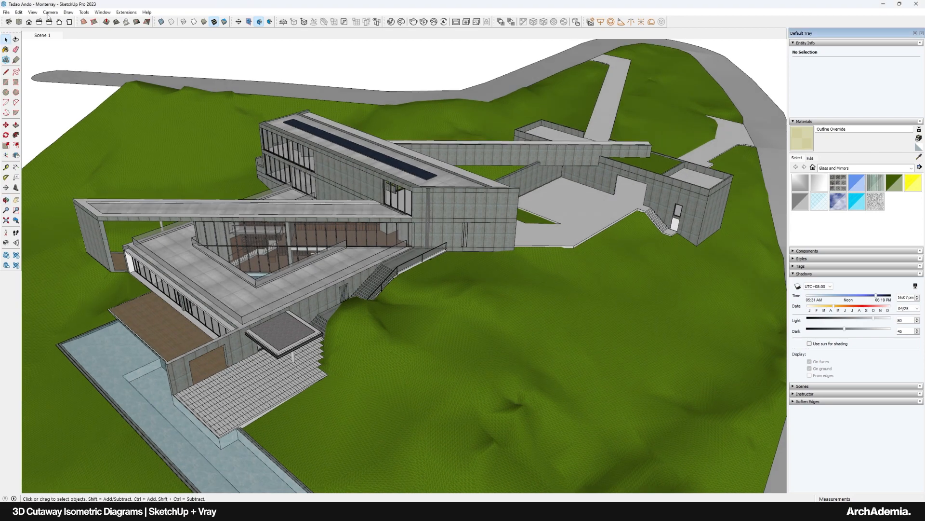
# Switch the camera to Parallel Projection and frame the house's triangular courtyard and stairs up close.
pyautogui.click(49, 13)
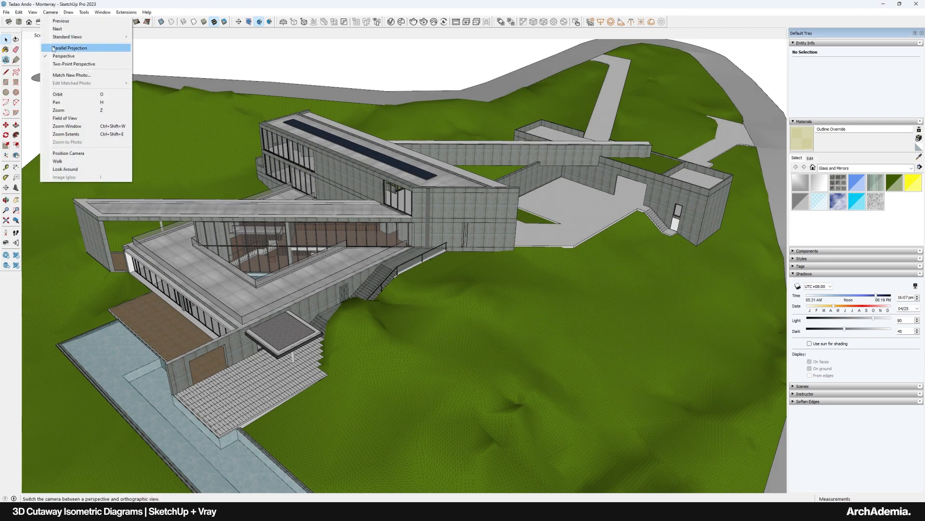
pyautogui.click(70, 48)
pyautogui.scroll(10, 316, 262)
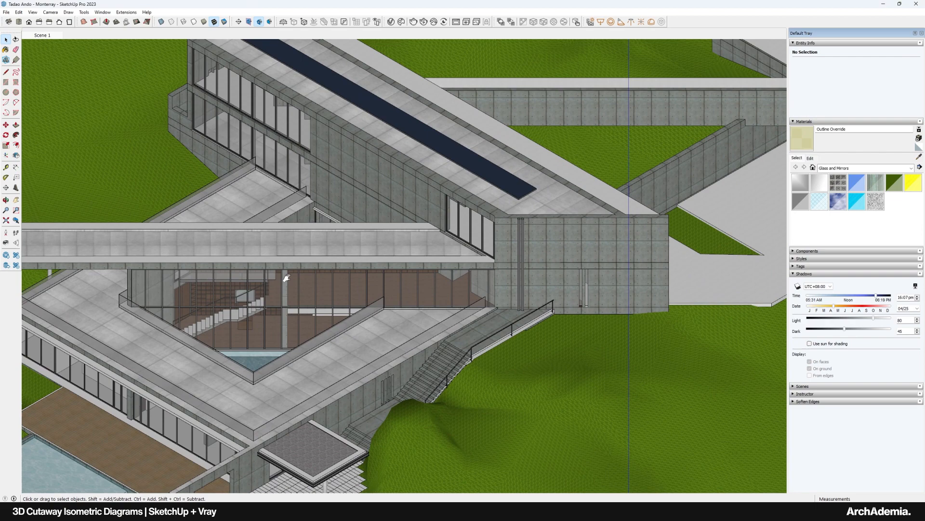
pyautogui.moveTo(287, 278); pyautogui.dragTo(351, 263, button='middle')
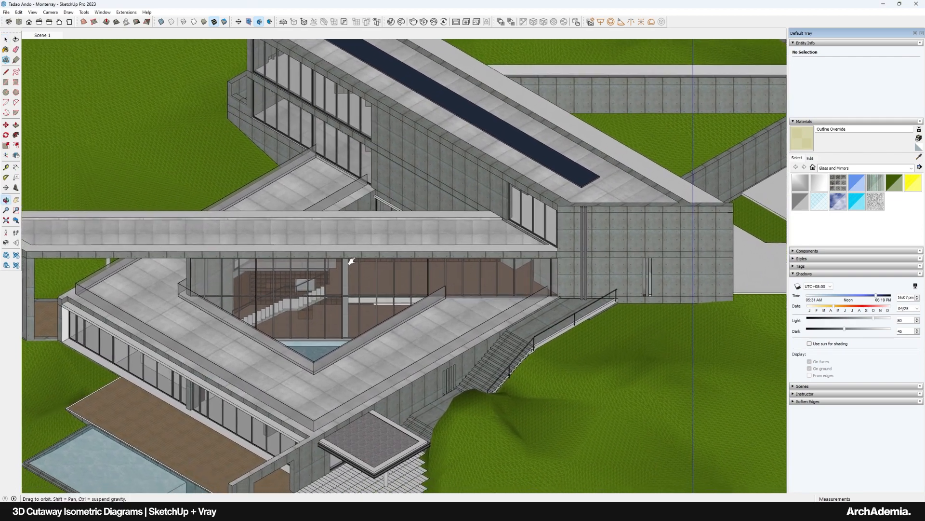
# Add a new scene that stores the parallel projection view.
pyautogui.click(6, 39)
pyautogui.click(8, 12)
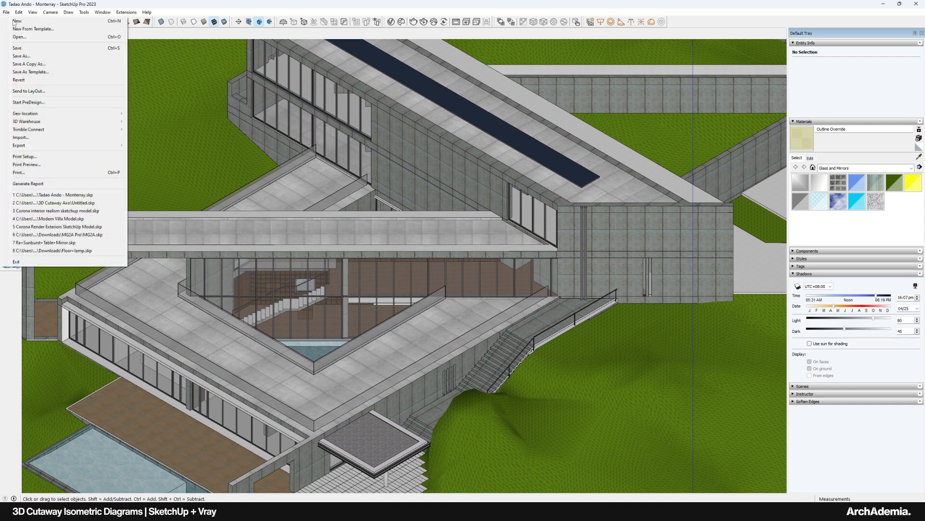
pyautogui.moveTo(32, 12)
pyautogui.moveTo(75, 145)
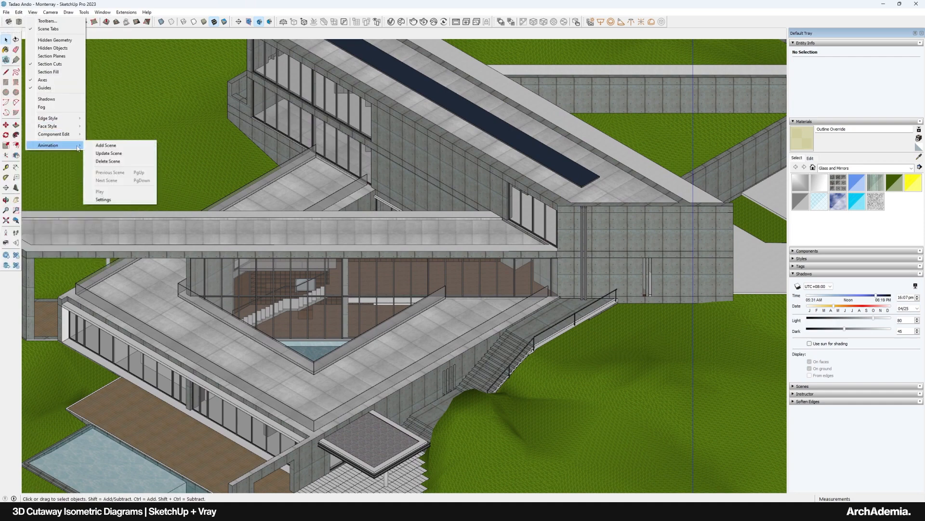
pyautogui.click(103, 141)
# Look at the reference image of the yellow-cut axonometric diagram, return to the model and save it.
pyautogui.hotkey('alt', 'Tab')
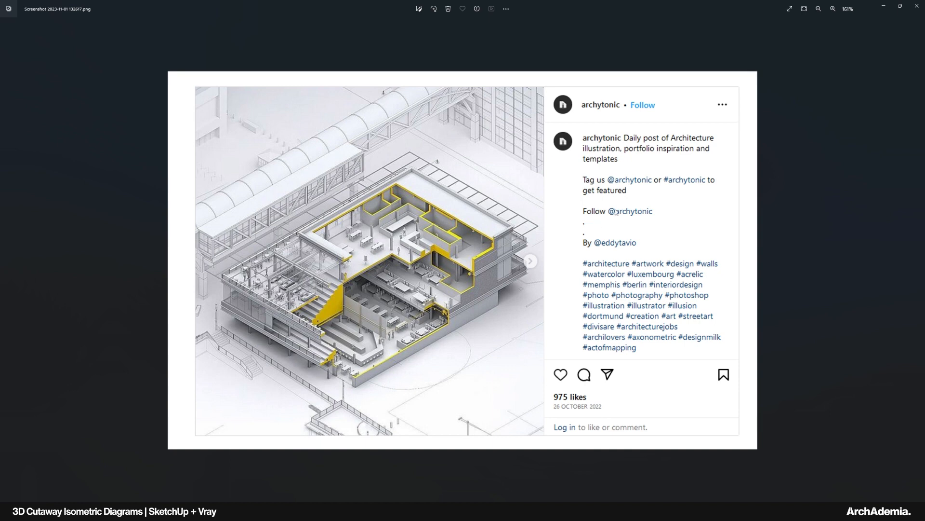
pyautogui.hotkey('alt', 'Tab')
pyautogui.click(6, 13)
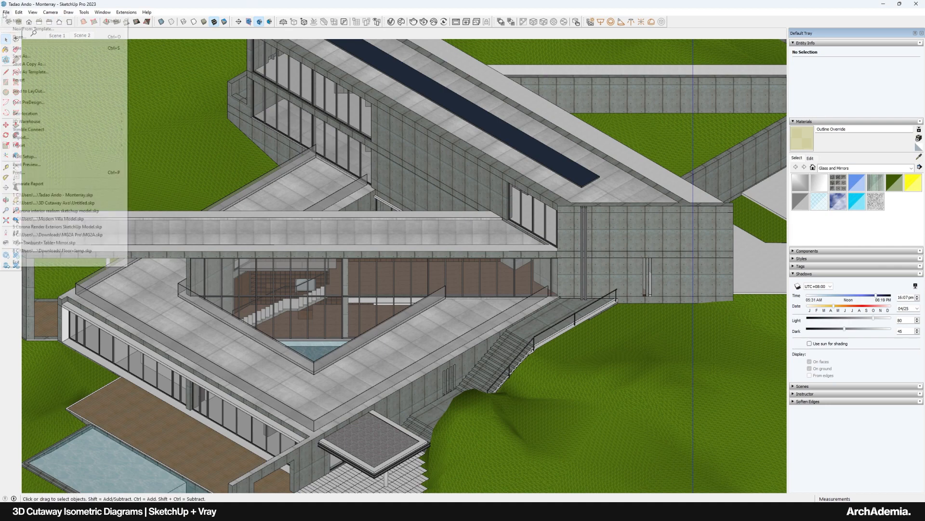
pyautogui.click(18, 48)
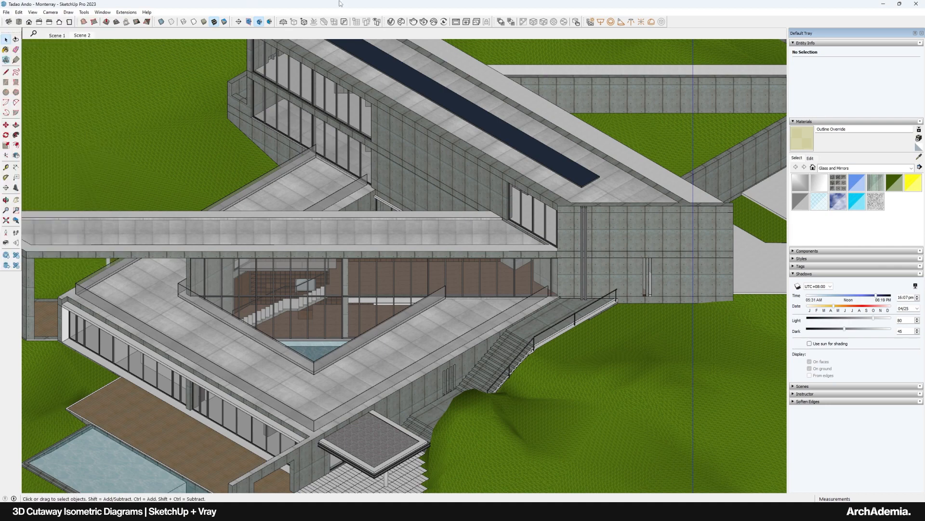
# Switch the camera back to Perspective and frame the whole house from above.
pyautogui.scroll(-5, 357, 120)
pyautogui.scroll(3, 362, 120)
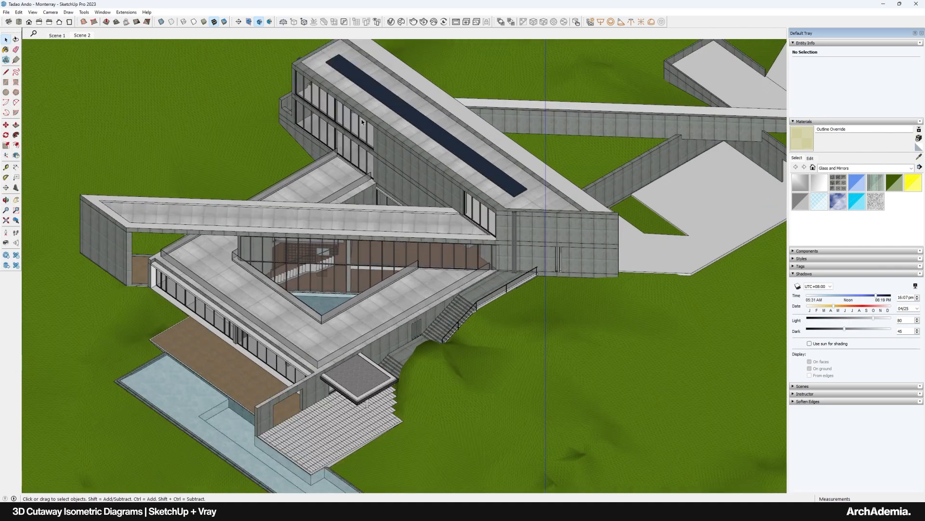
pyautogui.click(49, 13)
pyautogui.click(68, 55)
pyautogui.moveTo(337, 294); pyautogui.dragTo(334, 276, button='middle')
pyautogui.scroll(-3, 334, 275)
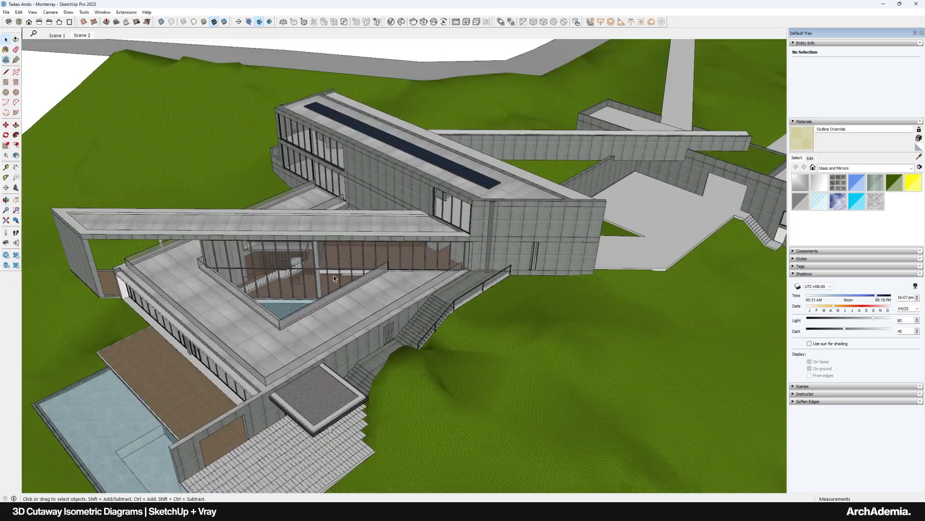
pyautogui.moveTo(395, 96); pyautogui.dragTo(408, 68, button='middle')
# Open the Chaos Cosmos Browser and place its window clear of the house.
pyautogui.click(401, 21)
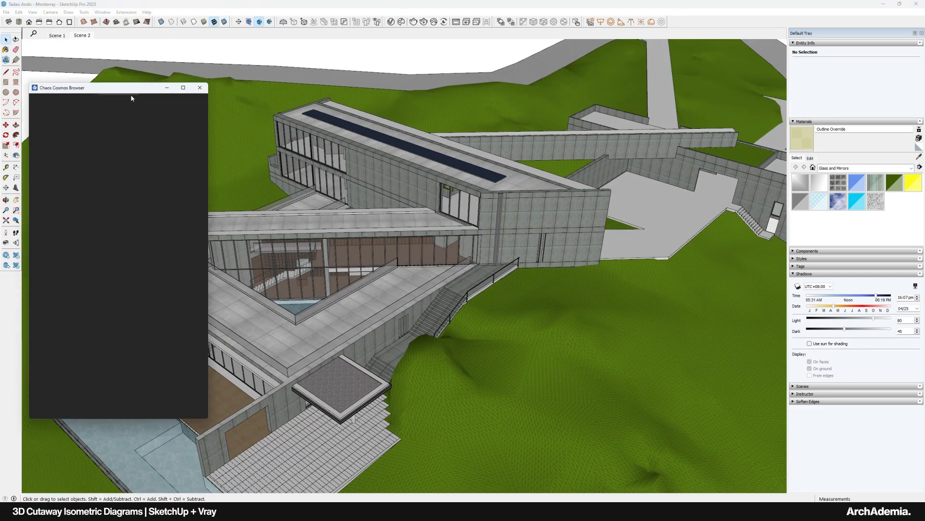
pyautogui.moveTo(101, 90); pyautogui.dragTo(606, 64)
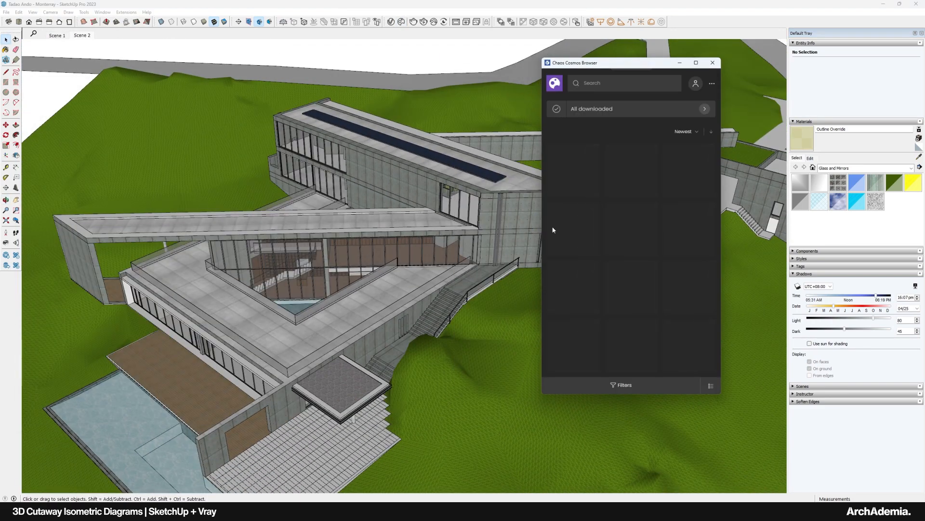
pyautogui.scroll(5, 379, 246)
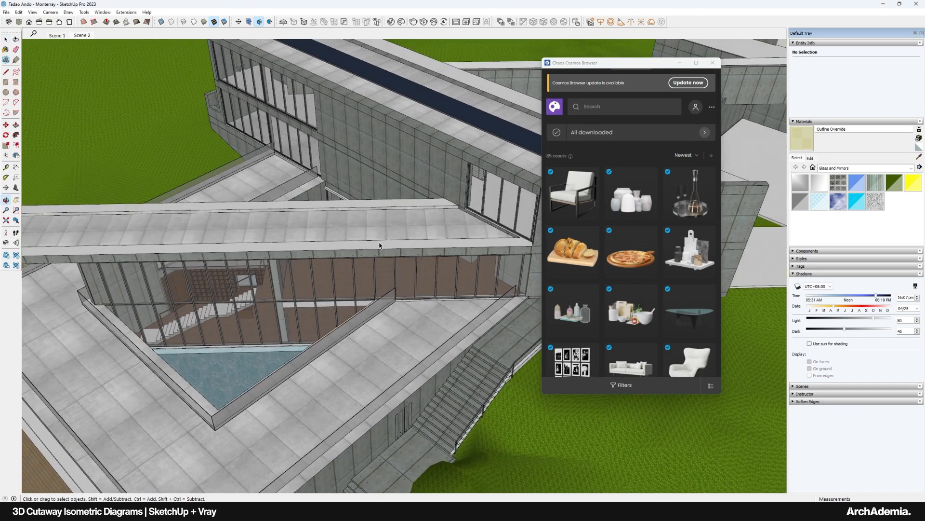
pyautogui.moveTo(379, 246); pyautogui.dragTo(344, 103, button='middle')
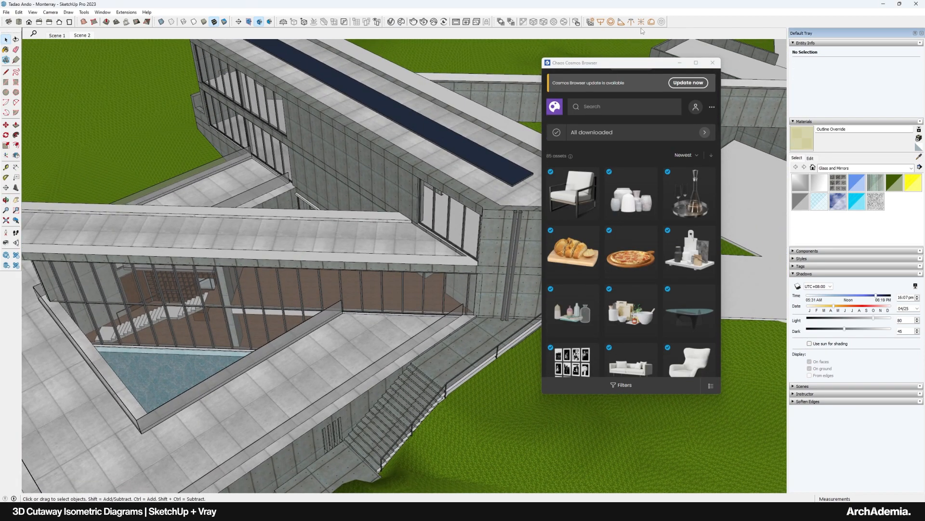
# Place a V-Ray Dome Light on the concrete roof and move it straight up about 1300 mm.
pyautogui.scroll(5, 287, 237)
pyautogui.moveTo(291, 226); pyautogui.dragTo(329, 226, button='middle')
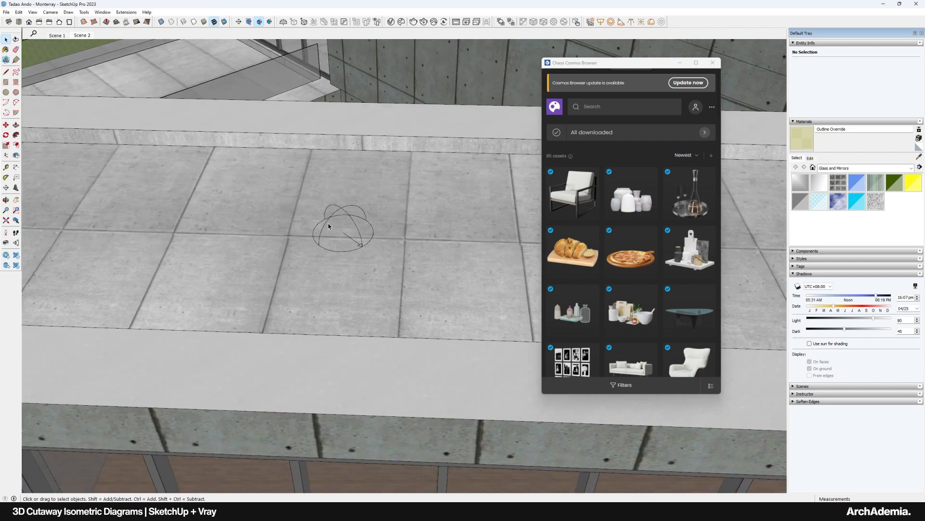
pyautogui.click(329, 226)
pyautogui.scroll(2, 316, 221)
pyautogui.press('m')
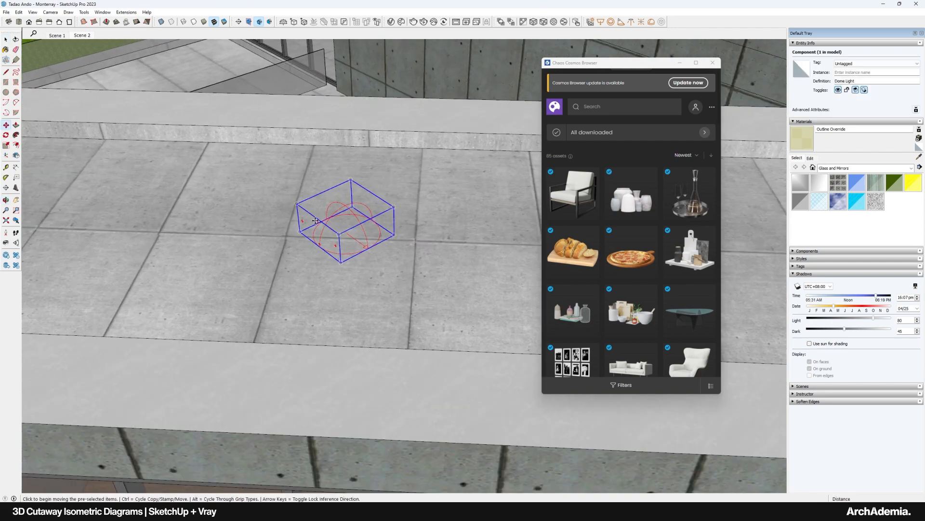
pyautogui.click(328, 221)
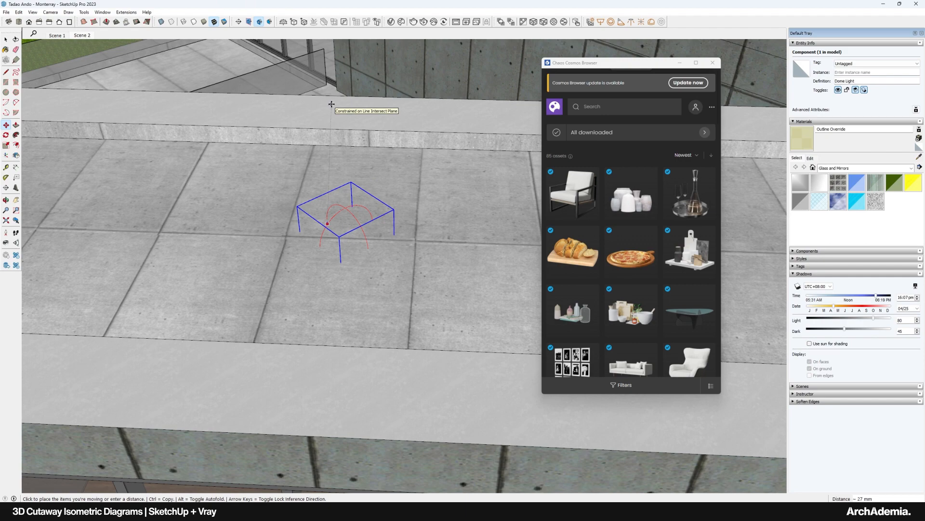
pyautogui.moveTo(332, 104); pyautogui.dragTo(221, 103, button='middle')
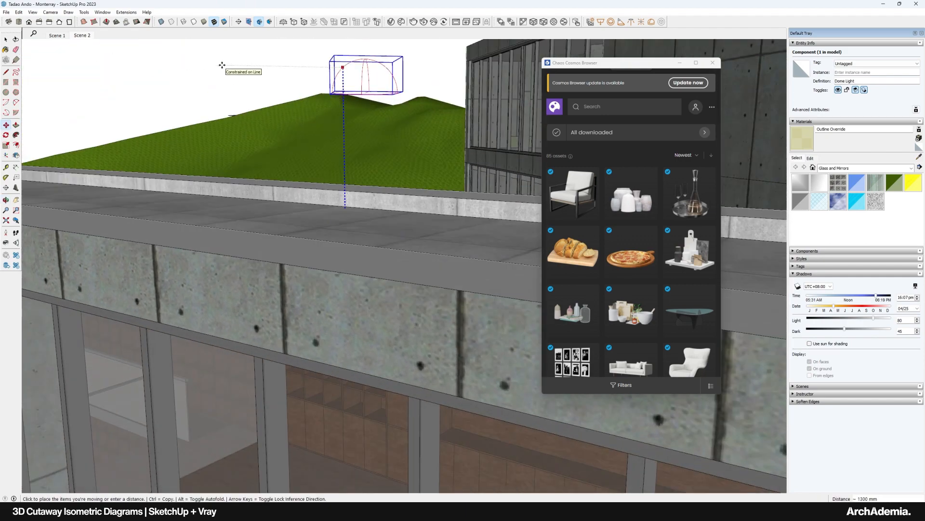
pyautogui.click(222, 67)
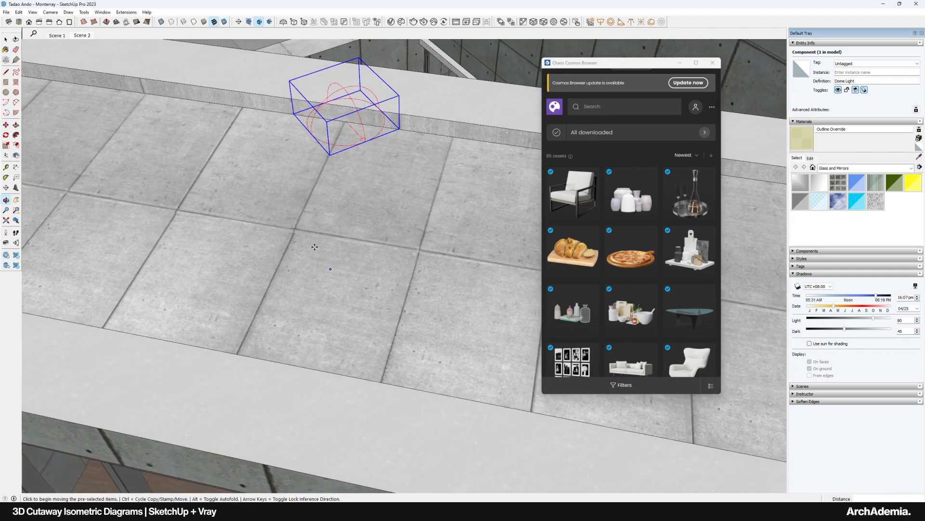
# Enlarge the Chaos Cosmos Browser window and switch it to the online asset library.
pyautogui.click(6, 39)
pyautogui.moveTo(343, 229); pyautogui.dragTo(377, 233, button='middle')
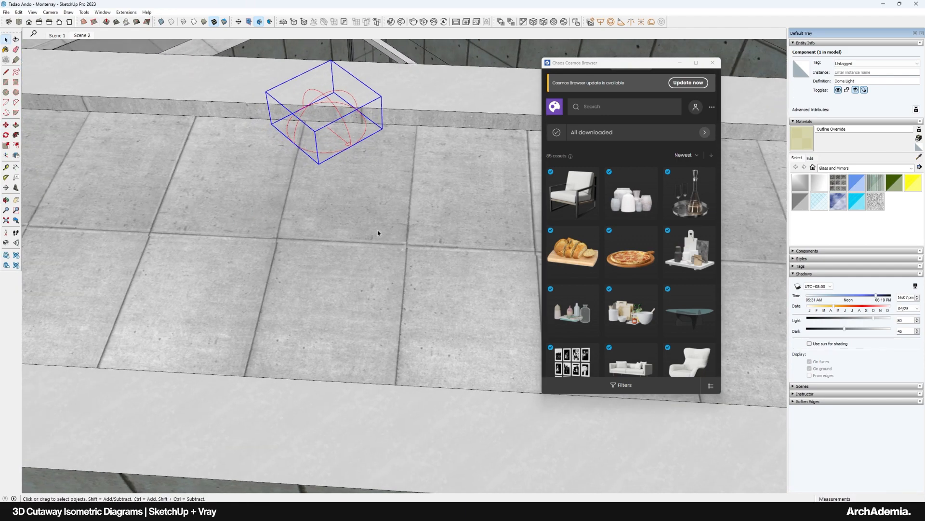
pyautogui.moveTo(540, 138); pyautogui.dragTo(301, 137)
pyautogui.moveTo(506, 70); pyautogui.dragTo(537, 66)
pyautogui.click(355, 158)
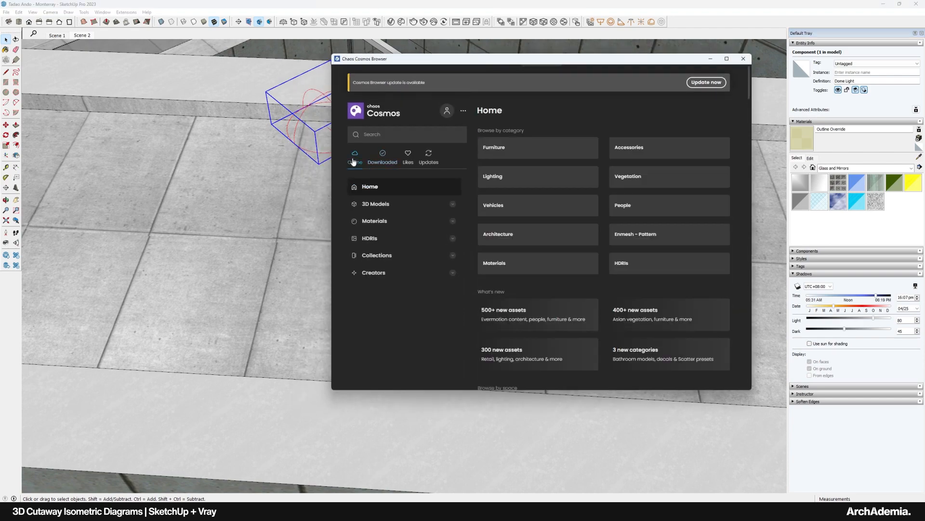
pyautogui.click(383, 159)
pyautogui.click(355, 158)
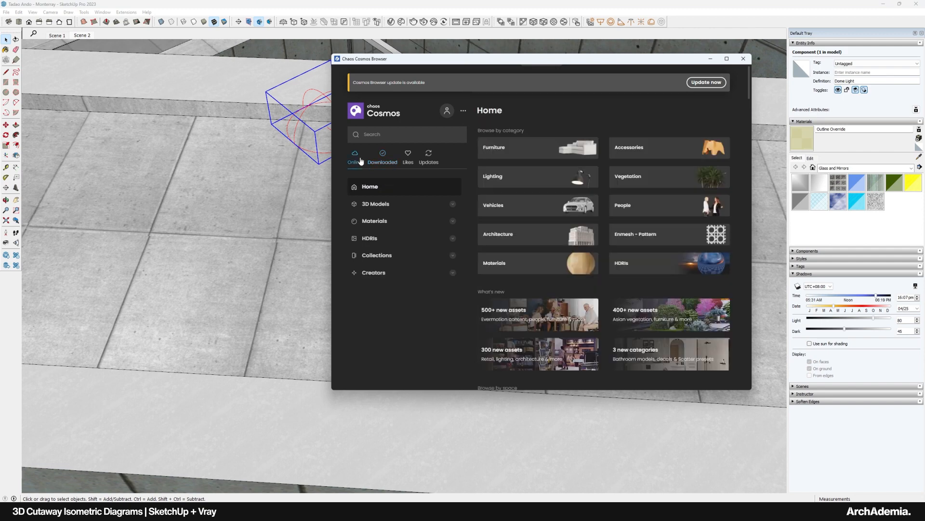
# Download the Studio 007 HDRI from the Studio category and import it, keeping the browser clear of the dome light.
pyautogui.click(369, 239)
pyautogui.click(374, 283)
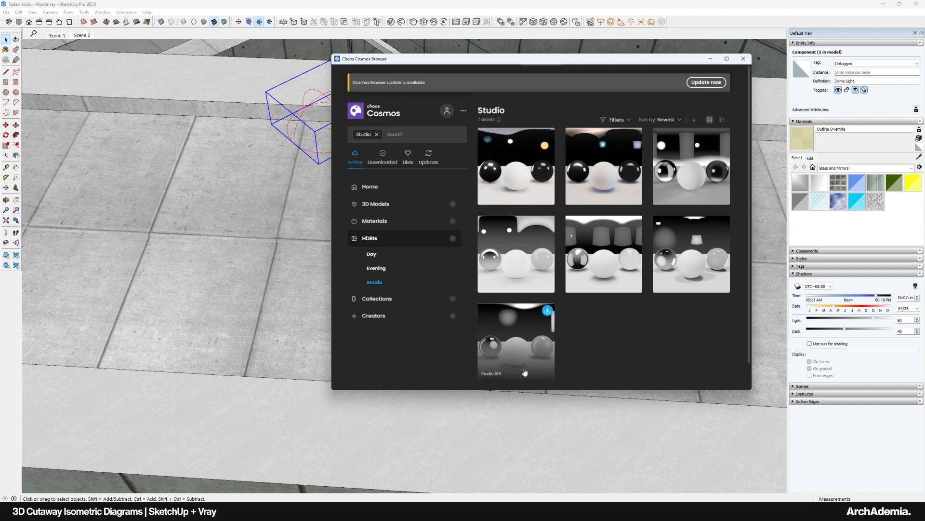
pyautogui.click(547, 135)
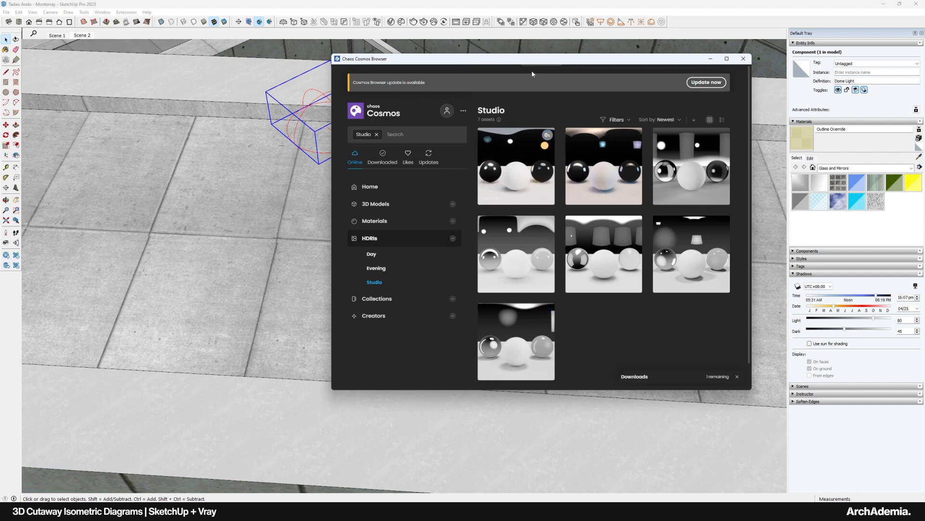
pyautogui.moveTo(524, 63); pyautogui.dragTo(594, 66)
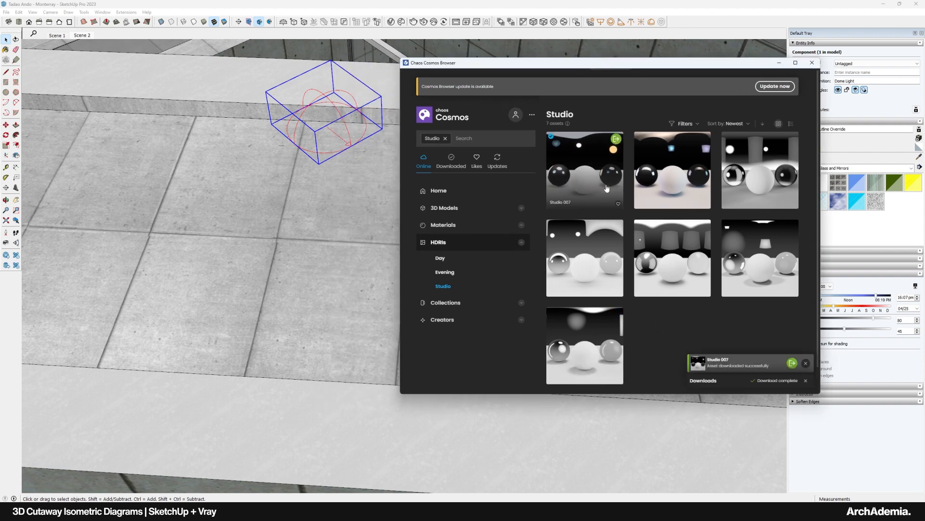
pyautogui.click(616, 140)
pyautogui.moveTo(458, 64); pyautogui.dragTo(499, 67)
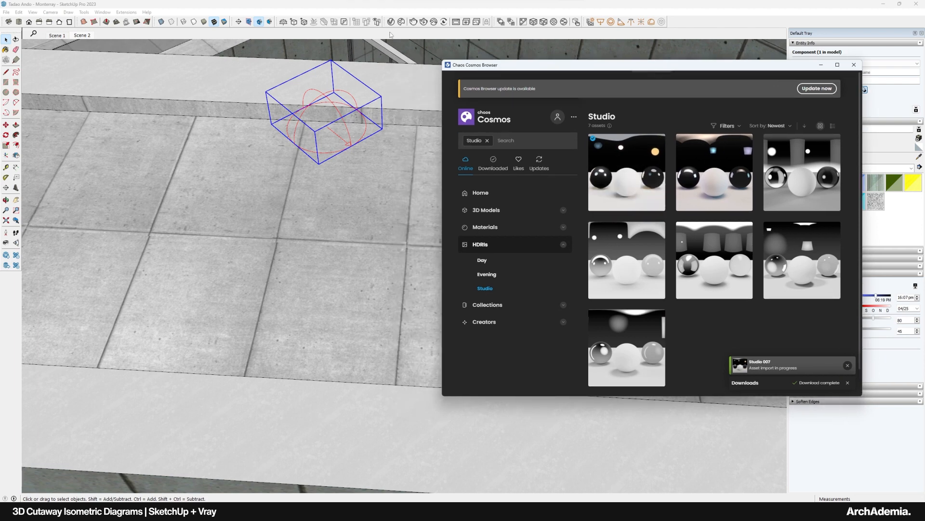
# Copy the Studio 007 texture and paste it as a copy into the Dome Light's Color/Texture HDR slot.
pyautogui.click(391, 22)
pyautogui.click(368, 136)
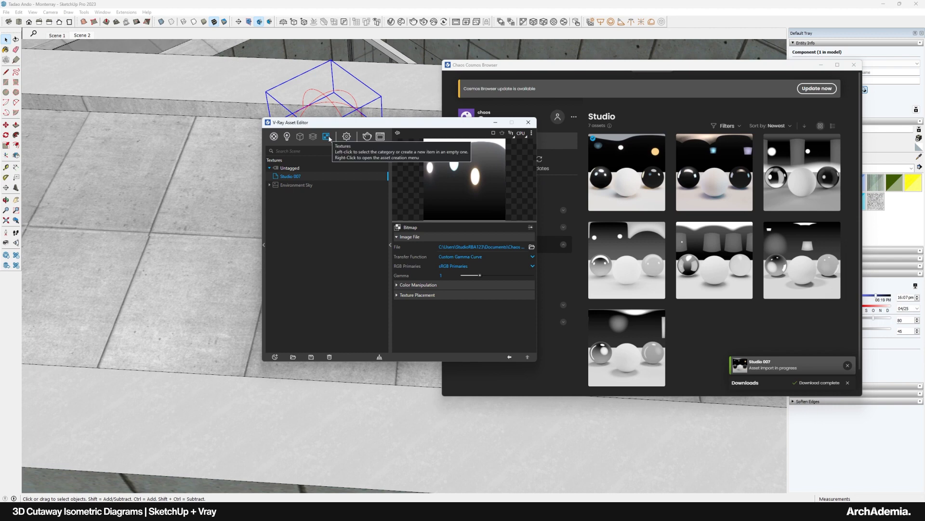
pyautogui.rightClick(292, 178)
pyautogui.press('Escape')
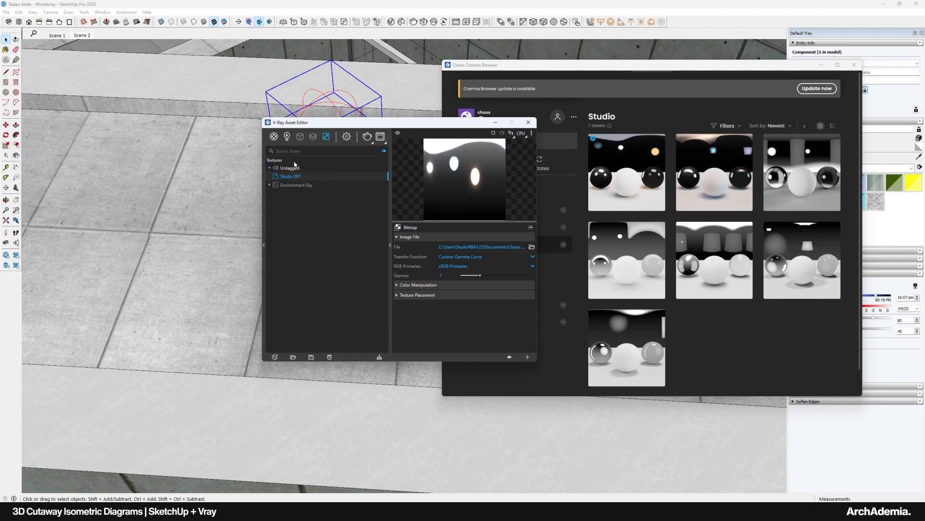
pyautogui.click(287, 136)
pyautogui.click(291, 177)
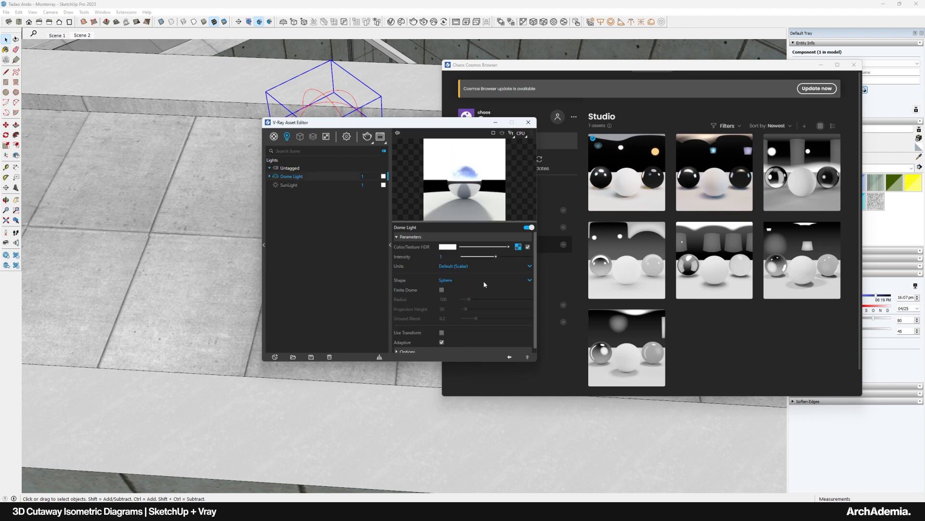
pyautogui.rightClick(519, 248)
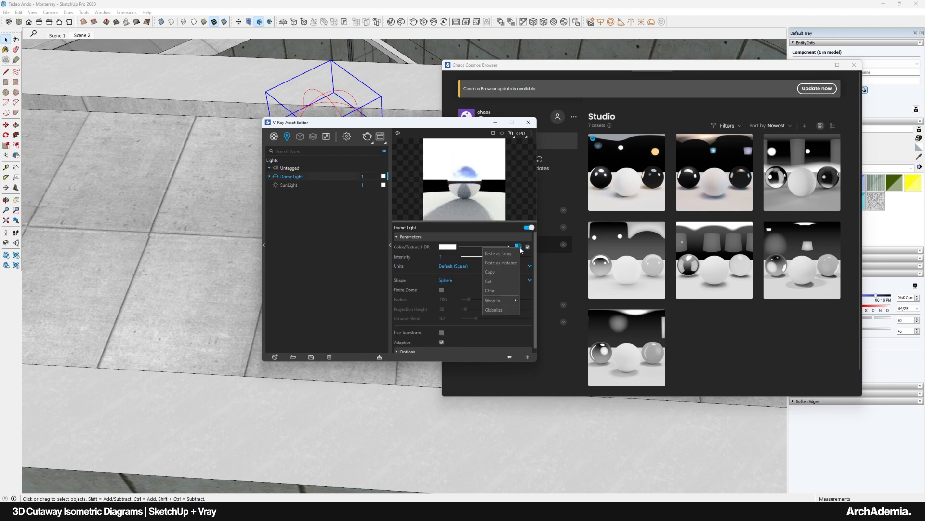
pyautogui.click(495, 254)
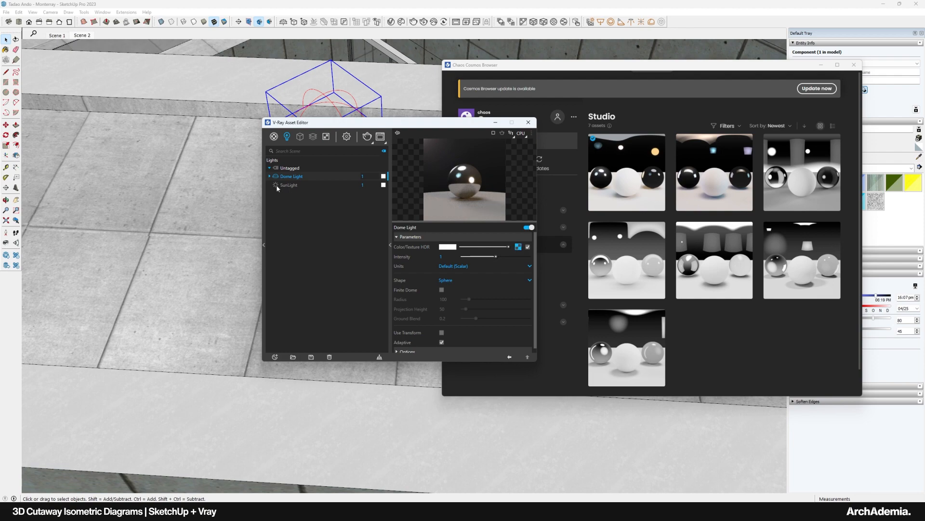
# Frame the house, close the Chaos Cosmos Browser and run a V-Ray test render with the studio dome lighting.
pyautogui.moveTo(318, 126); pyautogui.dragTo(537, 147)
pyautogui.scroll(-3, 260, 204)
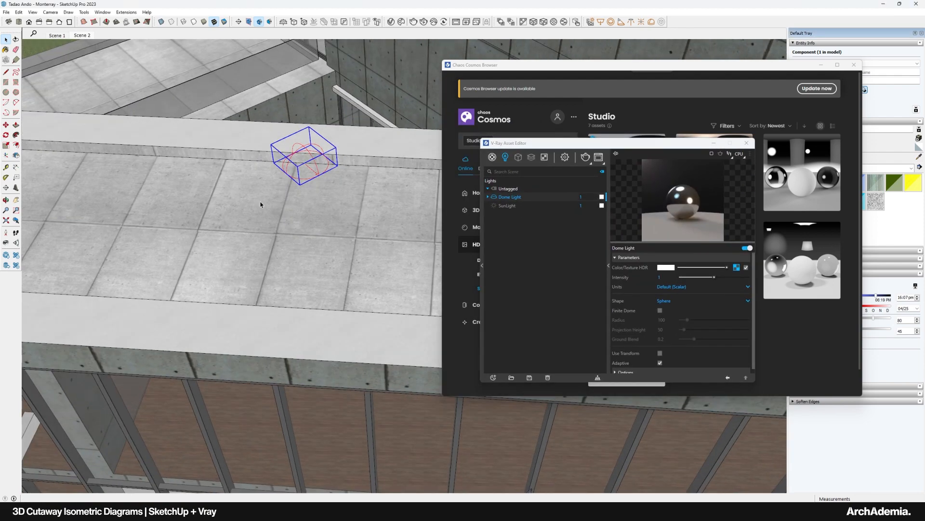
pyautogui.scroll(-3, 280, 170)
pyautogui.scroll(5, 390, 195)
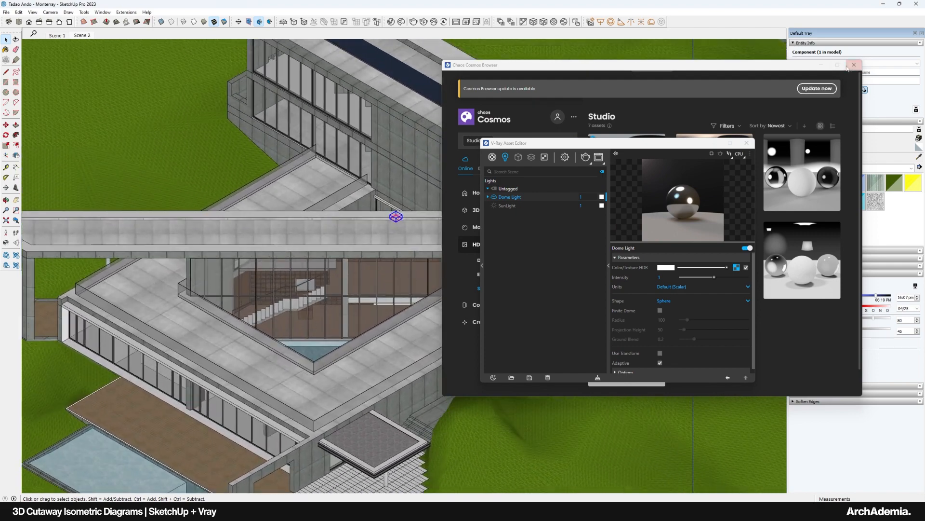
pyautogui.click(849, 67)
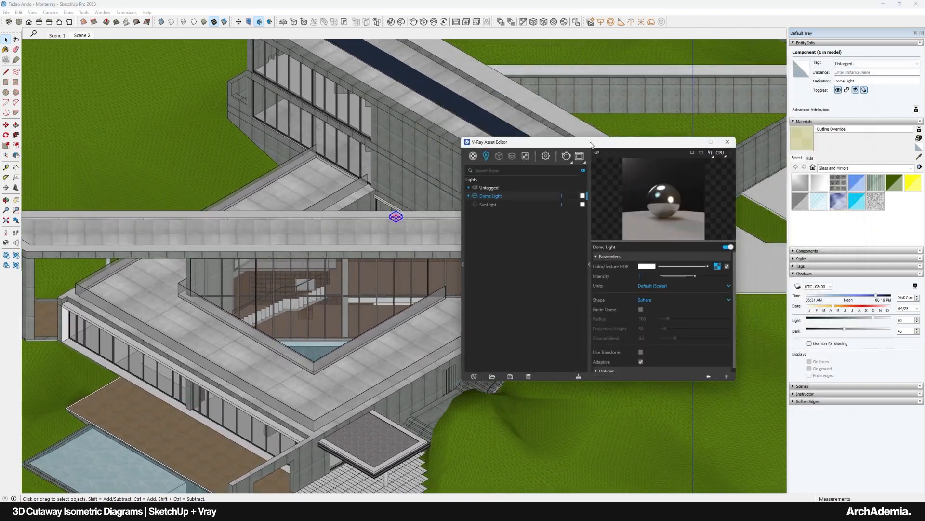
pyautogui.click(568, 156)
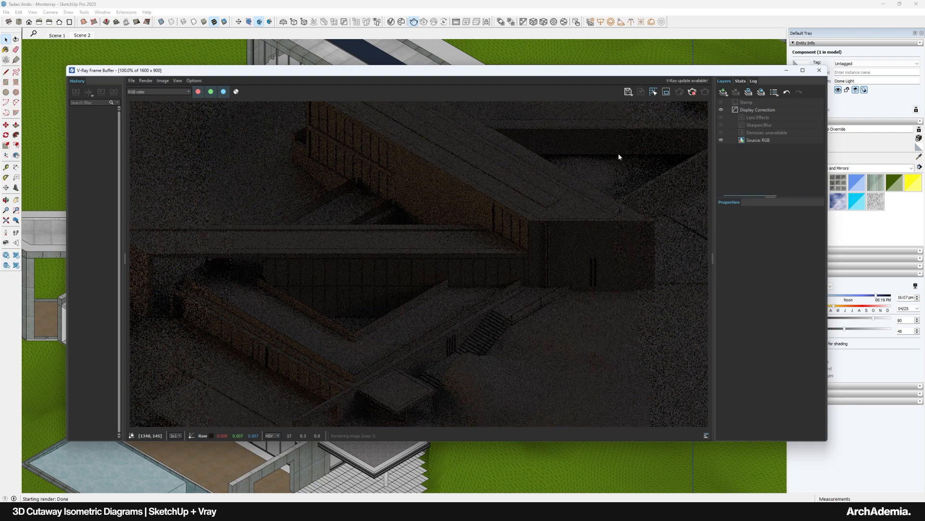
pyautogui.moveTo(366, 71); pyautogui.dragTo(344, 72)
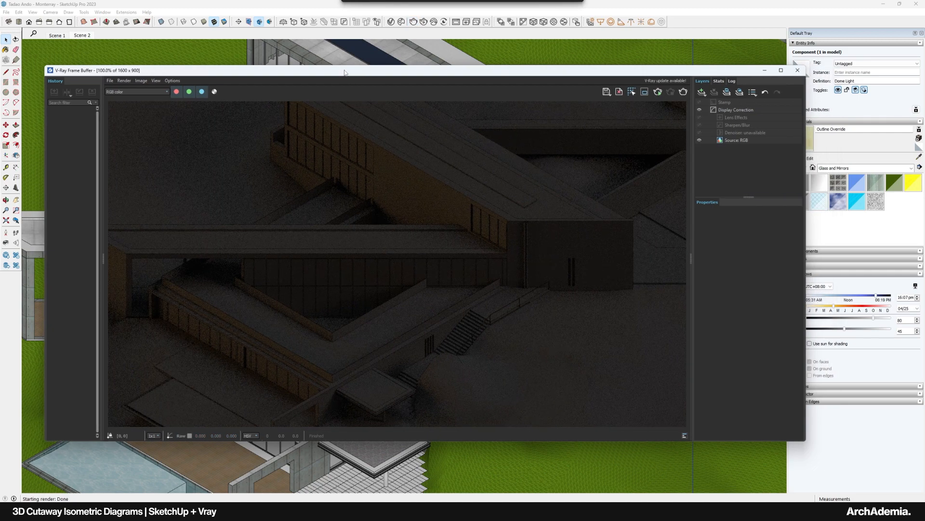
# Set the V-Ray camera's Exposure Value (EV) to 10, render the view again and stop the render.
pyautogui.click(391, 22)
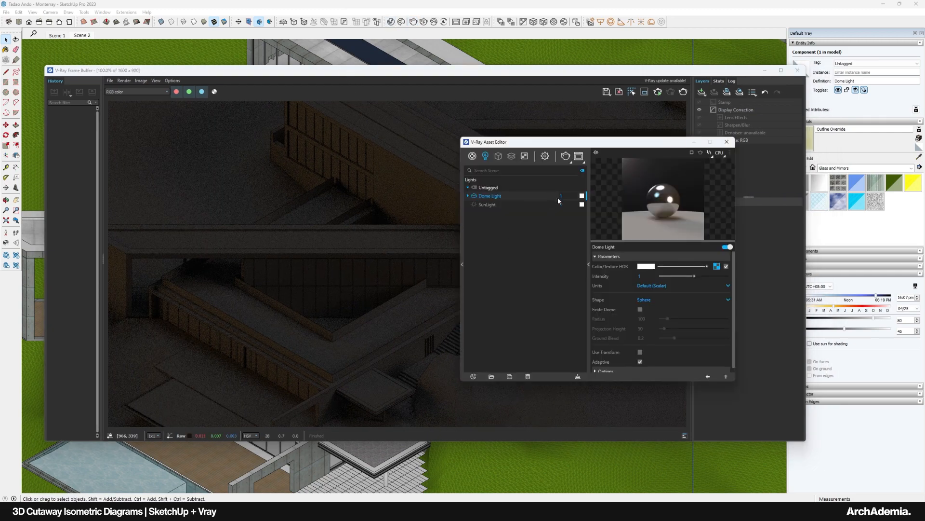
pyautogui.click(545, 155)
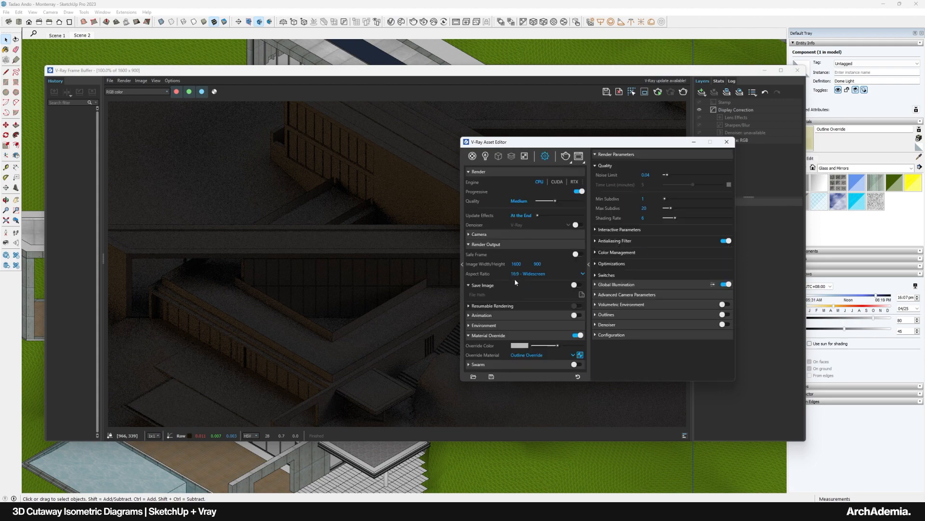
pyautogui.click(470, 235)
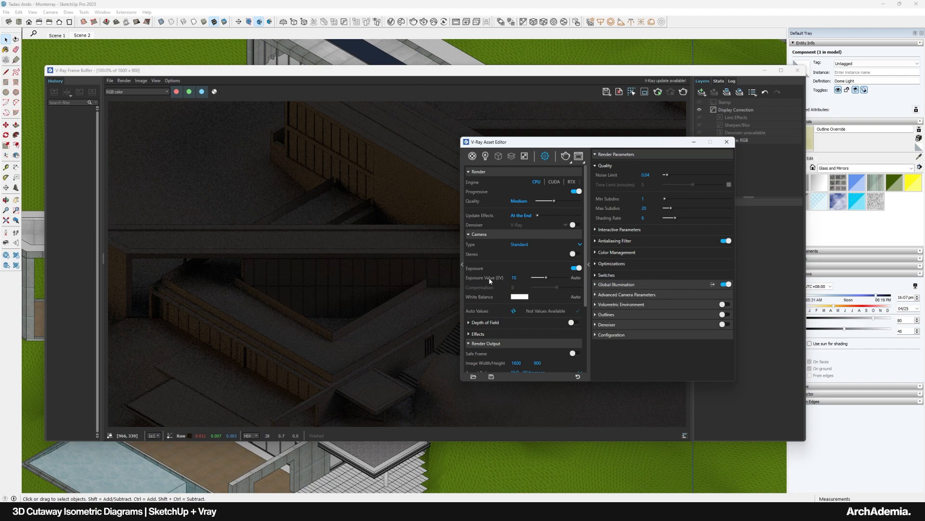
pyautogui.click(566, 156)
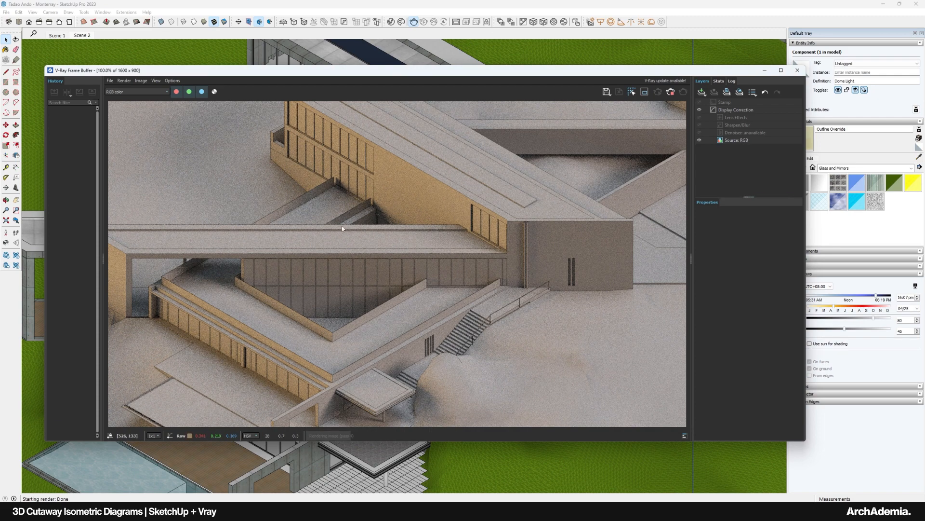
pyautogui.click(672, 93)
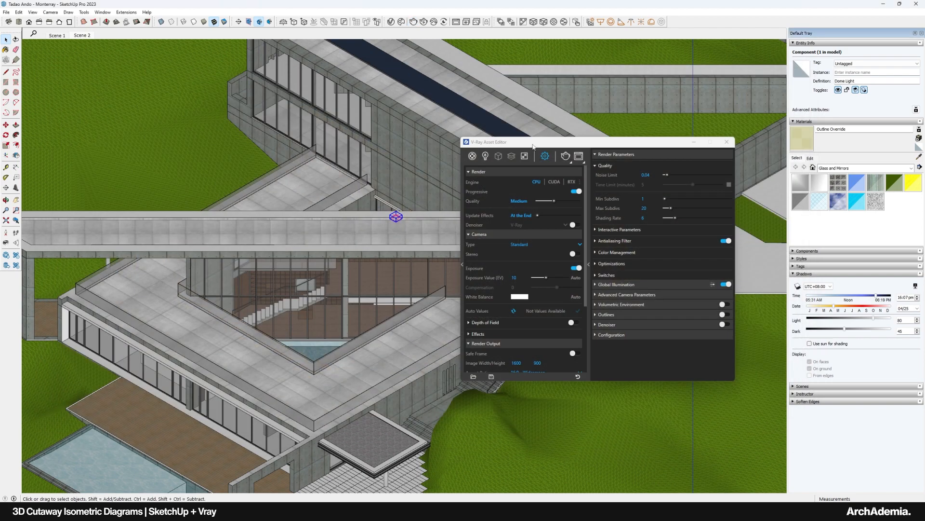
# Download the plain Glass material from Chaos Cosmos, import it into the model and close the browser.
pyautogui.moveTo(533, 146); pyautogui.dragTo(659, 149)
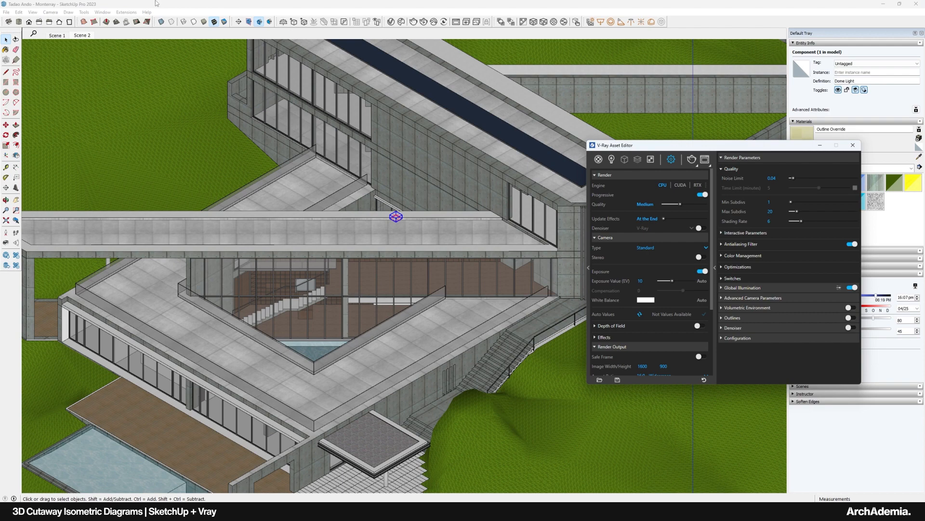
pyautogui.click(401, 22)
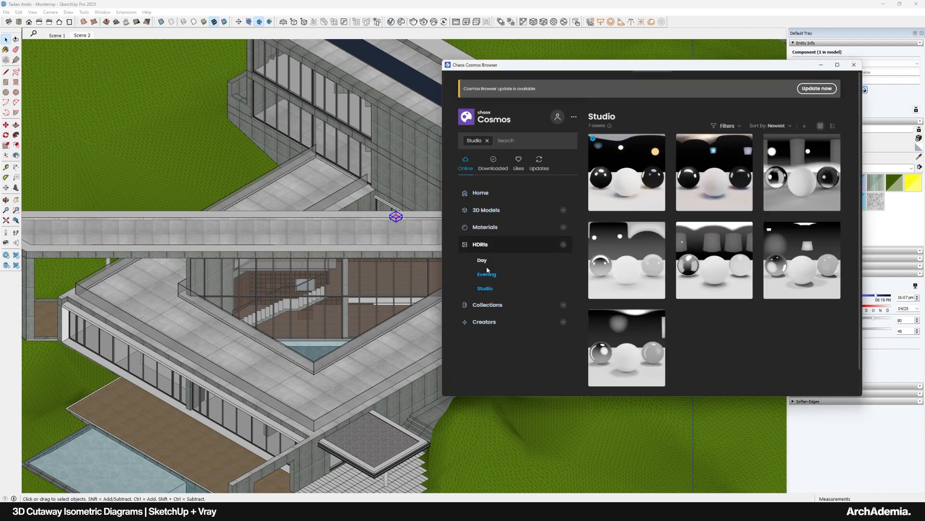
pyautogui.click(485, 227)
pyautogui.scroll(-2, 493, 307)
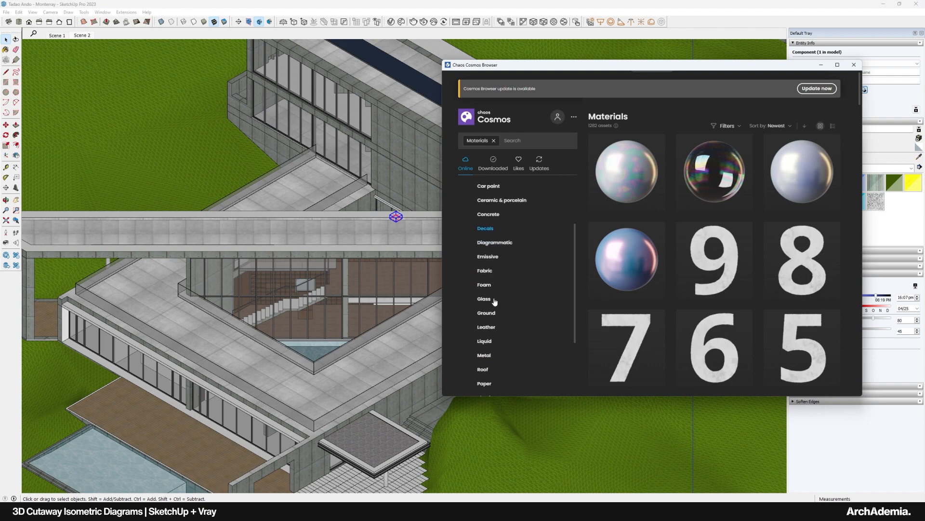
pyautogui.click(484, 298)
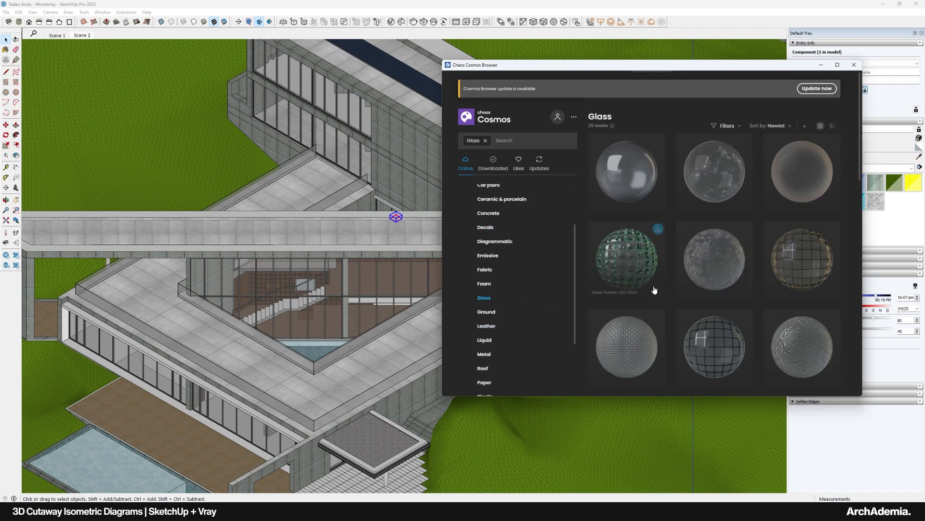
pyautogui.scroll(-4, 646, 289)
pyautogui.scroll(-5, 649, 301)
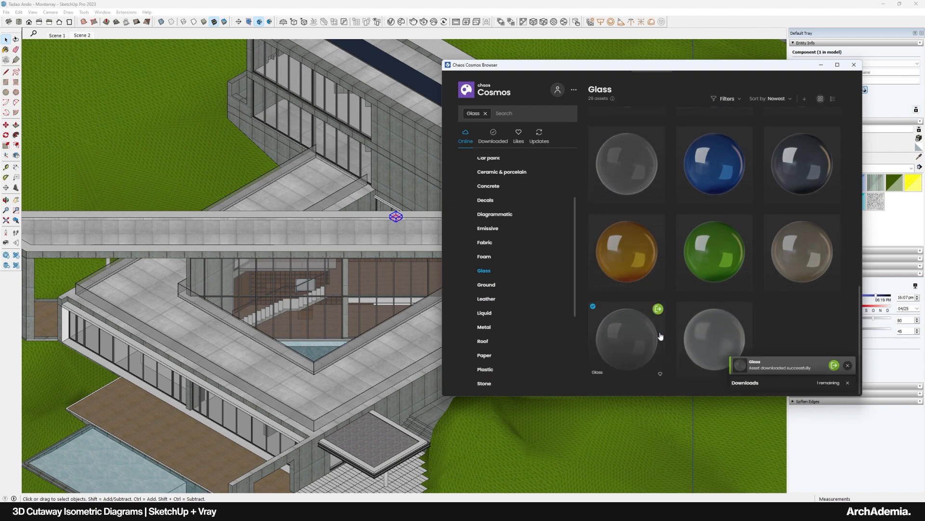
pyautogui.click(658, 309)
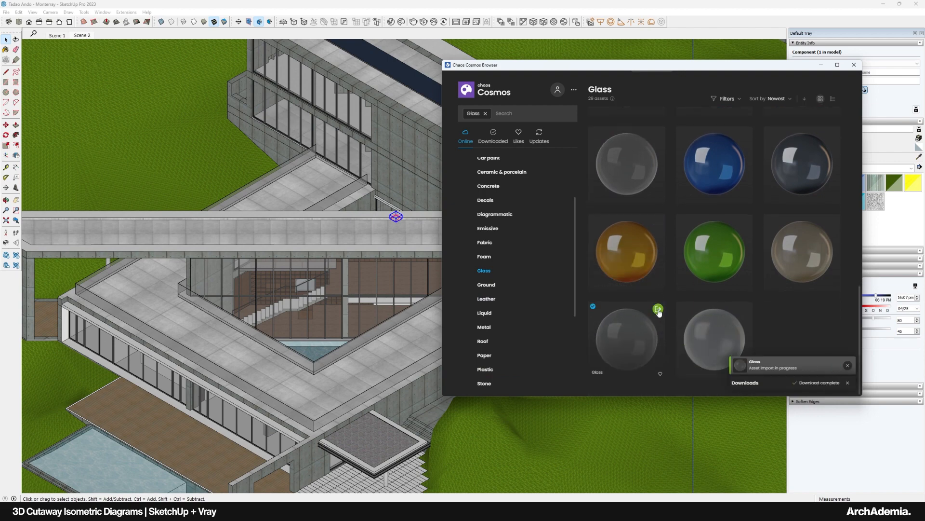
pyautogui.click(854, 65)
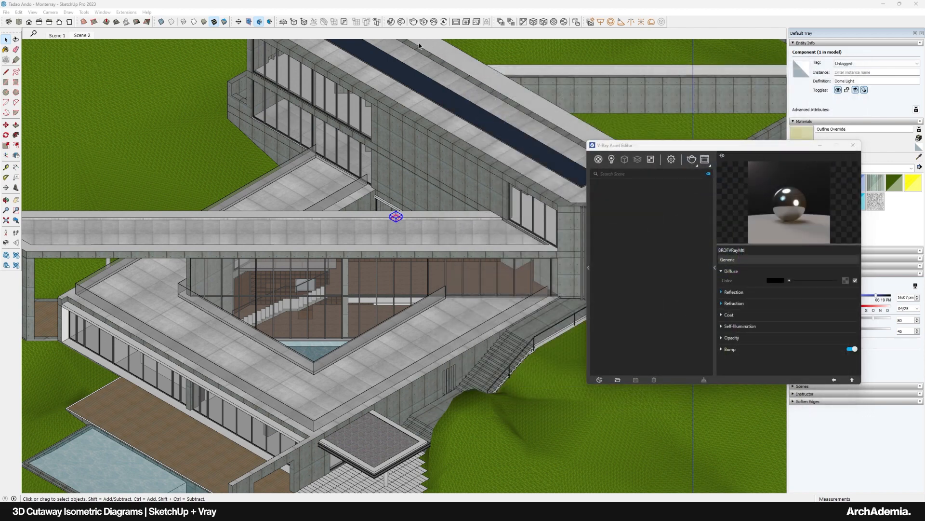
# Sample the window glazing's material and select all objects in the scene that use Translucent_Glass_Gray.
pyautogui.click(602, 164)
pyautogui.click(626, 286)
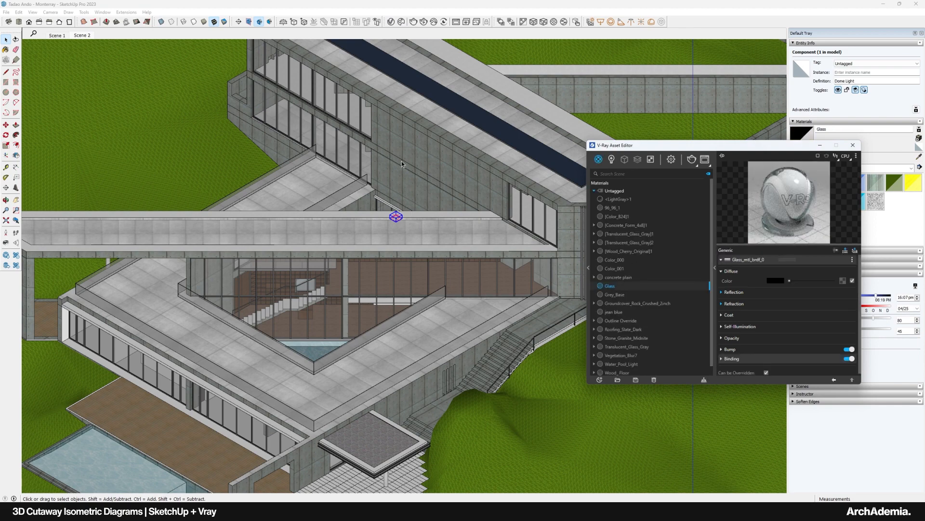
pyautogui.moveTo(771, 149); pyautogui.dragTo(721, 133)
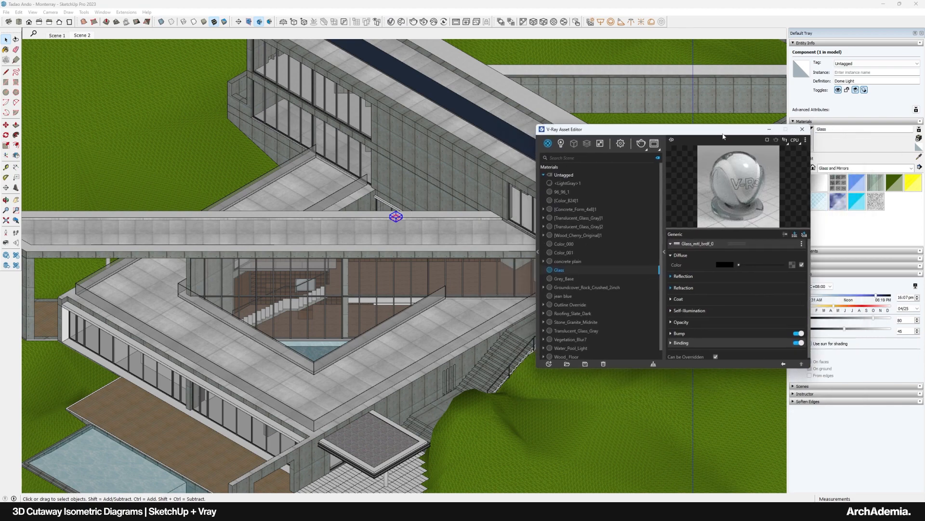
pyautogui.click(919, 157)
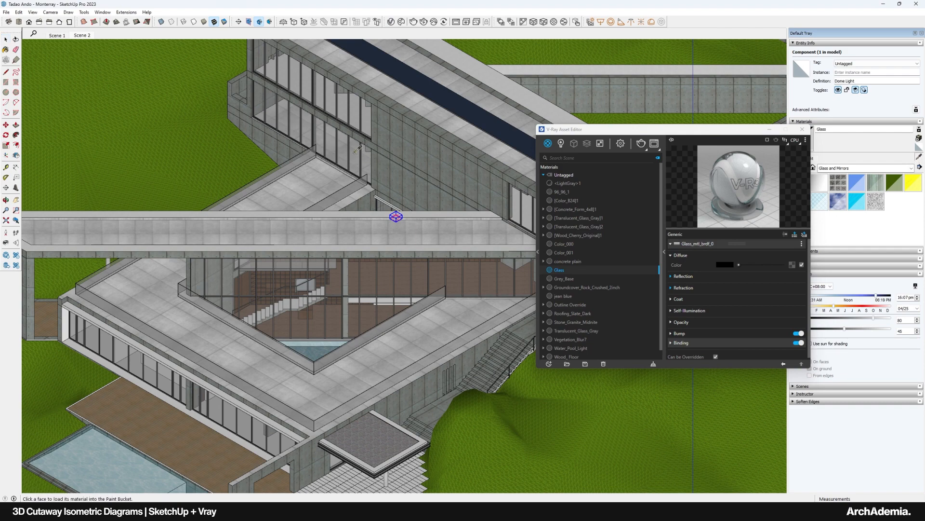
pyautogui.click(355, 152)
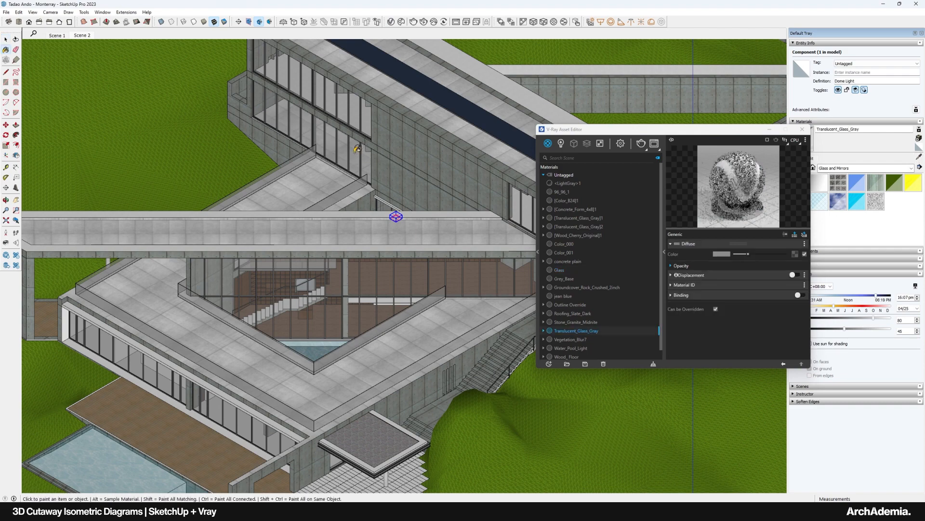
pyautogui.rightClick(572, 333)
pyautogui.click(588, 242)
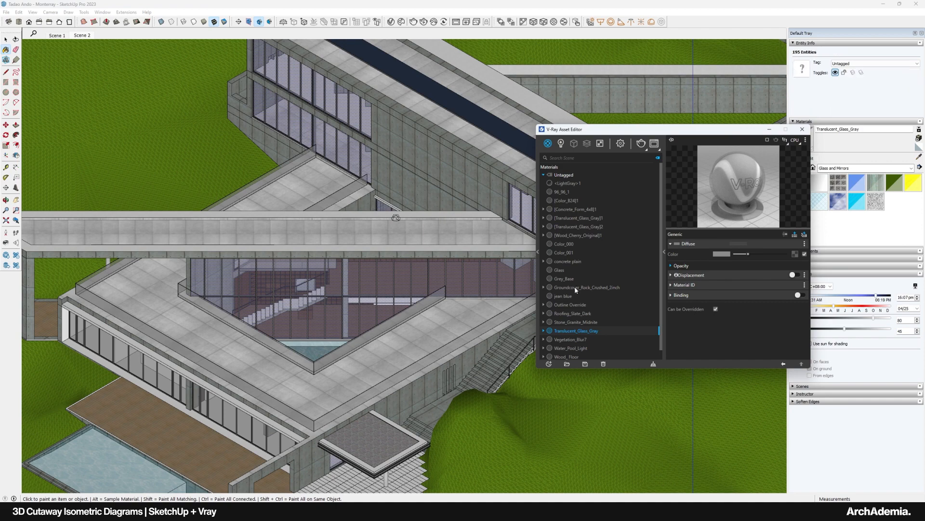
# Apply the imported Glass material to the selected objects that used Translucent_Glass_Gray.
pyautogui.click(560, 270)
pyautogui.rightClick(561, 272)
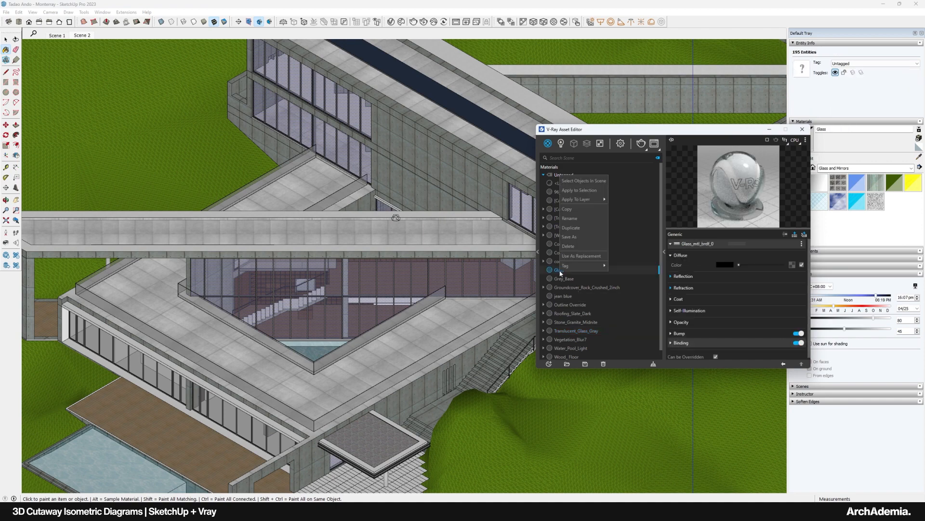
pyautogui.click(579, 190)
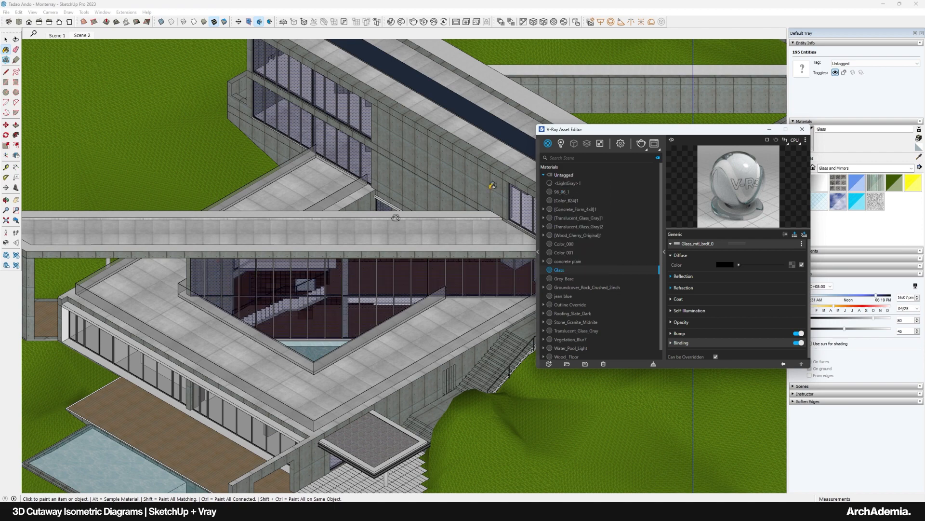
# Sample the lower wing's glazing, select all objects in the scene that use [Translucent_Glass_Gray]2 and apply Glass to them.
pyautogui.click(918, 157)
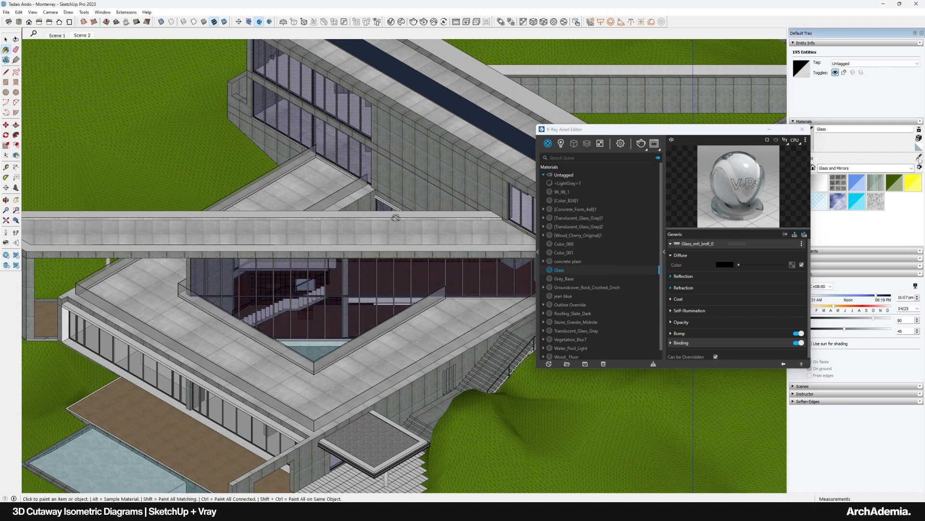
pyautogui.click(245, 424)
pyautogui.rightClick(583, 229)
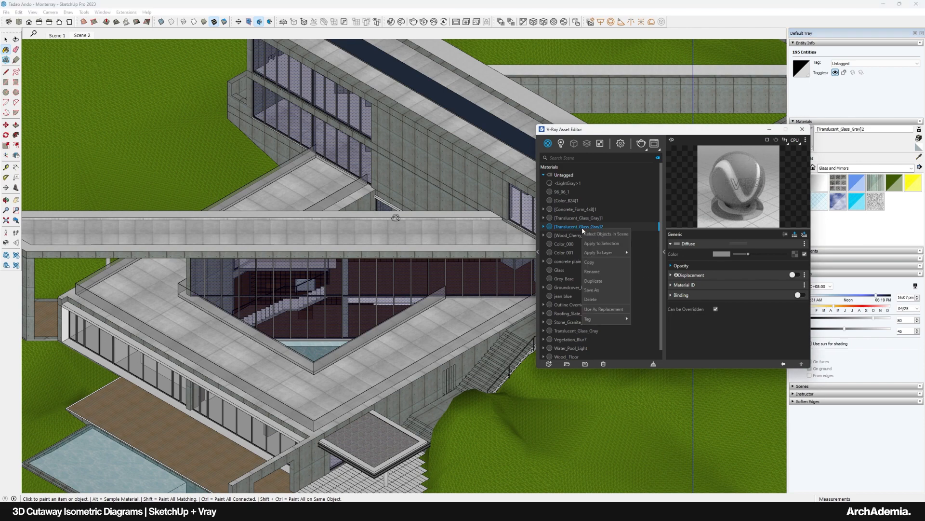
pyautogui.click(596, 235)
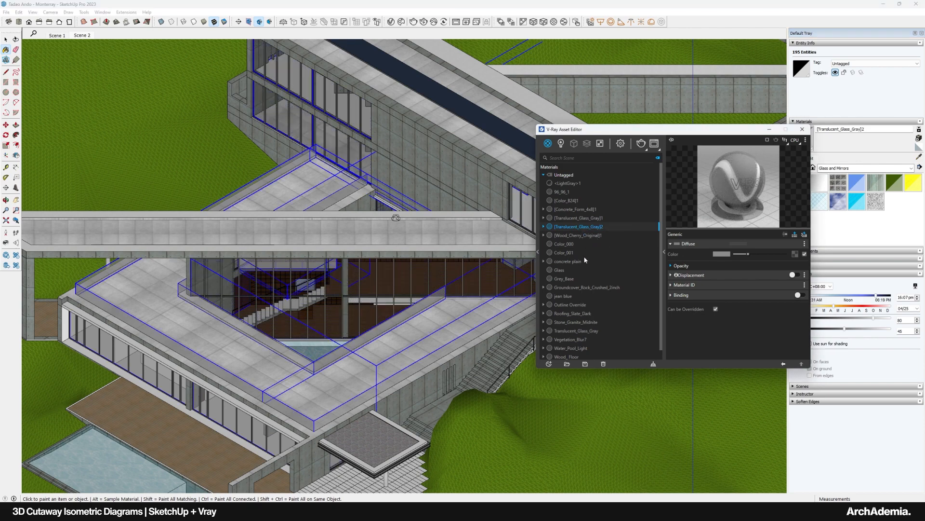
pyautogui.click(560, 270)
pyautogui.rightClick(561, 272)
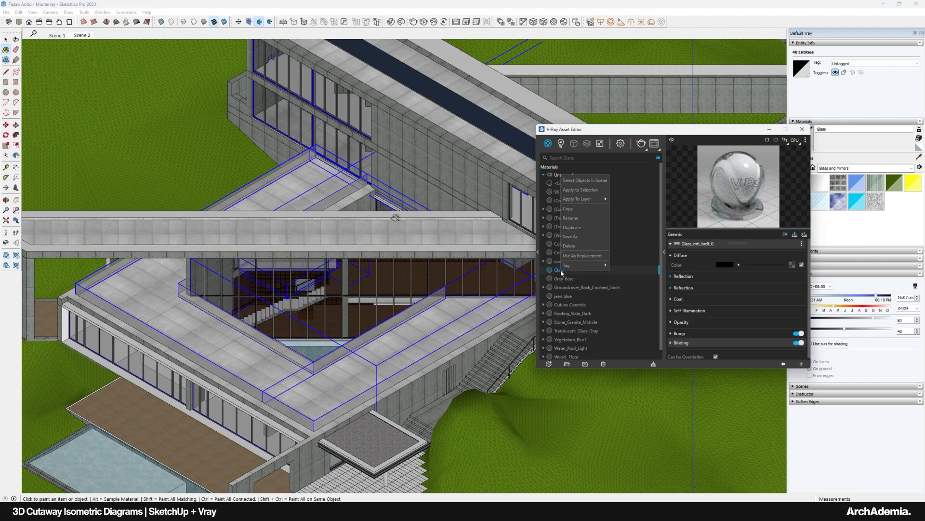
pyautogui.click(574, 191)
# Check the scene for remaining objects that use [Translucent_Glass_Gray]1 or [Translucent_Glass_Gray]2.
pyautogui.click(570, 226)
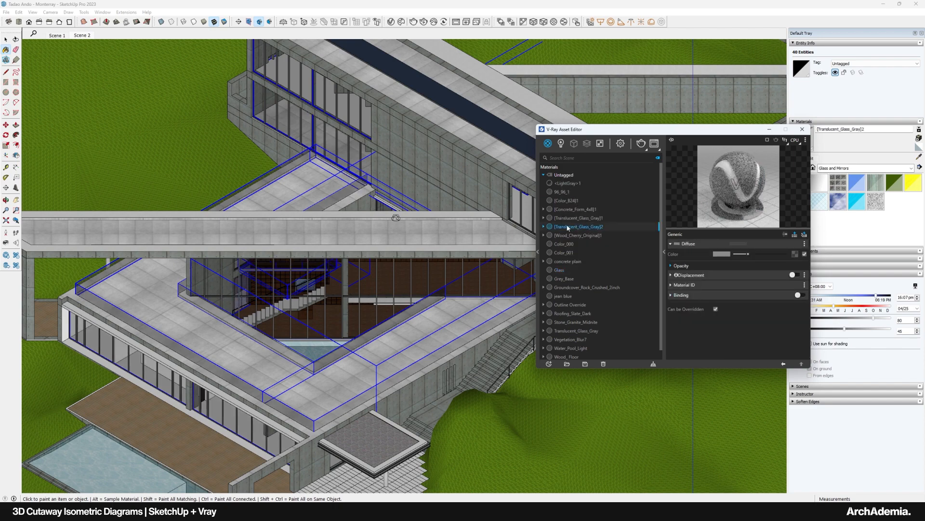
pyautogui.rightClick(565, 226)
pyautogui.click(580, 234)
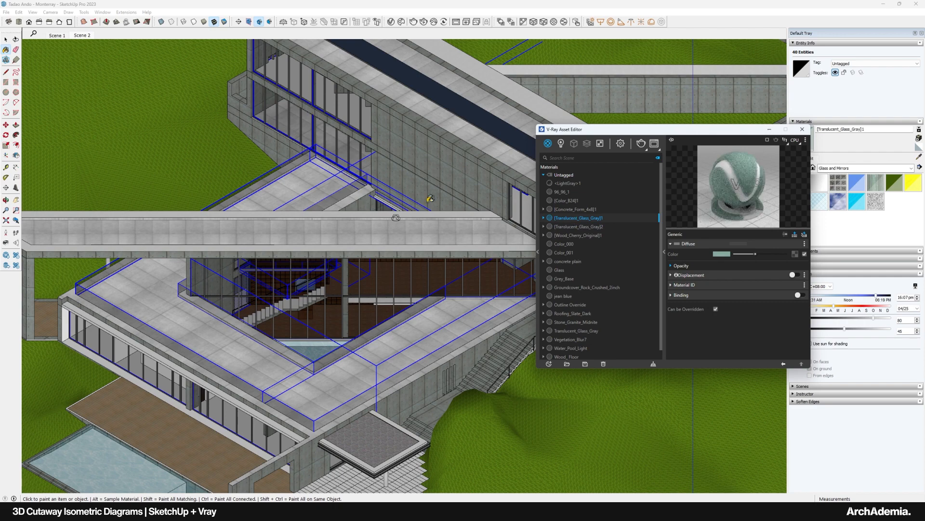
pyautogui.click(3, 40)
pyautogui.click(130, 119)
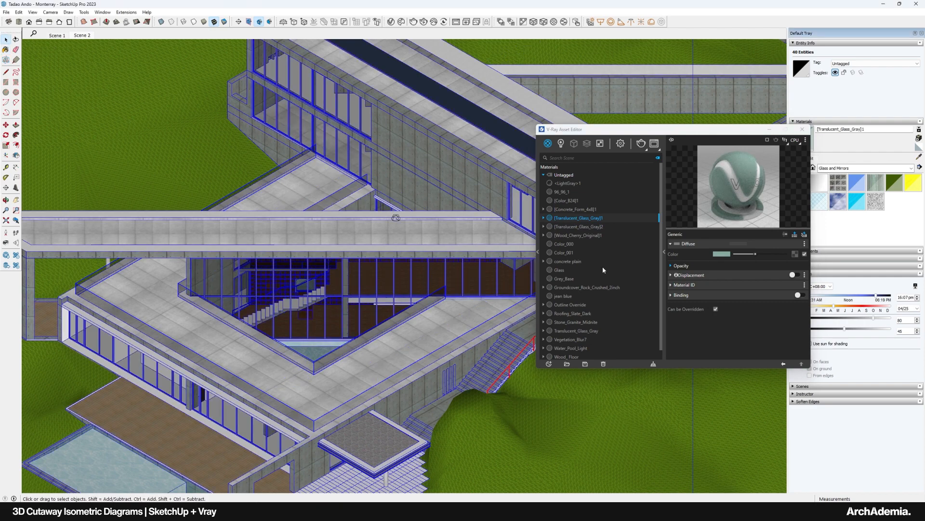
pyautogui.rightClick(569, 218)
pyautogui.click(581, 224)
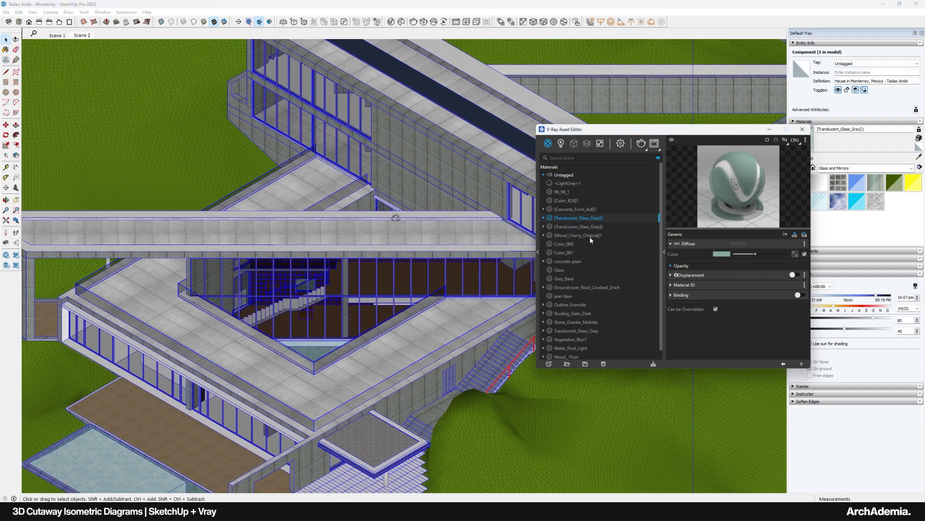
pyautogui.click(4, 42)
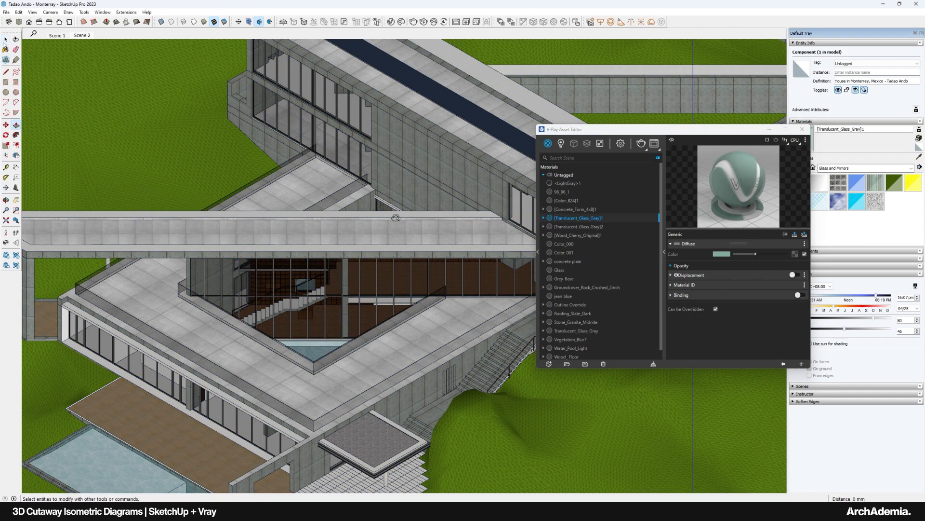
pyautogui.rightClick(573, 219)
pyautogui.click(590, 228)
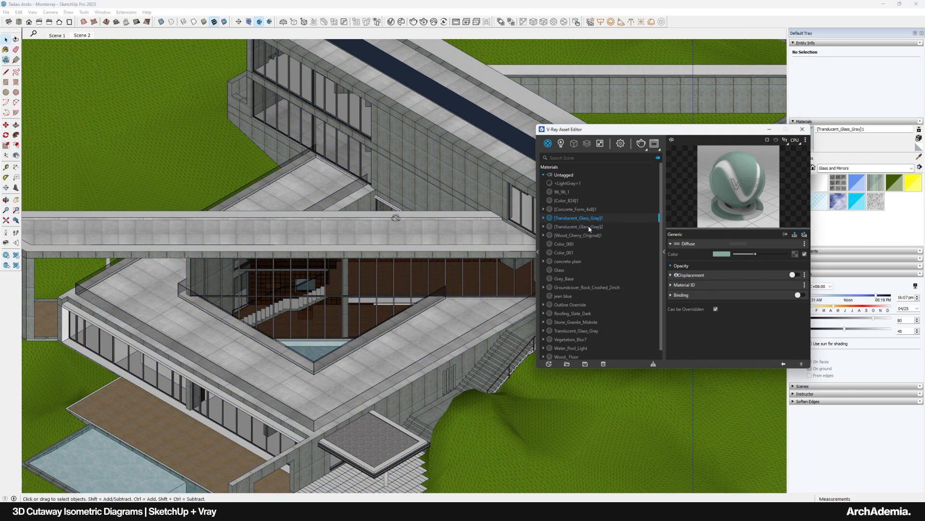
pyautogui.rightClick(574, 226)
pyautogui.click(585, 232)
# Turn off Can be Overridden for the Glass material, review the Material Override settings and render the view.
pyautogui.click(562, 270)
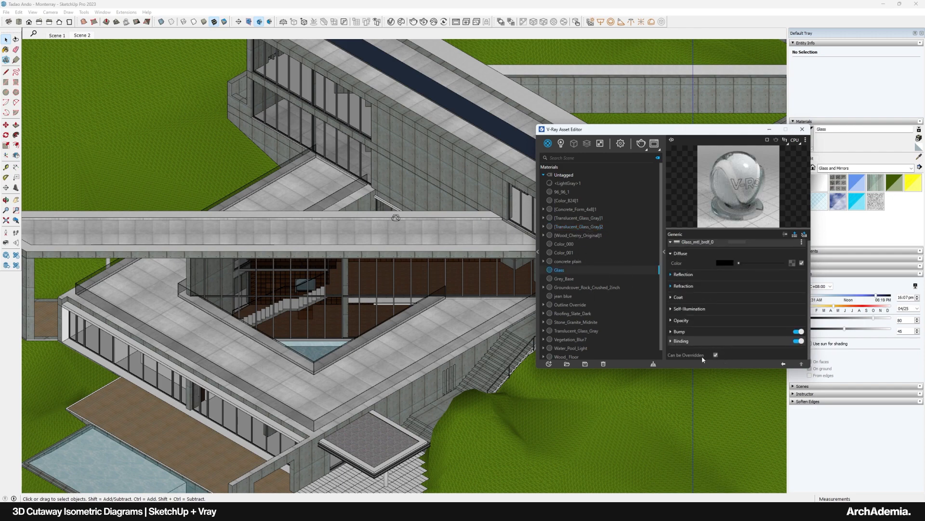
pyautogui.moveTo(714, 368); pyautogui.dragTo(715, 382)
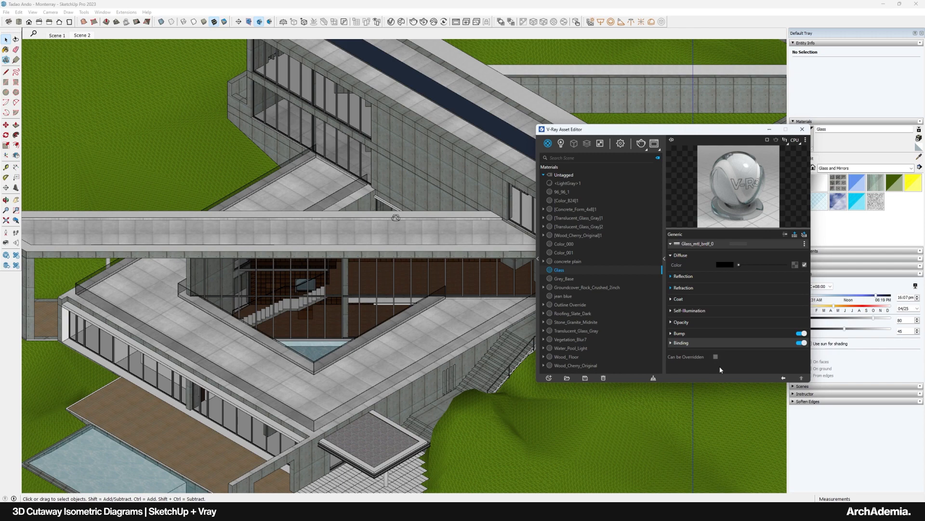
pyautogui.click(620, 144)
pyautogui.scroll(-5, 605, 323)
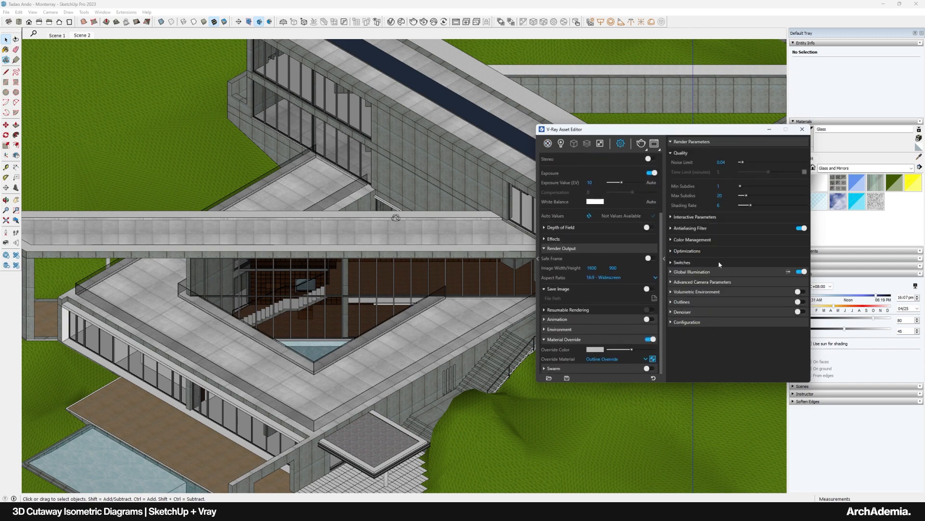
pyautogui.click(641, 143)
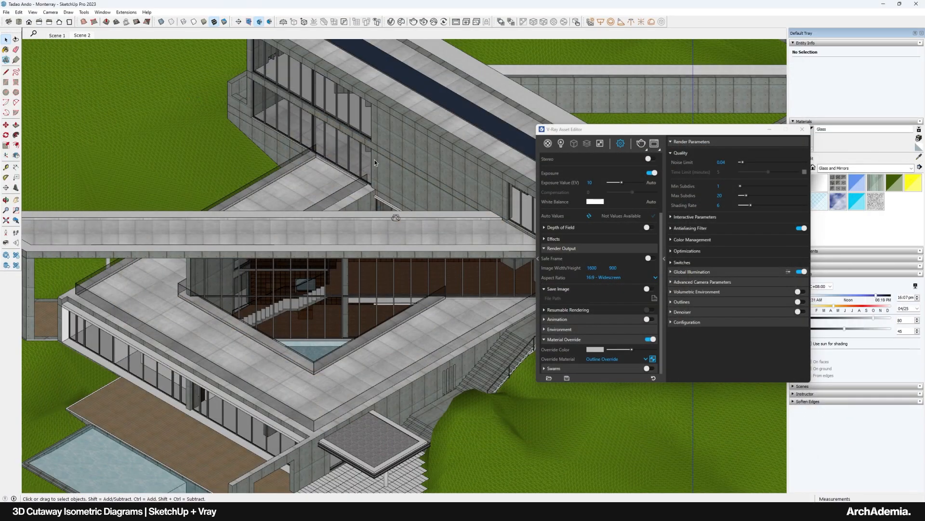
# Browse the Chaos Cosmos 3D models to Vegetation, Trees and import Mountain Alder 006 into the model.
pyautogui.moveTo(375, 162)
pyautogui.mouseDown(button='middle')
pyautogui.moveTo(192, 146)
pyautogui.moveTo(173, 212)
pyautogui.mouseUp(button='middle')
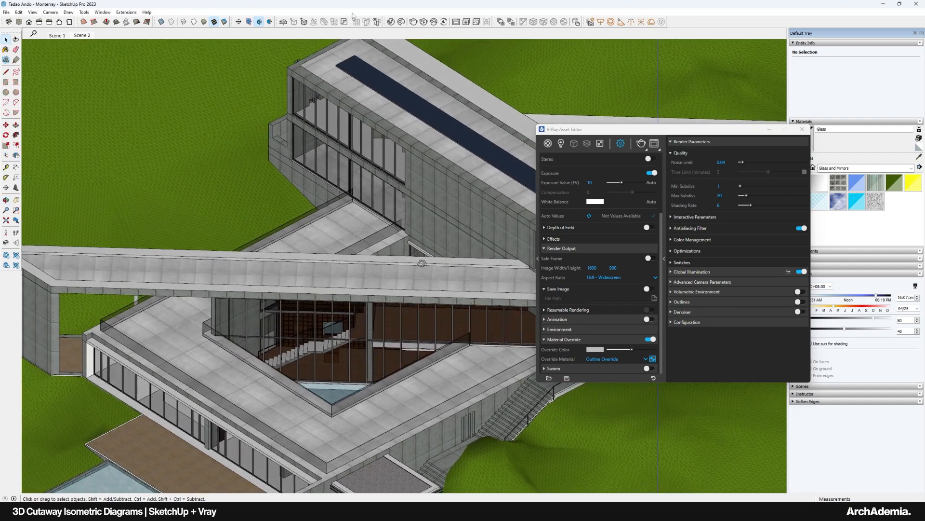
pyautogui.click(402, 22)
pyautogui.scroll(-5, 510, 319)
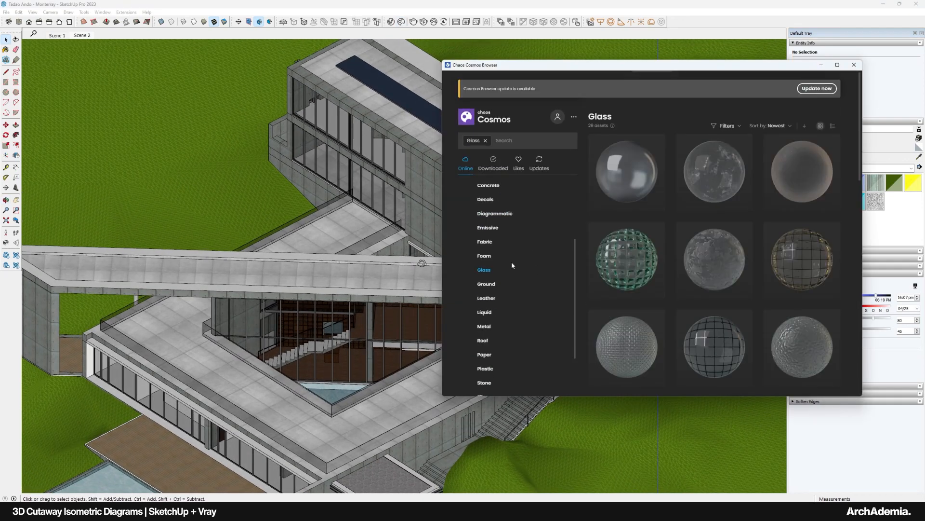
pyautogui.scroll(5, 499, 274)
pyautogui.click(486, 209)
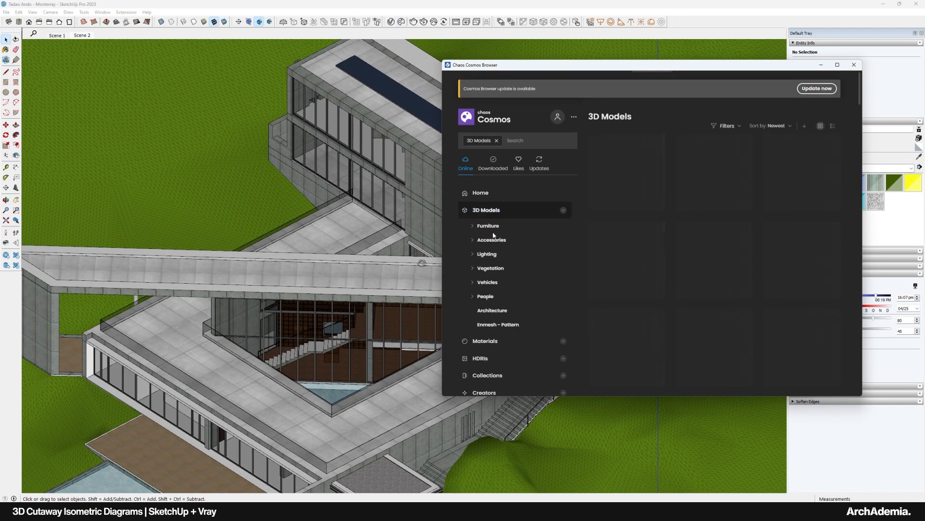
pyautogui.click(488, 282)
pyautogui.click(491, 268)
pyautogui.click(484, 283)
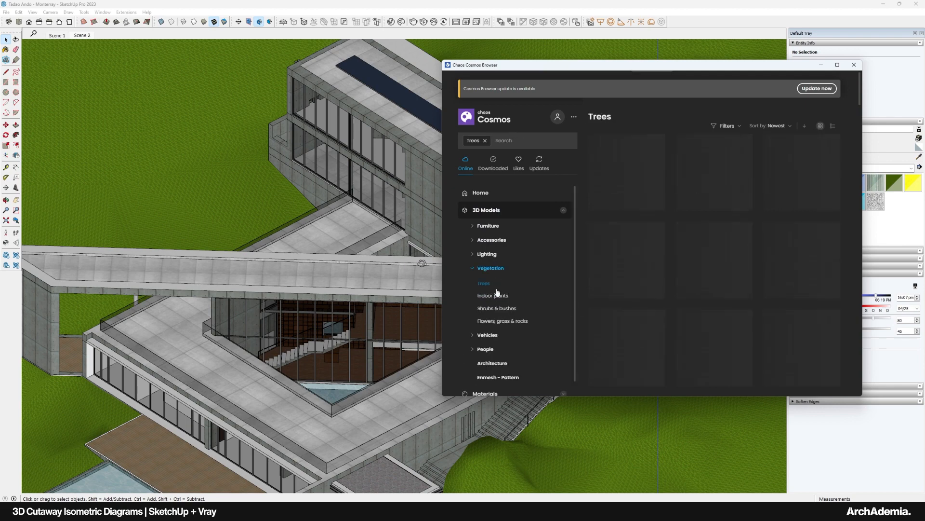
pyautogui.scroll(-5, 727, 278)
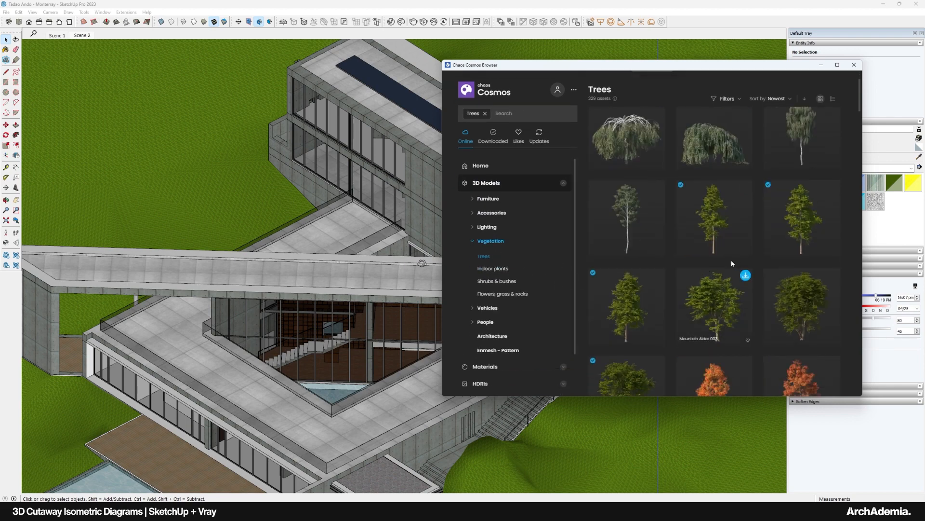
pyautogui.click(745, 188)
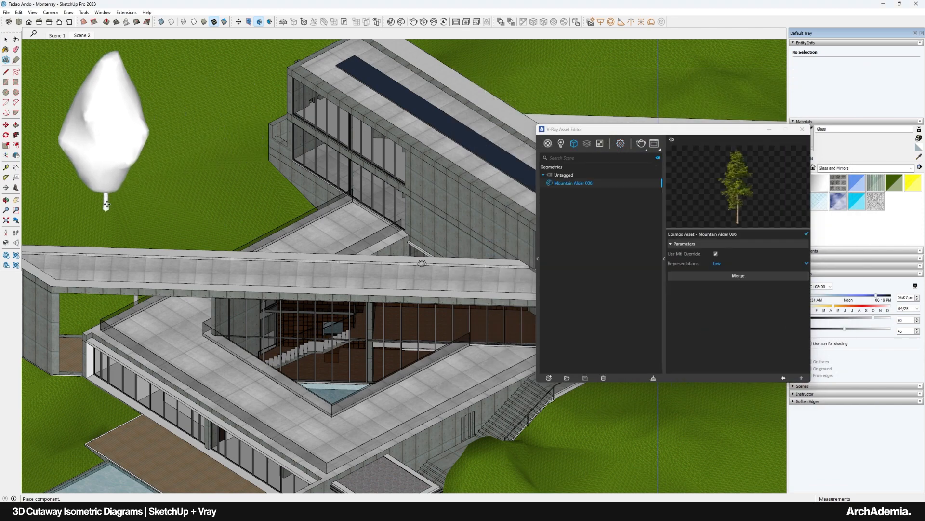
# Place three Mountain Alder 006 trees on the grass, two behind the house and one beside its lower wing.
pyautogui.scroll(-3, 220, 220)
pyautogui.keyDown('shift'); pyautogui.moveTo(151, 196); pyautogui.dragTo(209, 216, button='middle'); pyautogui.keyUp('shift')
pyautogui.click(181, 250)
pyautogui.click(290, 227)
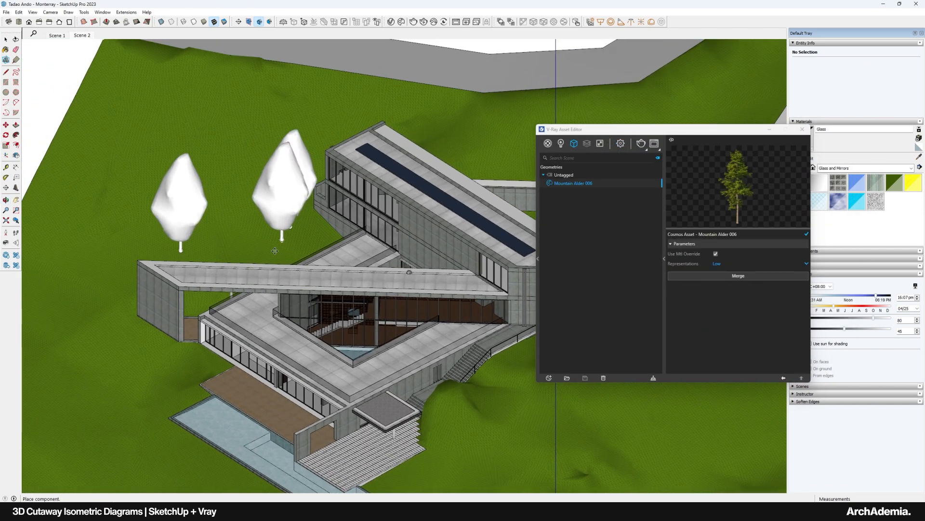
pyautogui.click(6, 39)
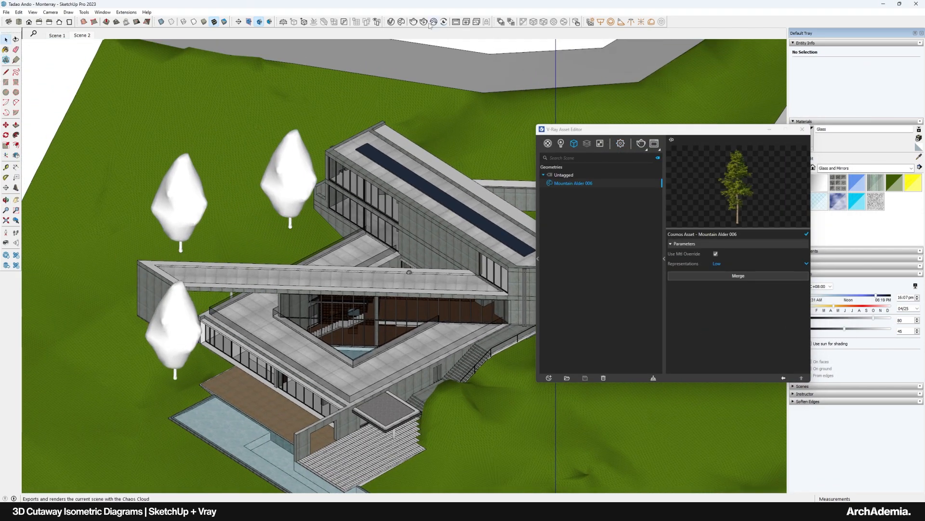
# Import Mountain Alder 004 and place one between the two rear alders and two behind the upper wing.
pyautogui.click(401, 22)
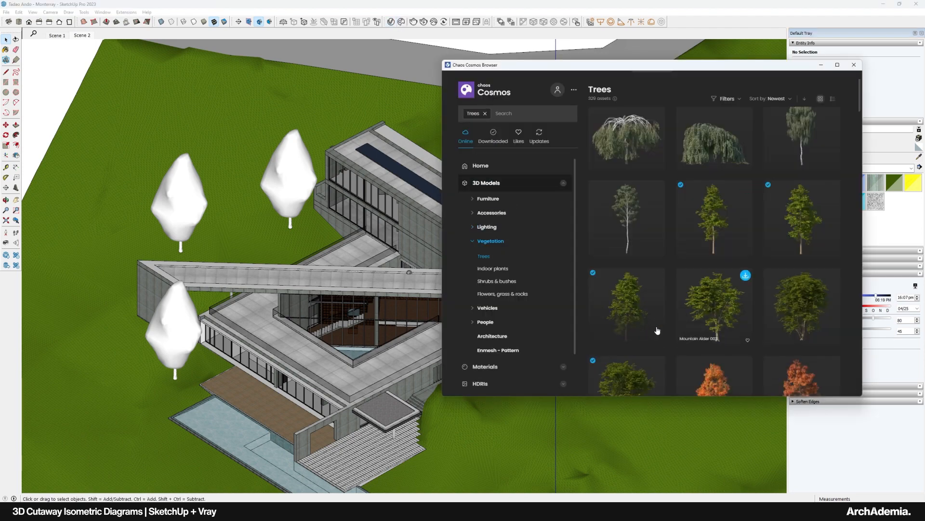
pyautogui.click(658, 275)
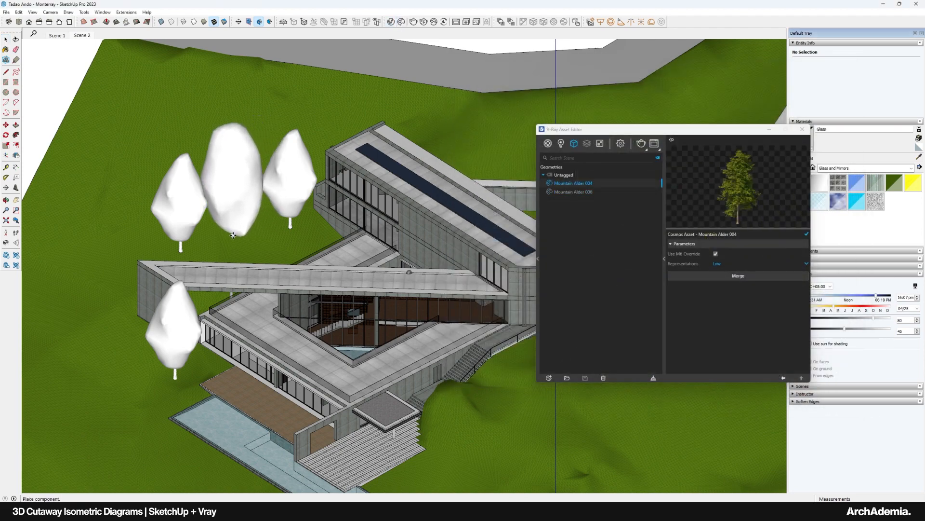
pyautogui.click(234, 229)
pyautogui.keyDown('shift'); pyautogui.moveTo(334, 211); pyautogui.dragTo(298, 265, button='middle'); pyautogui.keyUp('shift')
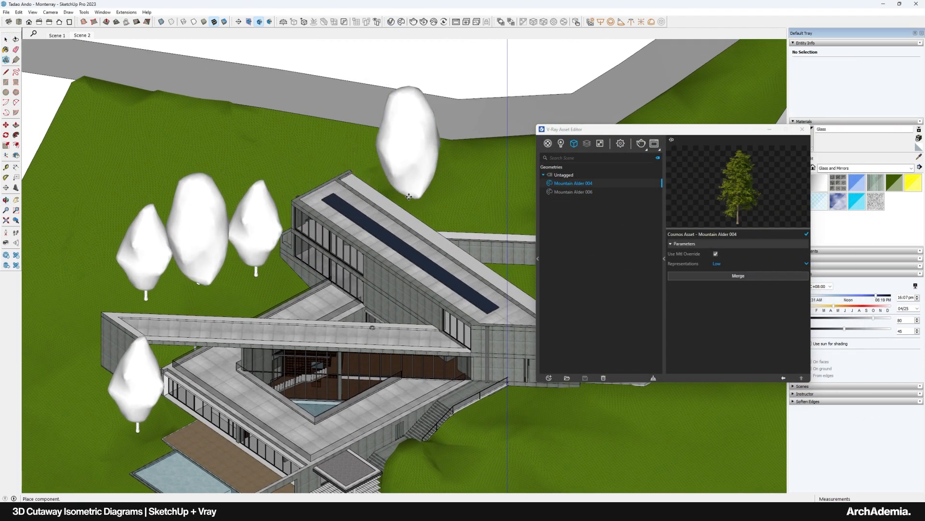
pyautogui.click(409, 196)
pyautogui.click(5, 39)
pyautogui.scroll(-2, 328, 245)
# Rotate the Mountain Alder 006 nearest the upper wing on the ground plane to vary its orientation.
pyautogui.click(283, 230)
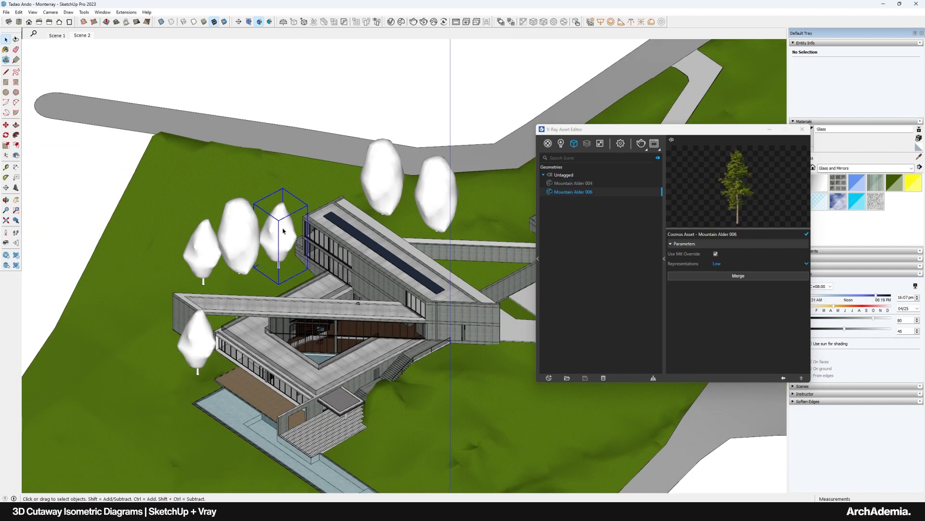
pyautogui.moveTo(284, 231); pyautogui.dragTo(288, 255, button='middle')
pyautogui.click(6, 136)
pyautogui.click(275, 260)
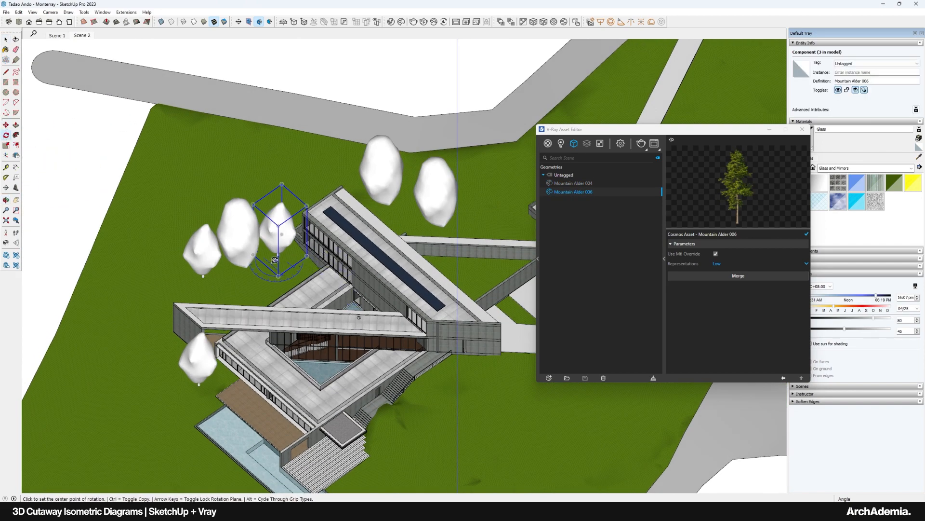
pyautogui.click(296, 262)
pyautogui.click(307, 245)
# Scale the rotated Mountain Alder 006 down to about 0.85.
pyautogui.scroll(4, 275, 231)
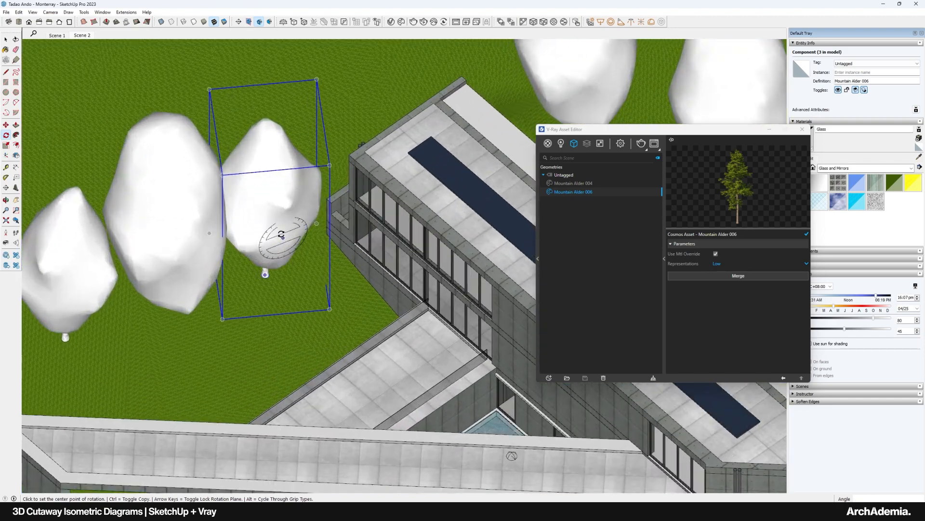
pyautogui.press('s')
pyautogui.click(221, 109)
pyautogui.click(228, 121)
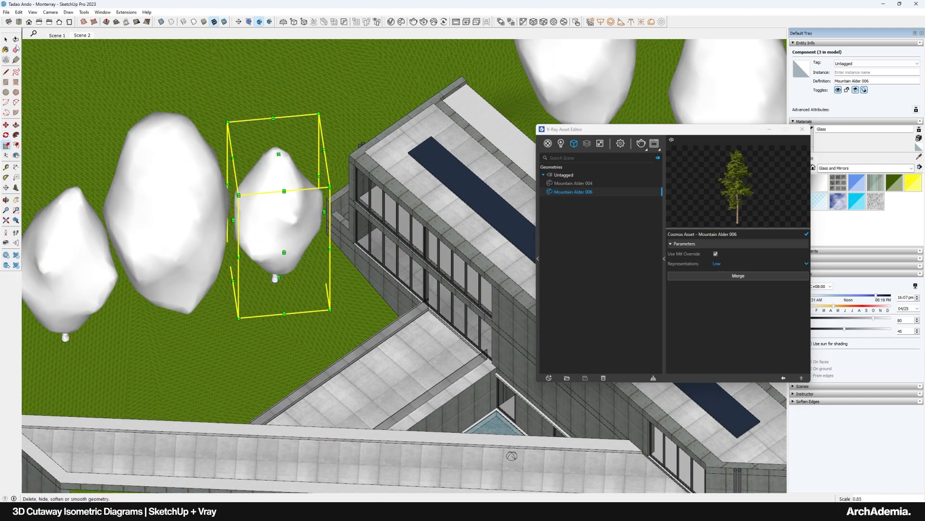
pyautogui.press('space')
# Select the two Mountain Alder 004 trees behind the upper wing and examine how they sit on the terrain.
pyautogui.moveTo(174, 159); pyautogui.dragTo(173, 143, button='middle')
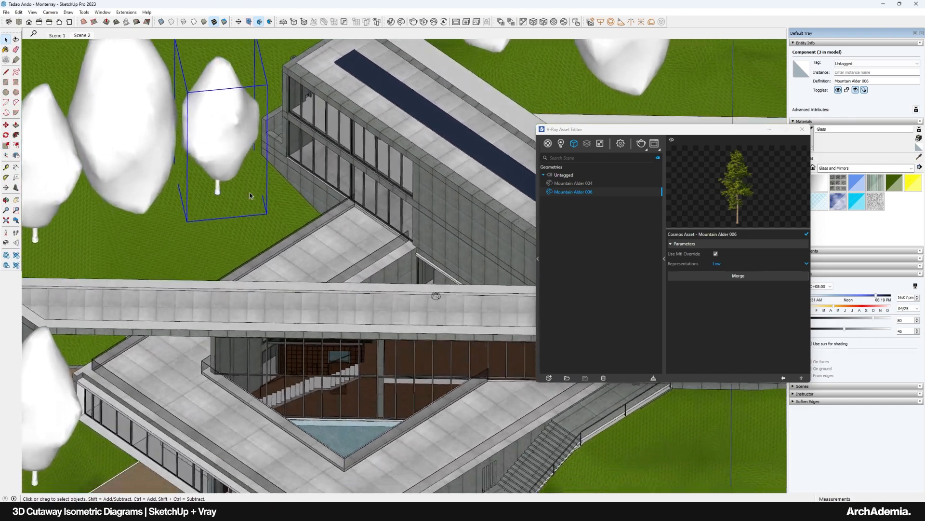
pyautogui.scroll(-8, 277, 238)
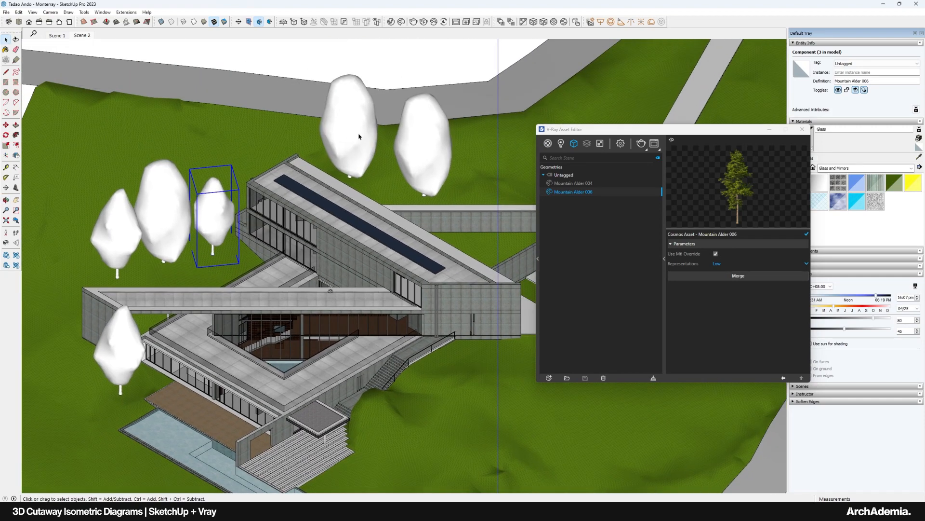
pyautogui.click(432, 164)
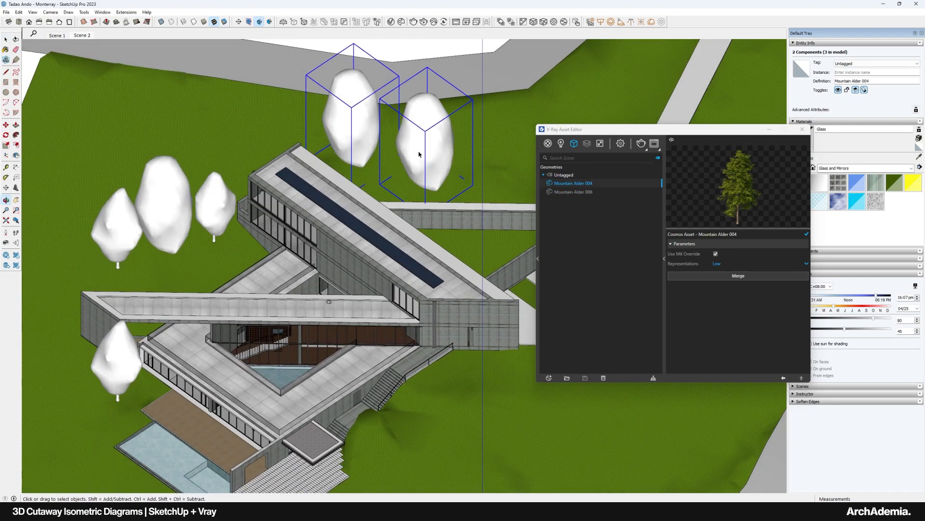
pyautogui.press('m')
pyautogui.moveTo(359, 144); pyautogui.dragTo(575, 234, button='middle')
pyautogui.scroll(2, 270, 166)
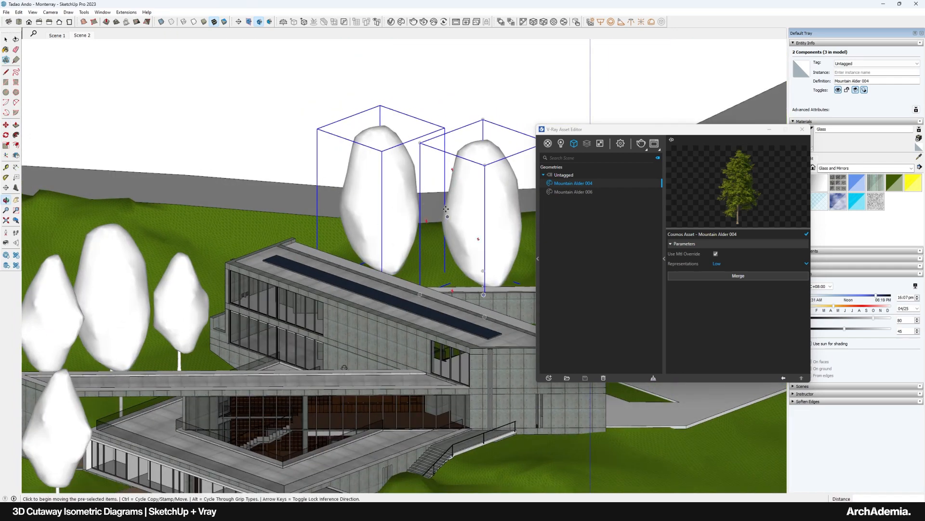
pyautogui.scroll(-2, 368, 182)
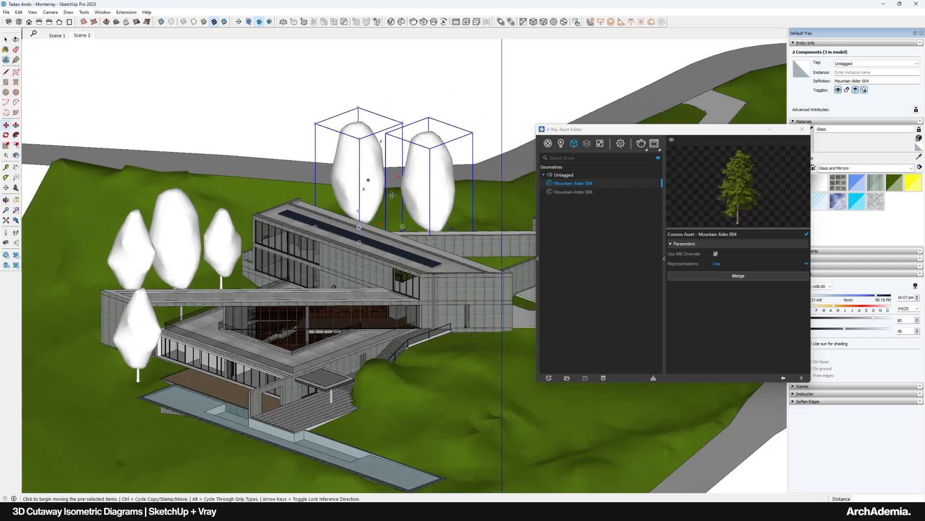
pyautogui.moveTo(368, 182); pyautogui.dragTo(367, 207, button='middle')
pyautogui.click(6, 39)
# Import Mountain Alder 006 from Chaos Cosmos and place two on the grass, beside the outdoor stairs and the upper wing's end.
pyautogui.click(401, 22)
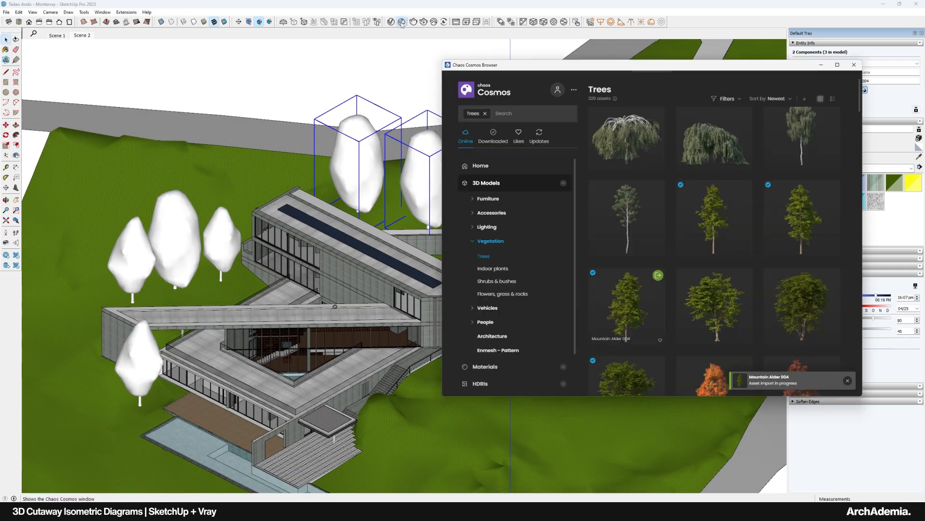
pyautogui.scroll(-3, 284, 192)
pyautogui.scroll(2, 399, 332)
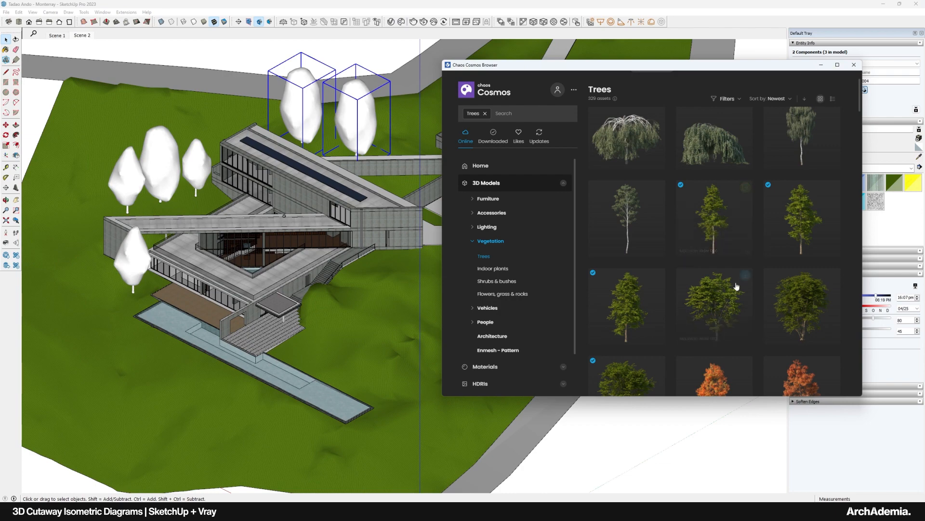
pyautogui.click(746, 187)
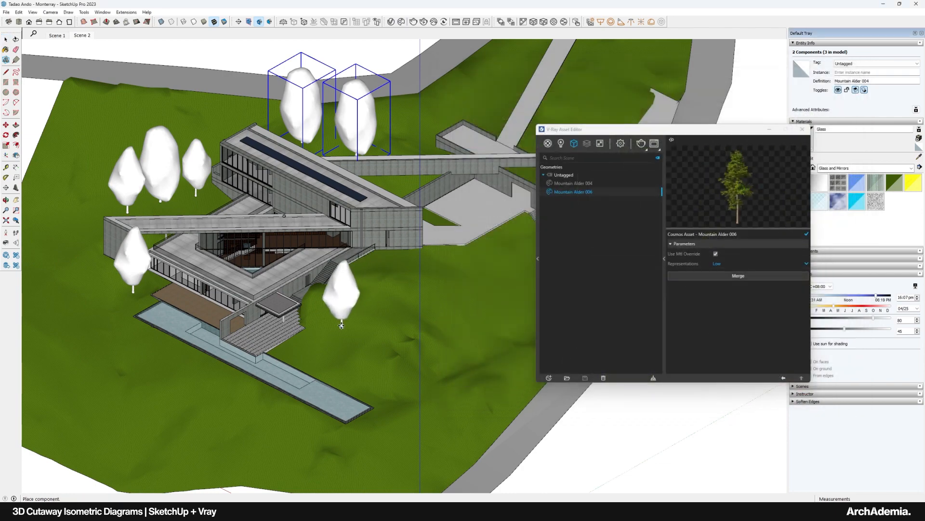
pyautogui.click(336, 324)
pyautogui.click(5, 39)
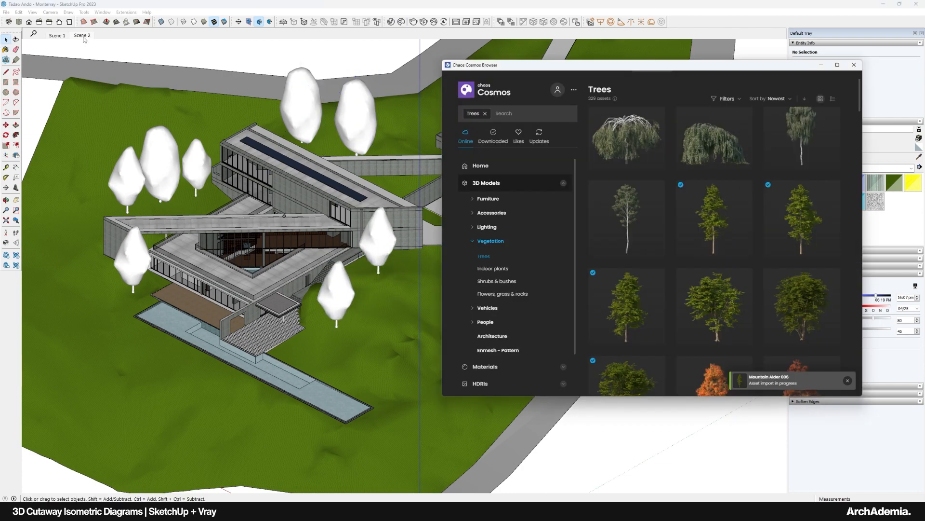
# Close the Chaos Cosmos browser and the V-Ray Asset Editor to clear the view of the newly placed trees.
pyautogui.scroll(5, 203, 190)
pyautogui.scroll(3, 349, 218)
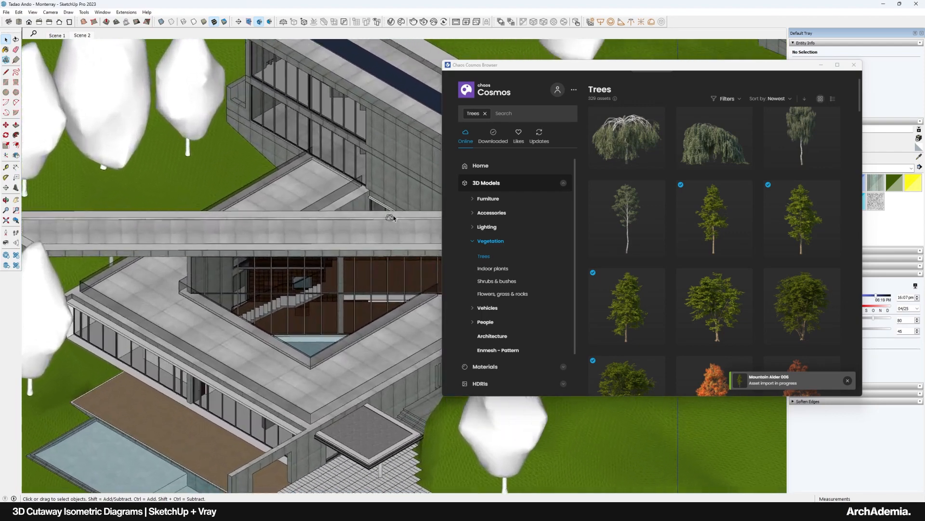
pyautogui.click(854, 64)
pyautogui.click(504, 421)
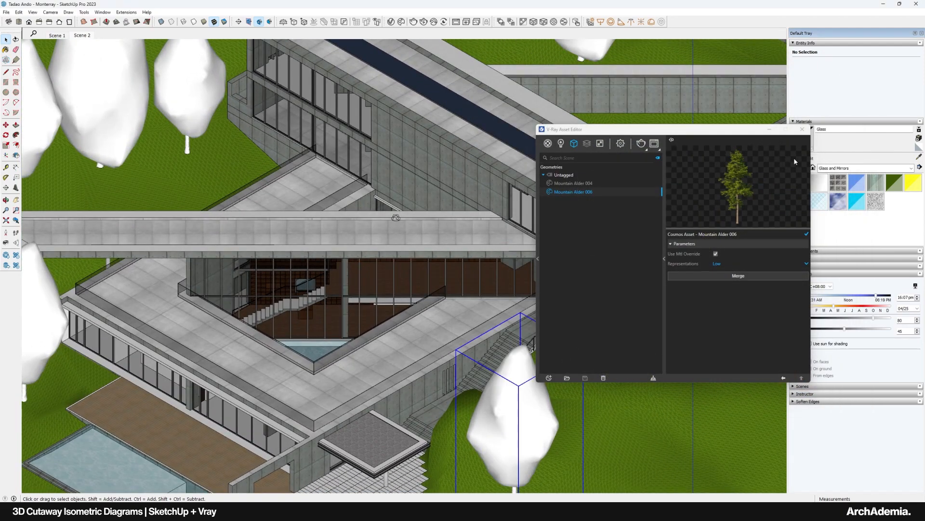
pyautogui.click(802, 129)
# Rotate the Mountain Alder 006 at the end of the upper wing by about 49.5 degrees on the ground plane.
pyautogui.click(616, 305)
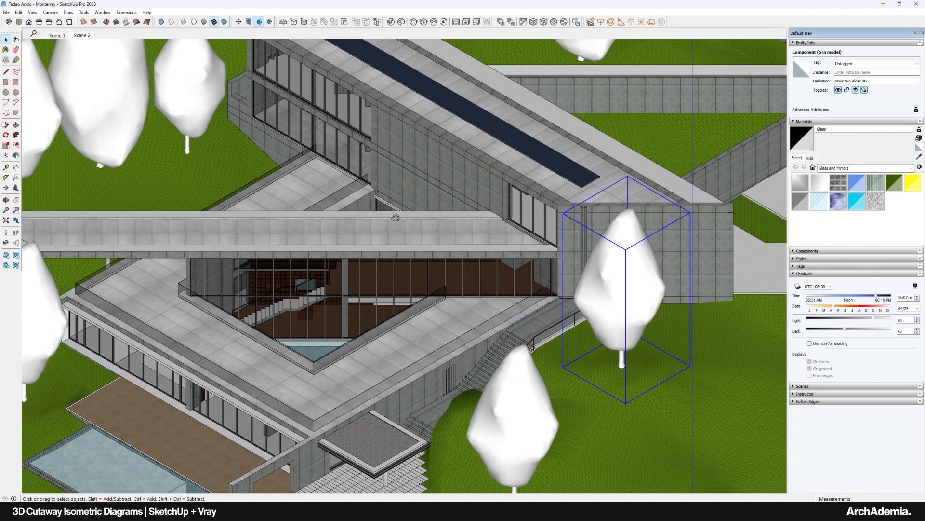
pyautogui.click(6, 135)
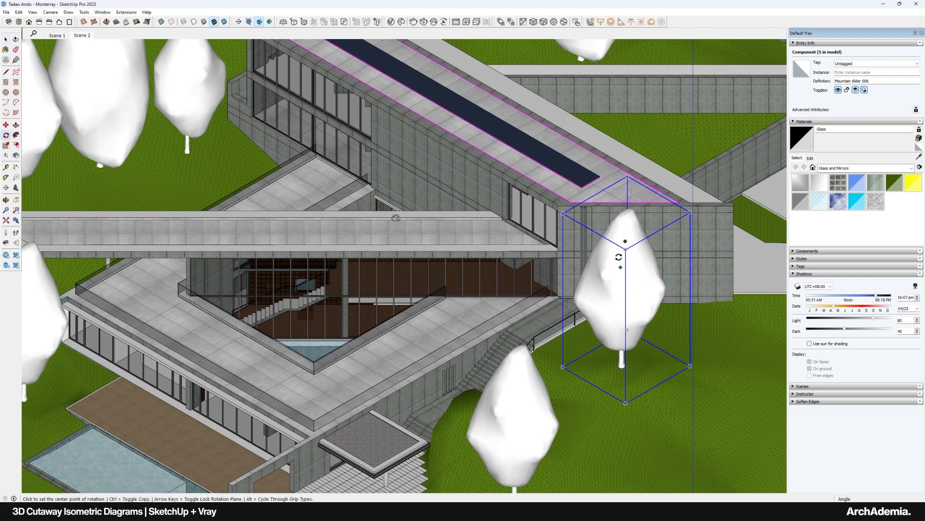
pyautogui.click(623, 292)
pyautogui.click(623, 261)
pyautogui.click(650, 246)
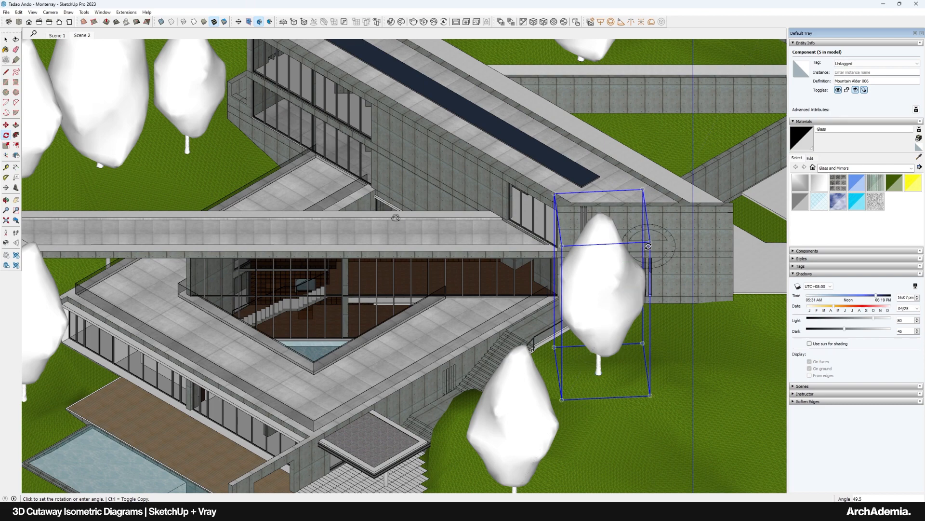
# Reposition the rotated Mountain Alder 006 slightly away from the stair railing and lower it slightly into the grass.
pyautogui.press('m')
pyautogui.click(602, 301)
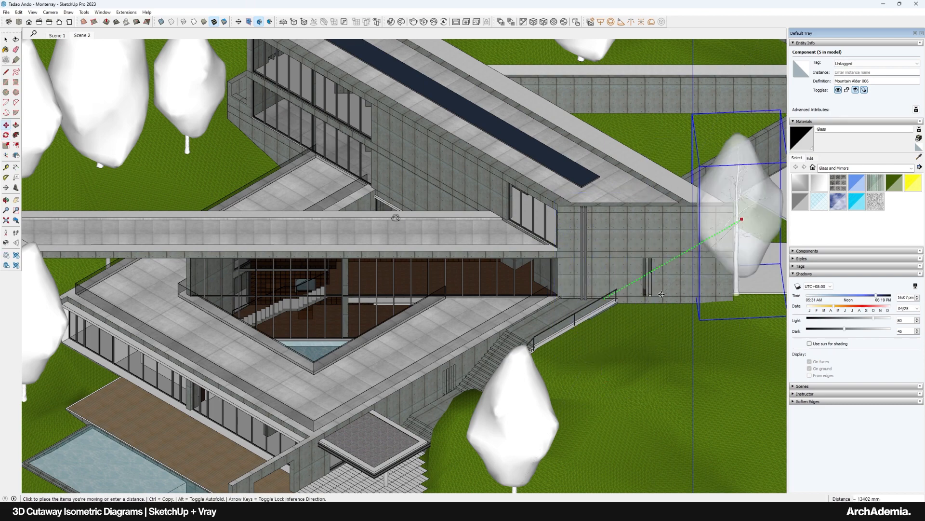
pyautogui.click(625, 283)
pyautogui.click(626, 283)
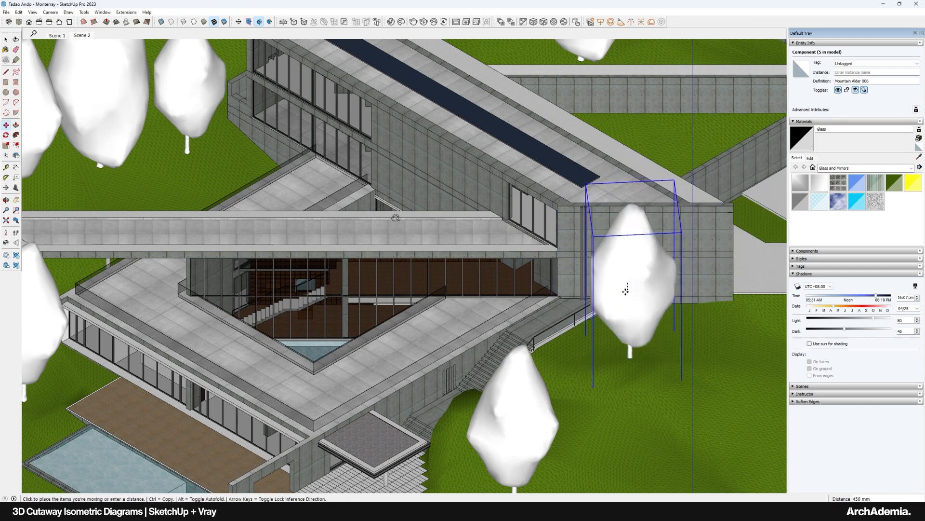
pyautogui.click(626, 292)
pyautogui.press('space')
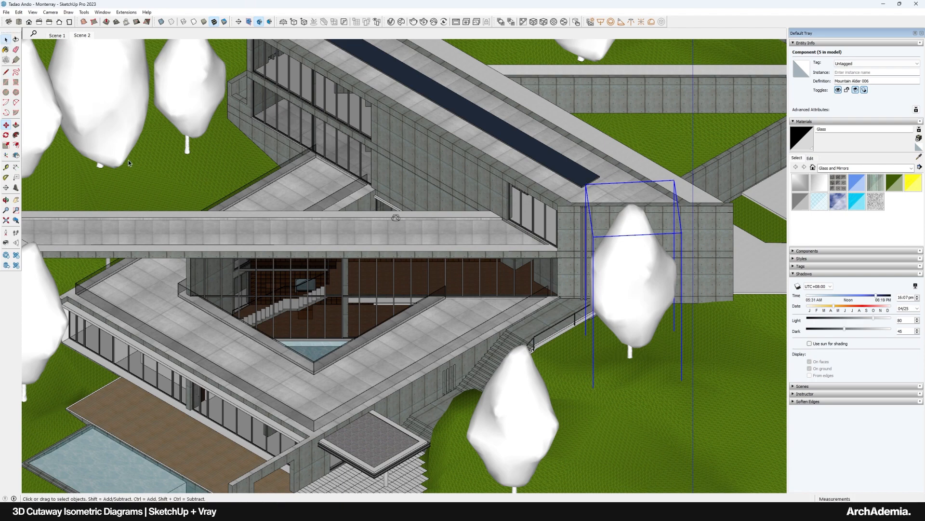
# Move the Mountain Alder 004 between the rear alders about 1050 mm towards the house and lower it about 396 mm.
pyautogui.click(113, 136)
pyautogui.press('m')
pyautogui.click(114, 126)
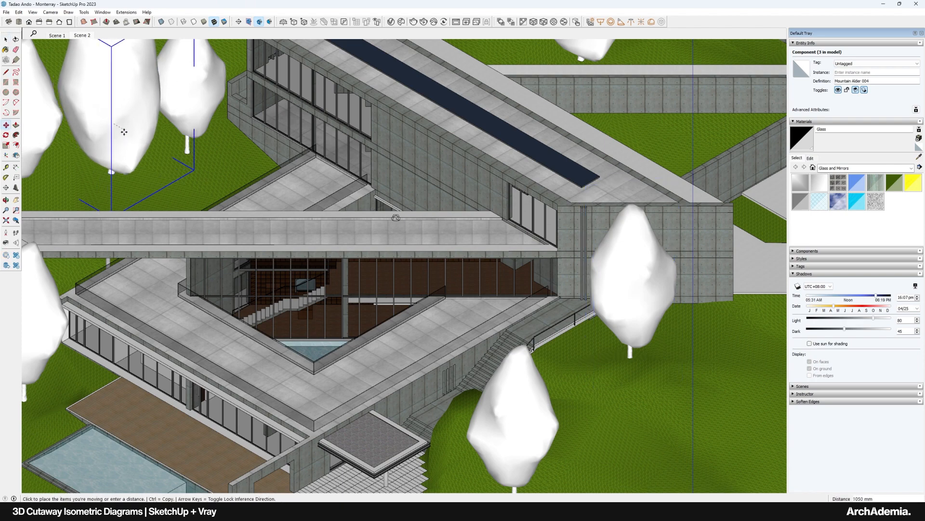
pyautogui.click(126, 117)
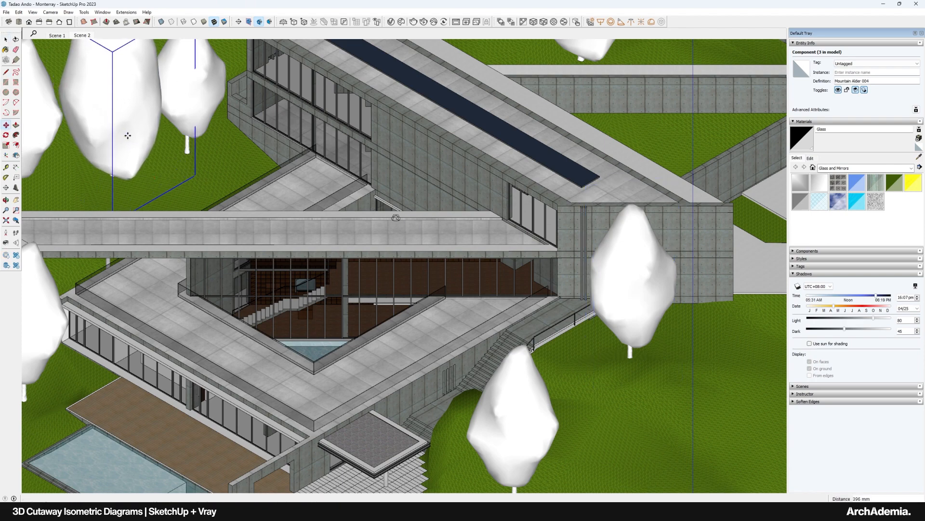
# Lower the Mountain Alder 006 nearest the upper wing by 500 mm.
pyautogui.click(191, 103)
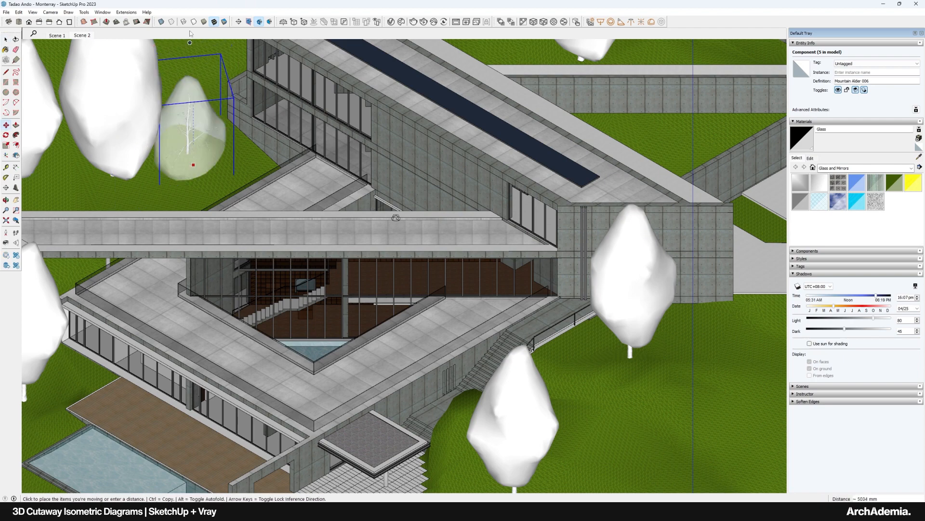
pyautogui.write('500')
pyautogui.press('Return')
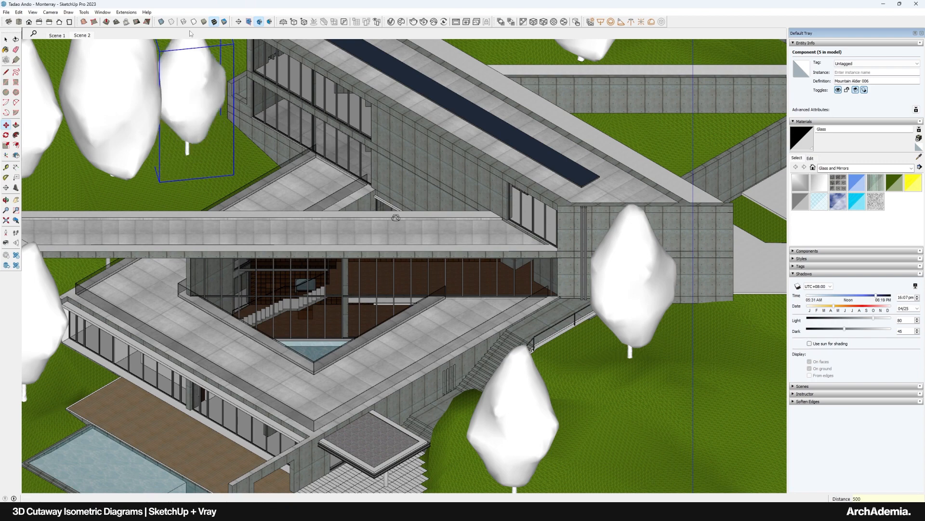
pyautogui.click(6, 39)
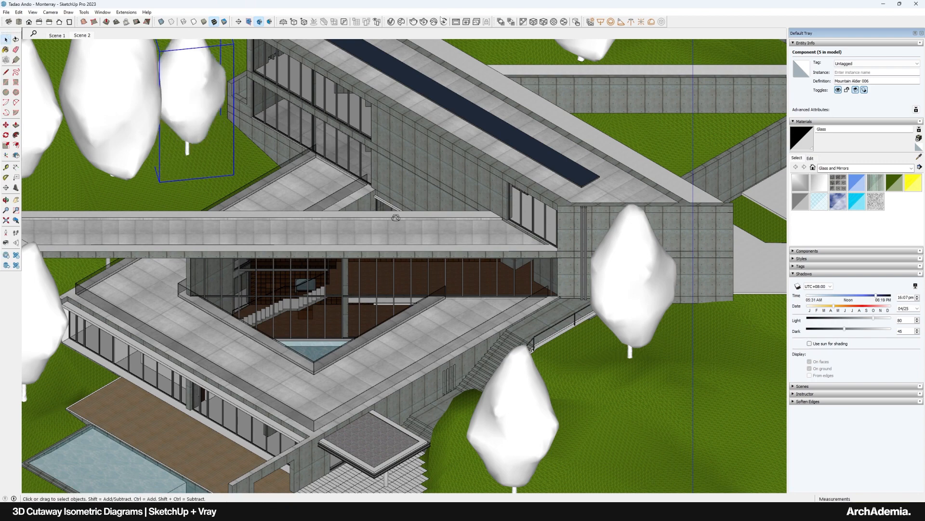
# Render the current view in V-Ray to check the spacing and grounding of the trees, and close the frame buffer.
pyautogui.click(414, 22)
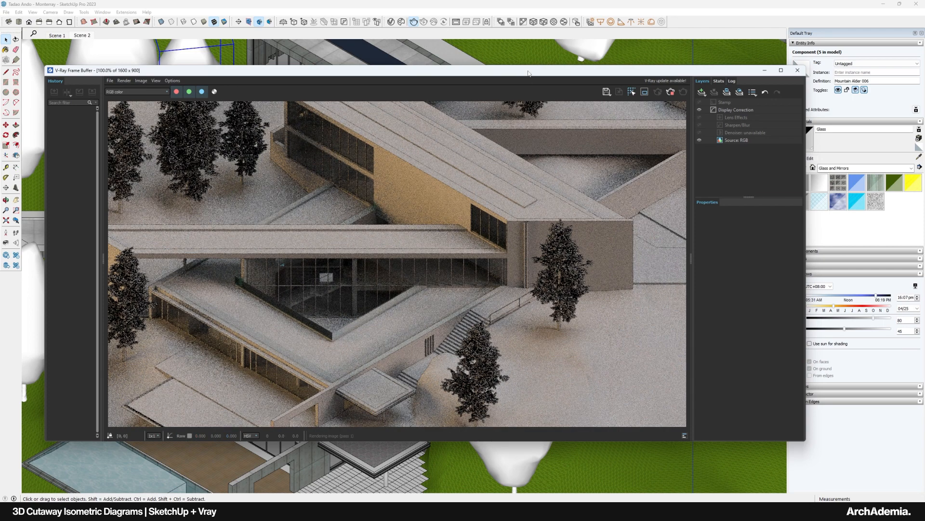
pyautogui.moveTo(529, 74); pyautogui.dragTo(539, 77)
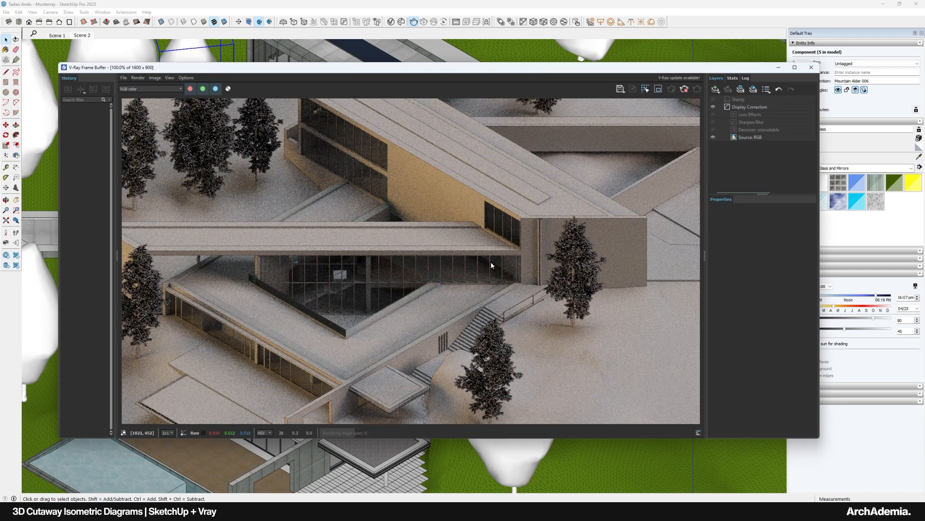
pyautogui.click(812, 67)
# Move the Mountain Alder 004 between the rear alders farther back, away from the alder beside the upper wing.
pyautogui.click(118, 106)
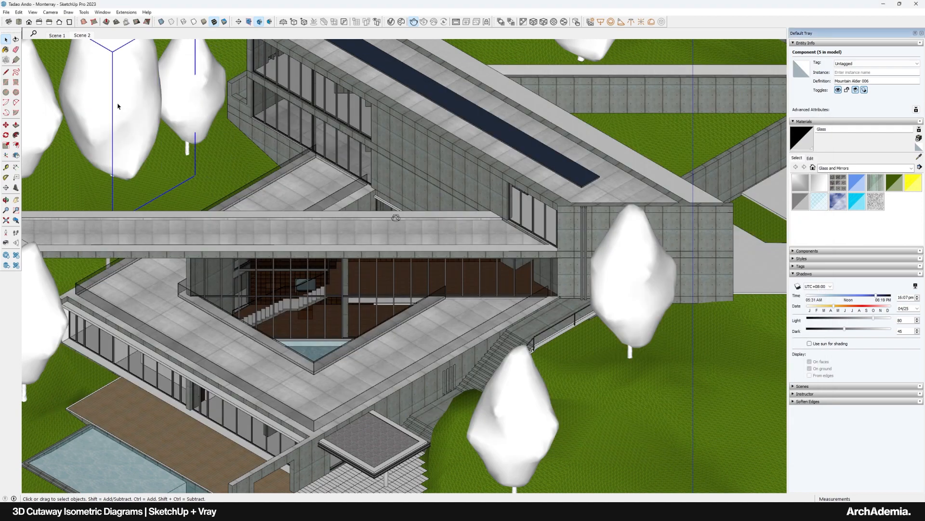
pyautogui.press('m')
pyautogui.click(138, 132)
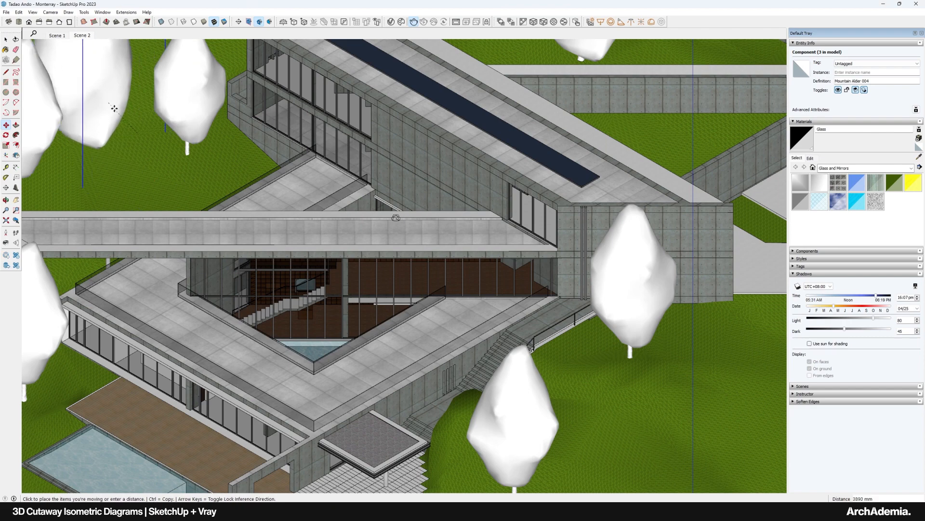
pyautogui.click(103, 98)
pyautogui.click(6, 40)
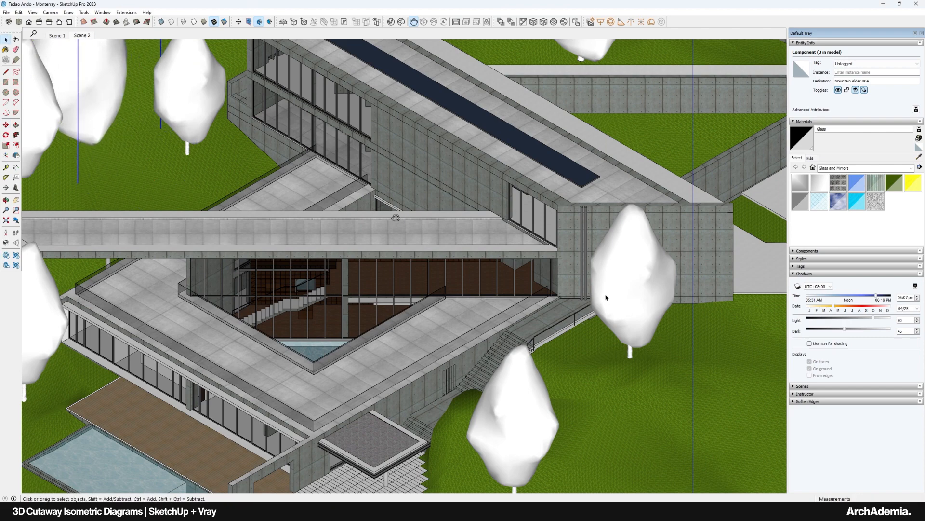
# Move the Mountain Alder 006 beside the outdoor stairs about 4 m across the grass, clear of the steps.
pyautogui.click(522, 436)
pyautogui.press('m')
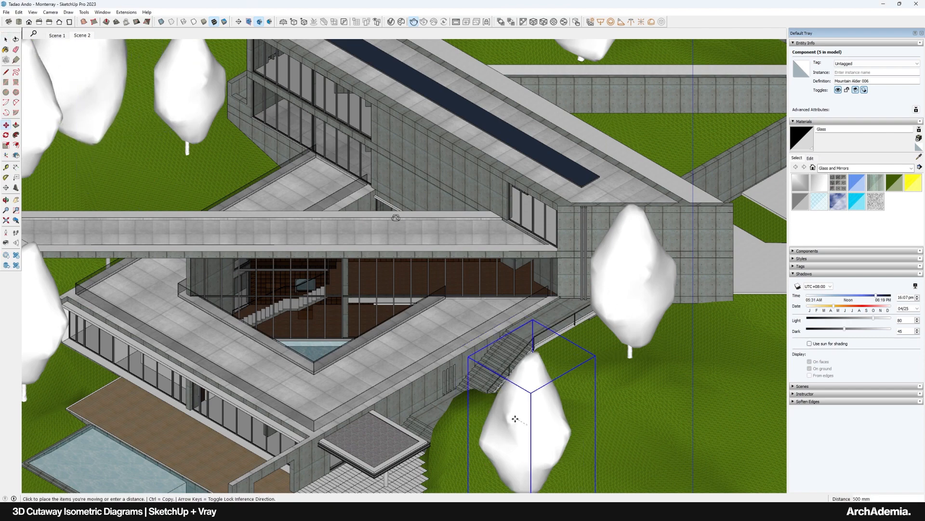
pyautogui.click(517, 419)
pyautogui.click(557, 443)
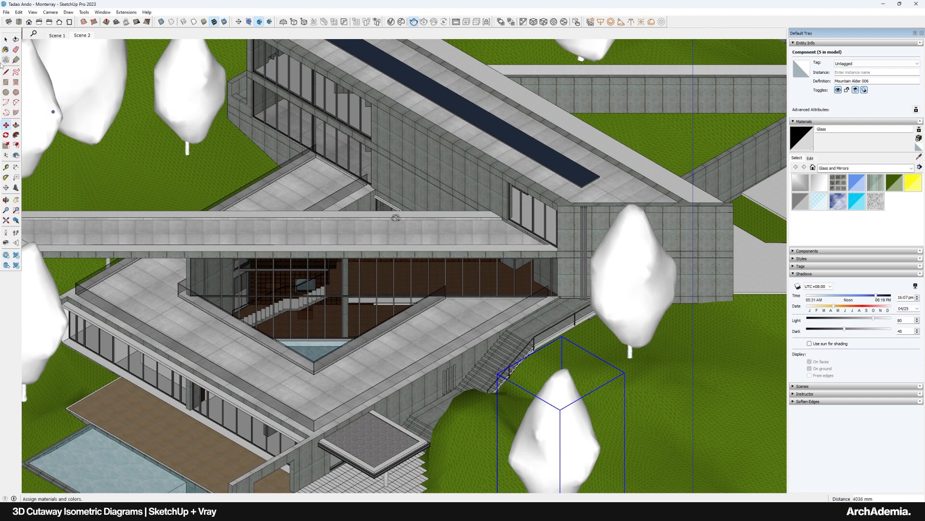
pyautogui.press('space')
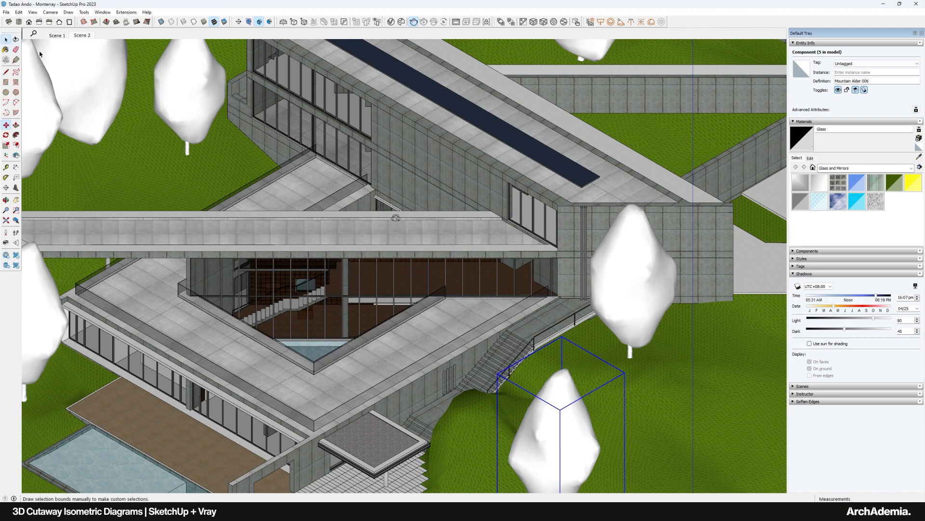
# Render the view again in V-Ray with the adjusted tree positions and shift the frame buffer window.
pyautogui.click(414, 22)
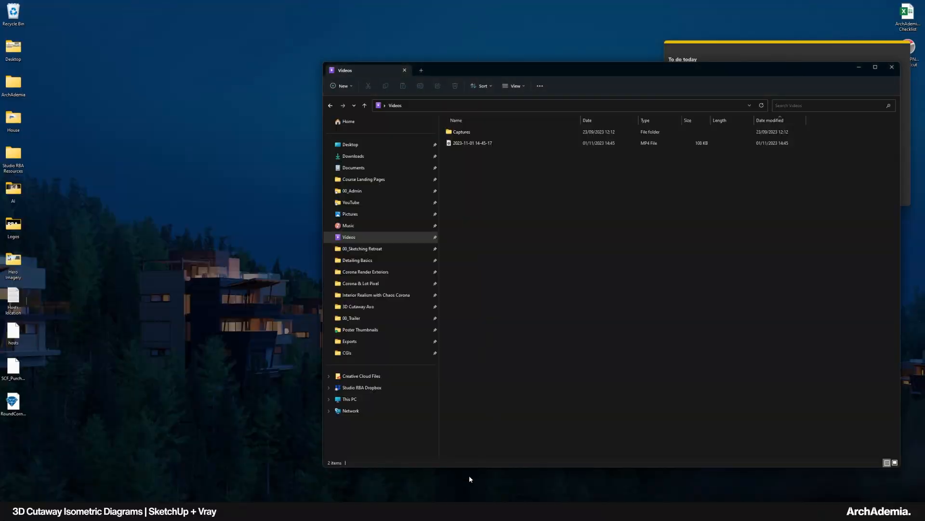
pyautogui.click(471, 511)
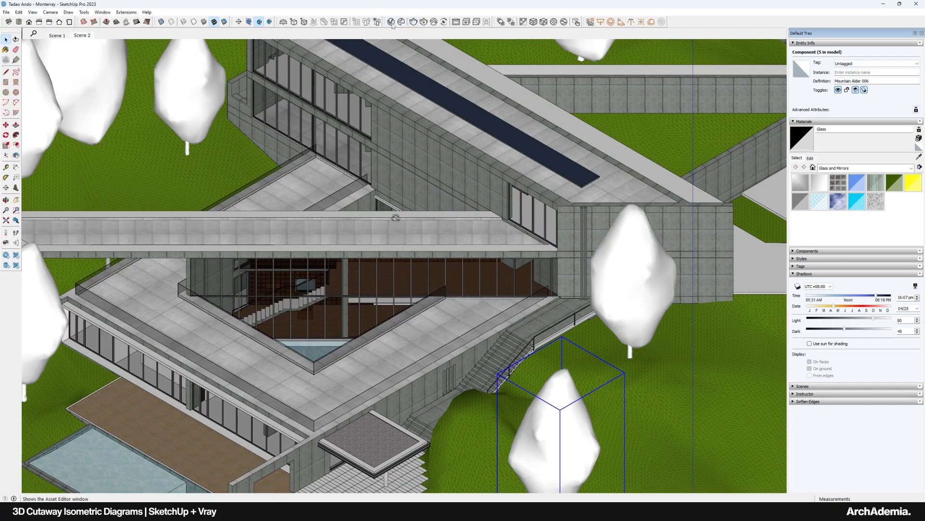
pyautogui.click(391, 22)
pyautogui.click(652, 143)
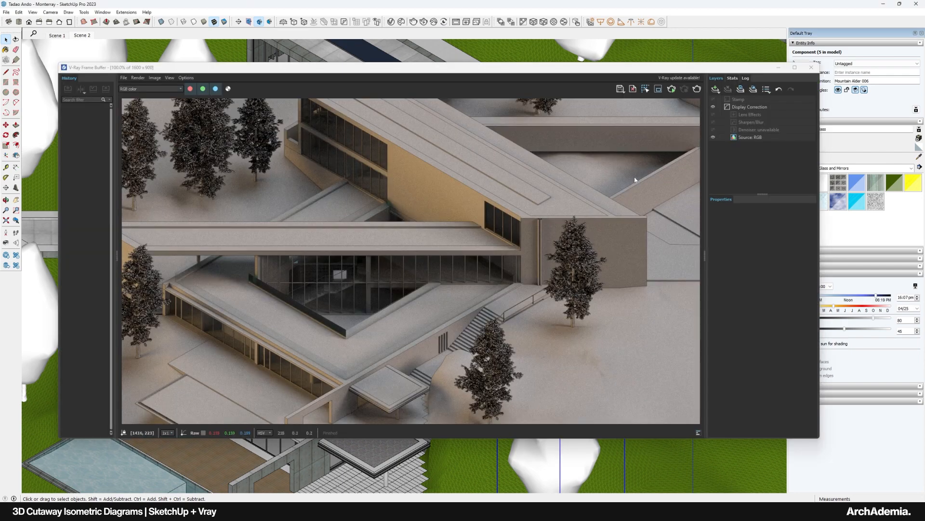
pyautogui.click(696, 90)
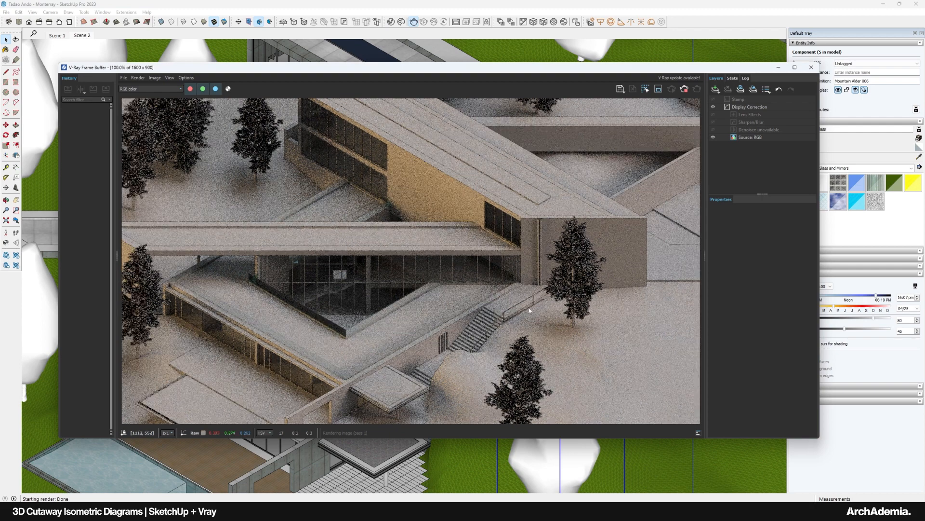
pyautogui.moveTo(685, 67); pyautogui.dragTo(676, 58)
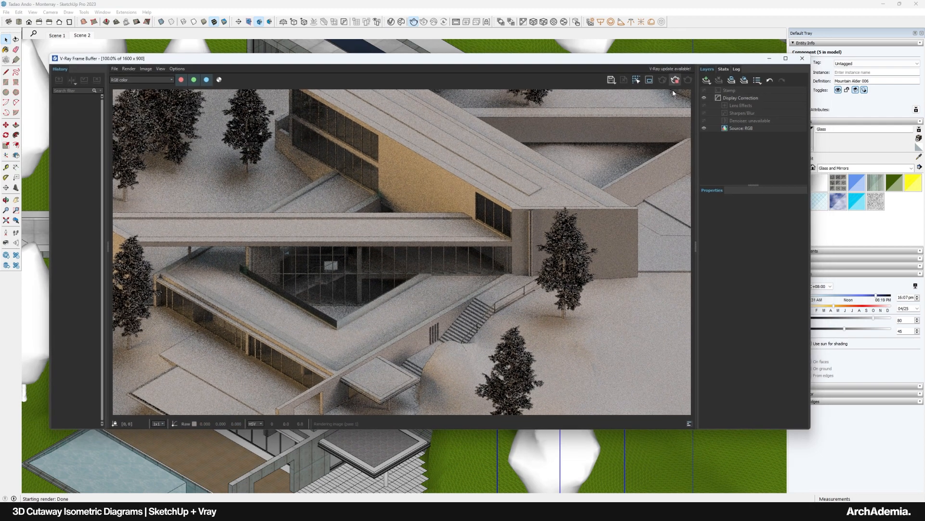
# Stop the render, examine the tree beside the outdoor stairs up close, and close the frame buffer.
pyautogui.click(676, 82)
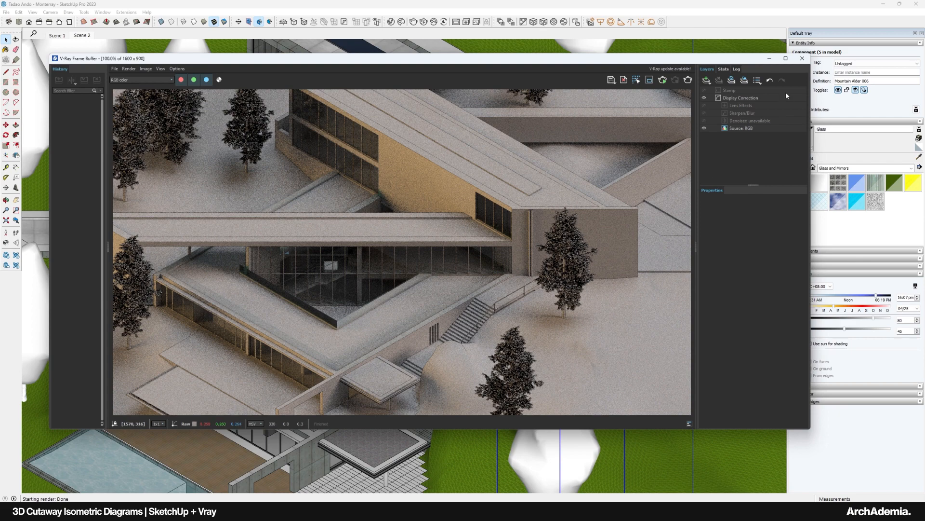
pyautogui.scroll(3, 612, 256)
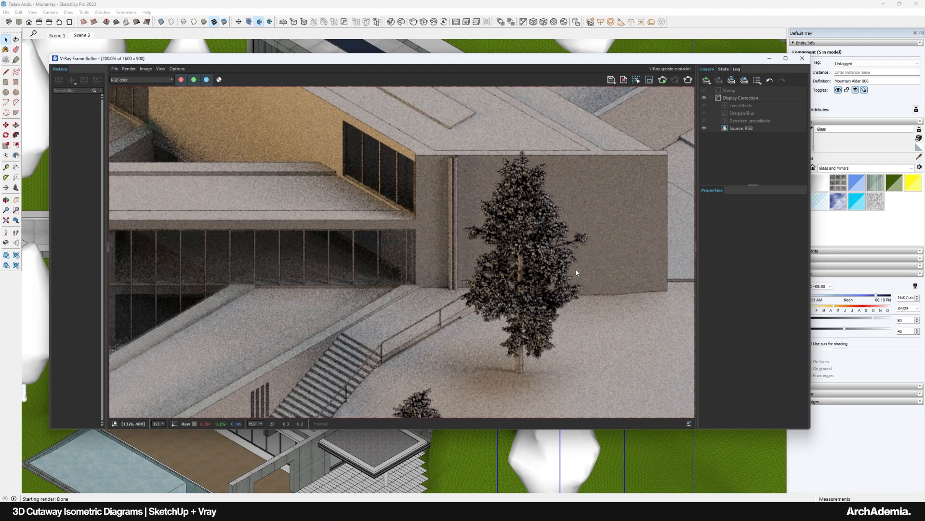
pyautogui.scroll(-5, 574, 273)
pyautogui.scroll(2, 573, 273)
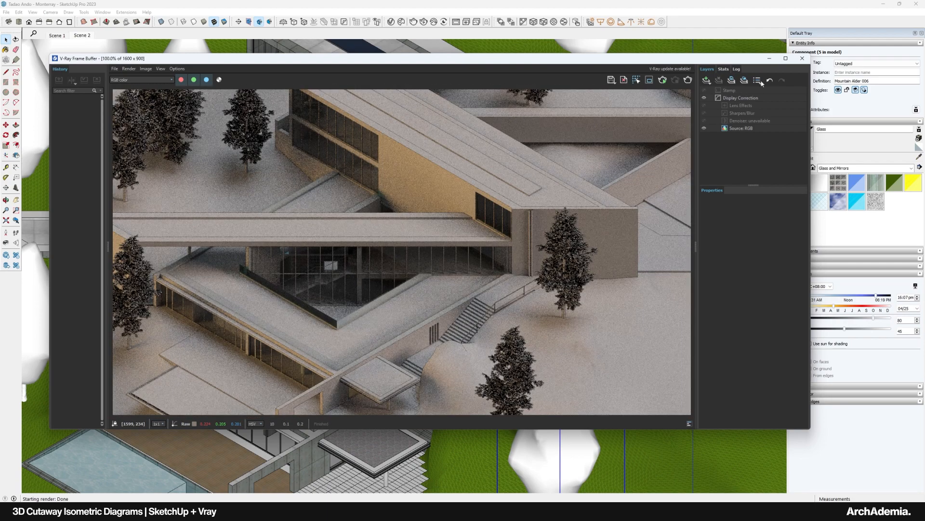
pyautogui.click(801, 60)
# Draw a rectangle on the empty area beside the site and push/pull it into a box about 24980 mm high.
pyautogui.moveTo(586, 131); pyautogui.dragTo(776, 146)
pyautogui.scroll(-5, 178, 194)
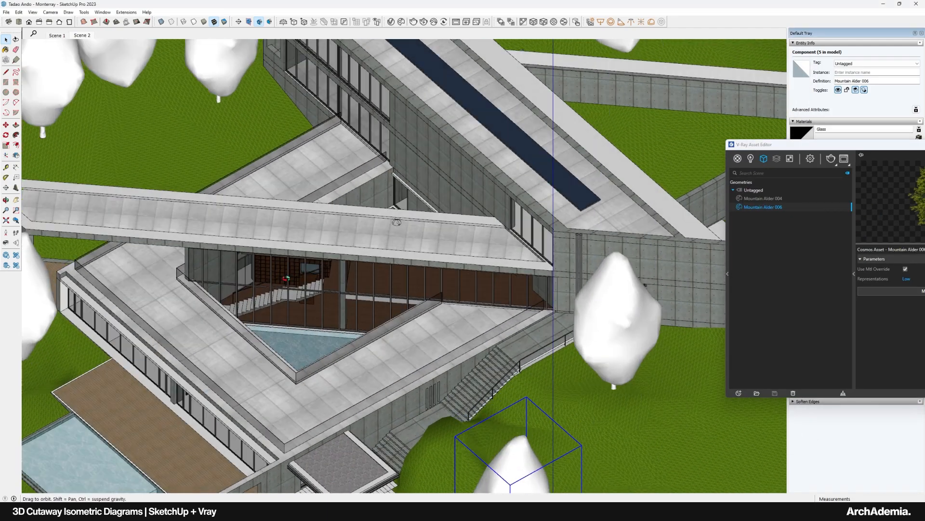
pyautogui.scroll(4, 178, 194)
pyautogui.scroll(-10, 178, 194)
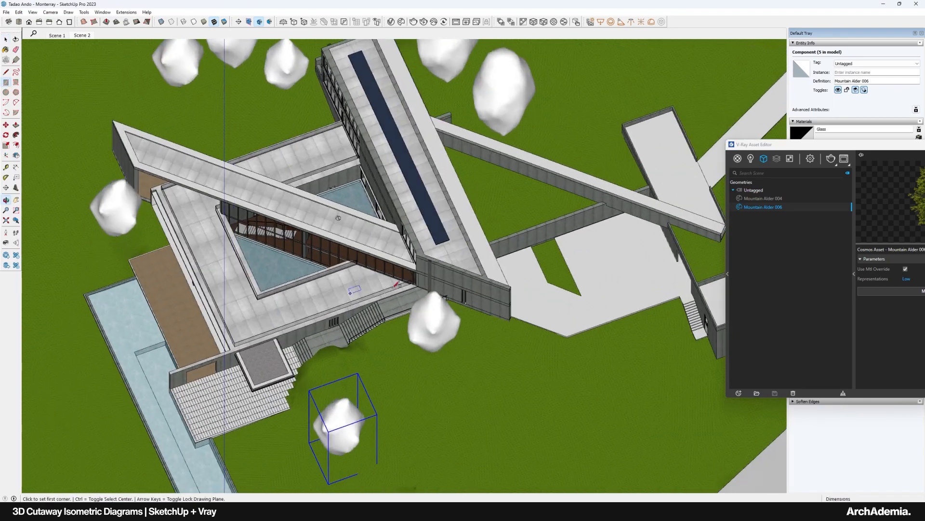
pyautogui.press('r')
pyautogui.click(131, 200)
pyautogui.click(254, 220)
pyautogui.press('p')
pyautogui.scroll(8, 254, 220)
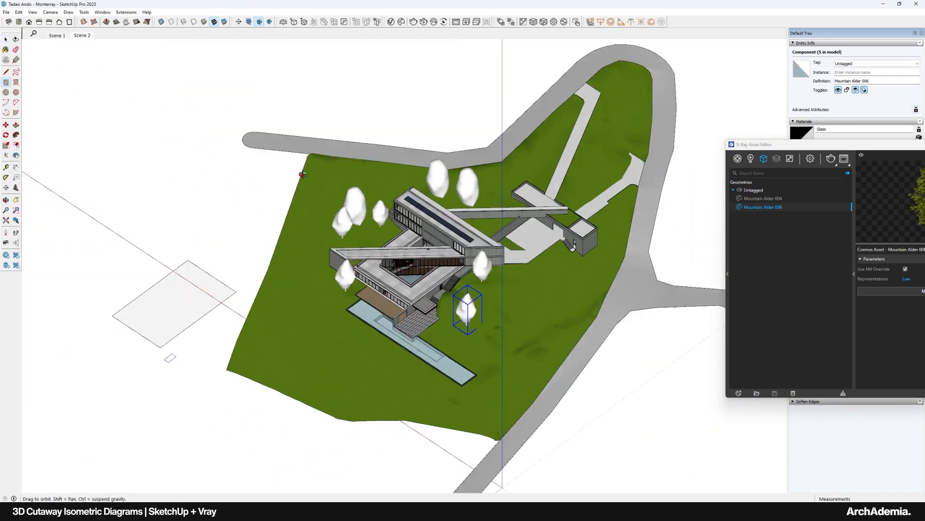
pyautogui.click(176, 326)
pyautogui.click(163, 249)
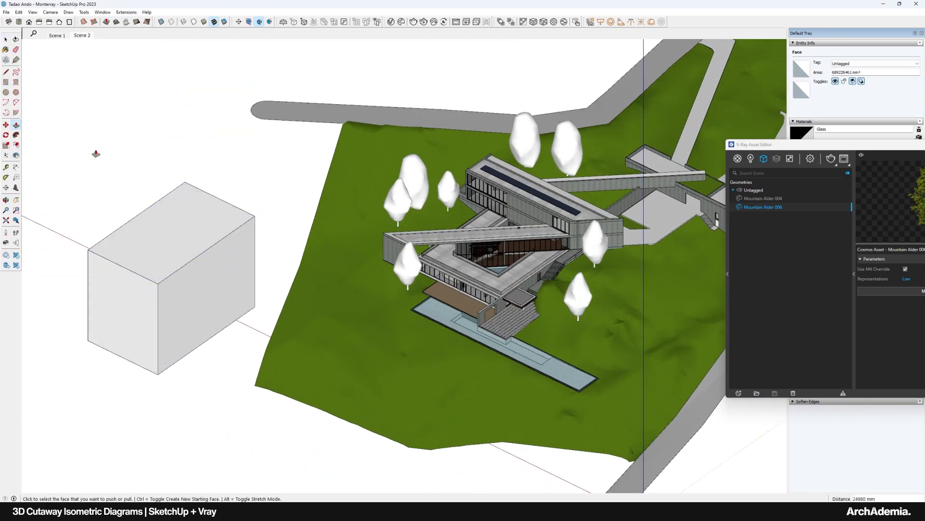
# Select all faces and edges of the new box and make them a group.
pyautogui.press('space')
pyautogui.scroll(3, 162, 248)
pyautogui.tripleClick(161, 247)
pyautogui.rightClick(162, 247)
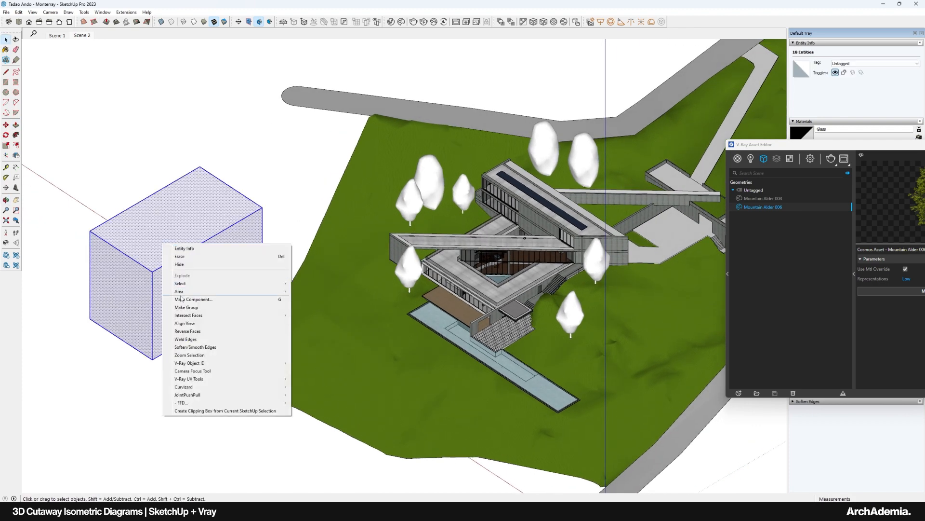
pyautogui.click(174, 308)
# Move the box group over the corner of the house near the outdoor stairs and scale it taller.
pyautogui.press('m')
pyautogui.click(90, 234)
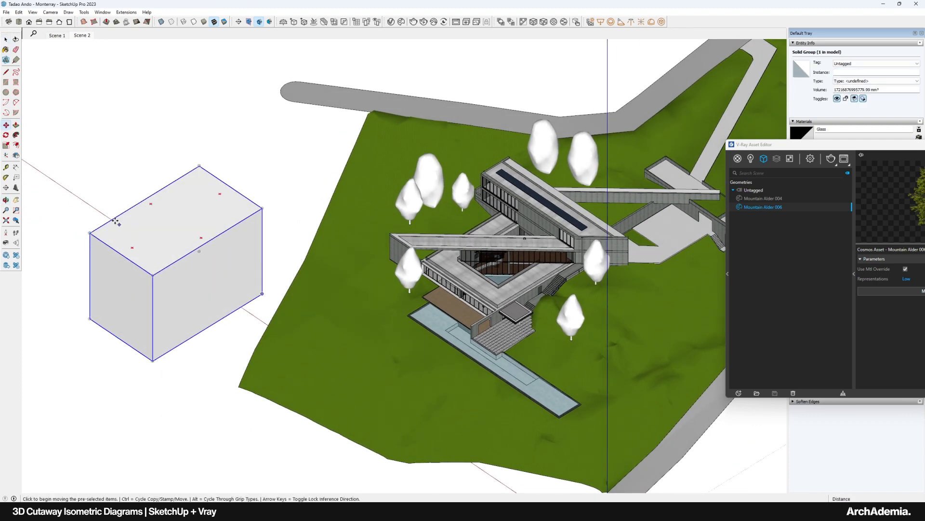
pyautogui.moveTo(512, 233); pyautogui.dragTo(461, 229, button='middle')
pyautogui.scroll(3, 466, 231)
pyautogui.press('s')
pyautogui.moveTo(443, 185); pyautogui.dragTo(443, 151)
pyautogui.moveTo(460, 187); pyautogui.dragTo(604, 213, button='middle')
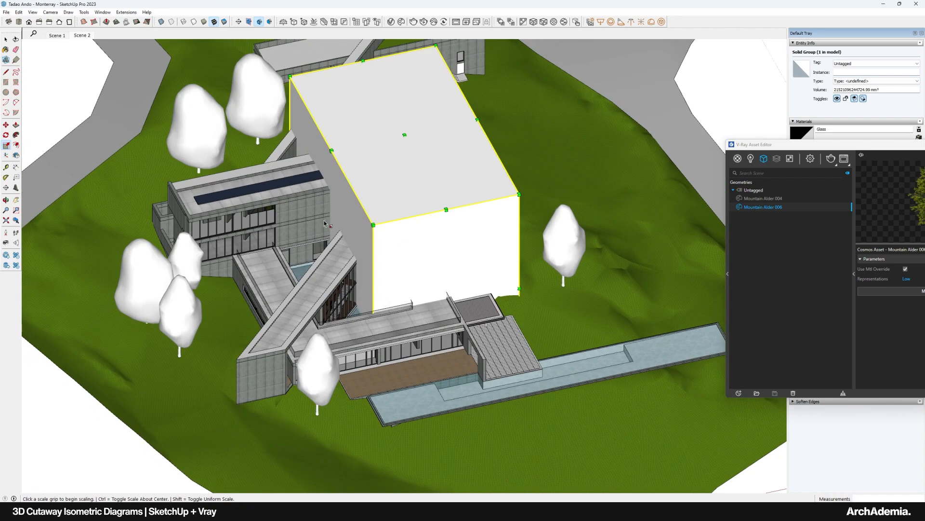
pyautogui.moveTo(434, 248); pyautogui.dragTo(539, 241, button='middle')
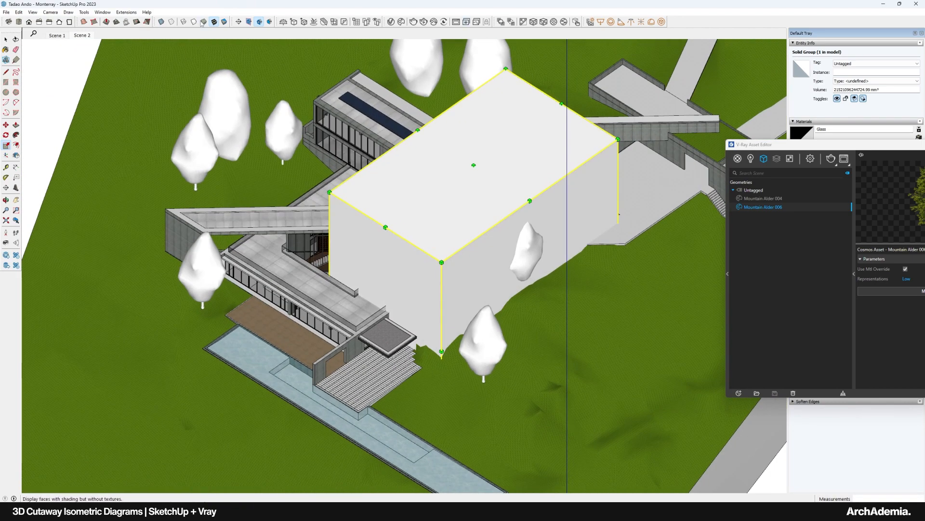
# Scale the box narrower over the corner of the house and check its fit from Scene 2.
pyautogui.click(161, 23)
pyautogui.moveTo(528, 289); pyautogui.dragTo(454, 263)
pyautogui.press('x')
pyautogui.moveTo(453, 263); pyautogui.dragTo(434, 193, button='middle')
pyautogui.press('space')
pyautogui.scroll(5, 257, 197)
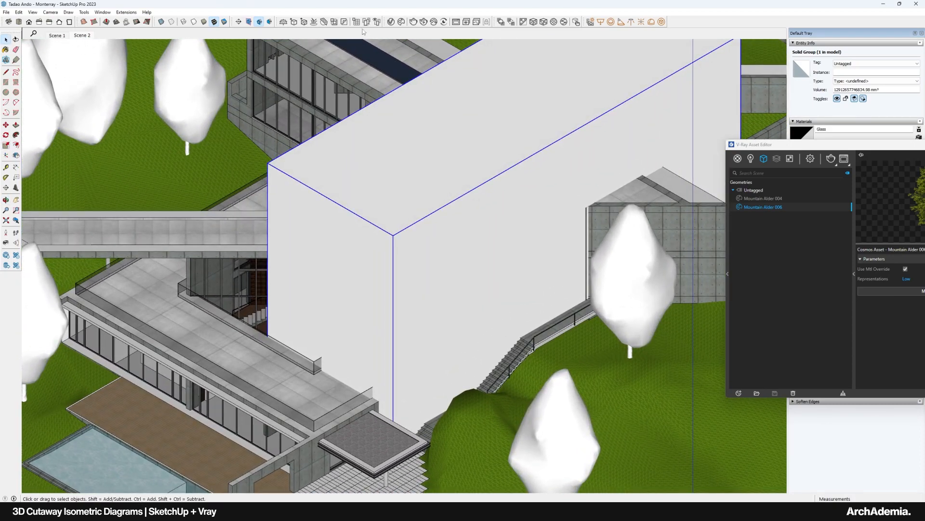
# Convert the box group into a V-Ray Mesh Clipper and show its Subtract mode settings in the Asset Editor.
pyautogui.click(323, 23)
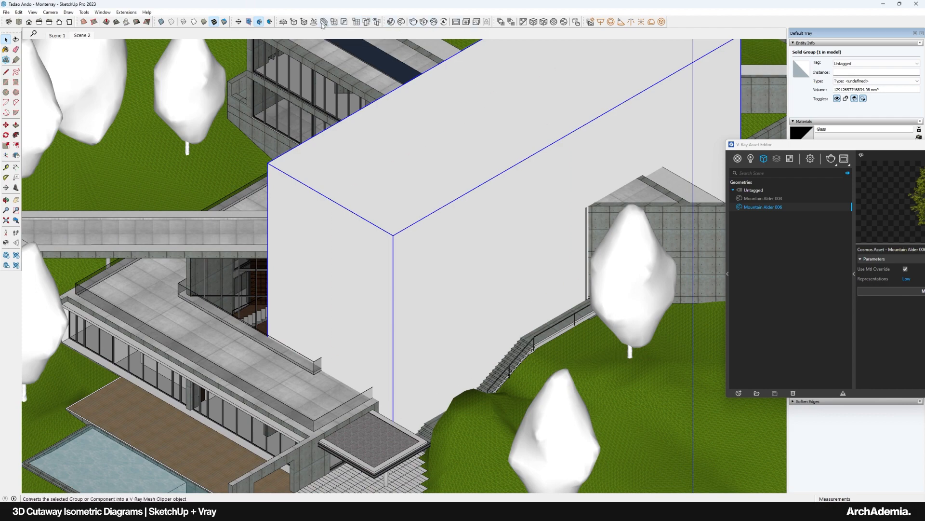
pyautogui.moveTo(774, 145); pyautogui.dragTo(172, 126)
pyautogui.click(155, 197)
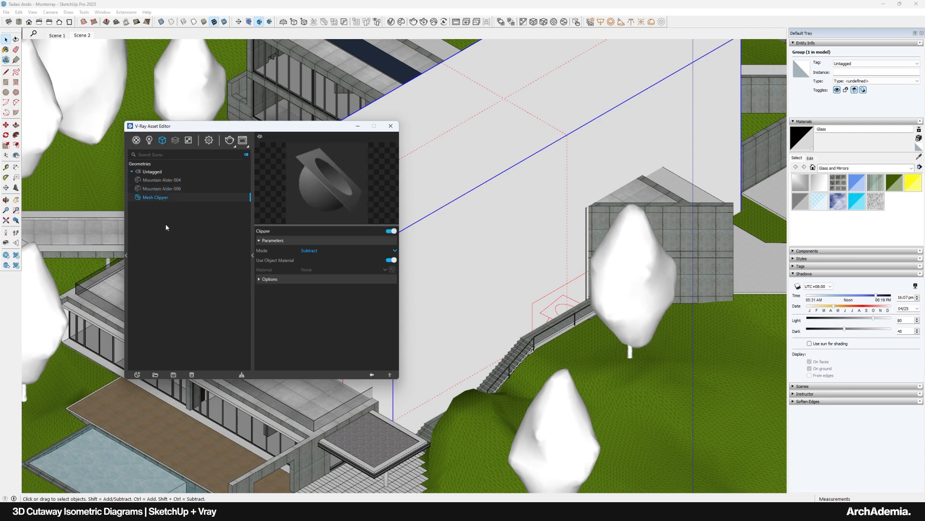
pyautogui.moveTo(242, 129); pyautogui.dragTo(176, 103)
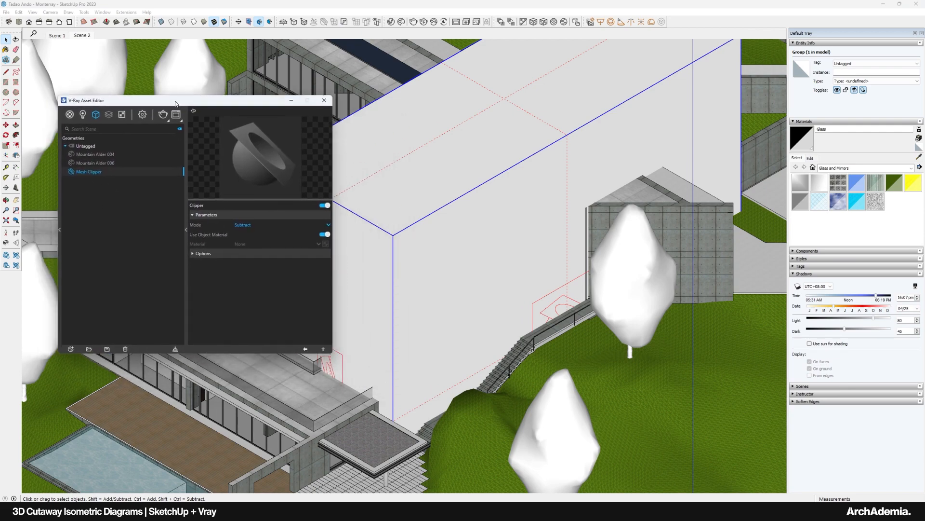
# Render the view with the mesh clipper, inspect the cut through the house, and stop the render.
pyautogui.click(163, 114)
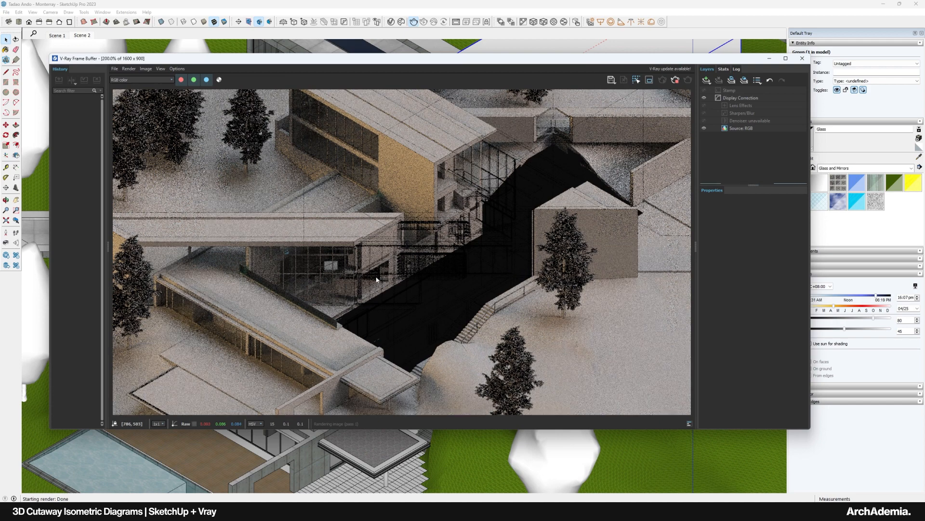
pyautogui.scroll(2, 425, 290)
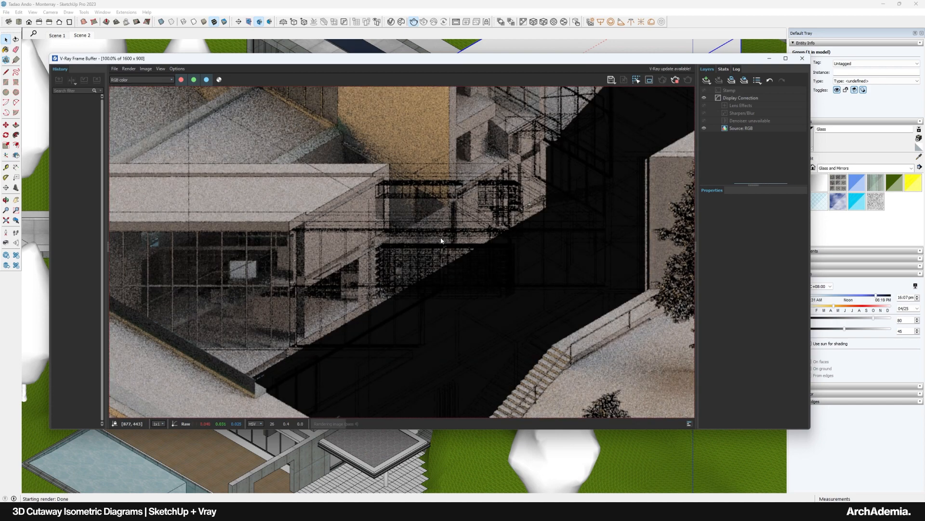
pyautogui.scroll(-2, 442, 240)
pyautogui.click(676, 80)
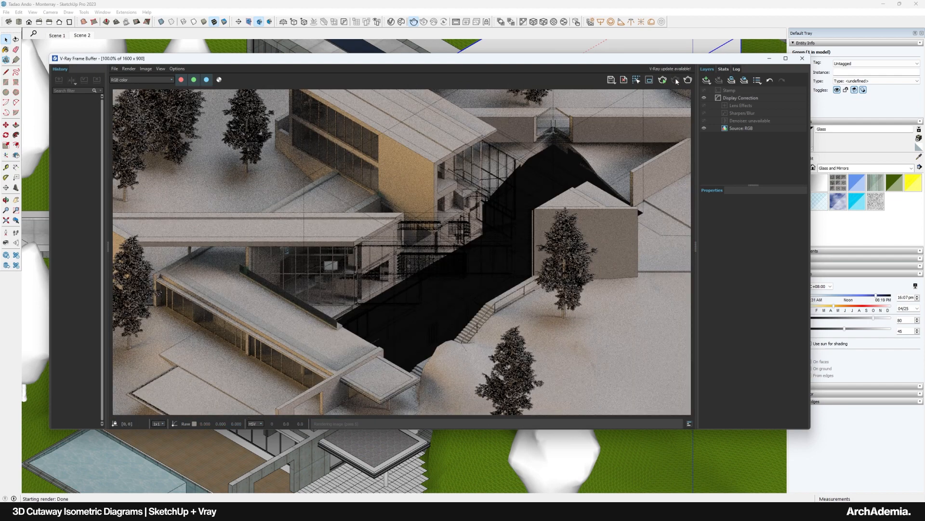
pyautogui.moveTo(572, 62); pyautogui.dragTo(579, 64)
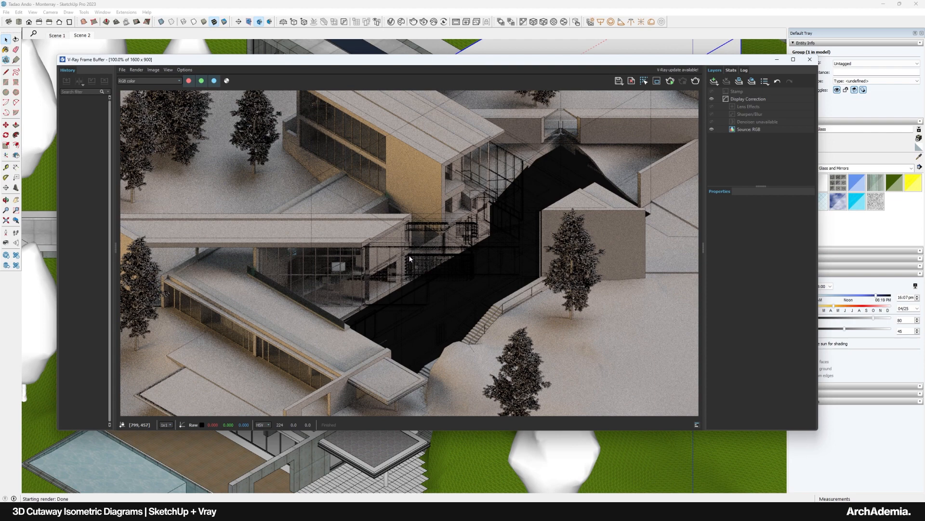
pyautogui.moveTo(395, 61); pyautogui.dragTo(434, 77)
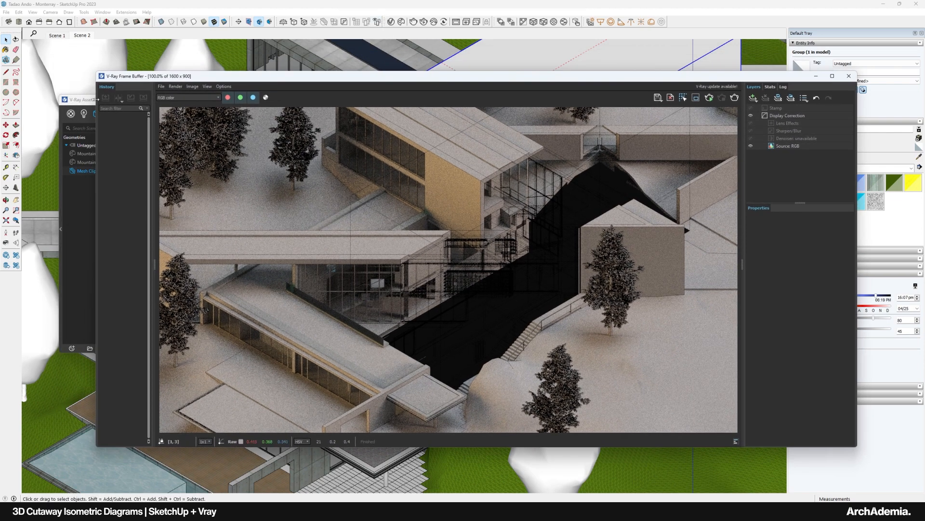
# Turn off Material Override in the render settings and test-render the cutaway with its original materials.
pyautogui.click(94, 100)
pyautogui.click(142, 114)
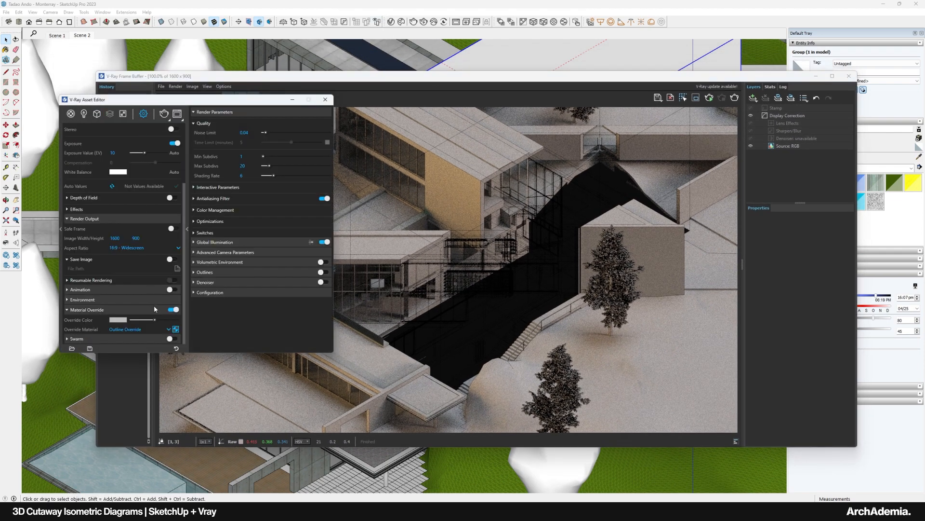
pyautogui.click(164, 114)
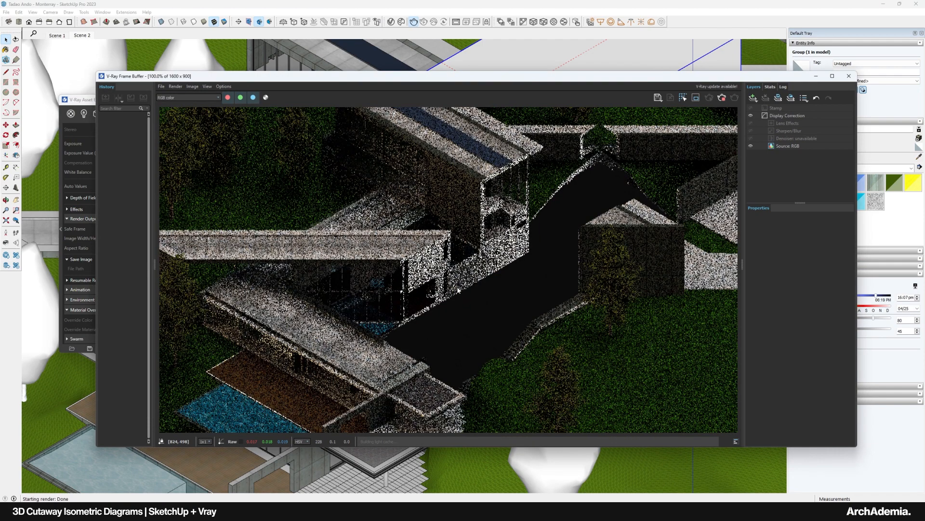
pyautogui.click(723, 97)
pyautogui.moveTo(675, 75); pyautogui.dragTo(775, 57)
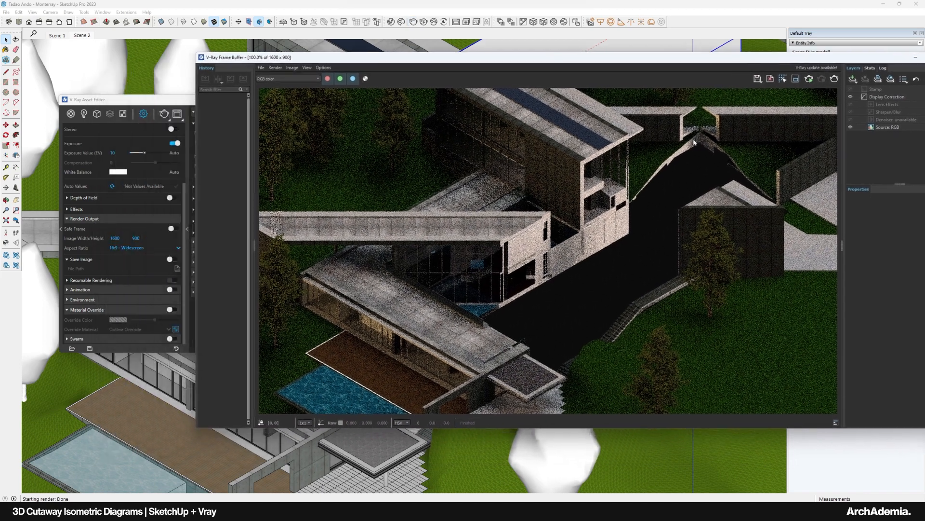
# Turn Material Override back on with Grey_Base as the override material and render the cutaway.
pyautogui.click(164, 115)
pyautogui.click(122, 186)
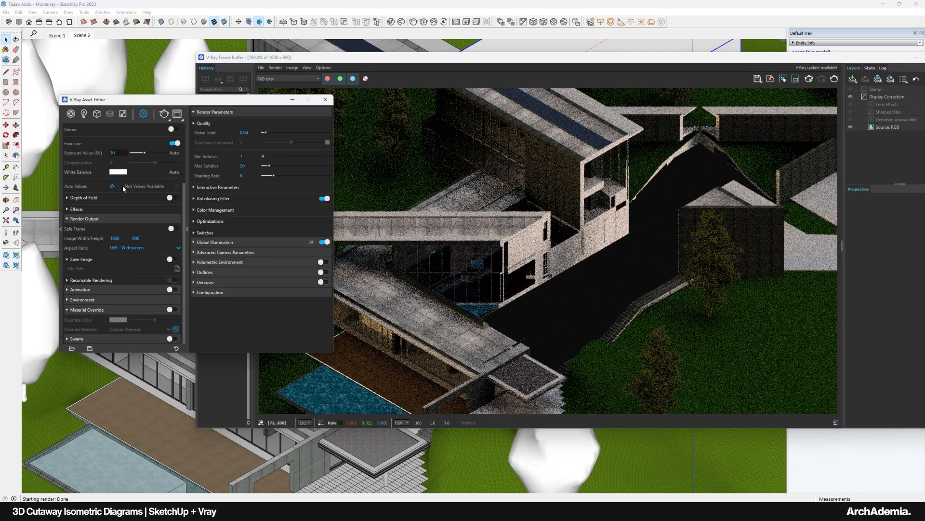
pyautogui.click(172, 309)
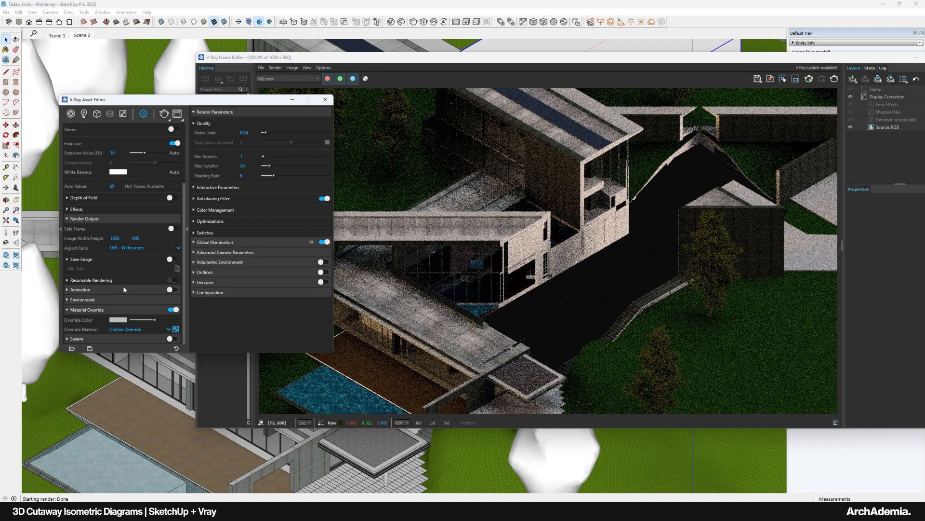
pyautogui.click(135, 331)
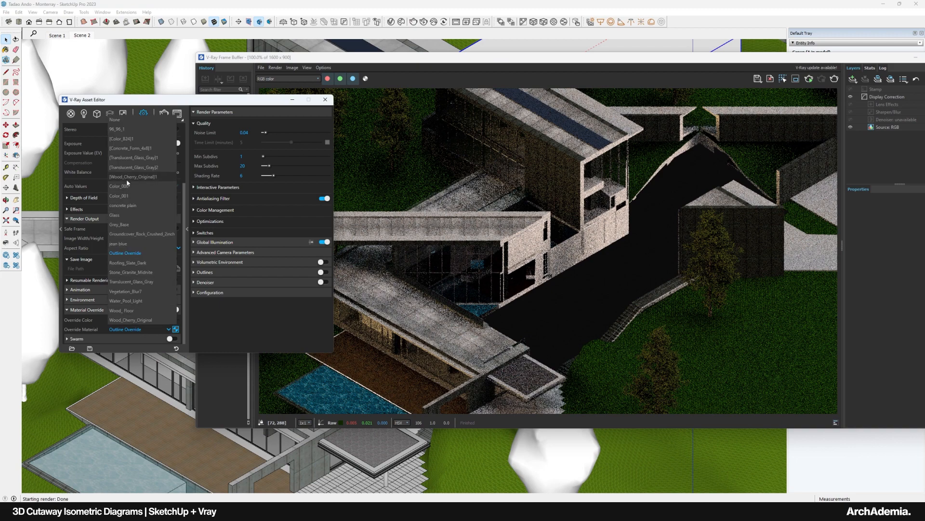
pyautogui.click(118, 224)
pyautogui.moveTo(562, 58); pyautogui.dragTo(492, 66)
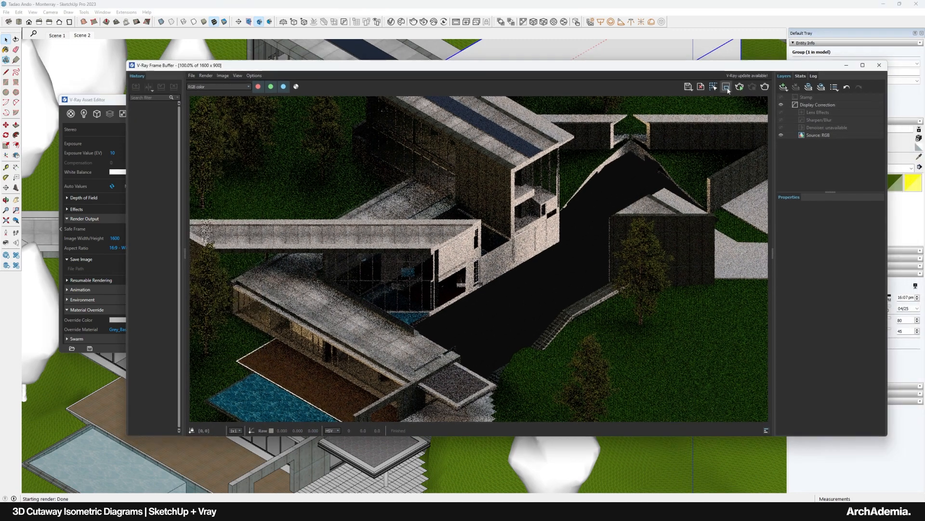
pyautogui.click(765, 88)
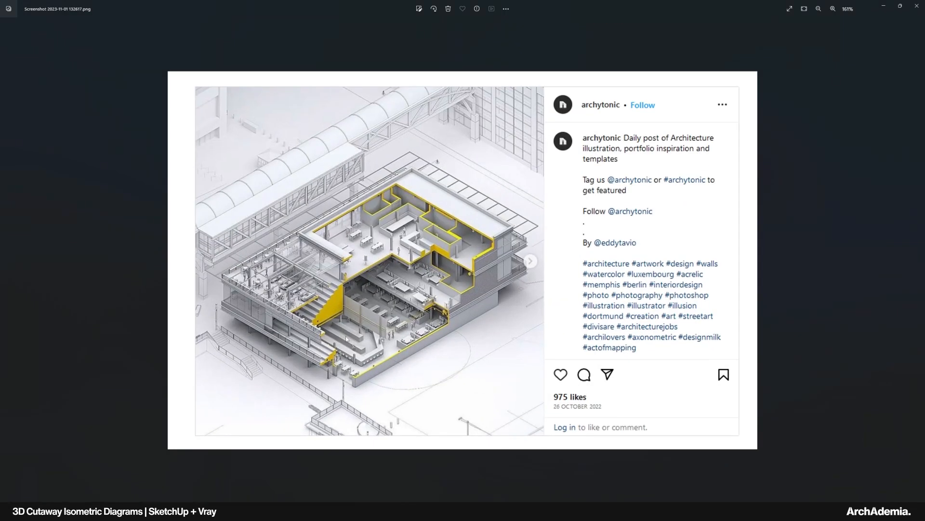
# Close the reference image and raise the clipper box's underside above the ground by scaling its height down twice, the second time to 0.82.
pyautogui.click(914, 6)
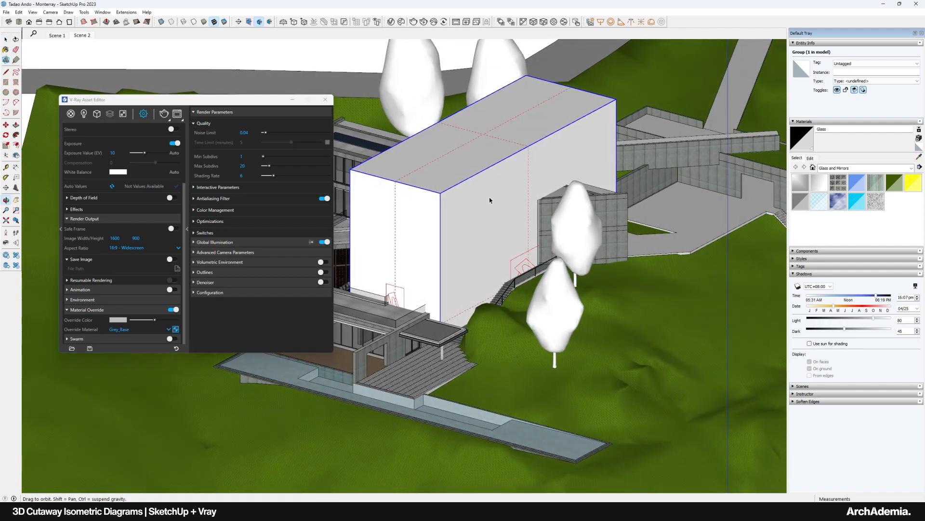
pyautogui.press('s')
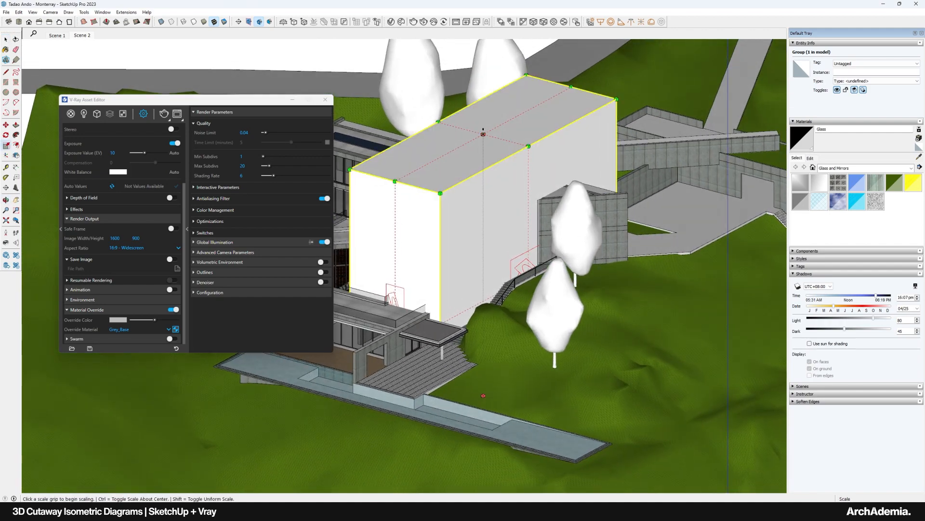
pyautogui.click(484, 396)
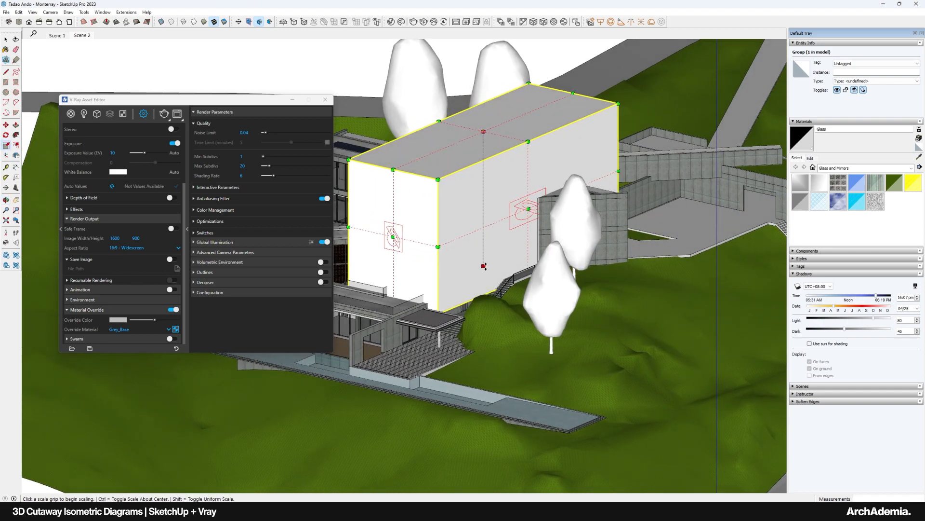
pyautogui.click(484, 266)
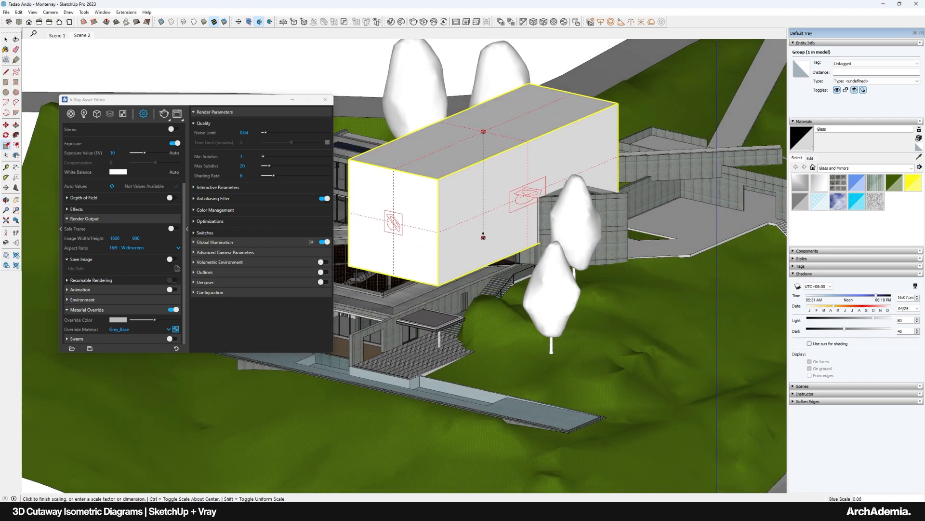
pyautogui.click(482, 242)
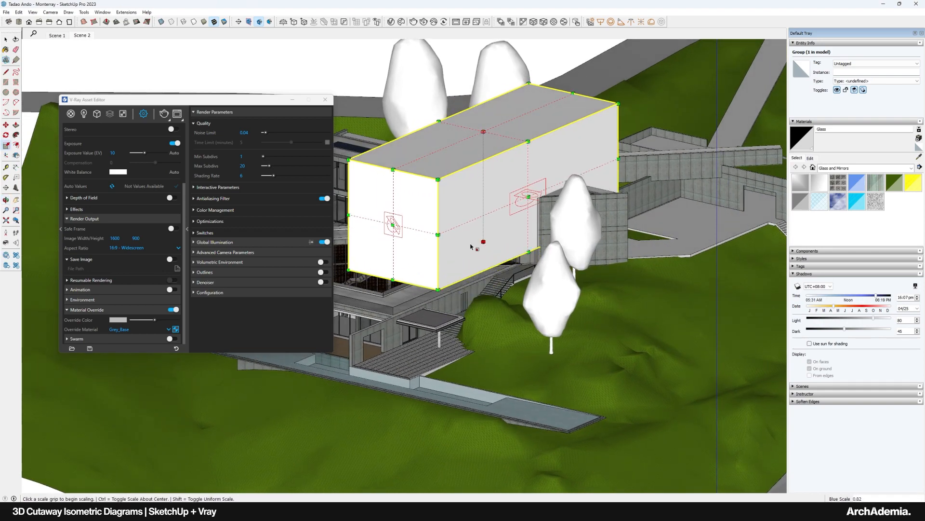
pyautogui.click(82, 36)
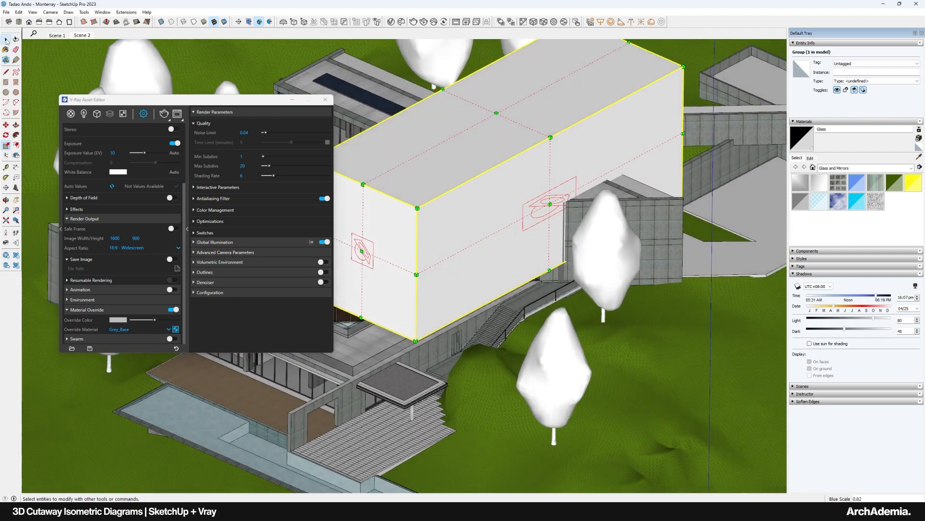
pyautogui.press('space')
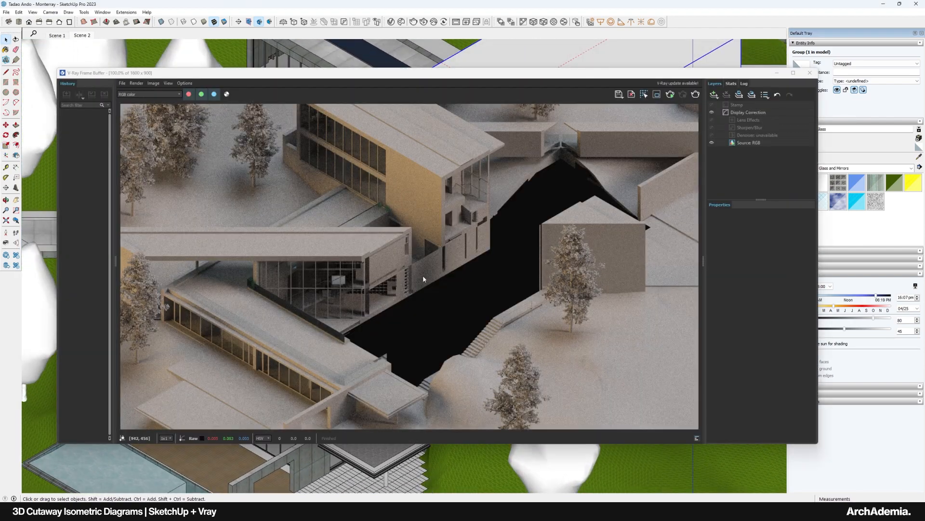
pyautogui.click(810, 72)
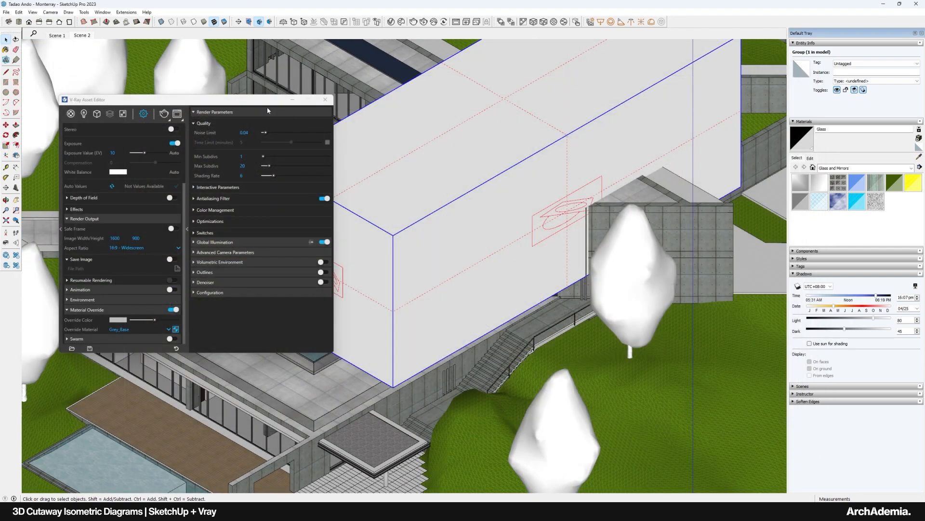
# Widen the clipper box toward the upper wing to a red scale of 1.20 and render the Scene 2 view.
pyautogui.moveTo(267, 103); pyautogui.dragTo(742, 196)
pyautogui.moveTo(291, 250); pyautogui.dragTo(393, 229, button='middle')
pyautogui.press('s')
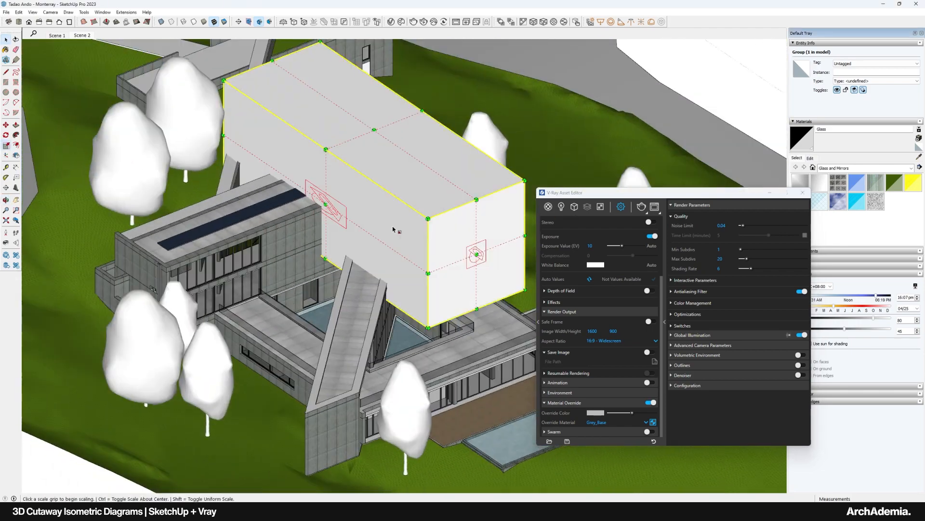
pyautogui.click(325, 205)
pyautogui.click(310, 210)
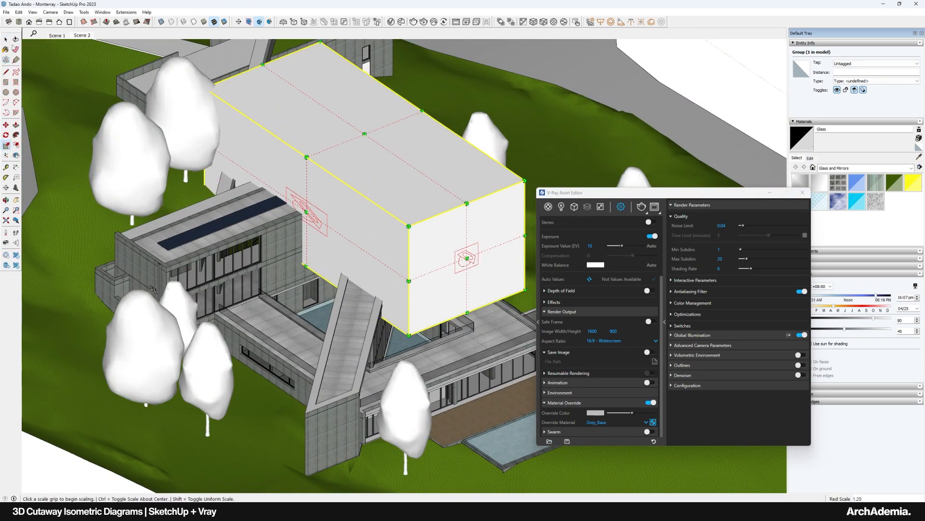
pyautogui.press('space')
pyautogui.moveTo(414, 275); pyautogui.dragTo(365, 279, button='middle')
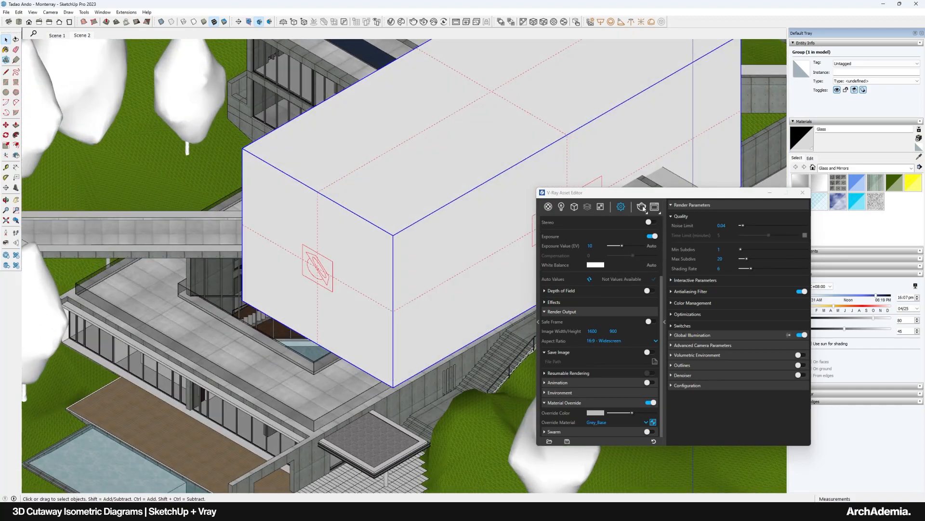
pyautogui.click(643, 207)
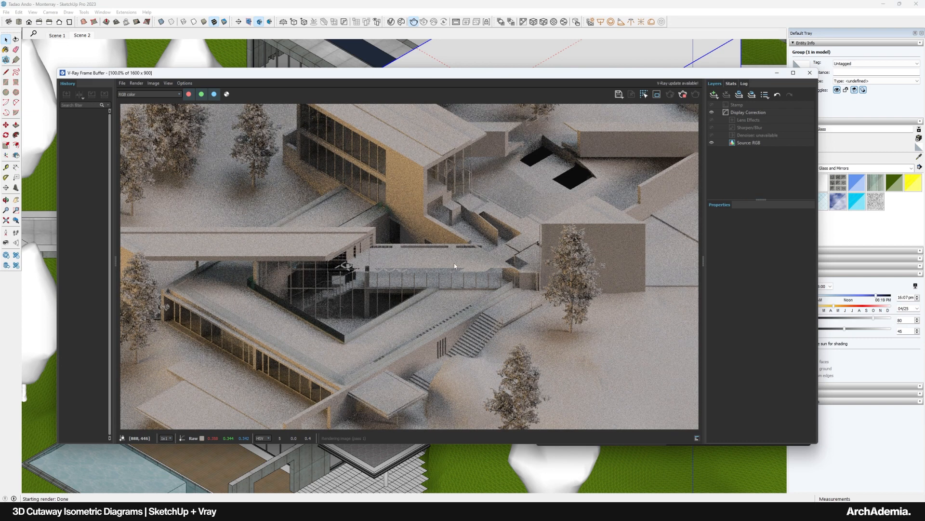
# Inspect the cutaway test render, stop it and close the frame buffer.
pyautogui.scroll(2, 431, 275)
pyautogui.scroll(-2, 429, 291)
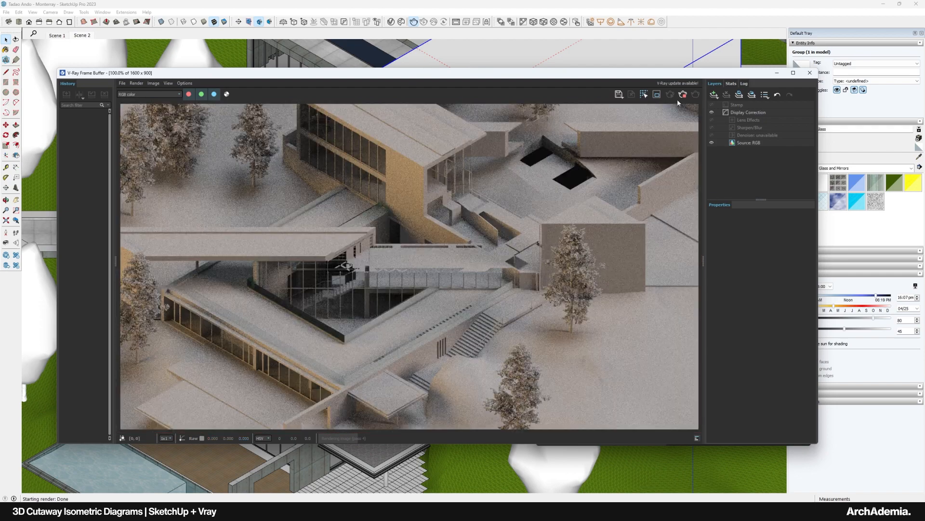
pyautogui.click(683, 95)
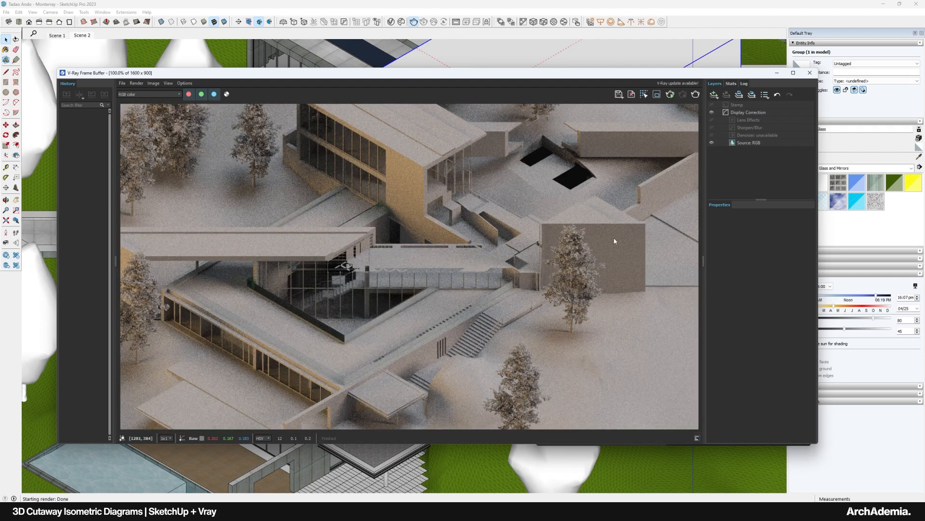
pyautogui.click(808, 77)
# Open the clipping box group for editing and hide the rest of the model.
pyautogui.moveTo(342, 293)
pyautogui.mouseDown(button='middle')
pyautogui.moveTo(427, 256)
pyautogui.moveTo(395, 246)
pyautogui.moveTo(352, 209)
pyautogui.mouseUp(button='middle')
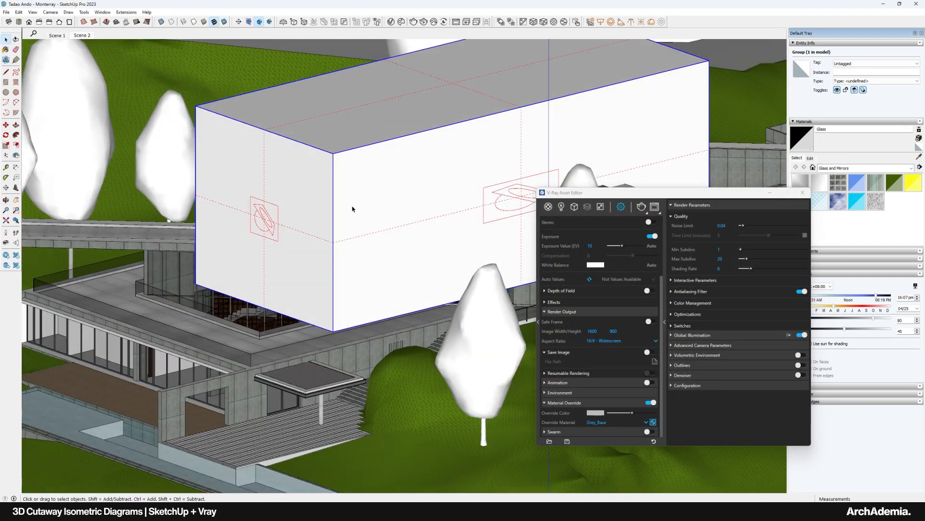
pyautogui.doubleClick(352, 208)
pyautogui.scroll(-3, 431, 202)
pyautogui.moveTo(434, 200); pyautogui.dragTo(375, 202, button='middle')
pyautogui.click(376, 202)
pyautogui.click(32, 12)
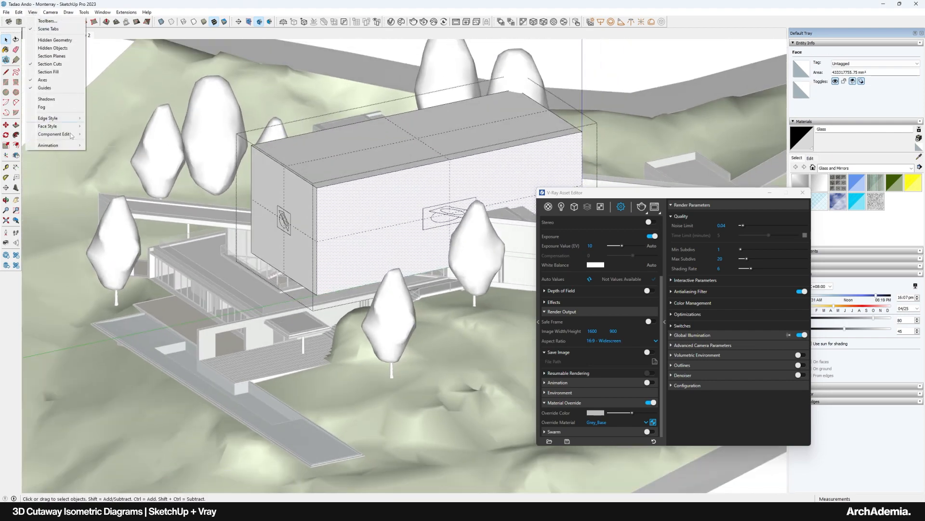
pyautogui.moveTo(53, 136)
pyautogui.click(118, 136)
# Draw a line about 14.66 m long across the box's underside and pull the end section down about 6156 mm.
pyautogui.moveTo(326, 130); pyautogui.dragTo(318, 250, button='middle')
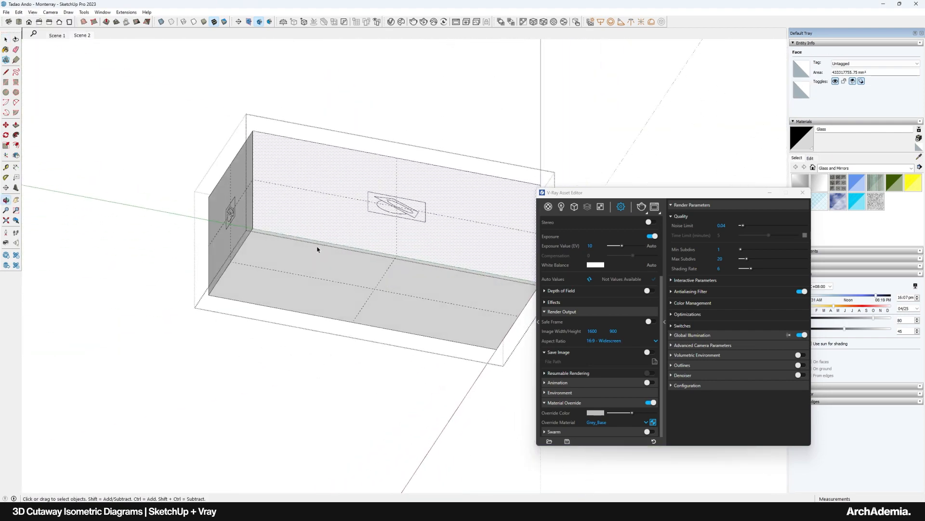
pyautogui.press('l')
pyautogui.click(339, 245)
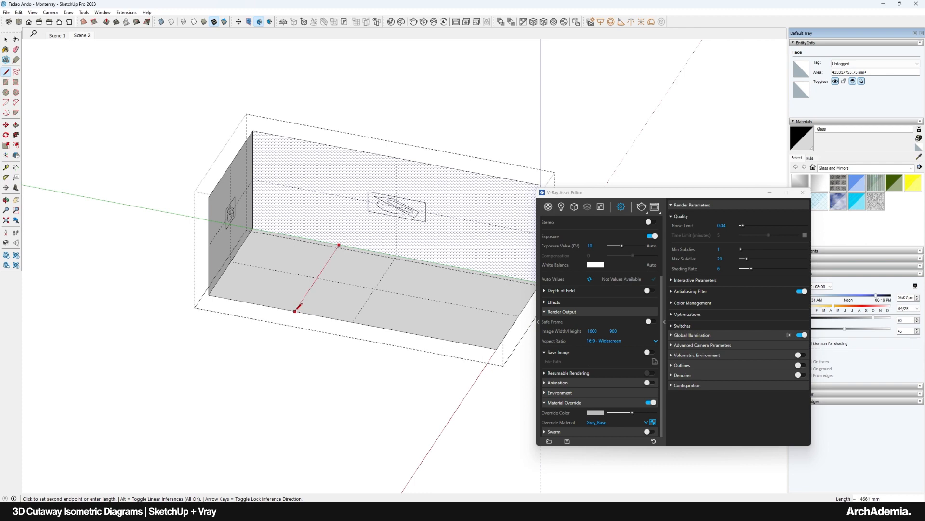
pyautogui.click(295, 310)
pyautogui.press('p')
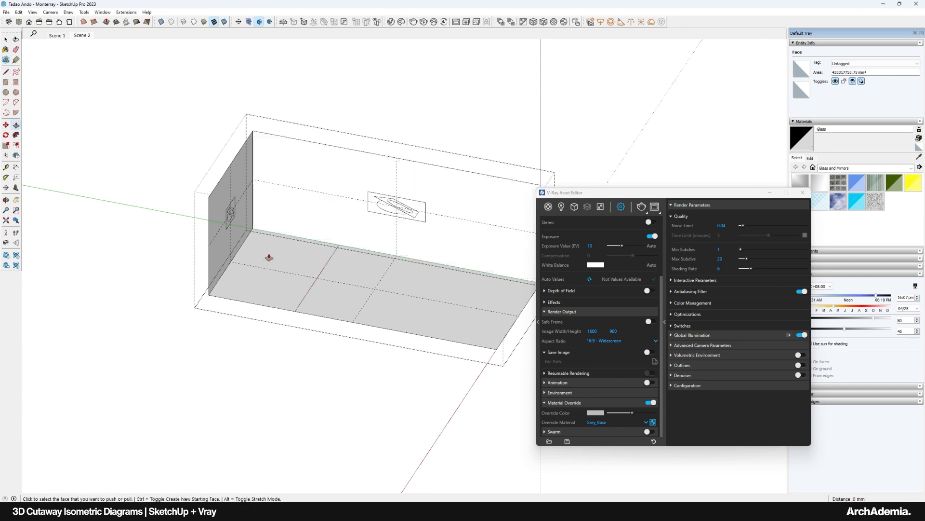
pyautogui.click(266, 263)
pyautogui.click(289, 320)
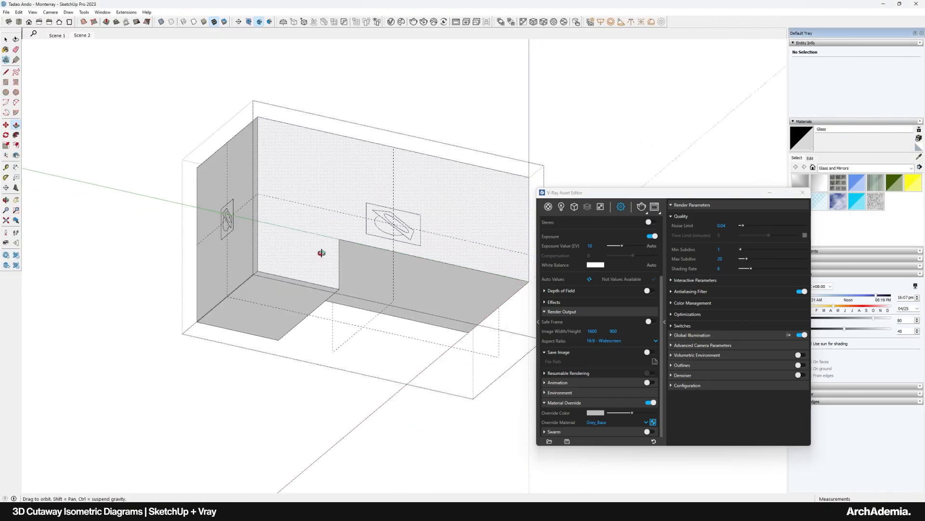
pyautogui.moveTo(320, 249)
pyautogui.mouseDown(button='middle')
pyautogui.moveTo(297, 236)
pyautogui.moveTo(304, 44)
pyautogui.mouseUp(button='middle')
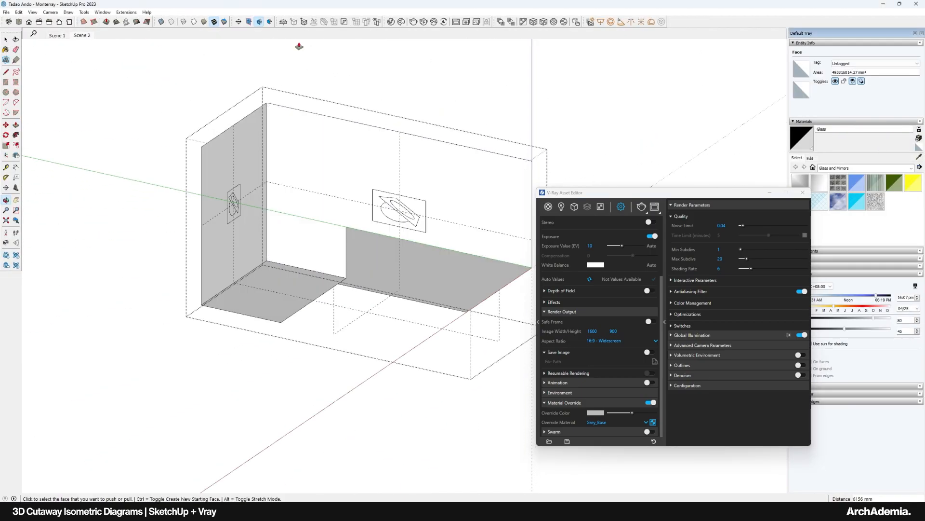
pyautogui.click(272, 296)
# Show the rest of the model again while keeping the clipping box open for editing.
pyautogui.moveTo(322, 165); pyautogui.dragTo(314, 279, button='middle')
pyautogui.press('space')
pyautogui.click(159, 143)
pyautogui.moveTo(159, 142); pyautogui.dragTo(345, 201, button='middle')
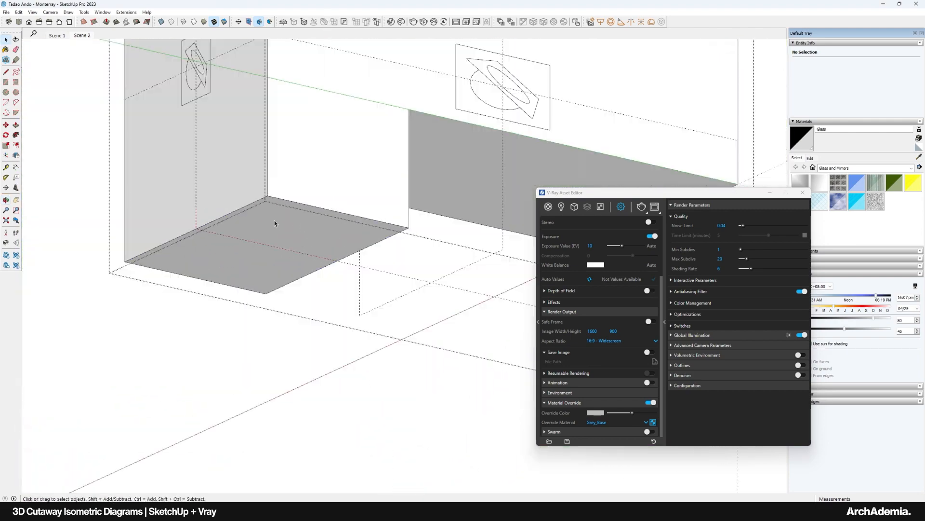
pyautogui.scroll(-2, 275, 223)
pyautogui.click(33, 12)
pyautogui.moveTo(58, 134)
pyautogui.click(95, 137)
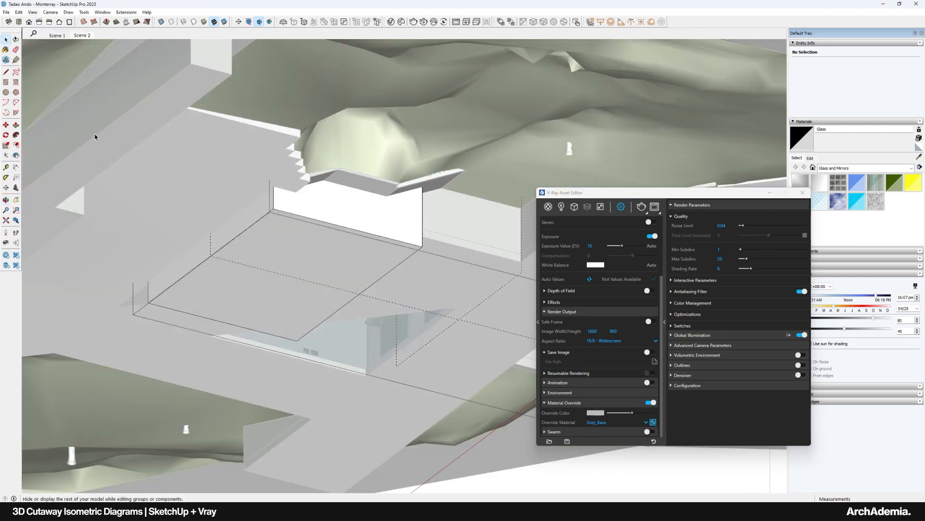
# Push the lowered underside section partly back up and reposition the box's narrow end face with Push/Pull.
pyautogui.press('p')
pyautogui.click(299, 259)
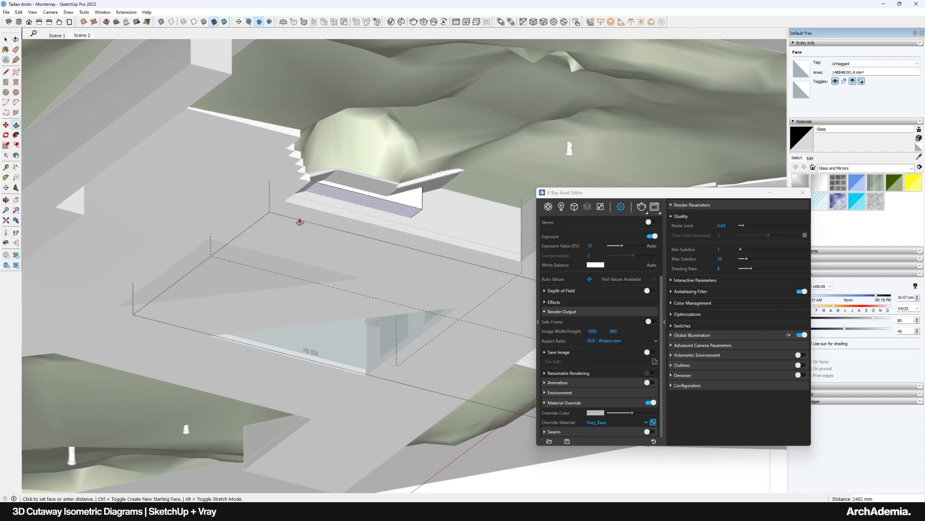
pyautogui.click(305, 215)
pyautogui.moveTo(305, 216); pyautogui.dragTo(374, 287, button='middle')
pyautogui.click(352, 279)
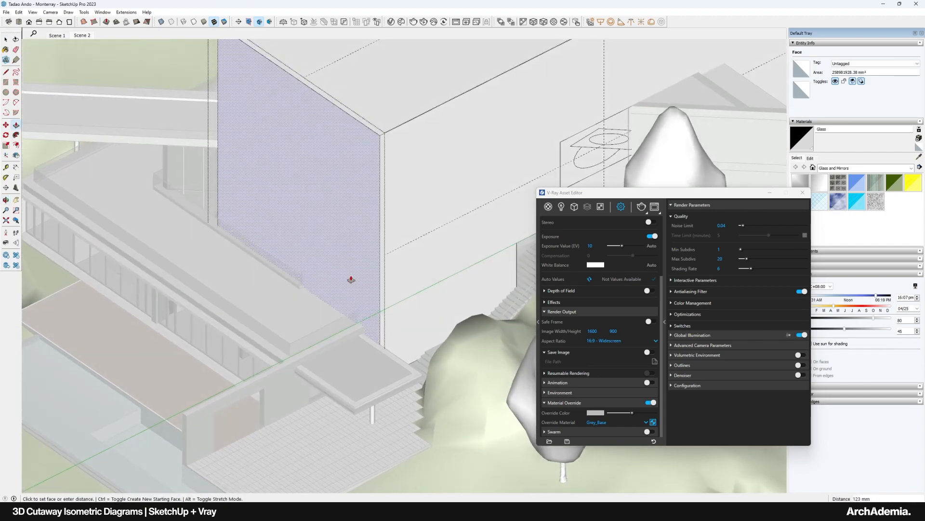
pyautogui.click(188, 197)
pyautogui.press('space')
# Exit the clipping box group, return to the Scene 2 view and start a V-Ray render.
pyautogui.scroll(-6, 320, 334)
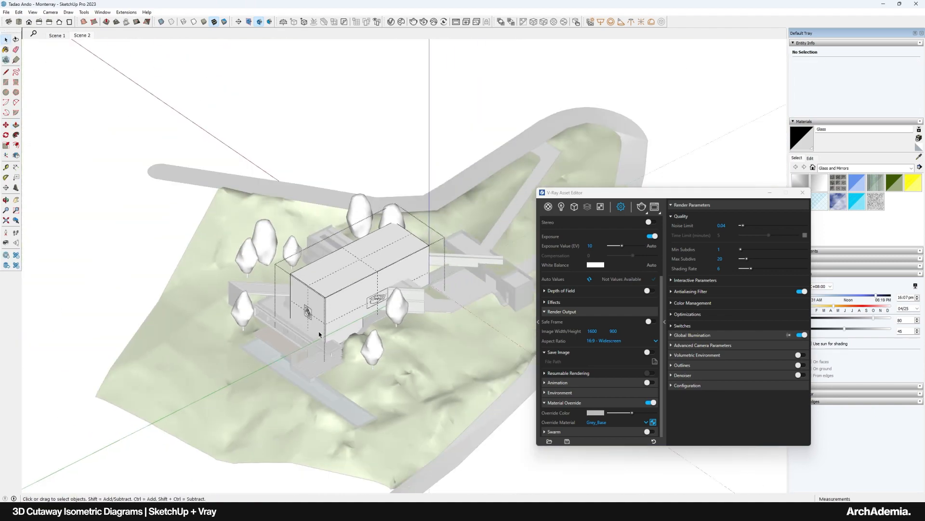
pyautogui.click(271, 114)
pyautogui.click(84, 36)
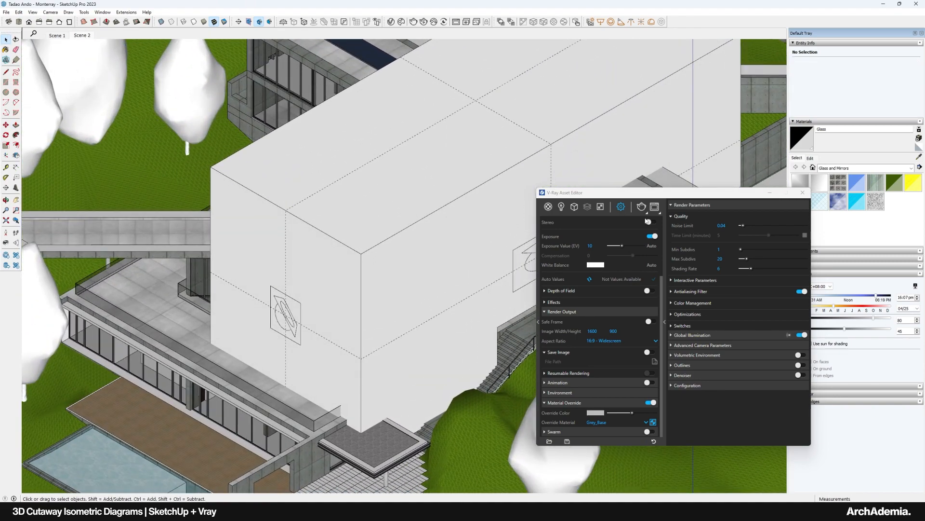
pyautogui.click(642, 206)
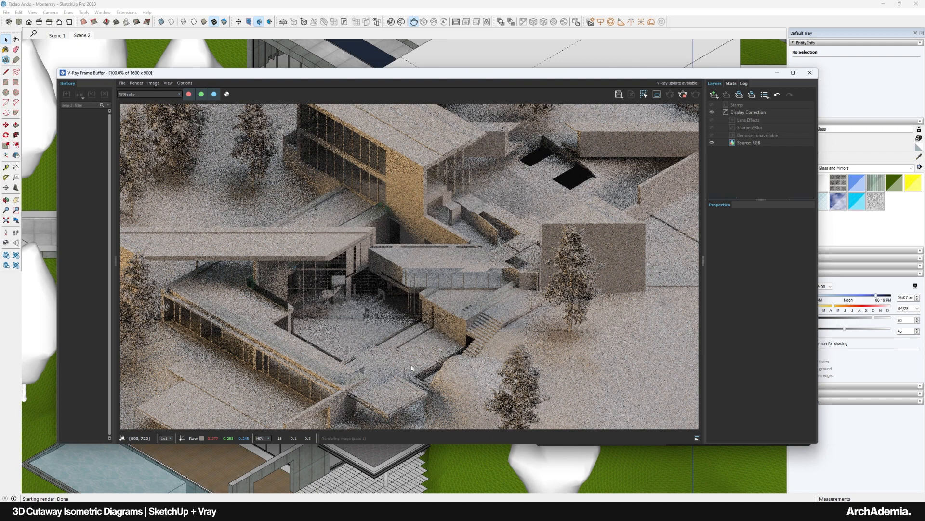
# Inspect the revised cutaway render up close and enlarged, stop rendering and close the frame buffer.
pyautogui.scroll(1, 406, 363)
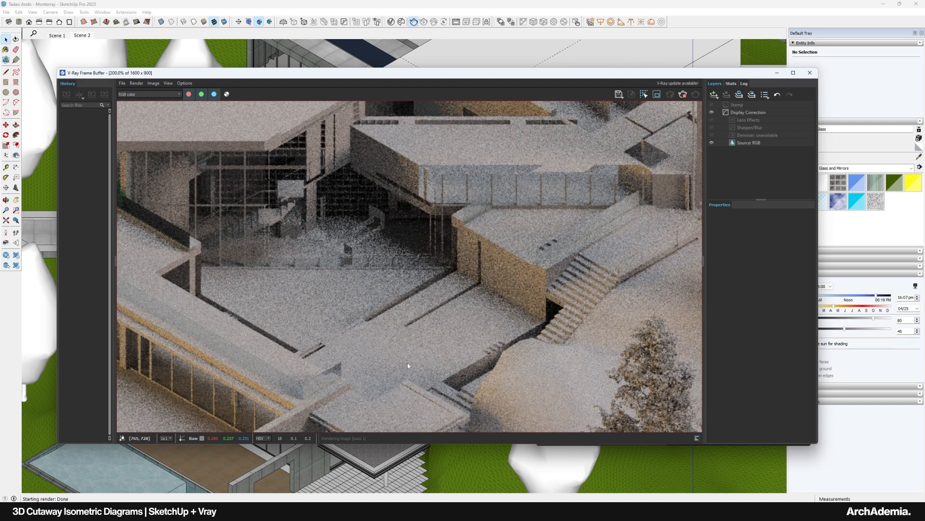
pyautogui.scroll(-1, 416, 366)
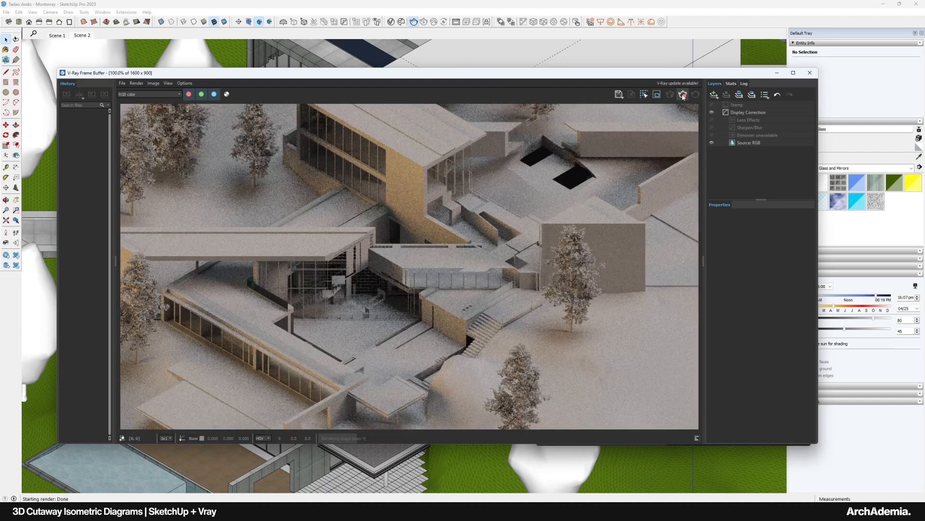
pyautogui.click(684, 95)
pyautogui.click(794, 73)
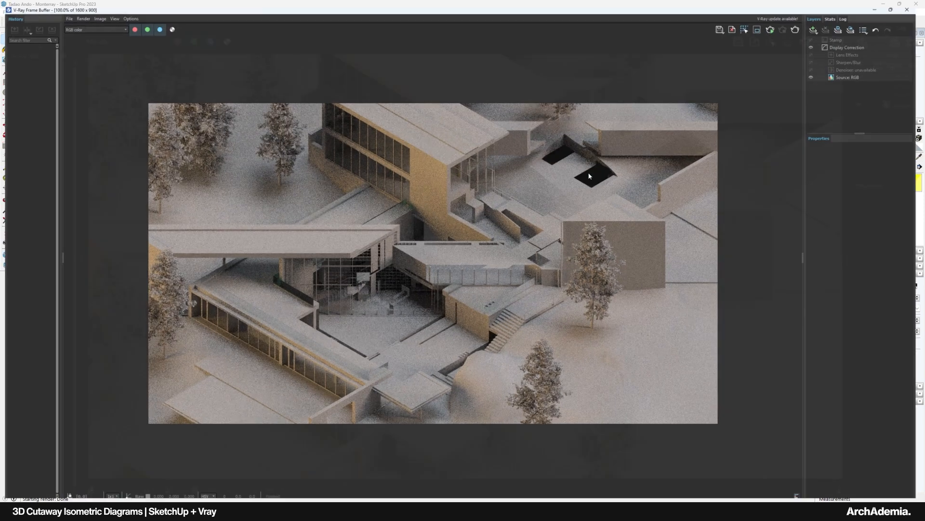
pyautogui.click(899, 4)
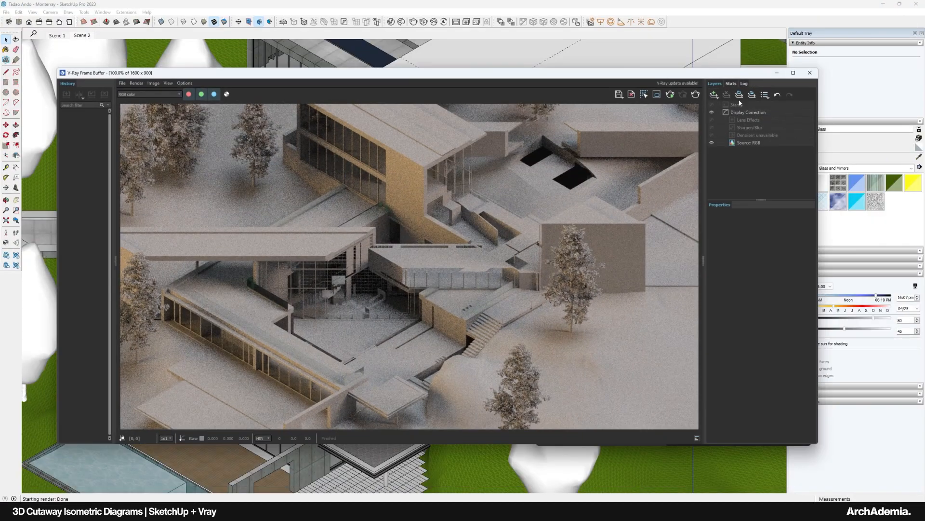
pyautogui.click(811, 73)
# Reopen the clipping box for editing, hide the rest of the model and push the lowered underside section up about 1765 mm.
pyautogui.scroll(-5, 371, 290)
pyautogui.moveTo(372, 289)
pyautogui.mouseDown(button='middle')
pyautogui.moveTo(347, 275)
pyautogui.moveTo(373, 302)
pyautogui.mouseUp(button='middle')
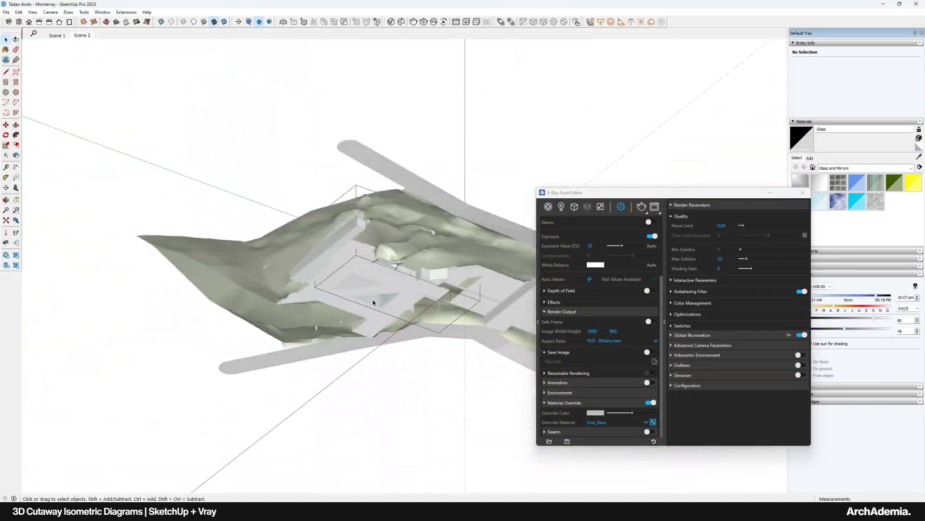
pyautogui.scroll(3, 373, 302)
pyautogui.click(33, 12)
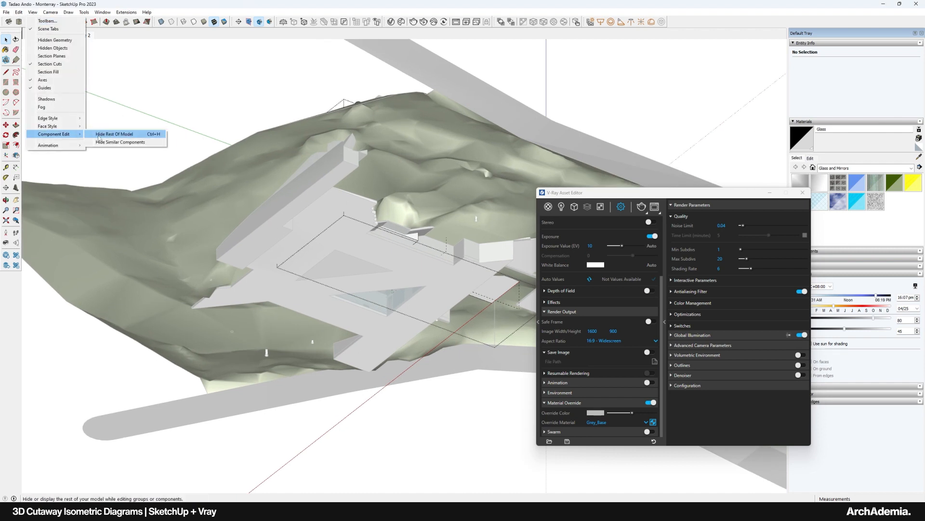
pyautogui.click(99, 137)
pyautogui.press('p')
pyautogui.click(336, 236)
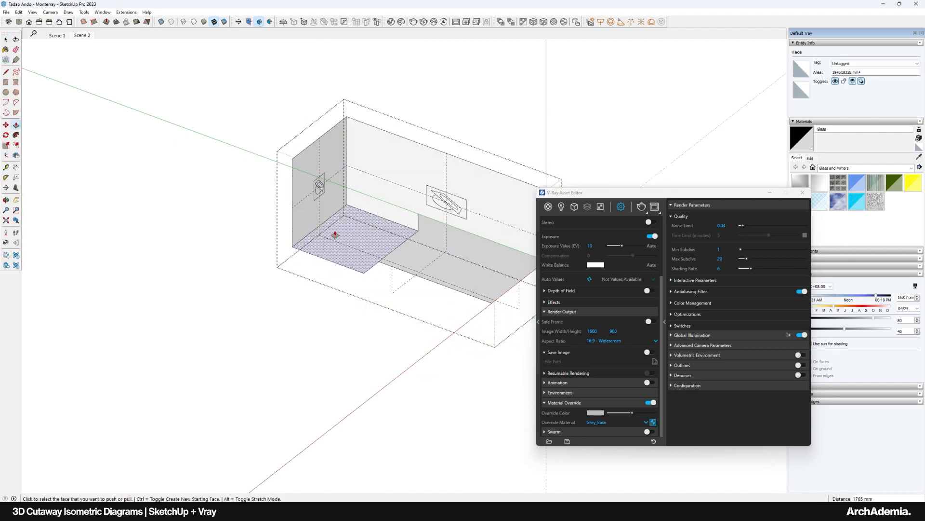
pyautogui.press('space')
# Leave the clipping box group, restore Scene 2 and render the view again.
pyautogui.click(193, 79)
pyautogui.click(82, 36)
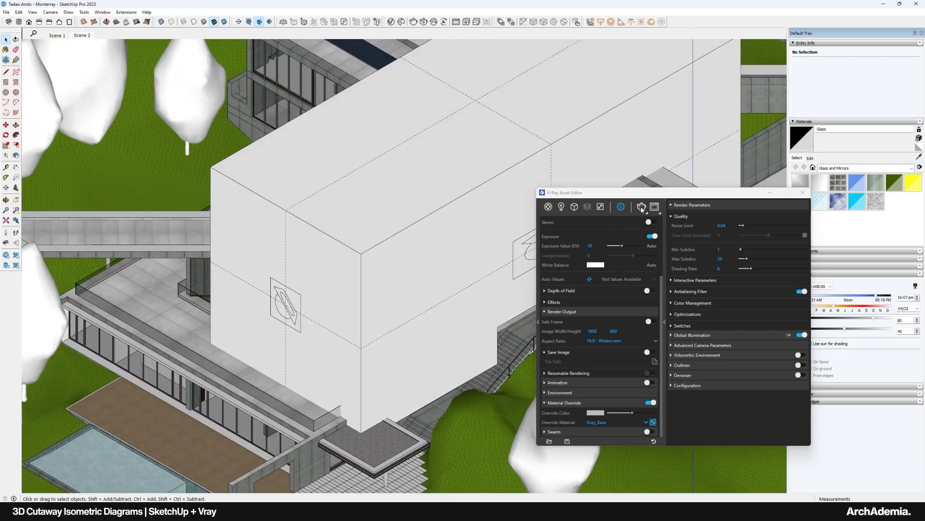
pyautogui.click(642, 206)
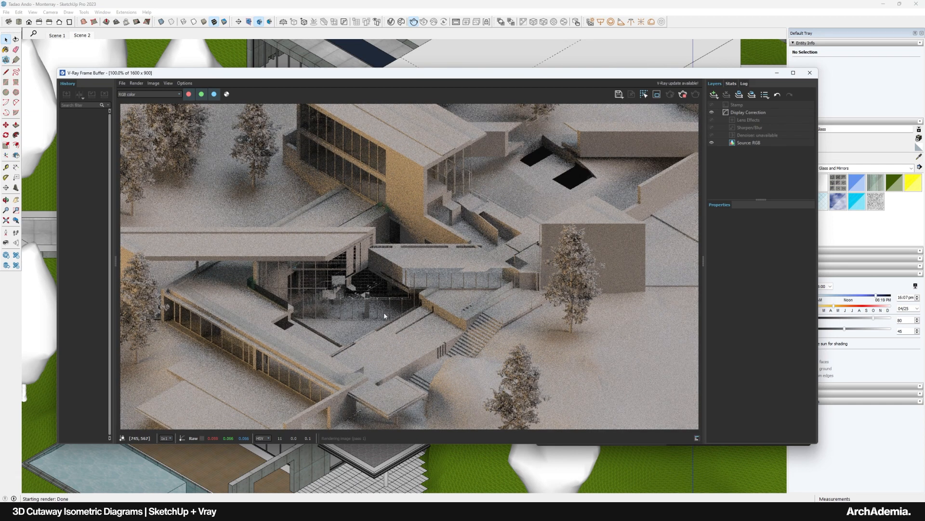
# Check the cut floor area in the new render, stop it and close the frame buffer.
pyautogui.scroll(2, 362, 308)
pyautogui.click(683, 94)
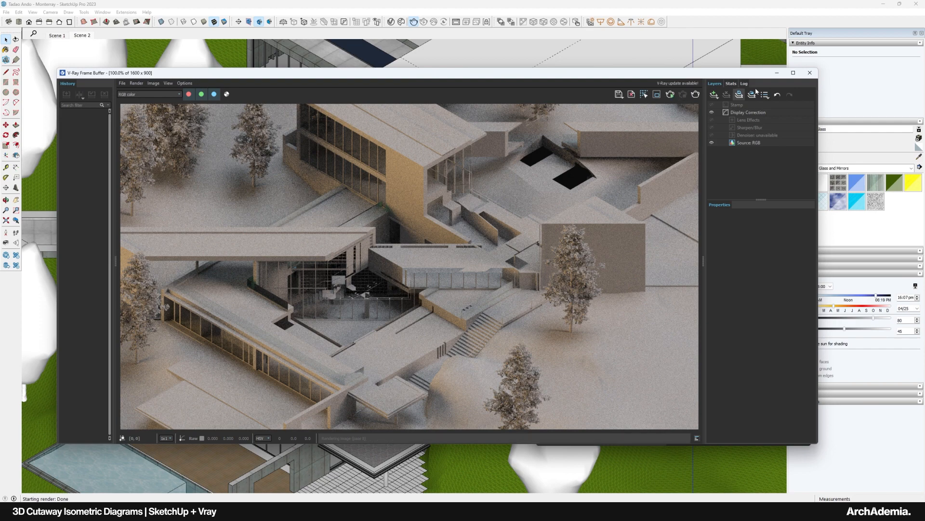
pyautogui.click(809, 72)
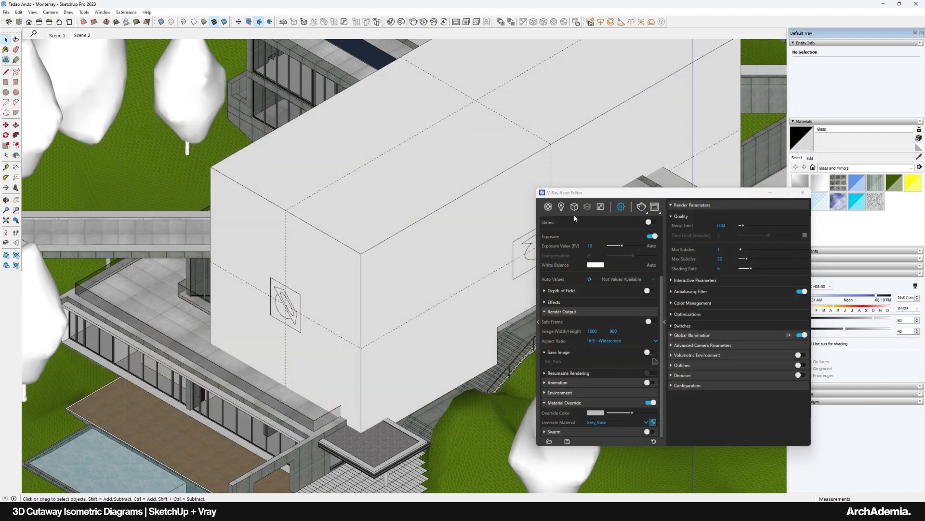
# Select the clipping box and bring up its Mesh Clipper settings in the V-Ray Asset Editor.
pyautogui.click(419, 259)
pyautogui.moveTo(613, 196); pyautogui.dragTo(594, 134)
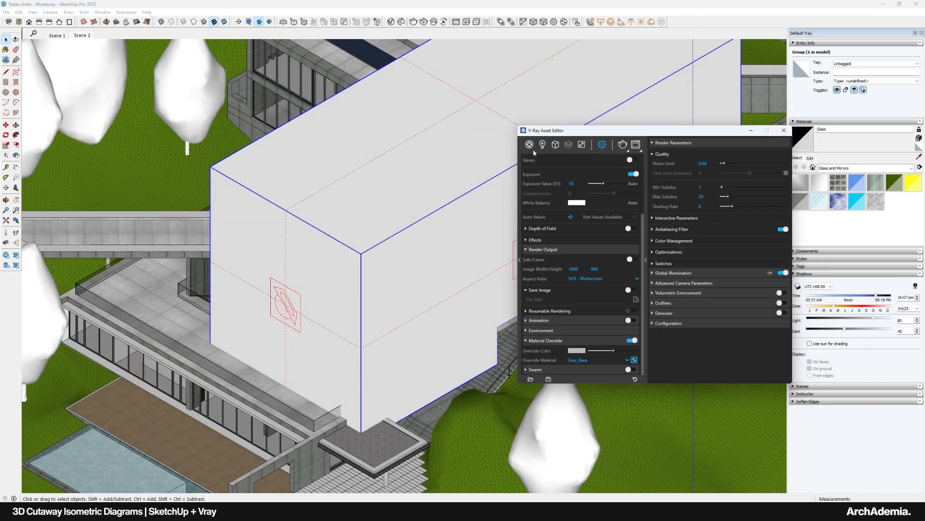
pyautogui.click(555, 145)
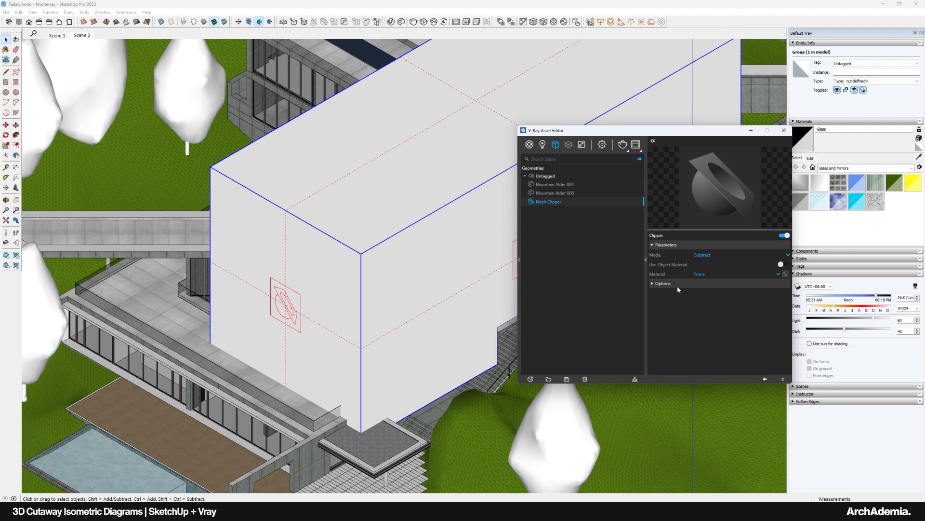
# Create a new generic V-Ray material and name it Yellow.
pyautogui.click(529, 144)
pyautogui.click(531, 380)
pyautogui.moveTo(554, 374)
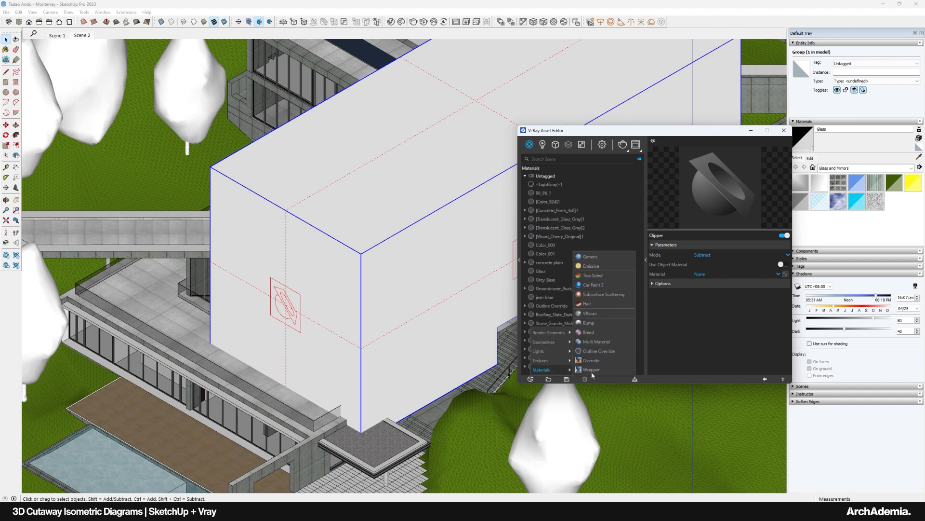
pyautogui.click(590, 256)
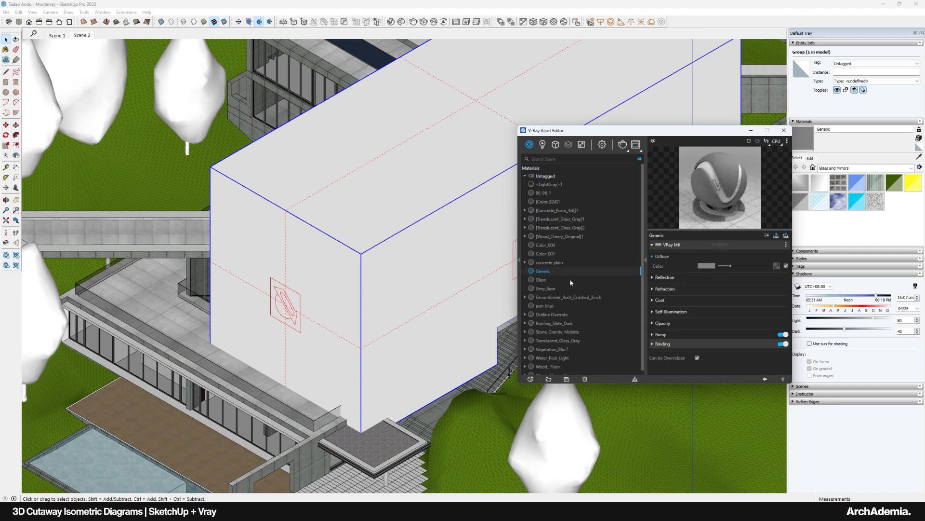
pyautogui.rightClick(544, 273)
pyautogui.click(562, 282)
pyautogui.write('Yellow')
pyautogui.press('Return')
# Set the Yellow material's diffuse colour to a warm yellow of about R 0.964, G 0.794, B 0.27.
pyautogui.click(706, 266)
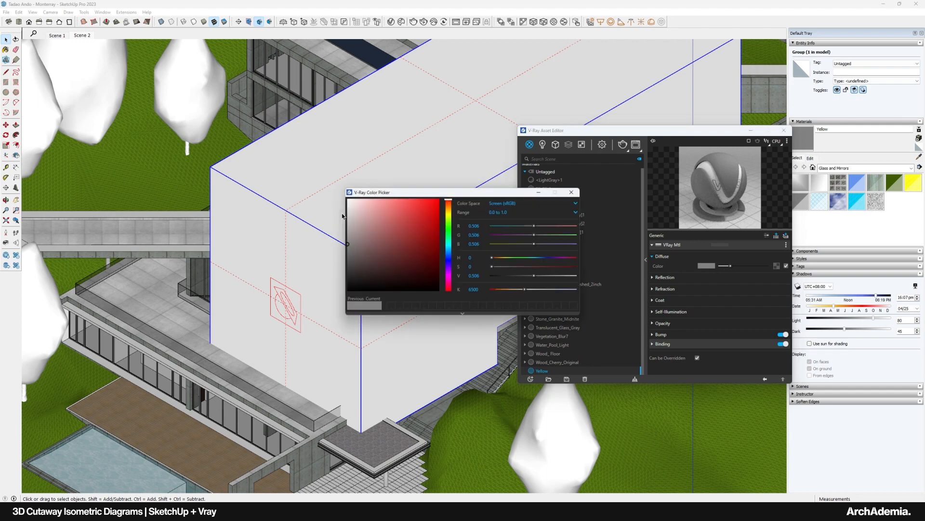
pyautogui.moveTo(448, 208); pyautogui.dragTo(447, 210)
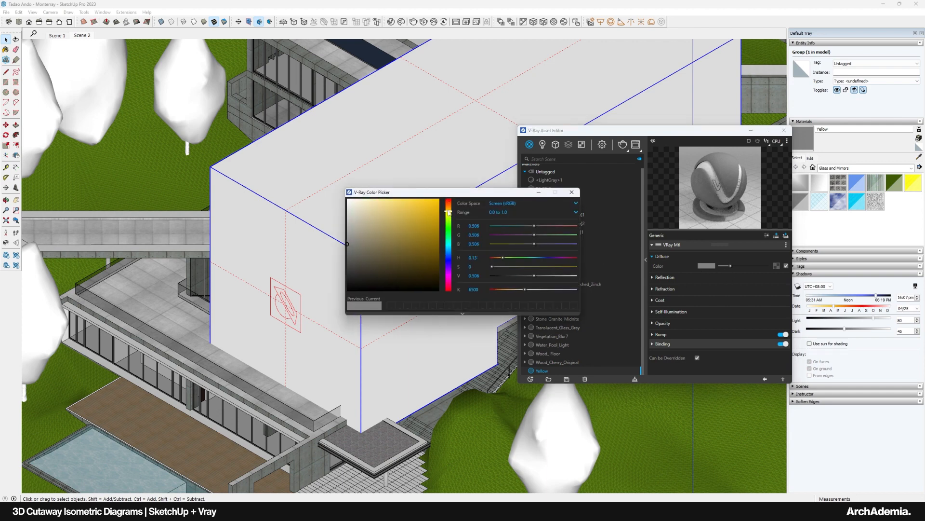
pyautogui.click(412, 199)
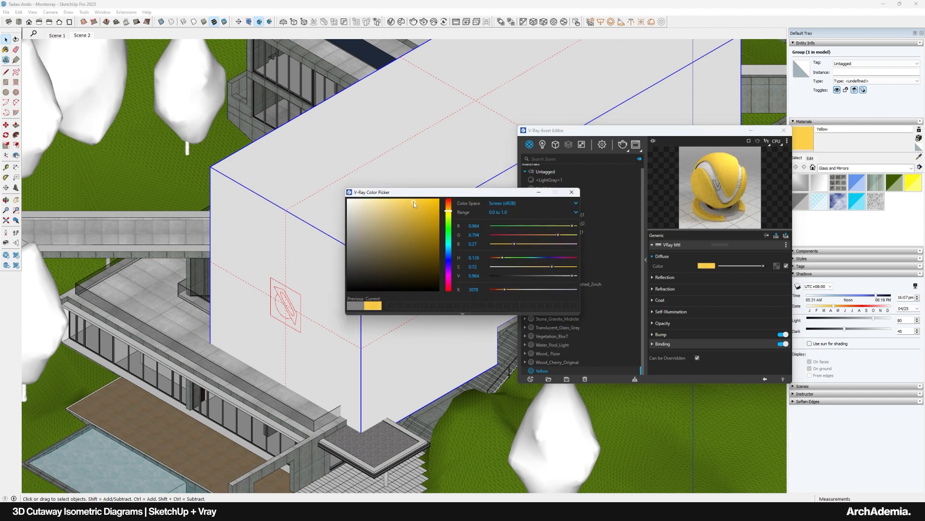
pyautogui.click(572, 192)
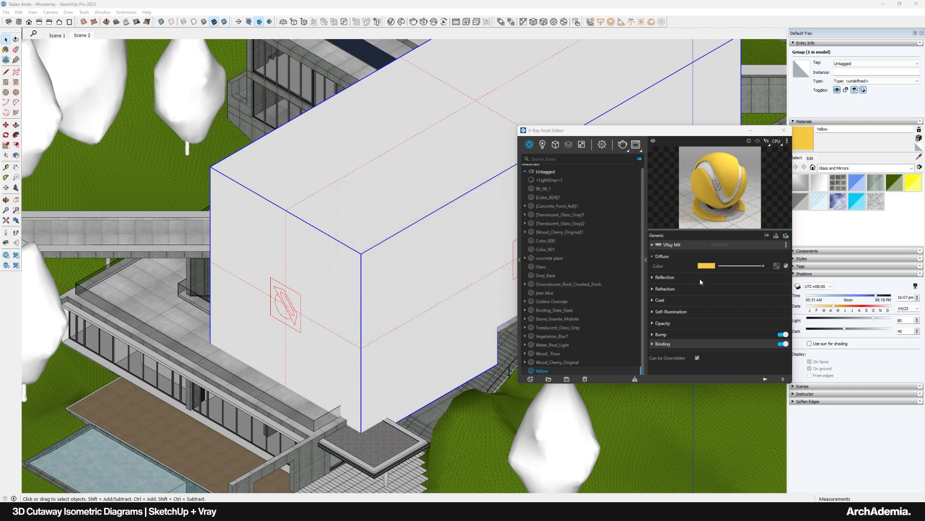
# Assign the Yellow material to the Mesh Clipper in subtract mode and check it with a short test render.
pyautogui.click(653, 277)
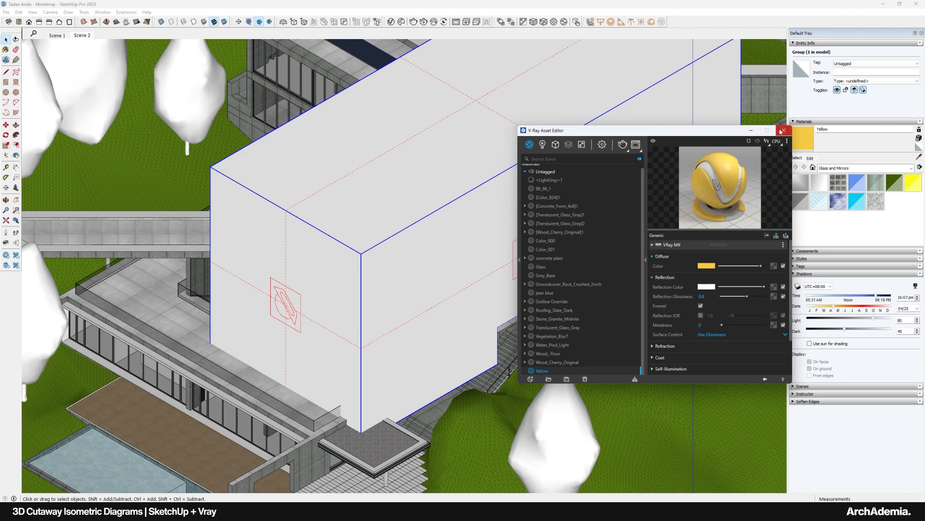
pyautogui.click(555, 146)
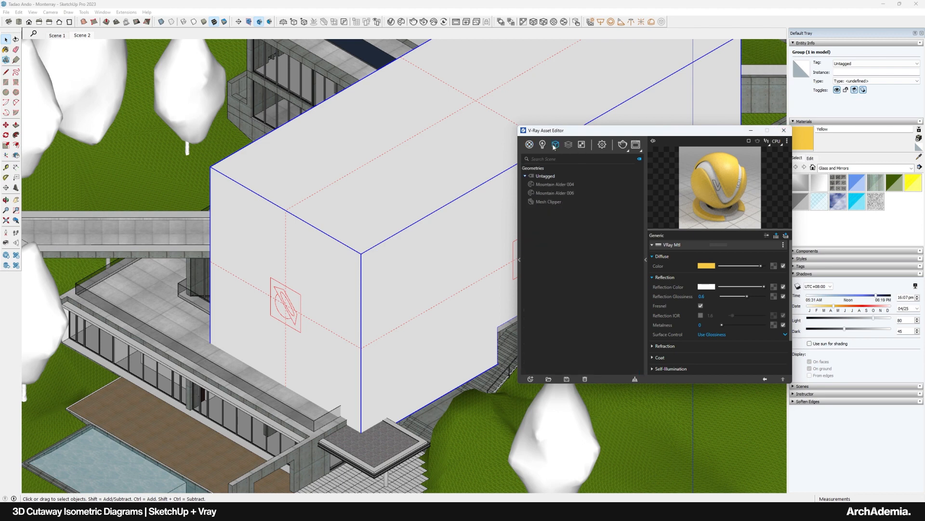
pyautogui.click(549, 201)
pyautogui.click(772, 275)
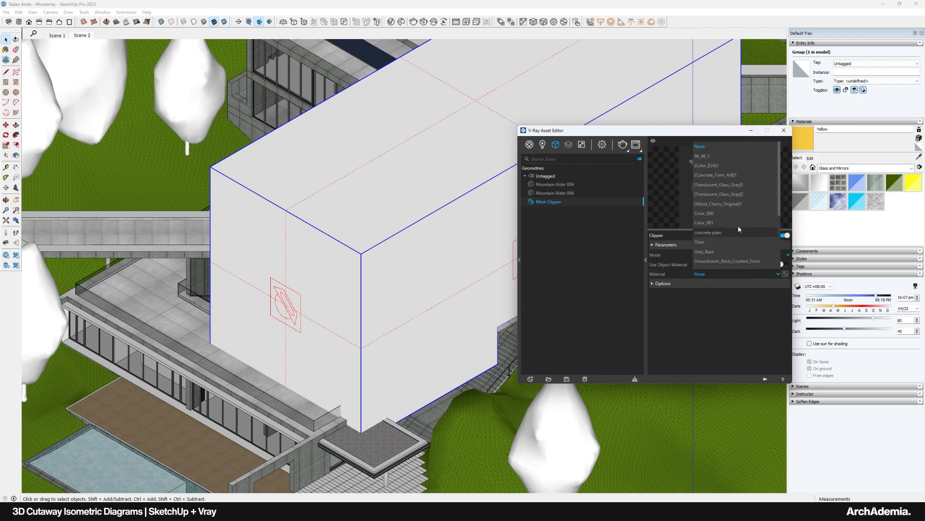
pyautogui.scroll(-5, 738, 225)
pyautogui.click(738, 264)
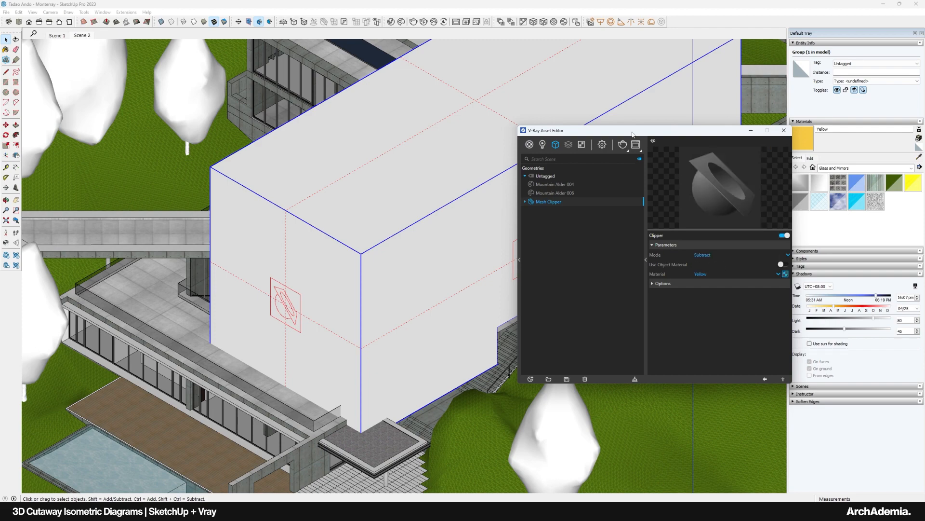
pyautogui.click(622, 145)
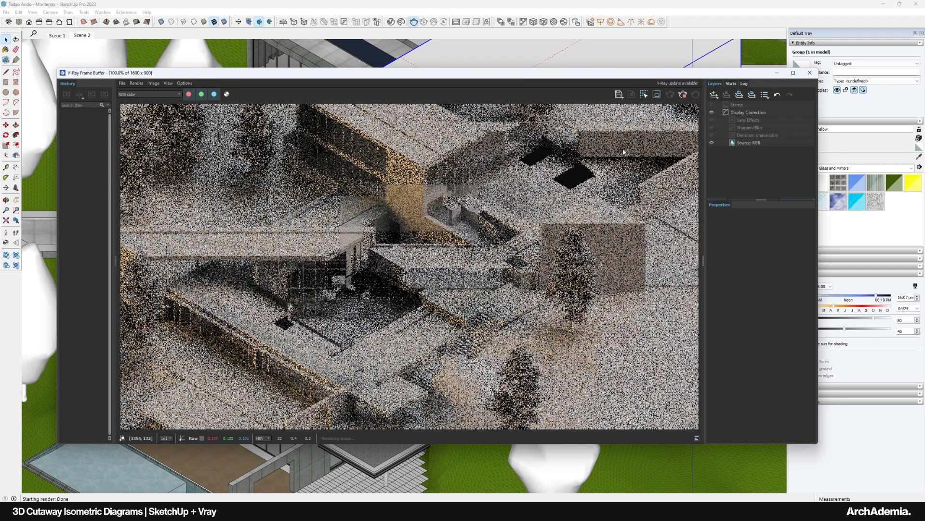
pyautogui.click(688, 96)
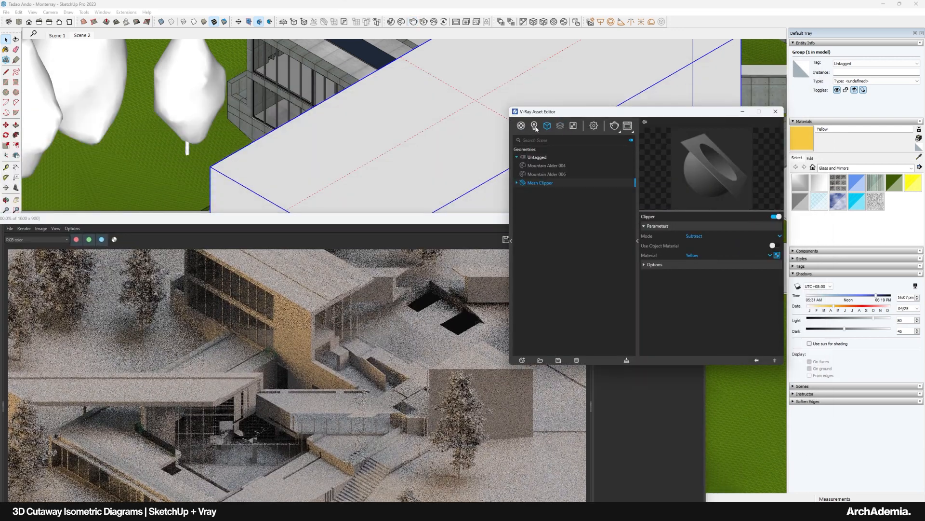
# Turn off Can Be Overridden for the Yellow material.
pyautogui.click(521, 125)
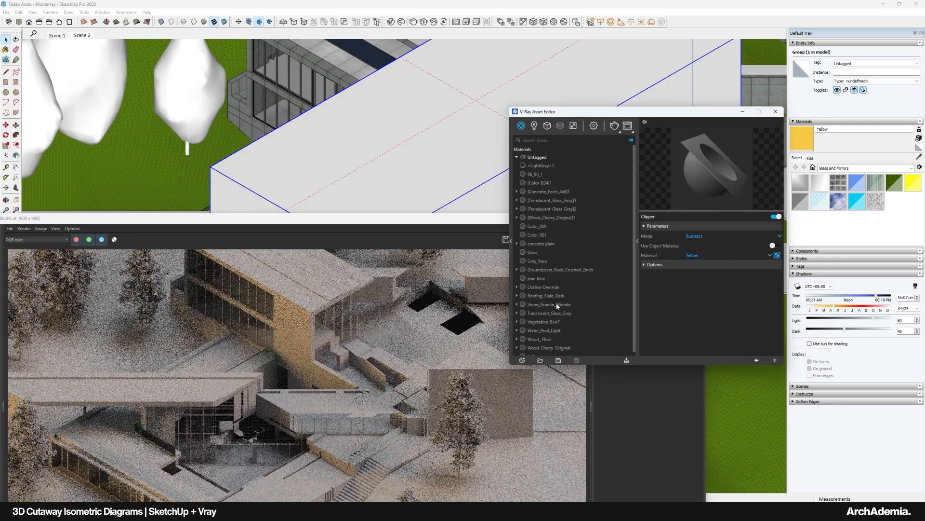
pyautogui.scroll(-1, 558, 313)
pyautogui.click(534, 352)
pyautogui.scroll(-1, 708, 329)
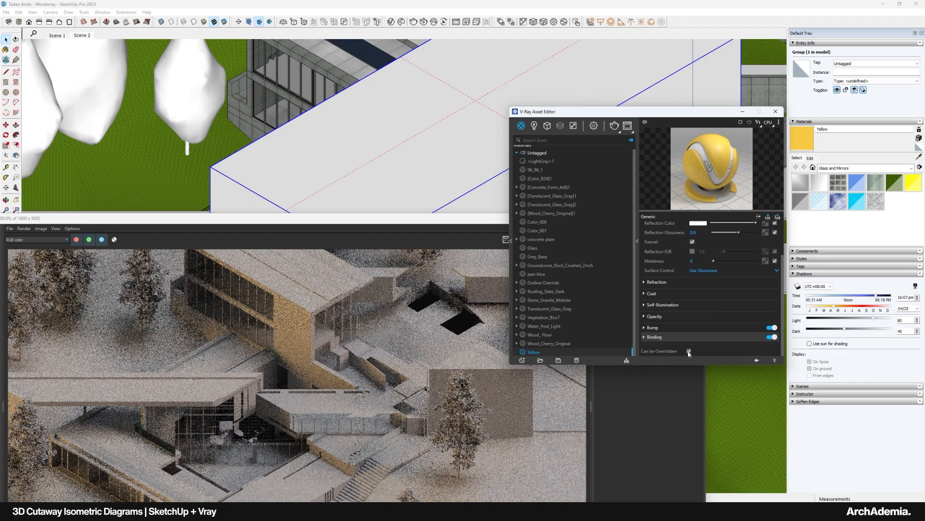
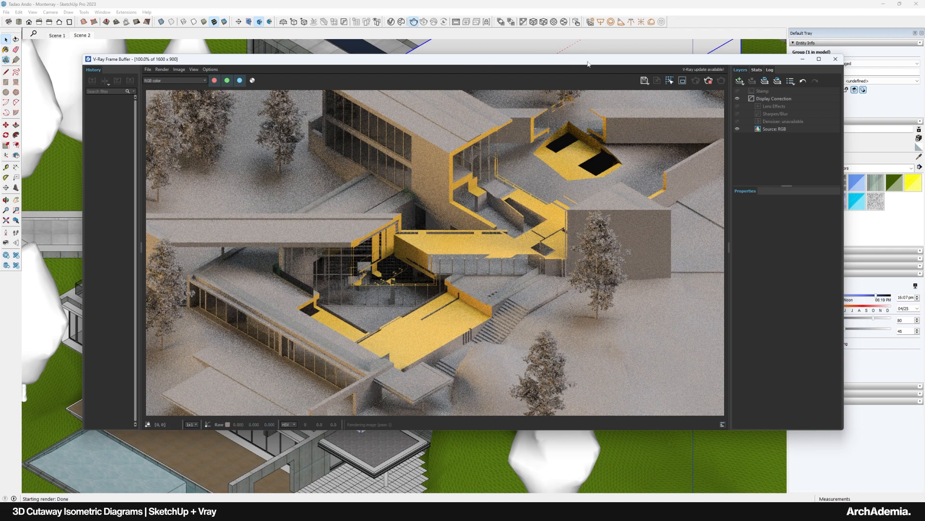
# Compare the new cutaway render with the reference image, and close the frame buffer and Asset Editor.
pyautogui.moveTo(587, 63); pyautogui.dragTo(550, 71)
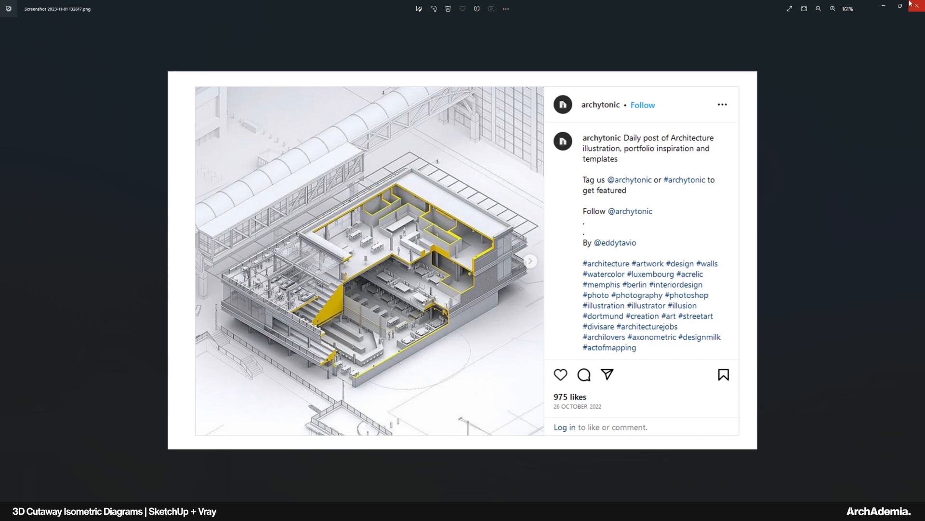
pyautogui.click(911, 5)
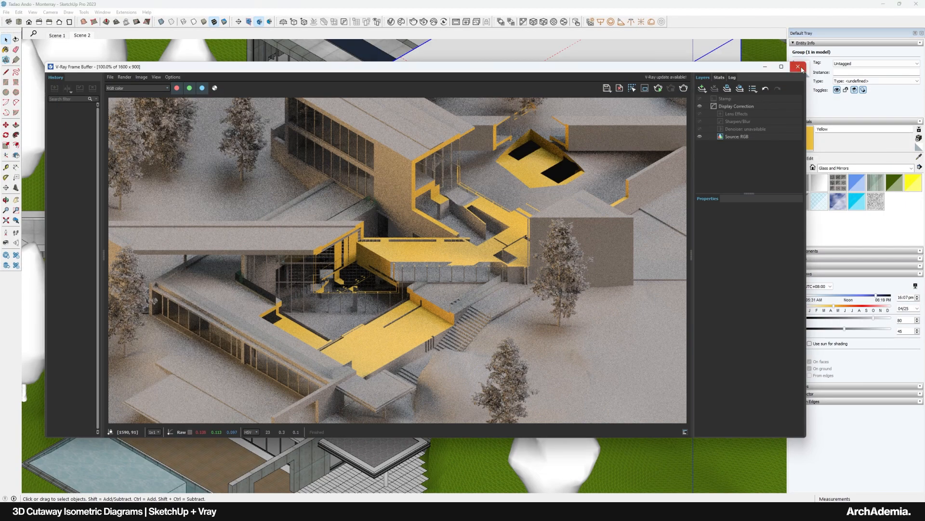
pyautogui.click(798, 66)
pyautogui.scroll(-4, 422, 272)
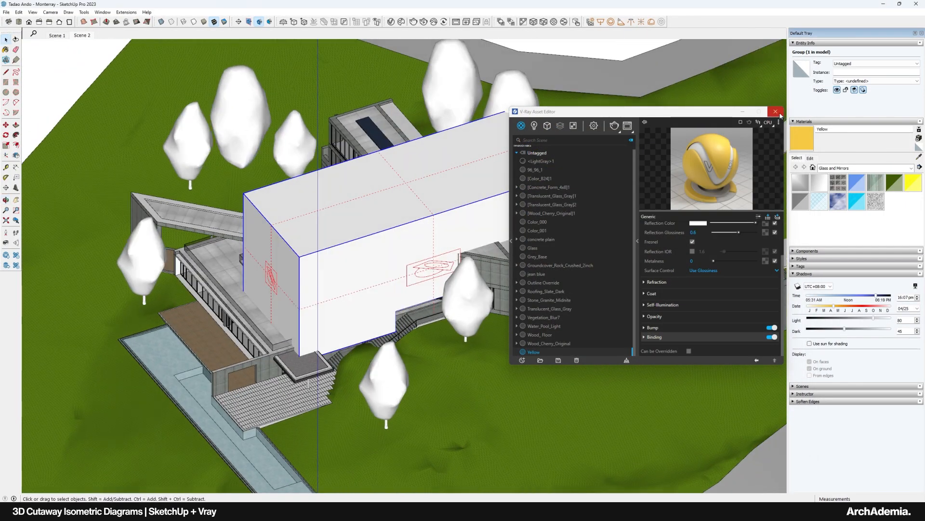
pyautogui.click(776, 111)
# Open the clipping box for editing and push its end face inward about 6231 mm.
pyautogui.moveTo(410, 207); pyautogui.dragTo(164, 207, button='middle')
pyautogui.scroll(2, 482, 274)
pyautogui.doubleClick(480, 275)
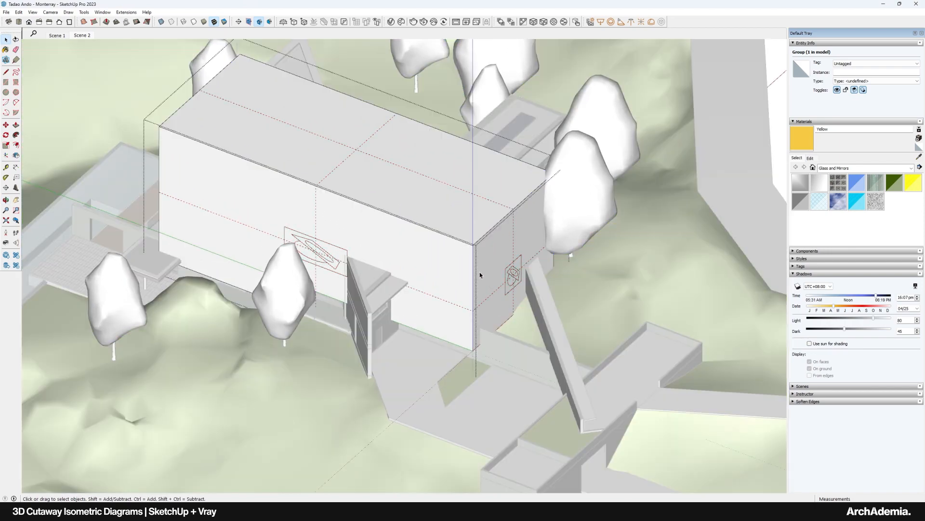
pyautogui.press('p')
pyautogui.click(472, 269)
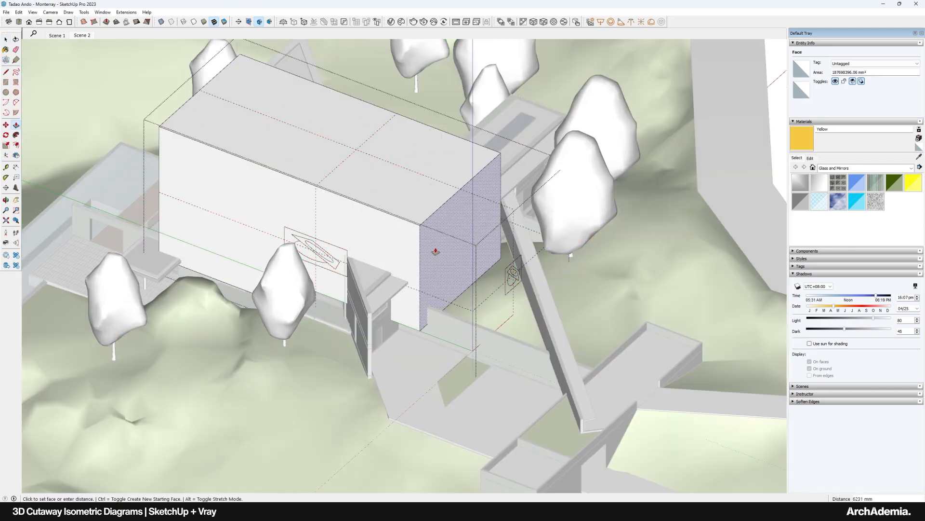
pyautogui.click(436, 252)
# Push/Pull the clipping box's underside about 444 mm and review the last cutaway render.
pyautogui.moveTo(435, 252); pyautogui.dragTo(330, 219, button='middle')
pyautogui.scroll(8, 351, 232)
pyautogui.click(245, 139)
pyautogui.click(245, 163)
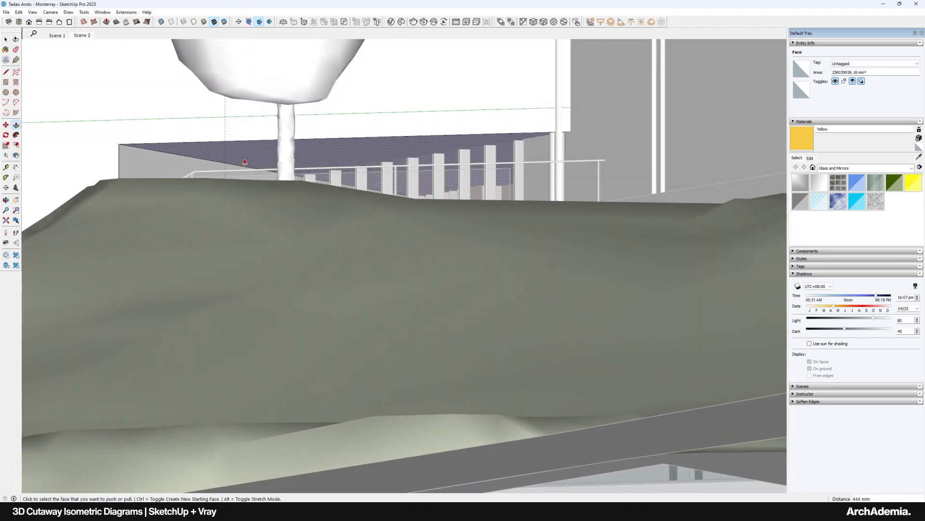
pyautogui.press('space')
pyautogui.scroll(-4, 434, 341)
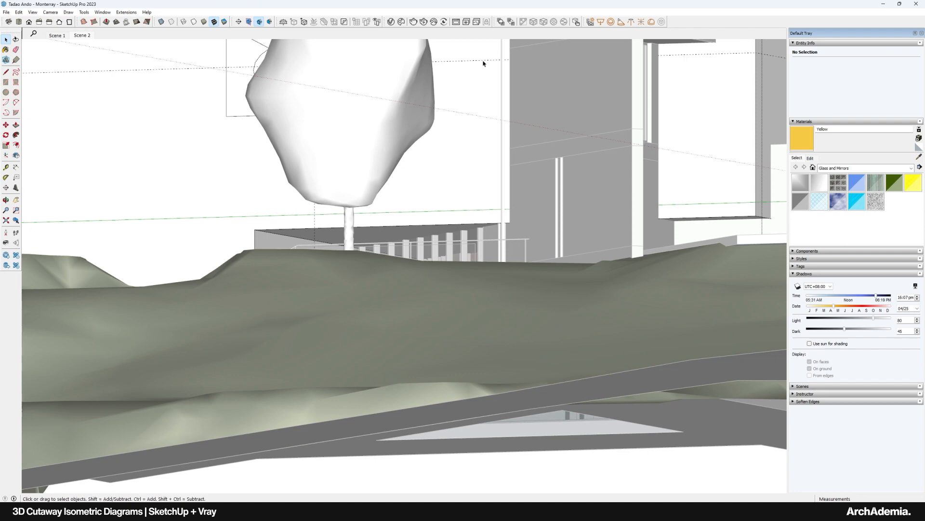
pyautogui.click(458, 23)
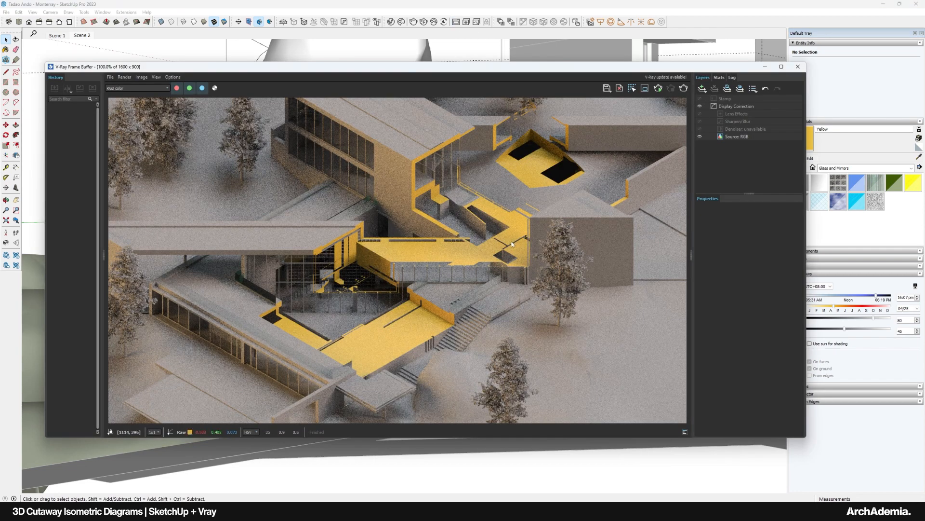
pyautogui.click(798, 70)
# Try to push the vertical end face of the clipping box's lower notch about 7982 mm along the facade.
pyautogui.moveTo(366, 260)
pyautogui.mouseDown(button='middle')
pyautogui.moveTo(368, 250)
pyautogui.moveTo(533, 320)
pyautogui.moveTo(430, 205)
pyautogui.moveTo(273, 211)
pyautogui.moveTo(299, 244)
pyautogui.mouseUp(button='middle')
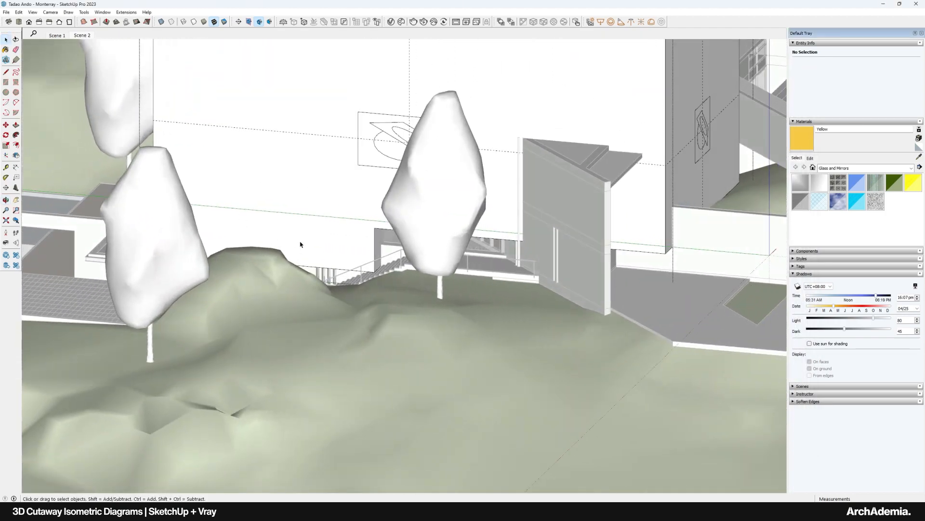
pyautogui.scroll(3, 301, 243)
pyautogui.press('p')
pyautogui.click(422, 250)
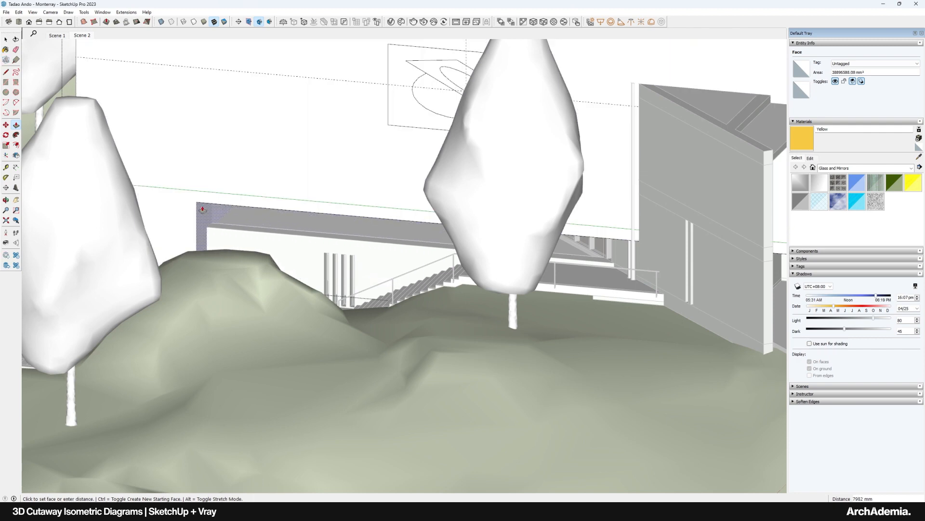
pyautogui.scroll(-5, 175, 202)
pyautogui.moveTo(237, 254); pyautogui.dragTo(138, 162, button='middle')
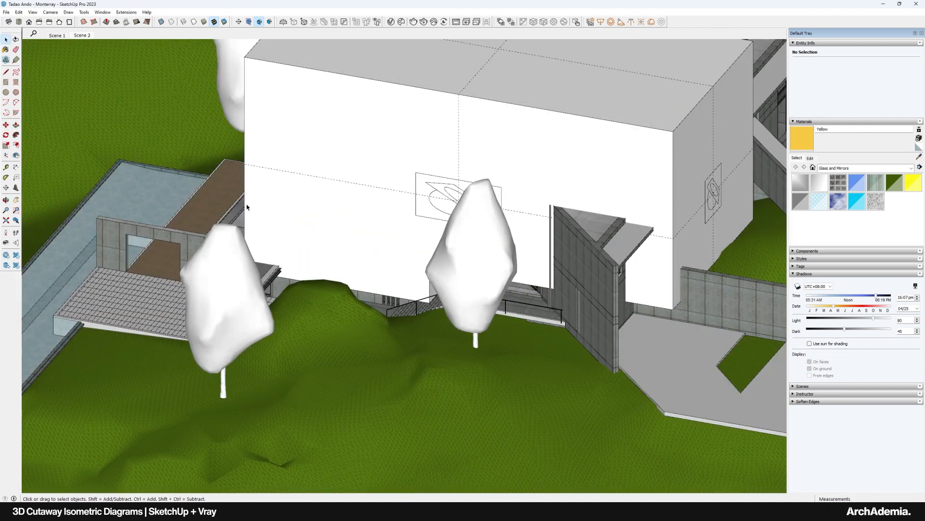
# Hide the clipping box so the building beneath is exposed.
pyautogui.rightClick(324, 203)
pyautogui.click(340, 227)
pyautogui.moveTo(340, 284); pyautogui.dragTo(343, 336, button='middle')
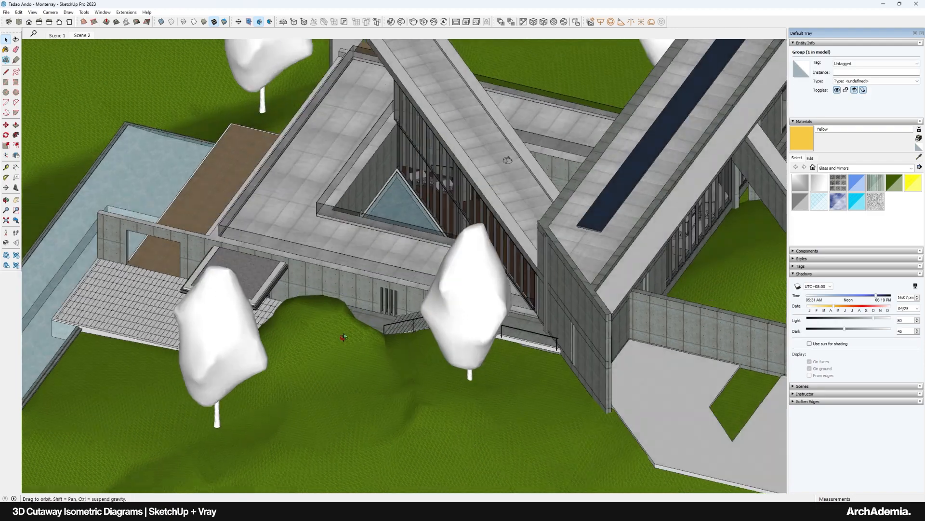
# Enter the building group and select the terrace roof face to inspect how it is modelled.
pyautogui.scroll(2, 349, 241)
pyautogui.click(351, 237)
pyautogui.doubleClick(350, 237)
pyautogui.click(330, 231)
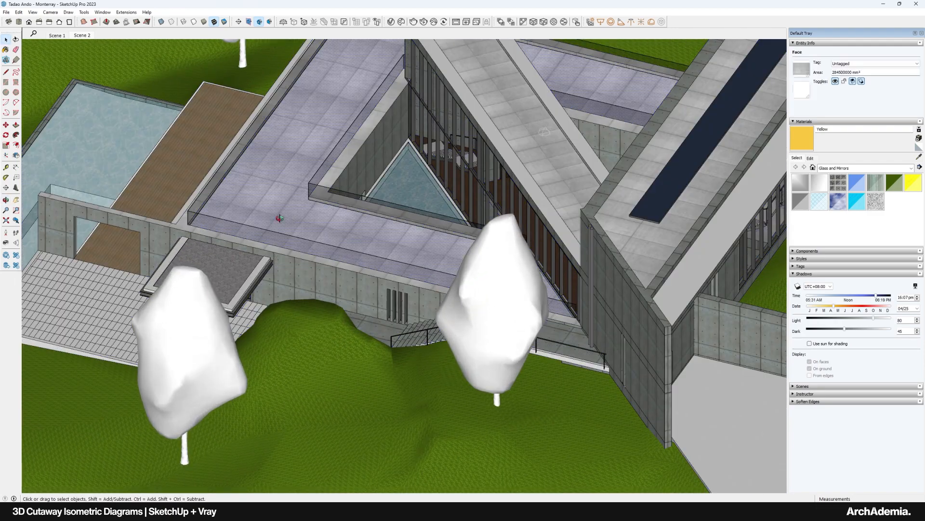
pyautogui.moveTo(330, 231); pyautogui.dragTo(429, 290, button='middle')
pyautogui.scroll(-5, 389, 299)
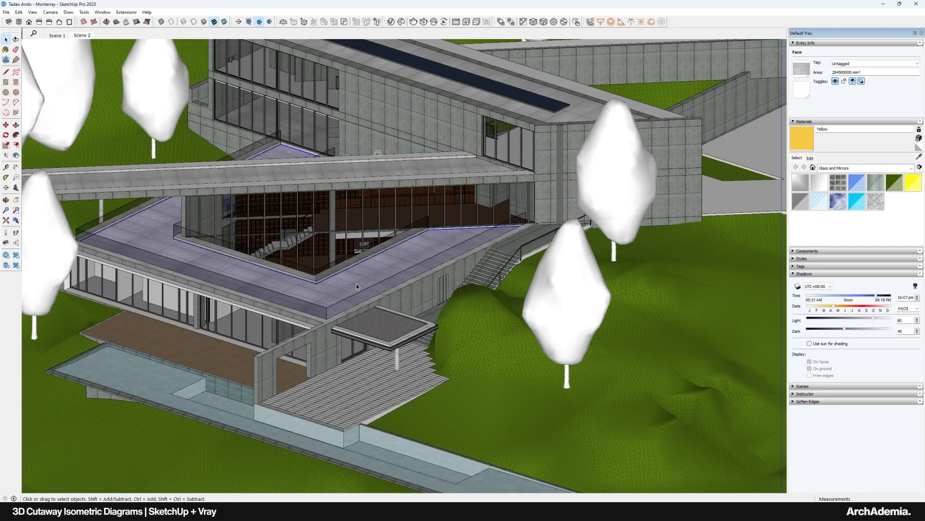
# Group the building's loose geometry and edit it with the rest of the model hidden.
pyautogui.hotkey('ctrl', 'a')
pyautogui.rightClick(358, 286)
pyautogui.click(377, 347)
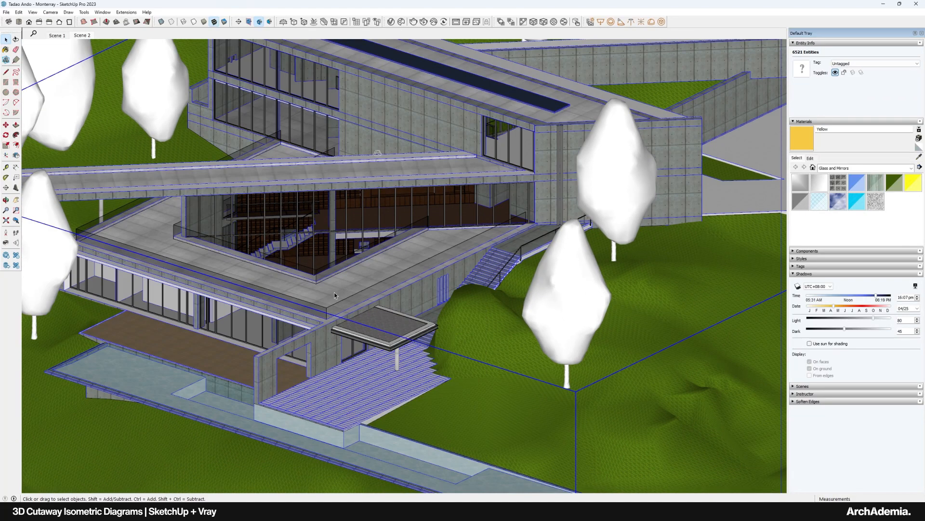
pyautogui.doubleClick(334, 294)
pyautogui.click(34, 12)
pyautogui.moveTo(55, 137)
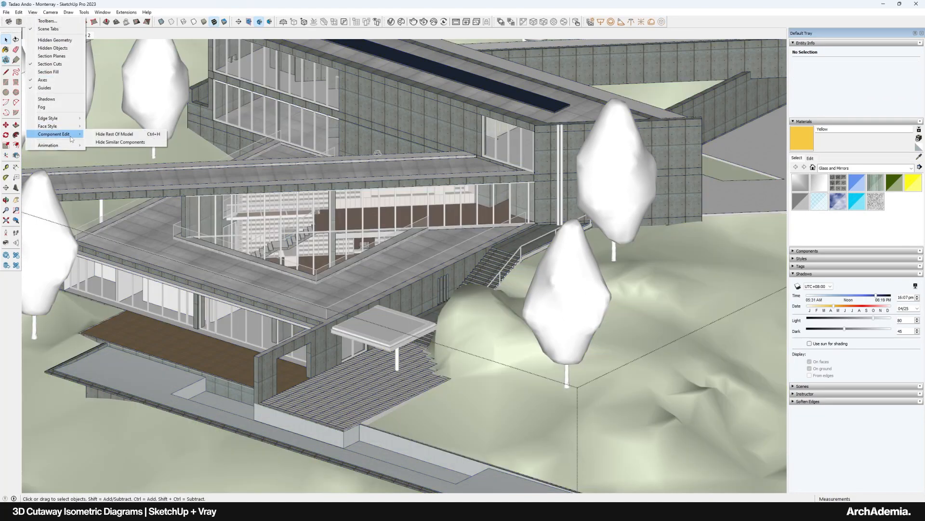
pyautogui.click(123, 135)
# Delete the large bottom face beneath the building and inspect the interior walls from below.
pyautogui.moveTo(418, 254); pyautogui.dragTo(434, 270, button='middle')
pyautogui.scroll(3, 511, 314)
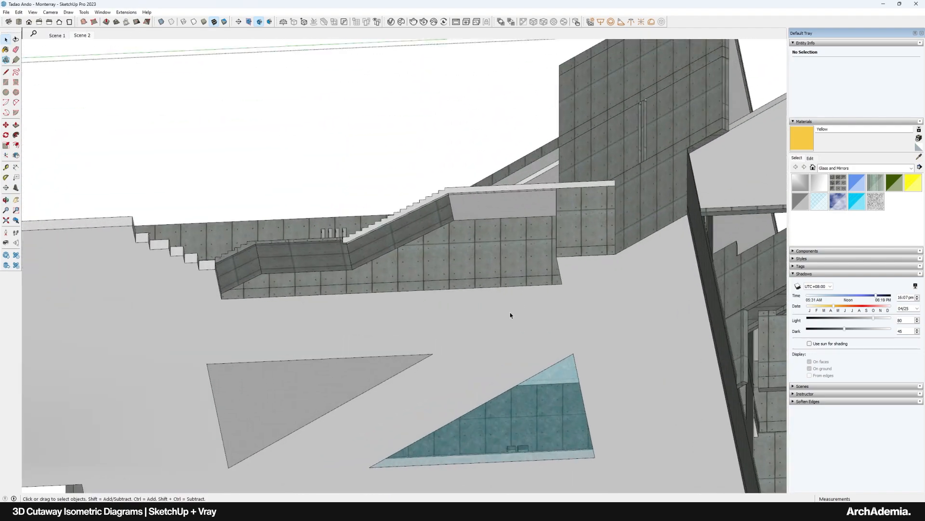
pyautogui.press('space')
pyautogui.click(455, 325)
pyautogui.press('Delete')
pyautogui.scroll(5, 478, 321)
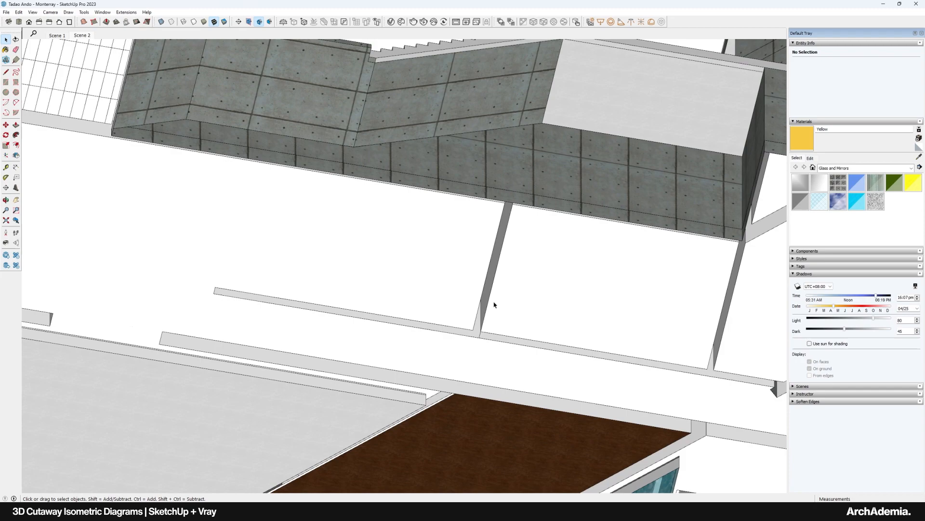
pyautogui.moveTo(494, 305); pyautogui.dragTo(471, 285, button='middle')
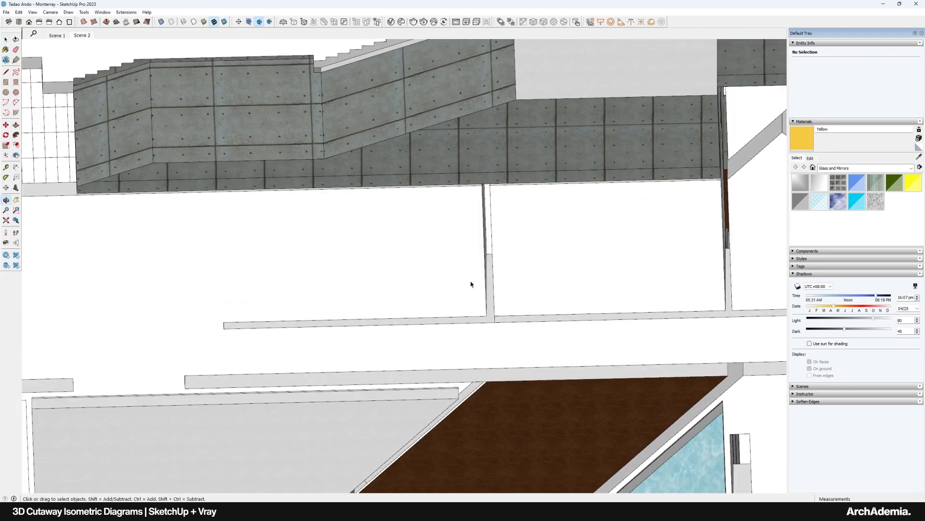
pyautogui.moveTo(411, 243); pyautogui.dragTo(338, 299, button='middle')
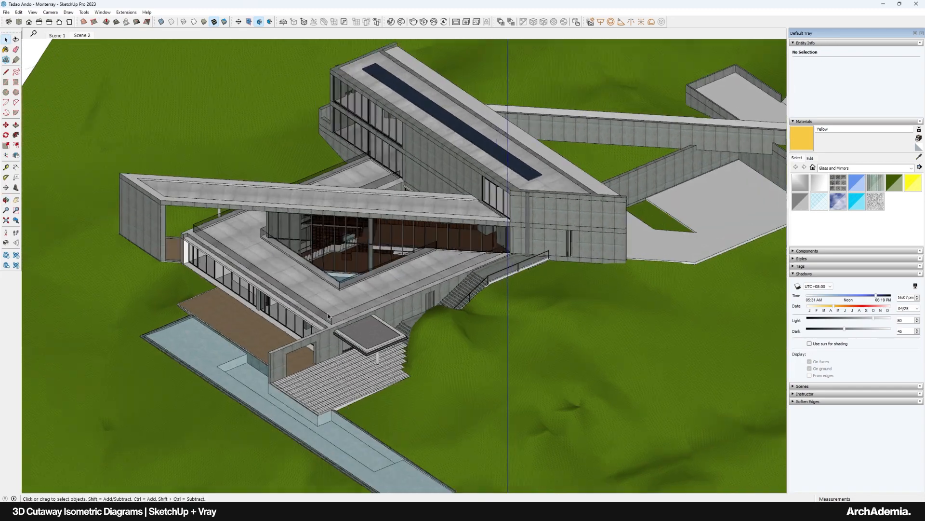
# Leave the building group and unhide all hidden objects, including the clipping box.
pyautogui.scroll(2, 328, 316)
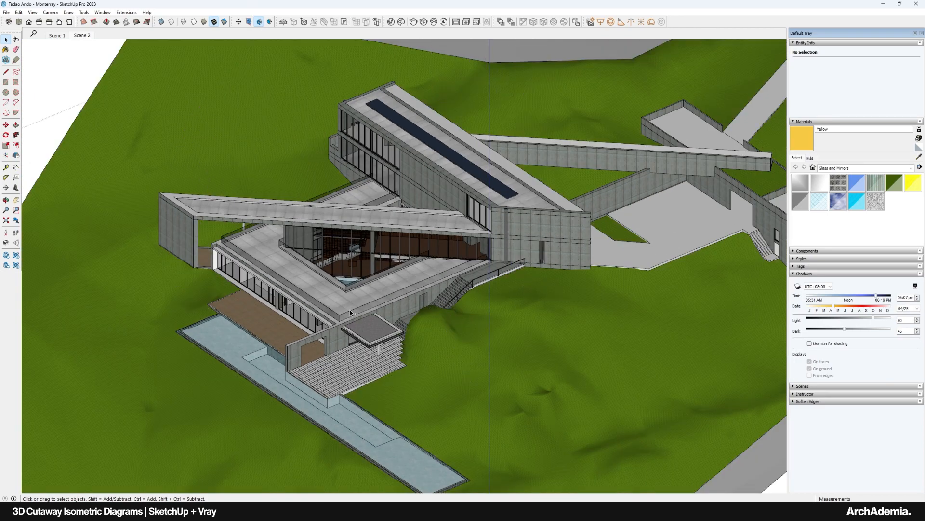
pyautogui.scroll(-5, 349, 314)
pyautogui.scroll(5, 347, 317)
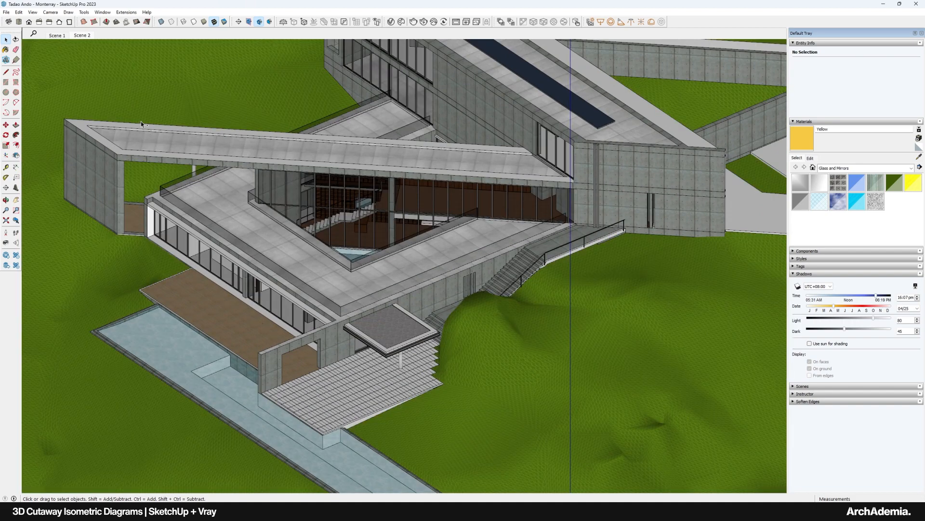
pyautogui.click(19, 12)
pyautogui.click(122, 142)
pyautogui.scroll(-8, 409, 281)
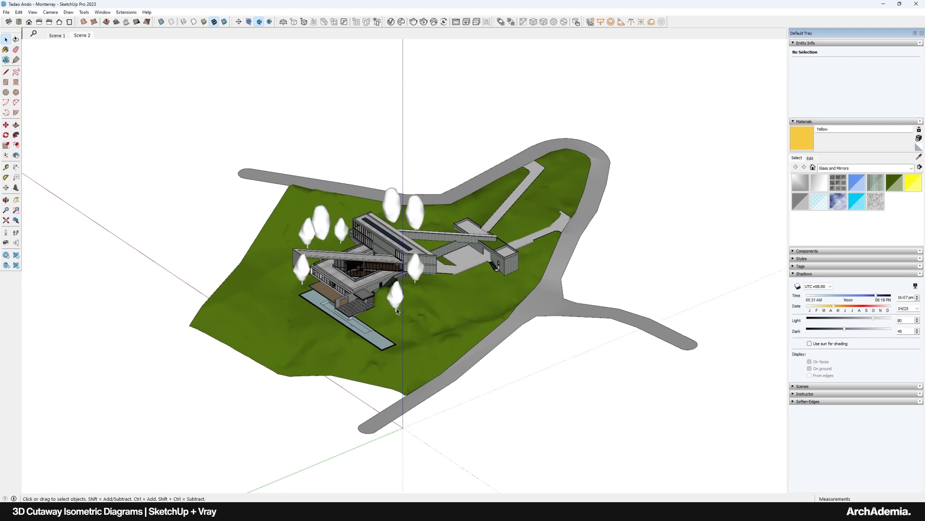
pyautogui.scroll(4, 365, 298)
pyautogui.click(19, 12)
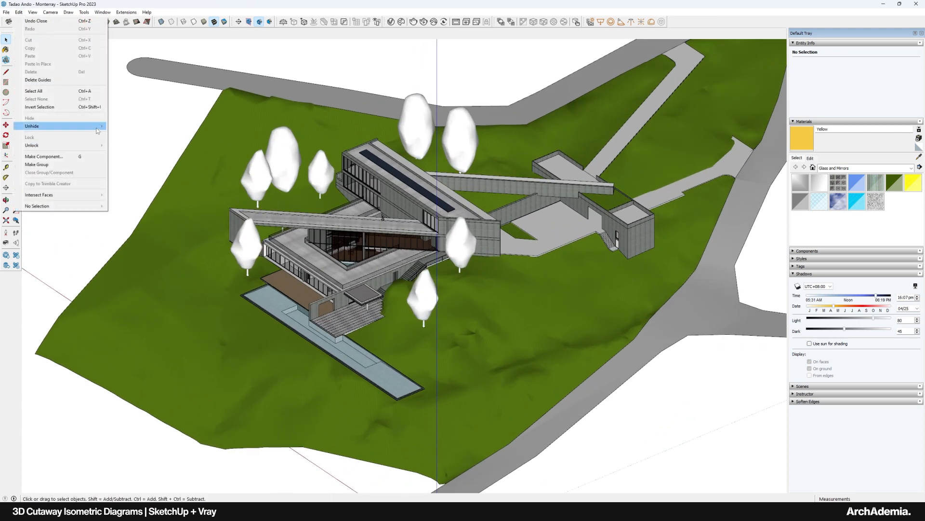
pyautogui.click(123, 139)
pyautogui.scroll(6, 358, 276)
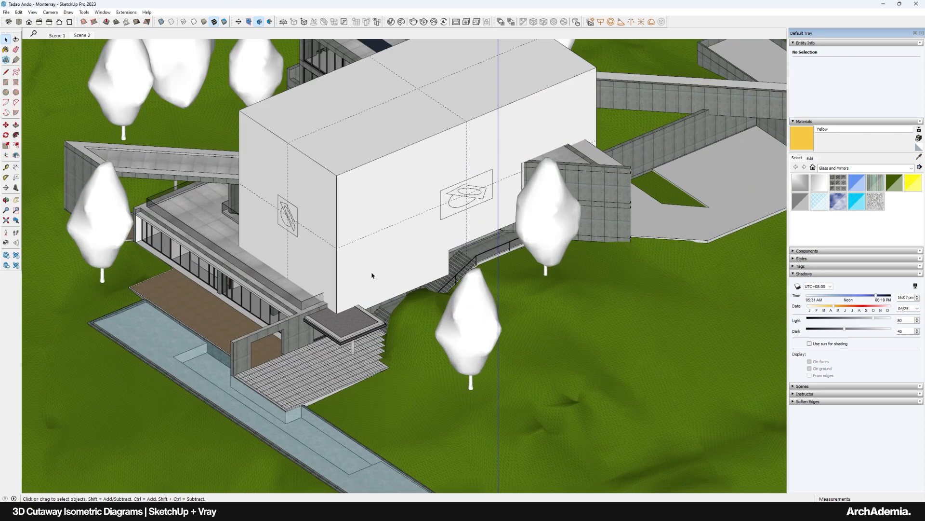
# Open the clipping box group for editing and show the rest of the model around it.
pyautogui.moveTo(358, 276); pyautogui.dragTo(339, 254, button='middle')
pyautogui.scroll(2, 429, 242)
pyautogui.scroll(1, 308, 237)
pyautogui.doubleClick(308, 237)
pyautogui.press('p')
pyautogui.click(32, 12)
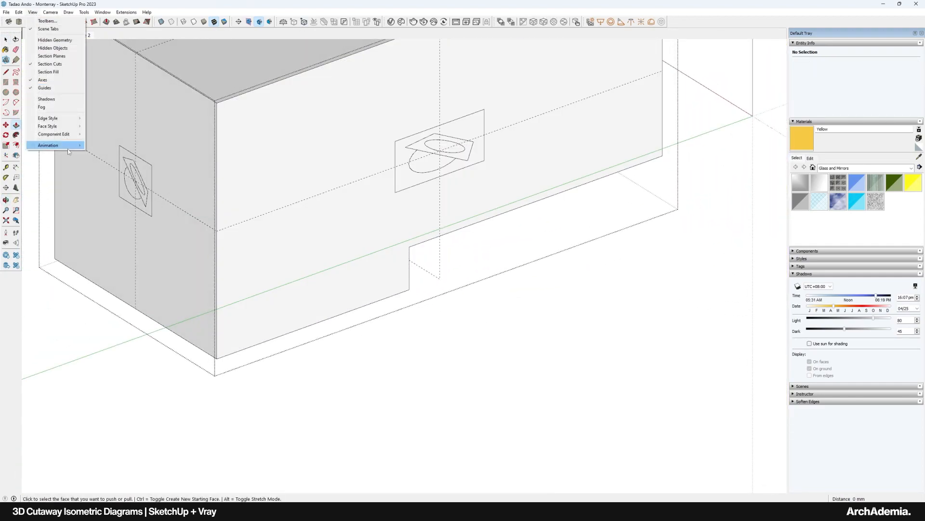
pyautogui.moveTo(78, 138)
pyautogui.click(109, 135)
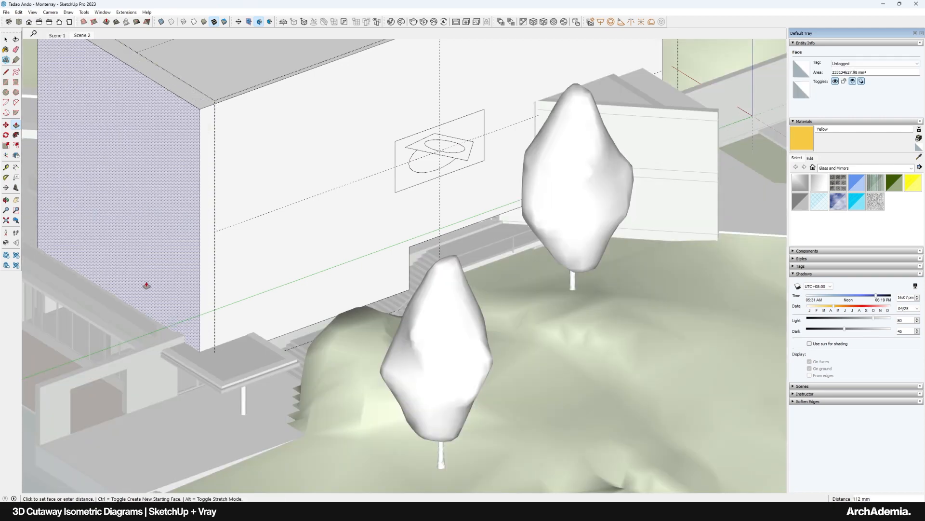
# Push/Pull the side face of the clipping box's lower notch about 10.6 m toward the front corner, and leave the group.
pyautogui.moveTo(89, 299); pyautogui.dragTo(58, 290, button='middle')
pyautogui.scroll(1, 289, 250)
pyautogui.moveTo(289, 251); pyautogui.dragTo(326, 252, button='middle')
pyautogui.click(453, 268)
pyautogui.moveTo(219, 219); pyautogui.dragTo(236, 239, button='middle')
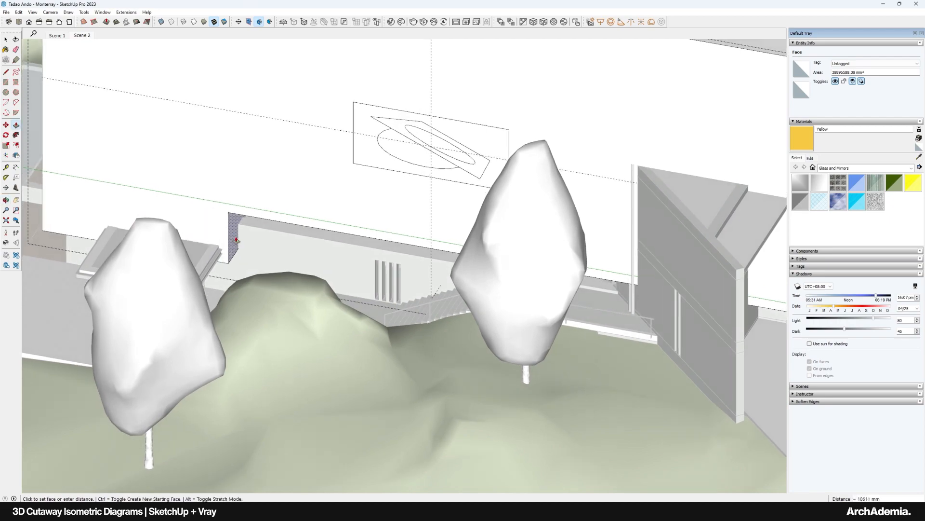
pyautogui.click(6, 40)
pyautogui.scroll(-3, 371, 263)
pyautogui.moveTo(361, 261); pyautogui.dragTo(407, 267, button='middle')
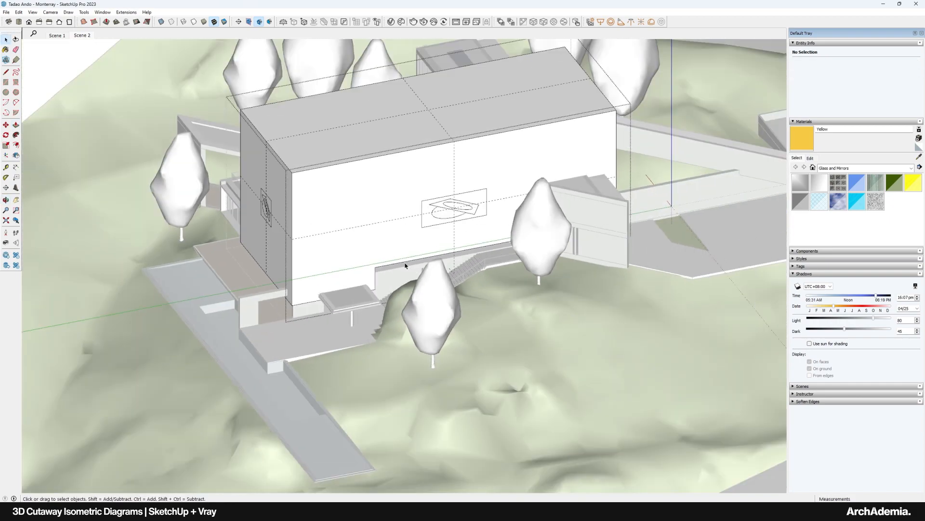
pyautogui.scroll(-2, 407, 266)
pyautogui.click(139, 68)
# Render the Scene 2 view interactively in V-Ray and examine the yellow cut surfaces around the terrace.
pyautogui.click(84, 36)
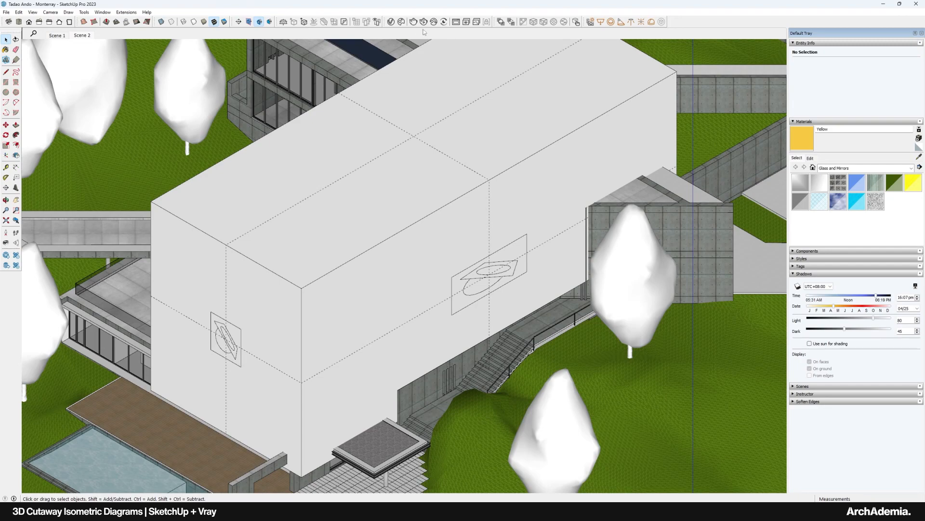
pyautogui.click(414, 22)
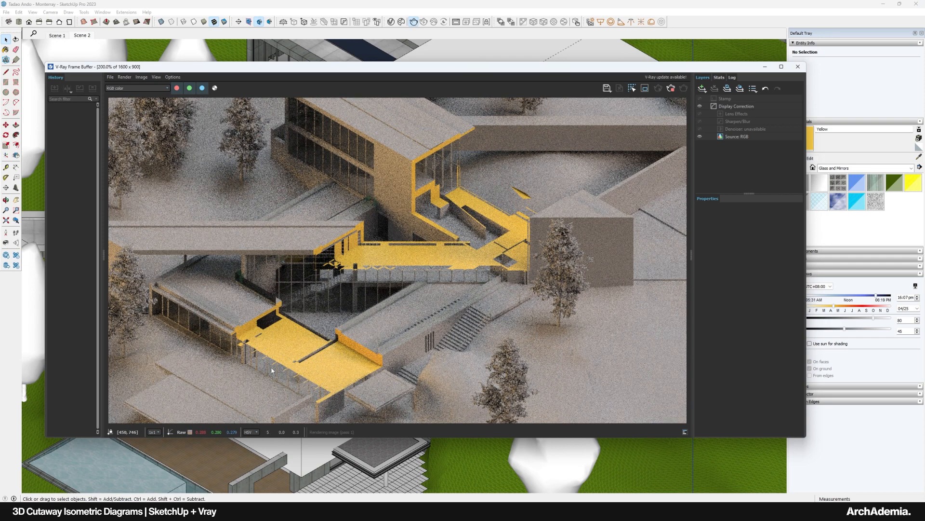
pyautogui.scroll(1, 312, 355)
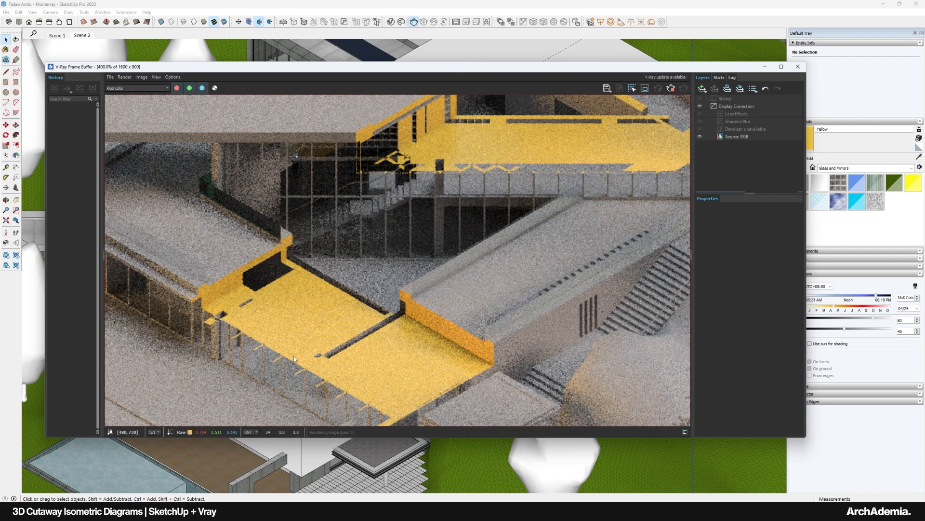
pyautogui.scroll(-1, 290, 349)
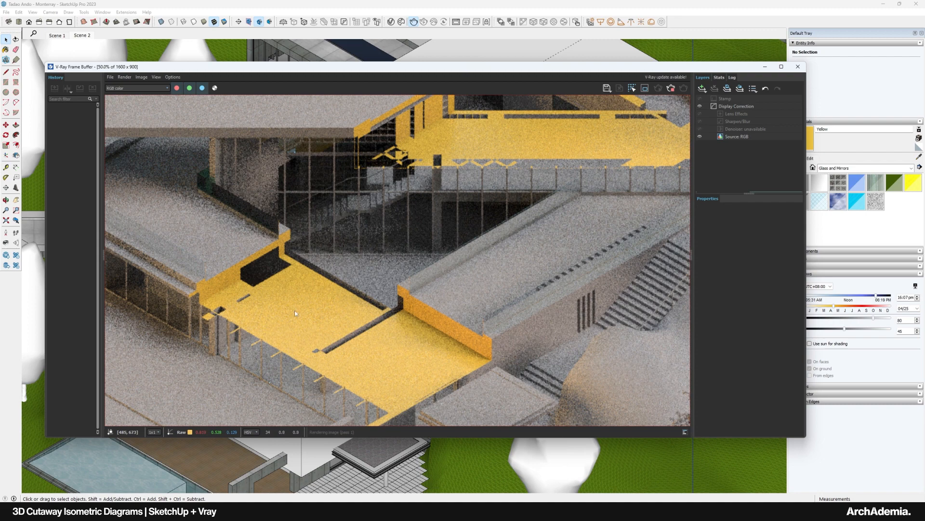
pyautogui.scroll(-5, 369, 275)
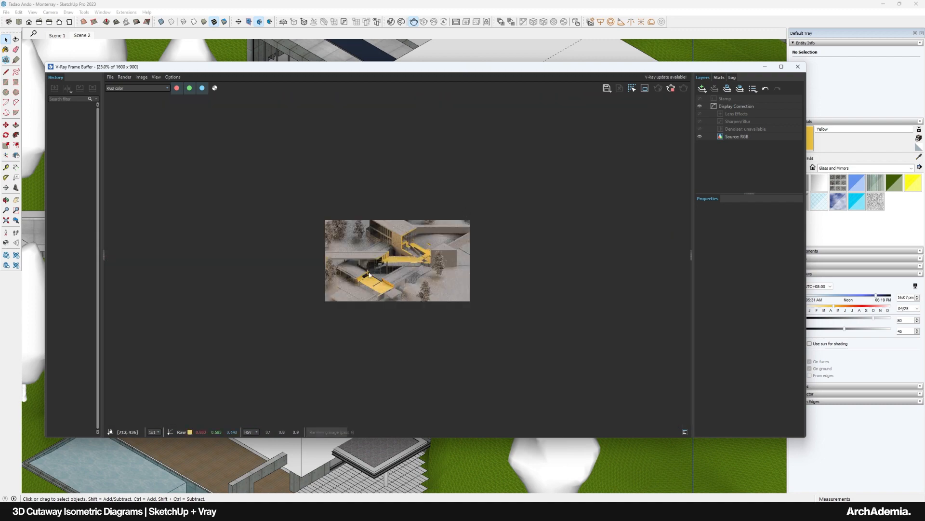
pyautogui.scroll(2, 369, 275)
pyautogui.scroll(1, 432, 209)
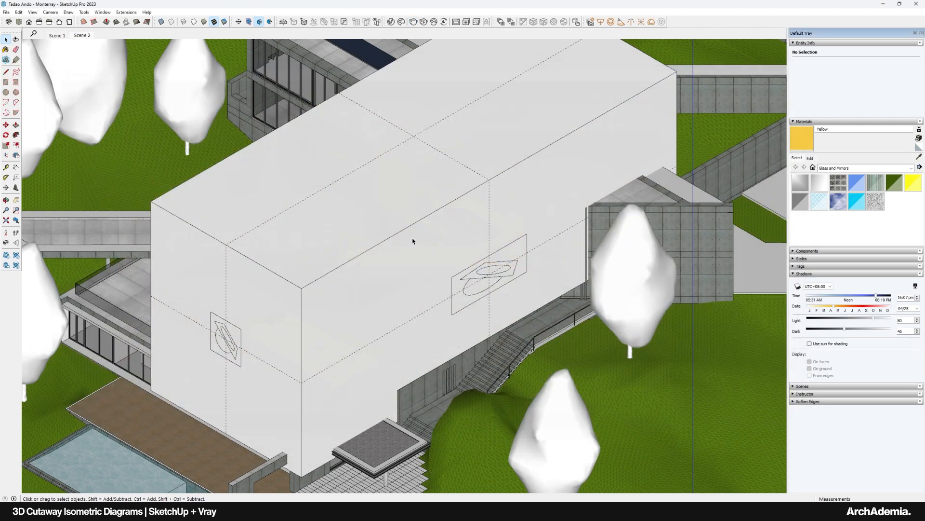
# Examine the clipping box and the building around it from several angles.
pyautogui.scroll(-3, 413, 239)
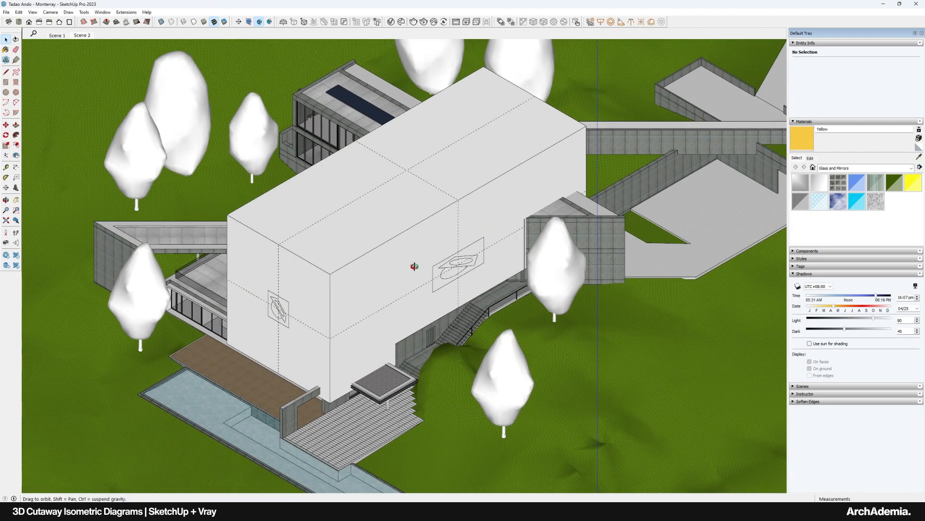
pyautogui.scroll(2, 413, 264)
pyautogui.scroll(1, 310, 244)
pyautogui.scroll(2, 357, 214)
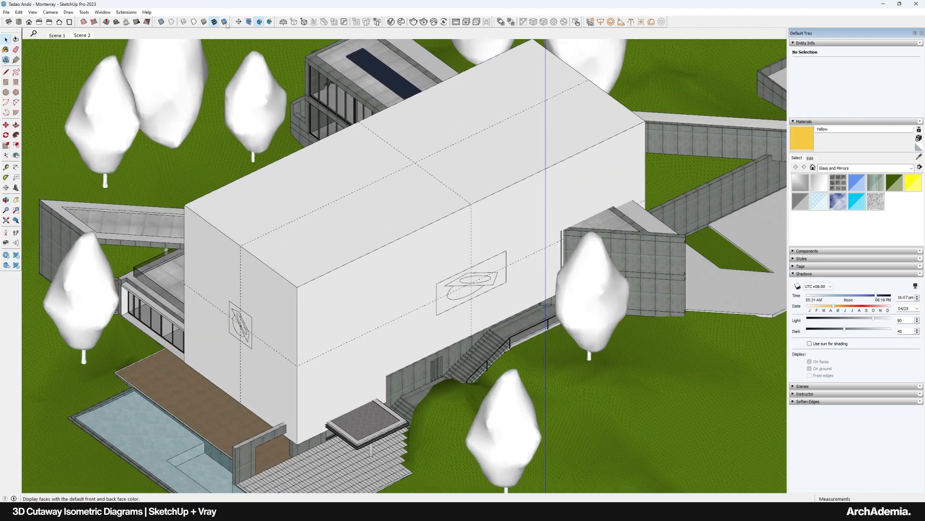
pyautogui.click(161, 22)
pyautogui.moveTo(246, 264); pyautogui.dragTo(687, 199, button='middle')
pyautogui.scroll(3, 370, 244)
pyautogui.moveTo(370, 244); pyautogui.dragTo(196, 192, button='middle')
pyautogui.scroll(-6, 195, 192)
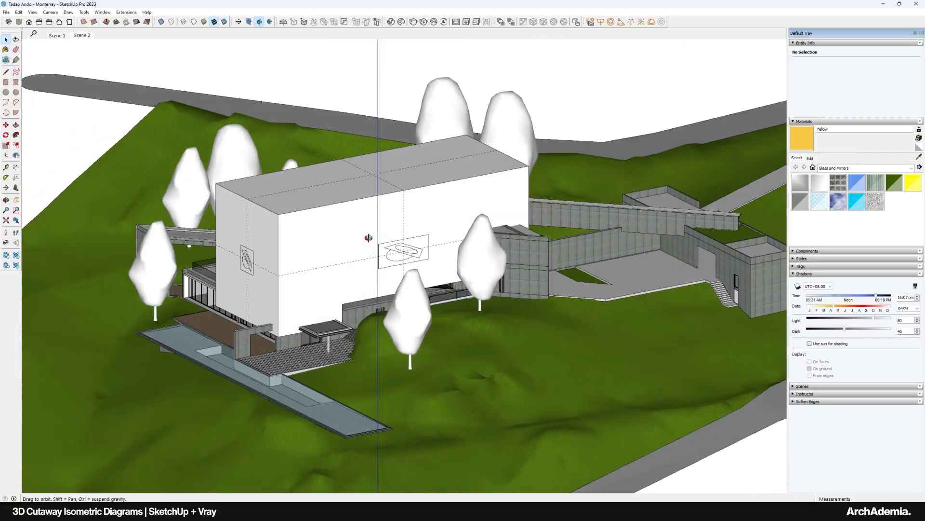
# Try to Push/Pull the underside face of the clipping box's notch.
pyautogui.scroll(3, 381, 229)
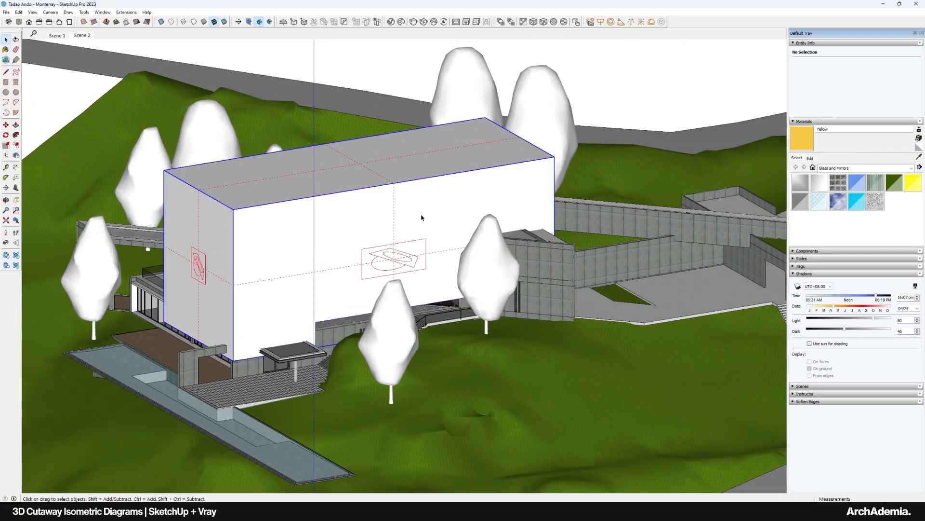
pyautogui.moveTo(421, 218); pyautogui.dragTo(323, 186, button='middle')
pyautogui.scroll(6, 364, 279)
pyautogui.moveTo(415, 273); pyautogui.dragTo(395, 256, button='middle')
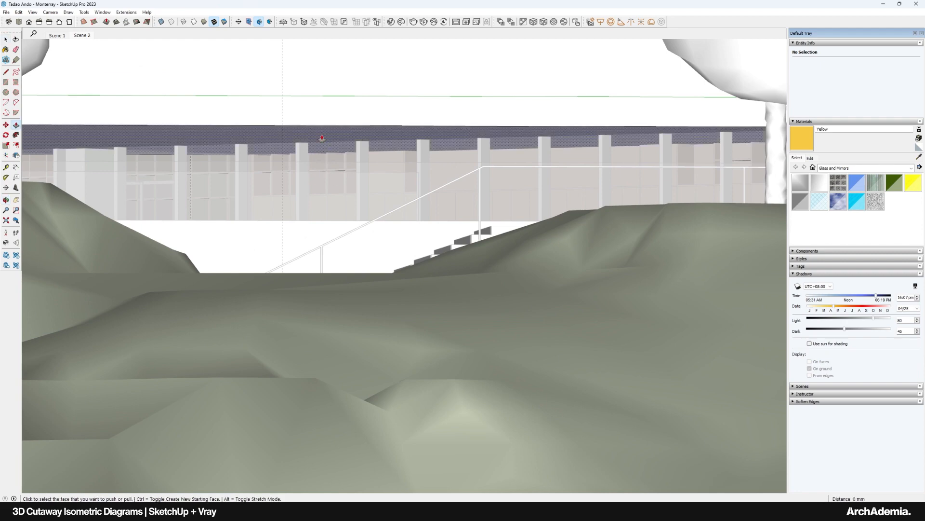
pyautogui.click(322, 138)
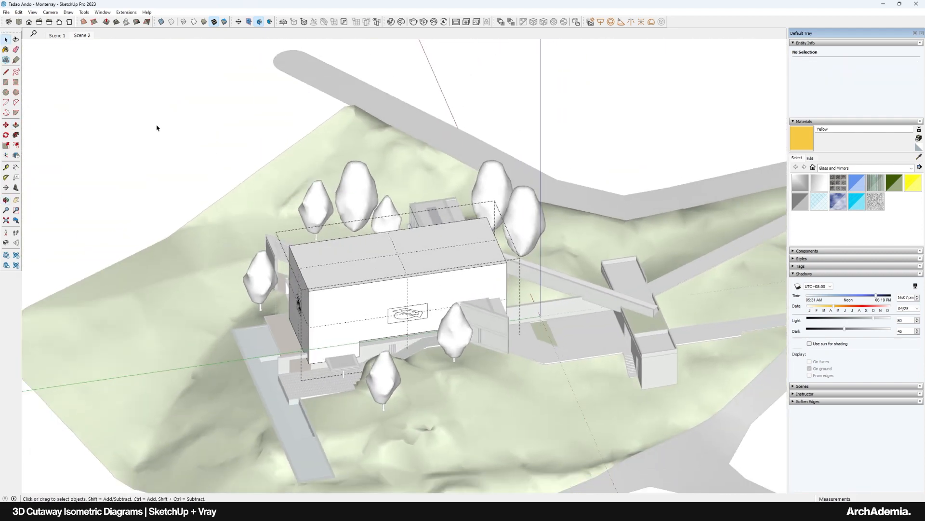
# Hide the clipping box and select the building group to inspect the uncovered roofs and glazing.
pyautogui.rightClick(352, 269)
pyautogui.click(369, 290)
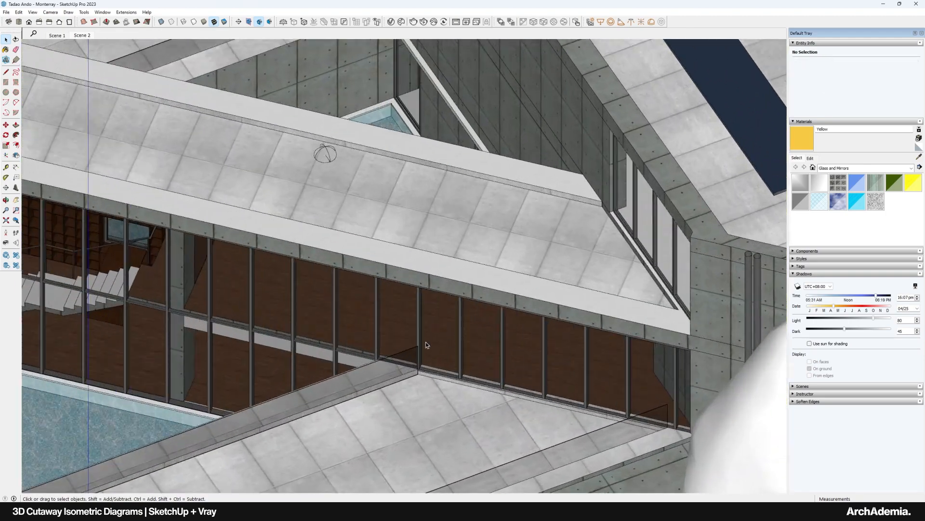
pyautogui.moveTo(320, 151); pyautogui.dragTo(395, 256, button='middle')
pyautogui.click(385, 258)
pyautogui.scroll(-3, 396, 256)
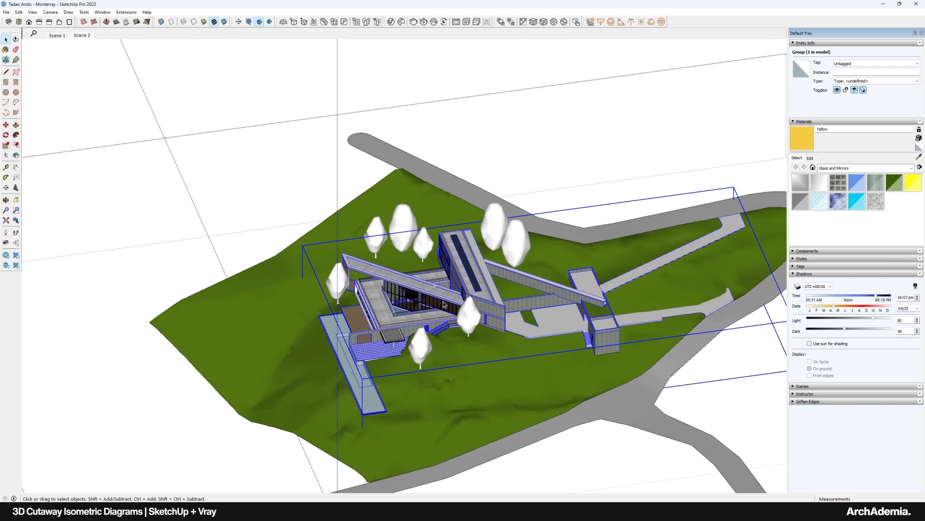
pyautogui.moveTo(299, 154); pyautogui.dragTo(258, 136, button='middle')
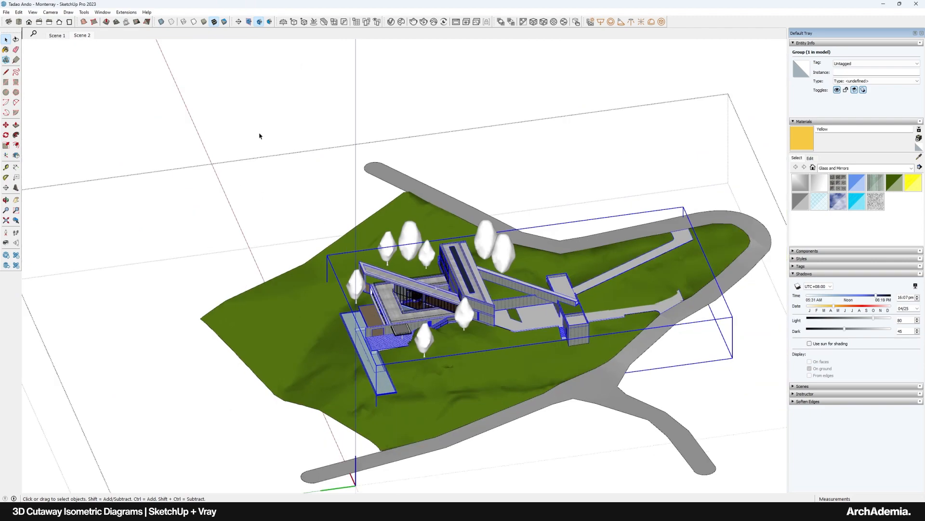
pyautogui.scroll(2, 435, 323)
pyautogui.scroll(4, 435, 323)
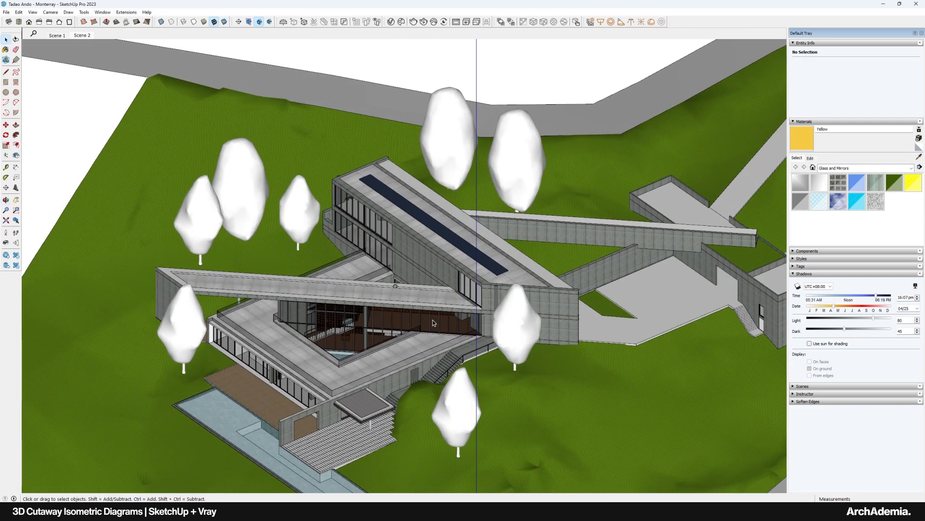
pyautogui.scroll(2, 276, 180)
# Draw a rectangle about 24.5 m by 27.1 m on the empty ground away from the terrain.
pyautogui.click(80, 36)
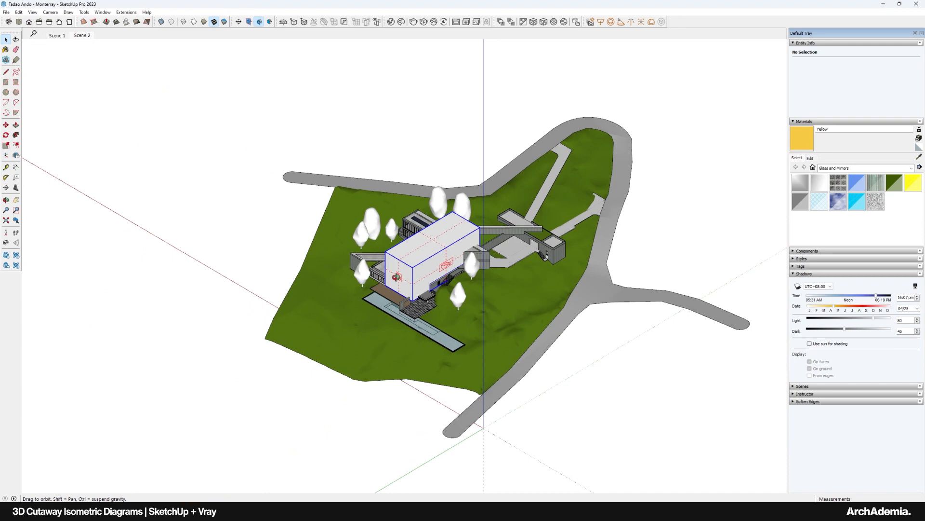
pyautogui.moveTo(396, 276); pyautogui.dragTo(385, 275)
pyautogui.press('space')
pyautogui.click(374, 274)
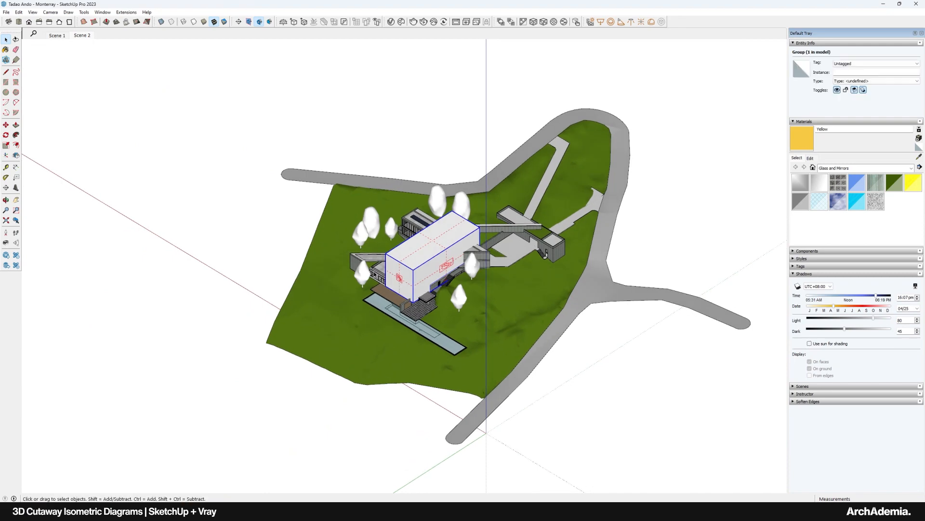
pyautogui.keyDown('shift'); pyautogui.moveTo(153, 167); pyautogui.dragTo(185, 223, button='middle'); pyautogui.keyUp('shift')
pyautogui.click(282, 218)
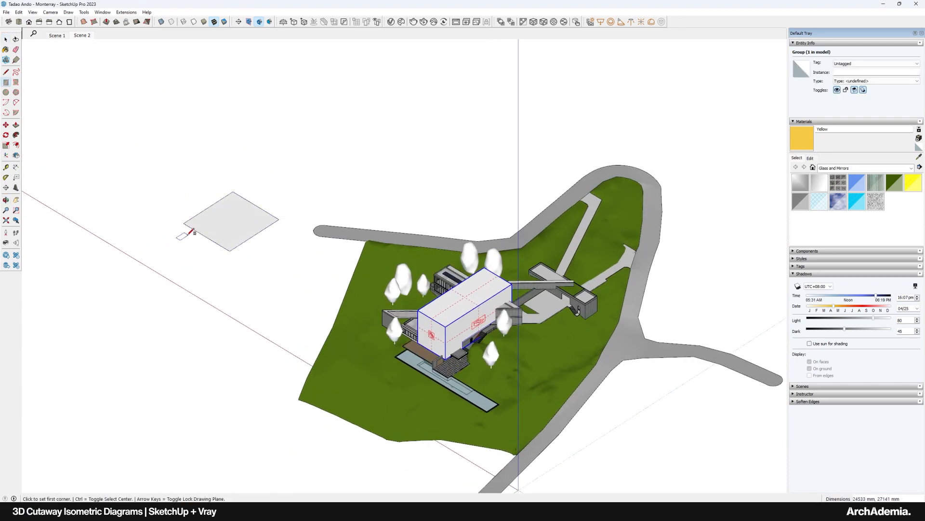
# Offset the rectangle's outline inward to form a narrow wall ring.
pyautogui.scroll(3, 185, 233)
pyautogui.click(16, 144)
pyautogui.click(295, 230)
pyautogui.scroll(2, 290, 228)
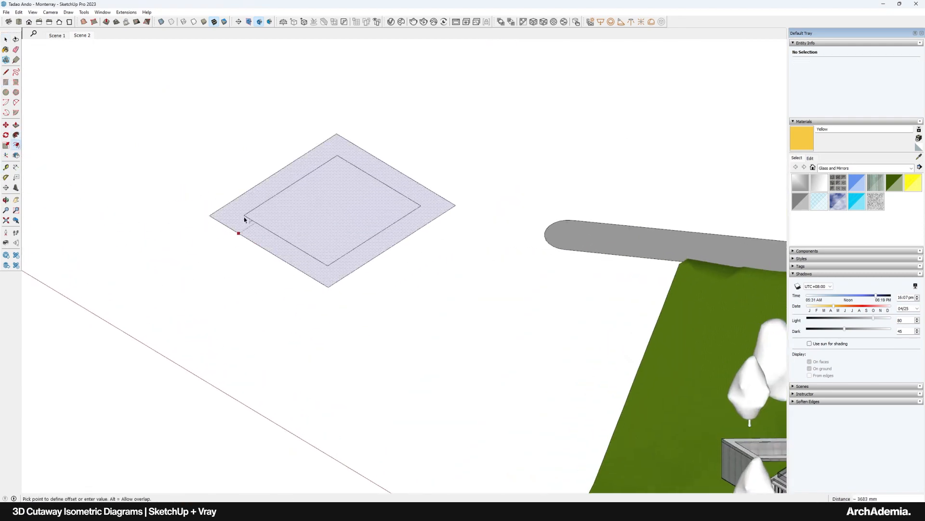
pyautogui.click(223, 221)
# Push/Pull the wall ring upward about 17.5 m to make a hollow test box.
pyautogui.press('p')
pyautogui.click(222, 221)
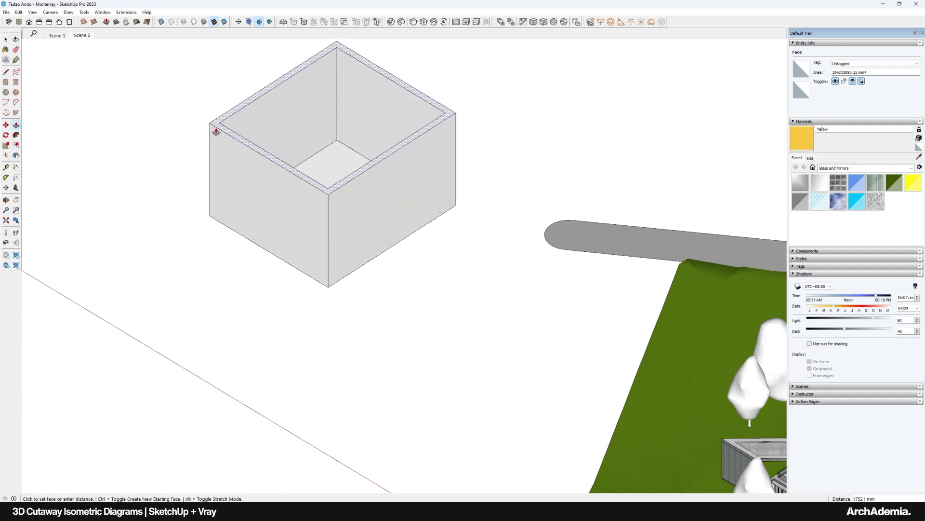
pyautogui.click(215, 131)
pyautogui.press('space')
# Close the open underside of the test box's walls by drawing lines across the ring, and erase the leftover lines.
pyautogui.moveTo(327, 177); pyautogui.dragTo(314, 155, button='middle')
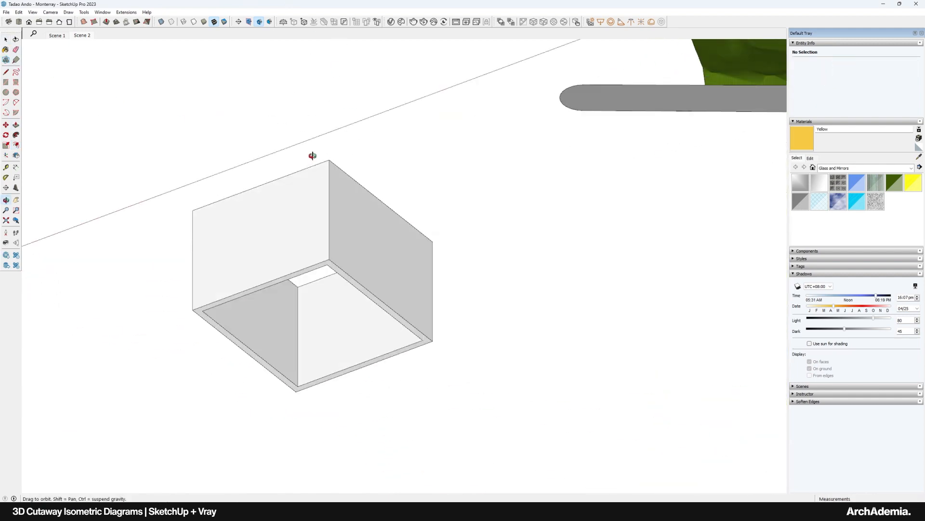
pyautogui.scroll(5, 340, 256)
pyautogui.scroll(-5, 337, 250)
pyautogui.moveTo(351, 262); pyautogui.dragTo(275, 221, button='middle')
pyautogui.scroll(3, 275, 222)
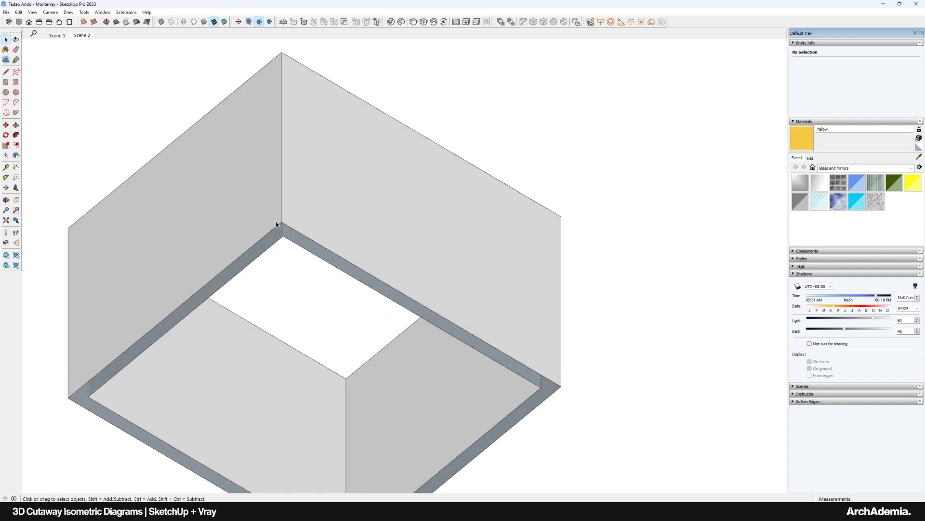
pyautogui.press('l')
pyautogui.click(284, 235)
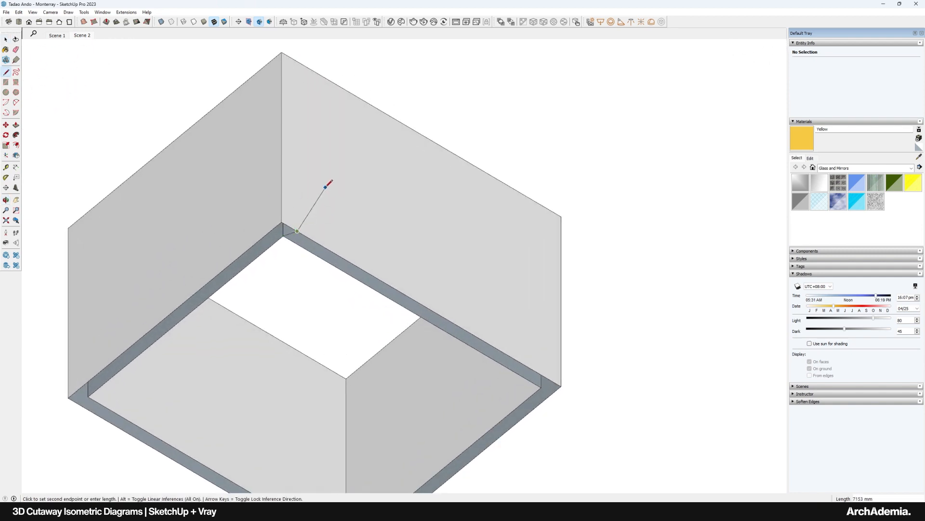
pyautogui.click(360, 268)
pyautogui.scroll(3, 282, 218)
pyautogui.press('e')
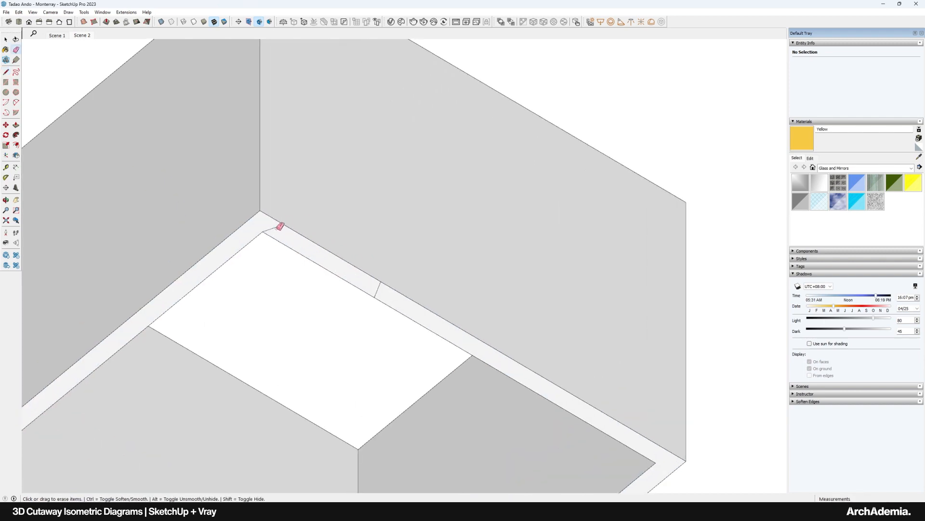
# Copy the clipping box and position the copy so it overlaps the upper back part of the test box's walls.
pyautogui.scroll(-5, 407, 189)
pyautogui.moveTo(407, 188); pyautogui.dragTo(225, 220, button='middle')
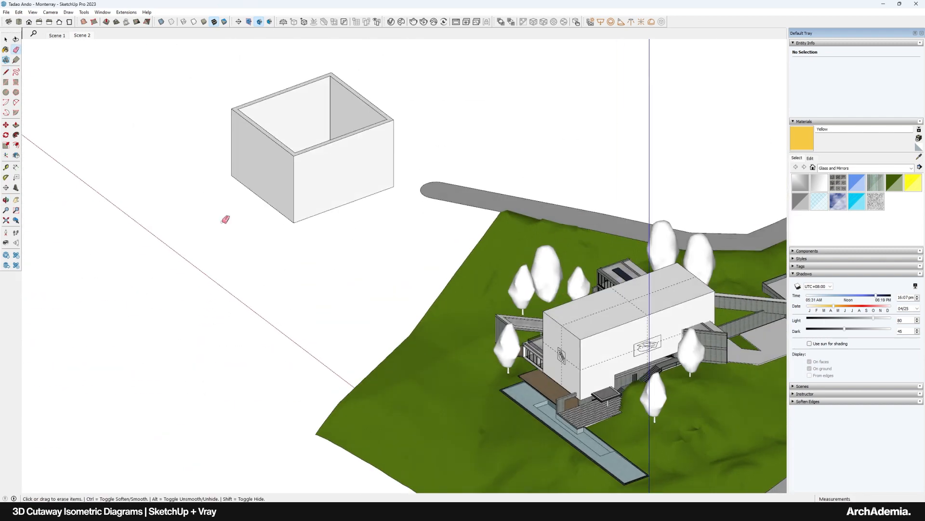
pyautogui.scroll(-3, 260, 188)
pyautogui.moveTo(260, 188); pyautogui.dragTo(328, 183, button='middle')
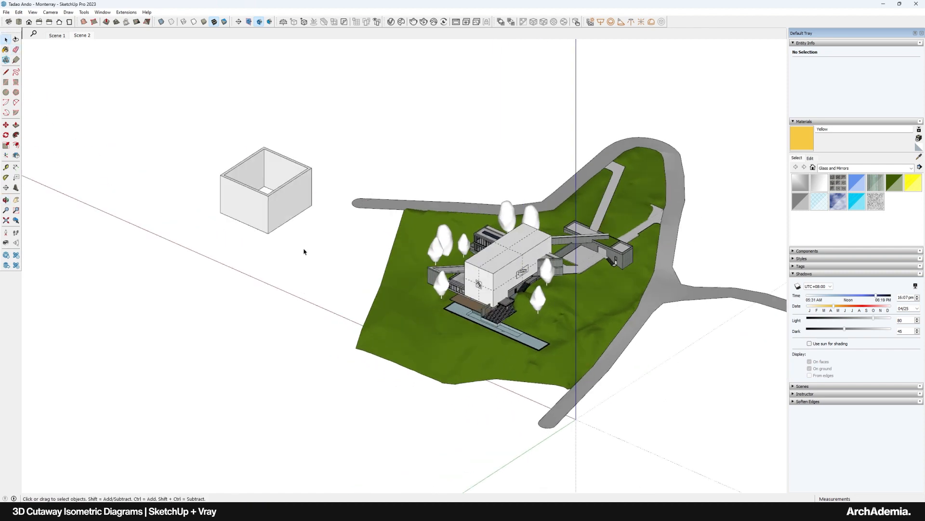
pyautogui.press('ctrl')
pyautogui.click(497, 270)
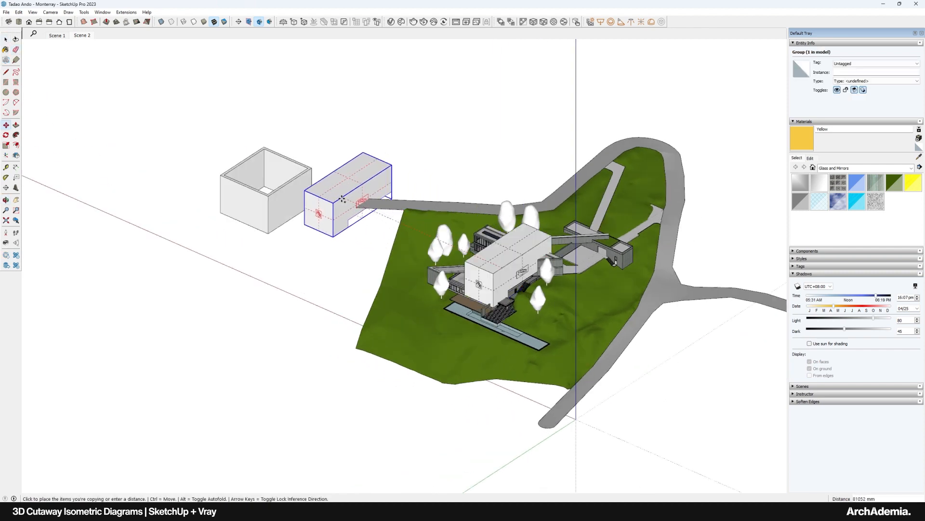
pyautogui.click(244, 154)
pyautogui.scroll(6, 244, 161)
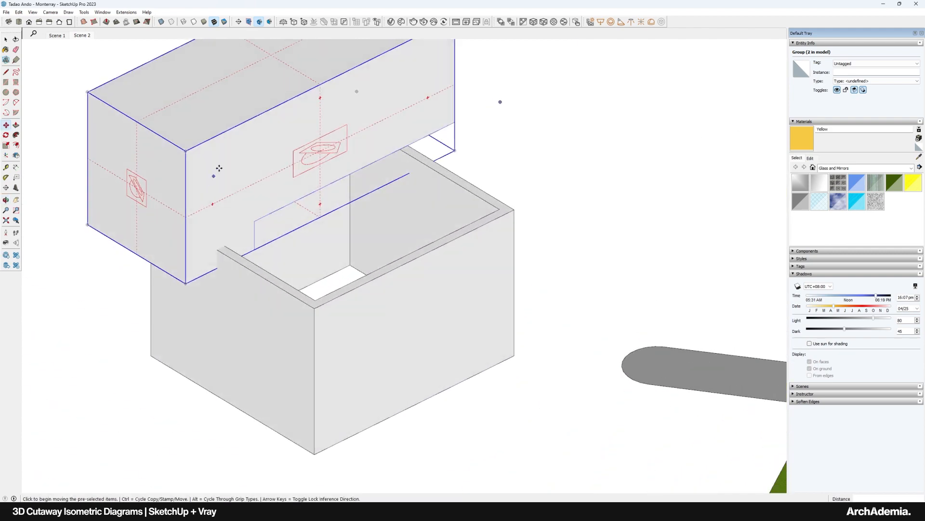
pyautogui.click(224, 140)
pyautogui.click(225, 173)
# Frame the test box and render it interactively in V-Ray to check its yellow cut surfaces.
pyautogui.scroll(3, 218, 197)
pyautogui.keyDown('shift'); pyautogui.moveTo(240, 190); pyautogui.dragTo(265, 163, button='middle'); pyautogui.keyUp('shift')
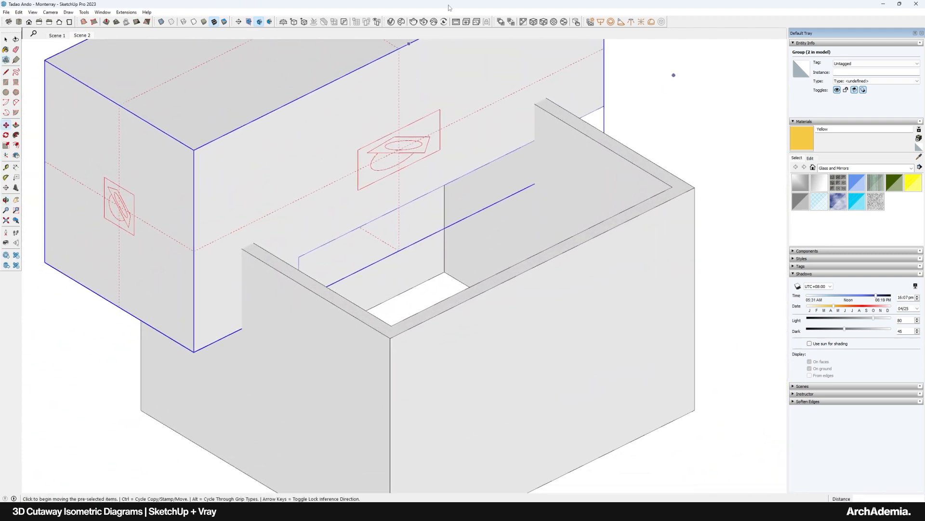
pyautogui.click(413, 22)
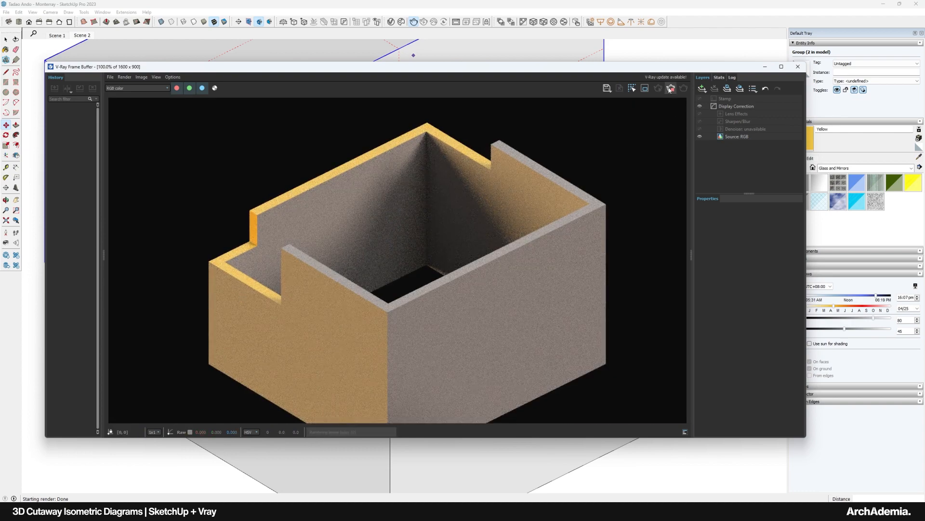
# Close the render and delete the test box together with its clipping box copy, returning to the building model.
pyautogui.click(798, 66)
pyautogui.scroll(-3, 259, 217)
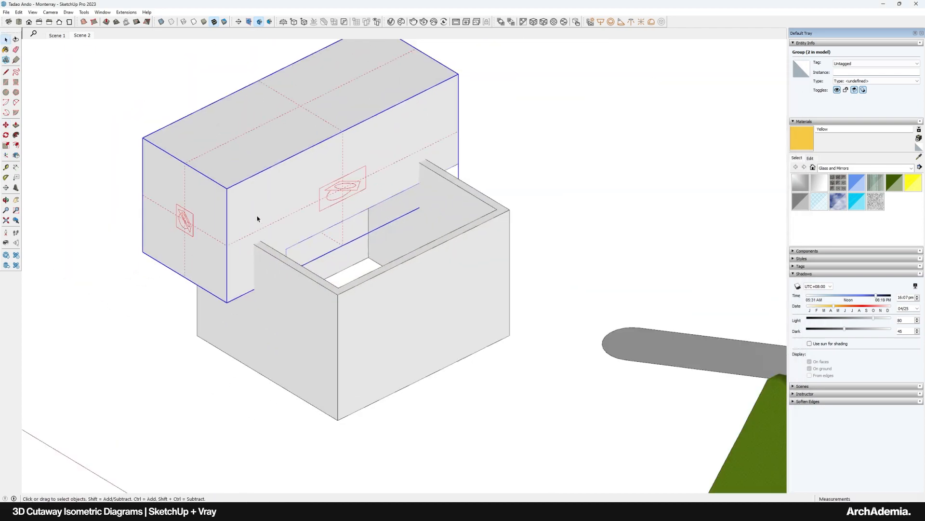
pyautogui.press('h')
pyautogui.scroll(-4, 282, 240)
pyautogui.scroll(-3, 370, 323)
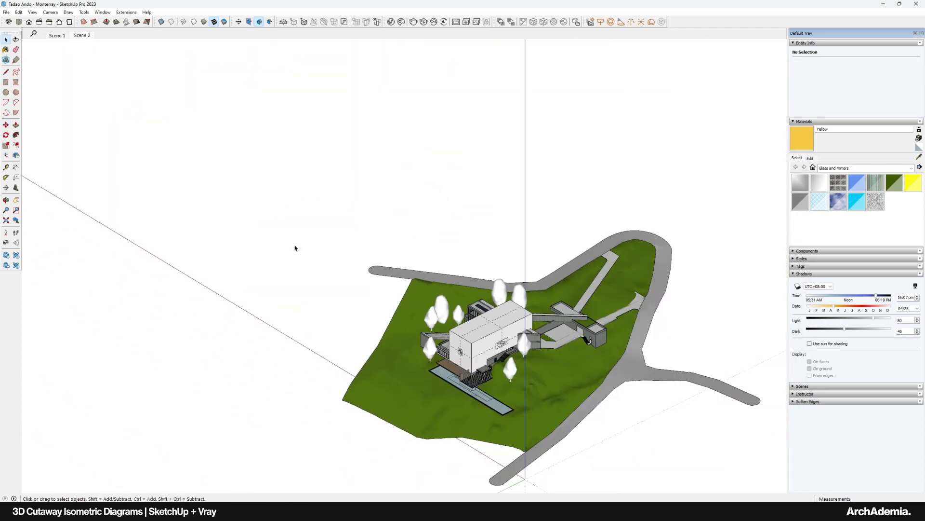
pyautogui.moveTo(296, 248); pyautogui.dragTo(412, 340, button='middle')
pyautogui.scroll(6, 412, 340)
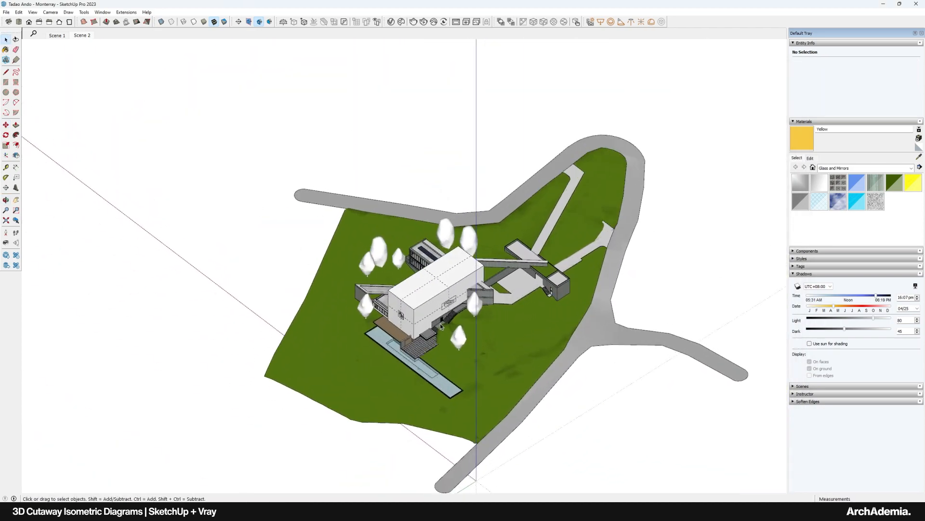
# Open the building's clipping box group for editing and hide the rest of the model.
pyautogui.click(393, 261)
pyautogui.scroll(1, 393, 261)
pyautogui.scroll(-5, 393, 261)
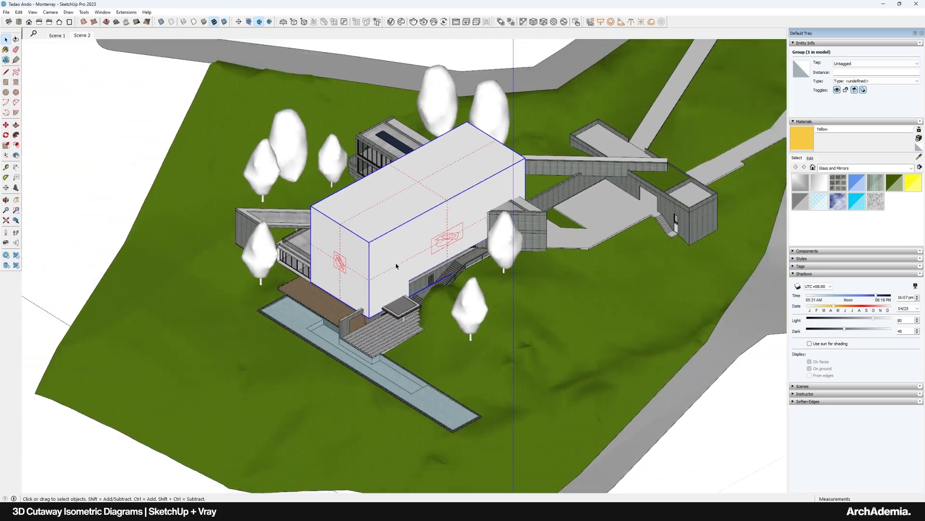
pyautogui.scroll(5, 394, 258)
pyautogui.doubleClick(394, 257)
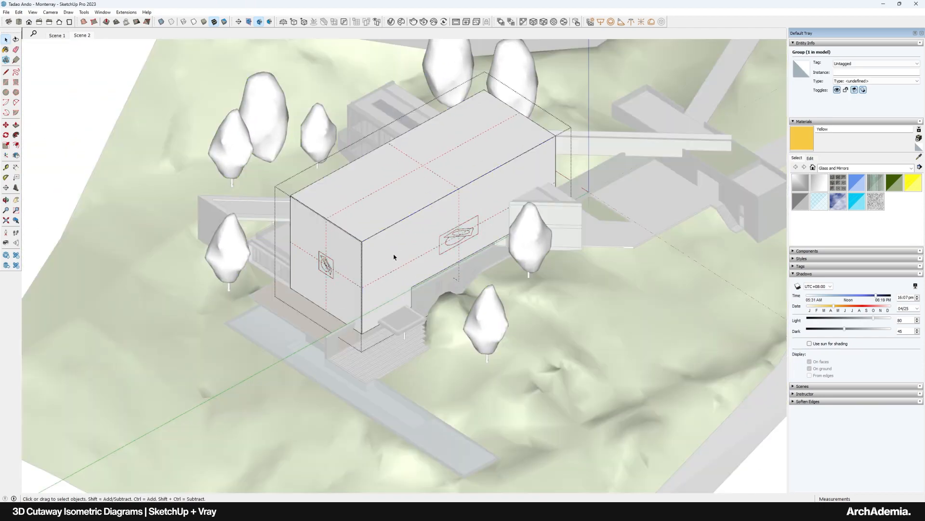
pyautogui.moveTo(394, 257); pyautogui.dragTo(333, 244, button='middle')
pyautogui.scroll(3, 331, 248)
pyautogui.click(33, 12)
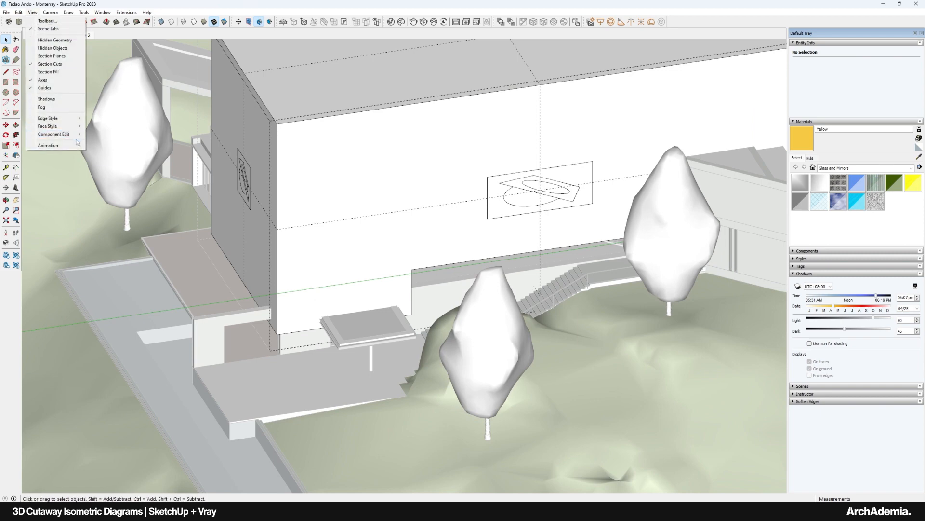
pyautogui.moveTo(77, 139)
pyautogui.click(113, 134)
pyautogui.moveTo(392, 227); pyautogui.dragTo(88, 115, button='middle')
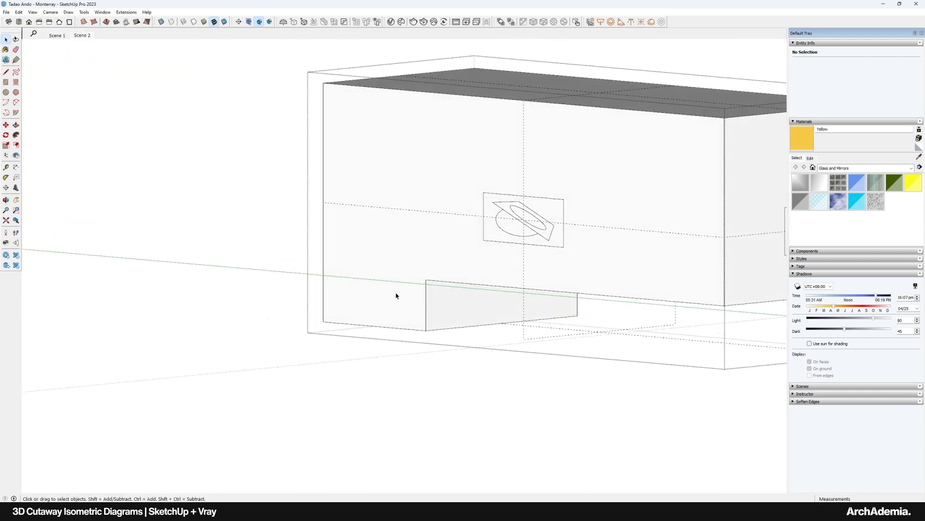
# Push/Pull the notch's inner face flush with the box's end to restore a plain box, and exit the group.
pyautogui.press('p')
pyautogui.click(438, 320)
pyautogui.click(324, 322)
pyautogui.moveTo(350, 193); pyautogui.dragTo(390, 255, button='middle')
pyautogui.scroll(-2, 352, 223)
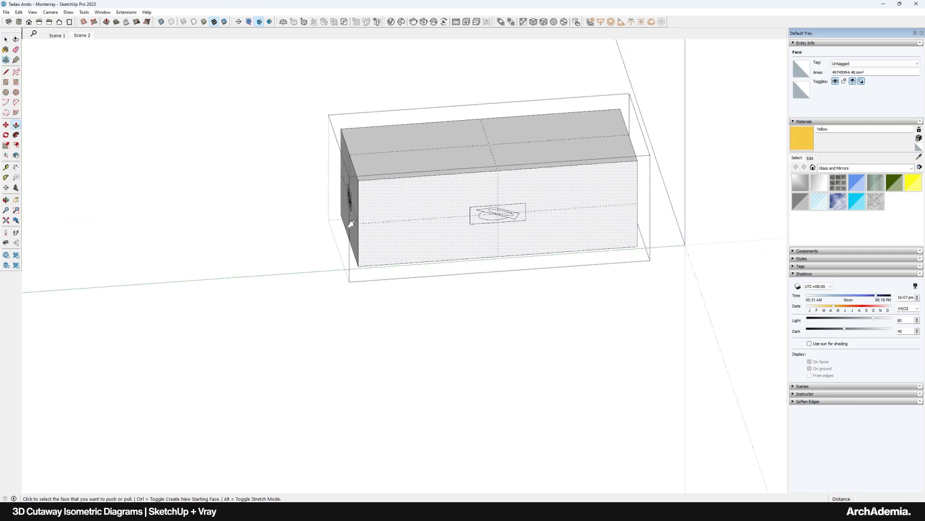
pyautogui.moveTo(352, 224); pyautogui.dragTo(502, 277, button='middle')
pyautogui.click(5, 39)
pyautogui.click(135, 85)
pyautogui.click(388, 235)
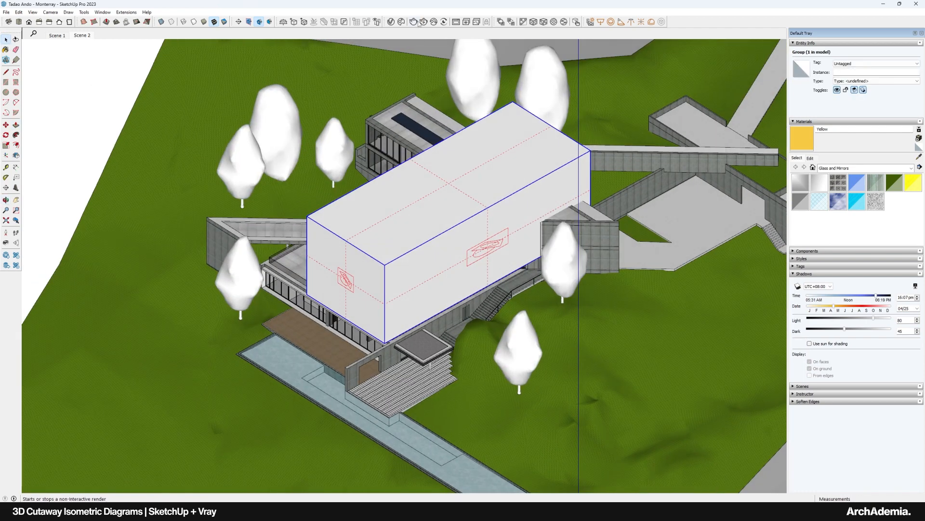
# Shorten the clipping box along the green axis to a scale of about 0.55, exposing the courtyard side.
pyautogui.click(456, 22)
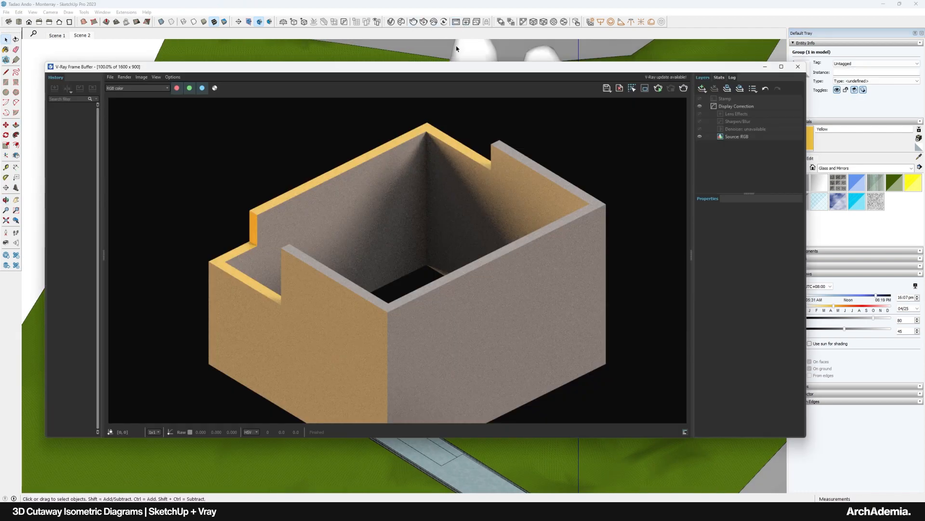
pyautogui.click(797, 67)
pyautogui.press('s')
pyautogui.click(346, 280)
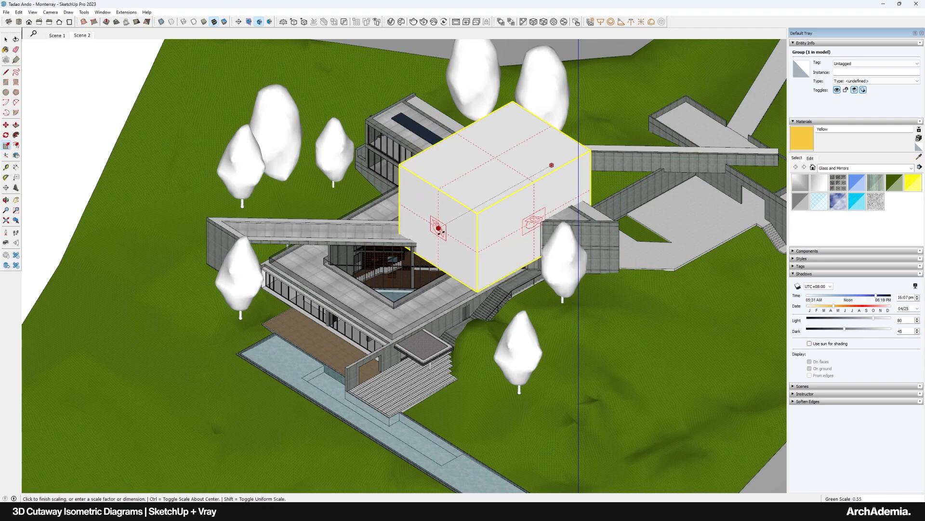
# Restore the Scene 2 view and render it interactively in V-Ray to check the shortened cut.
pyautogui.click(80, 36)
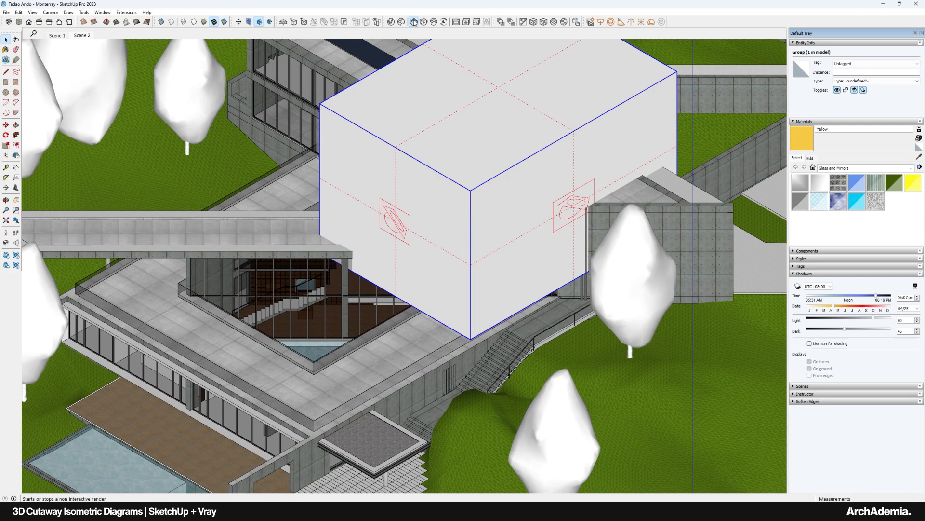
pyautogui.click(414, 22)
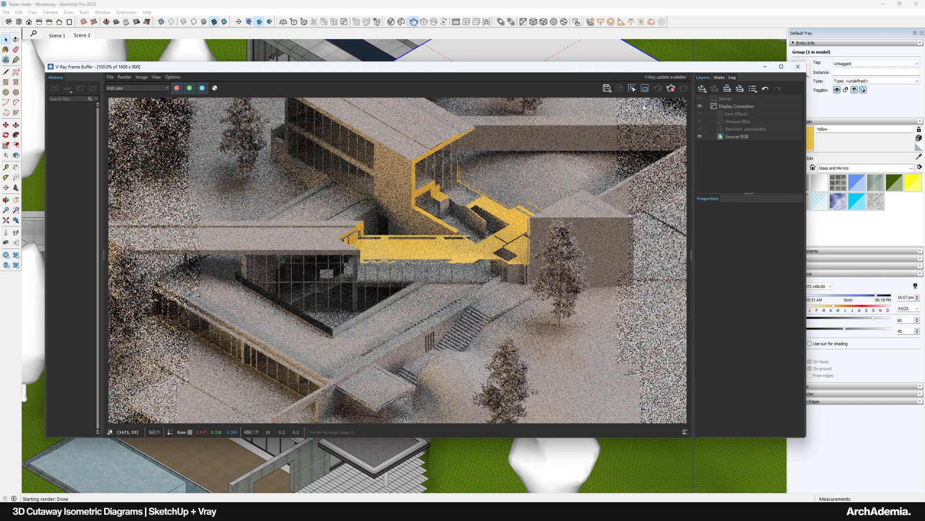
pyautogui.click(796, 69)
# Rescale the clipping box along the green axis from both ends, shortening its far end to about 0.70.
pyautogui.scroll(-3, 458, 244)
pyautogui.press('s')
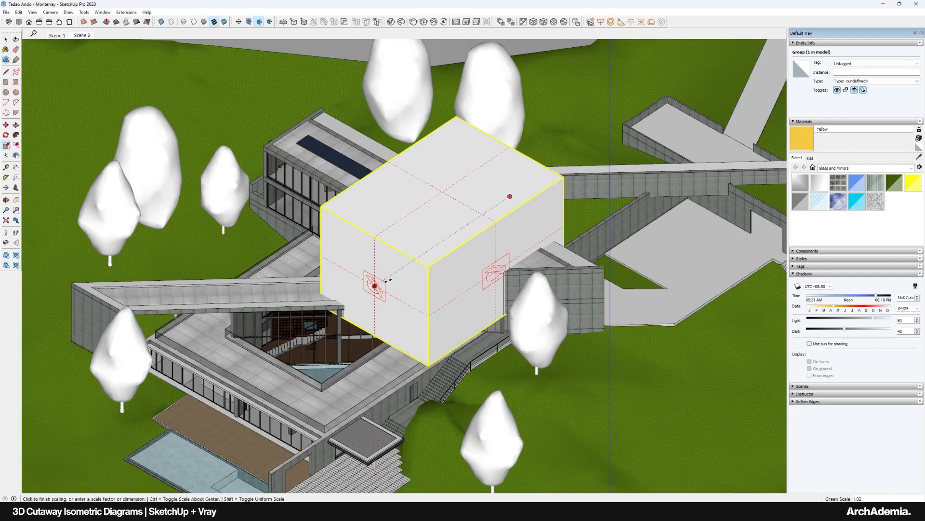
pyautogui.click(390, 270)
pyautogui.moveTo(402, 299); pyautogui.dragTo(550, 270, button='middle')
pyautogui.click(458, 237)
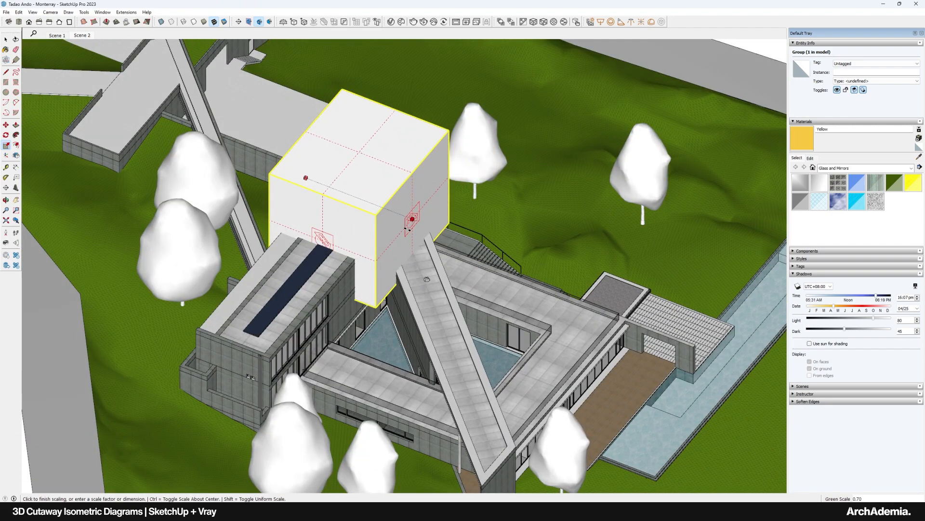
pyautogui.click(411, 219)
# Scale the clipping box along the red axis, pulling one side inward and extending the opposite side to about 1.34.
pyautogui.moveTo(411, 219); pyautogui.dragTo(136, 244, button='middle')
pyautogui.moveTo(434, 274); pyautogui.dragTo(339, 281, button='middle')
pyautogui.click(481, 285)
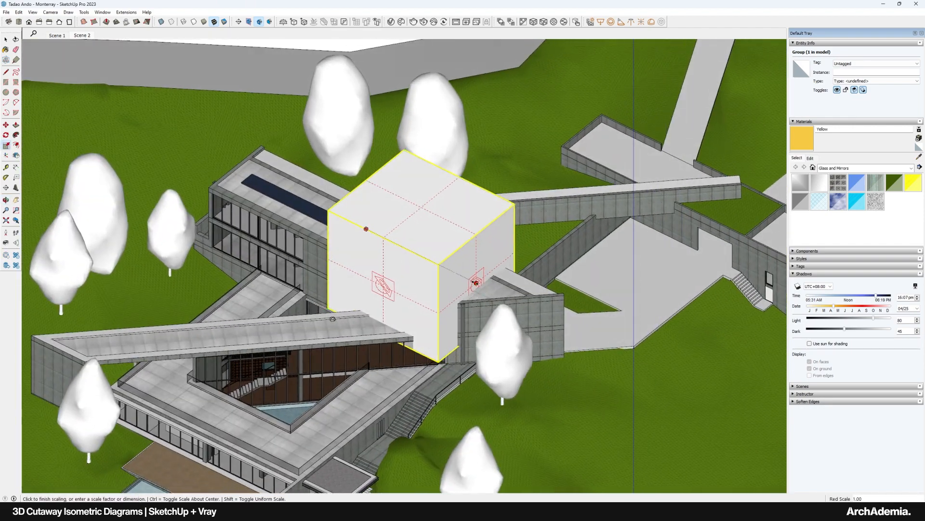
pyautogui.click(455, 273)
pyautogui.click(366, 229)
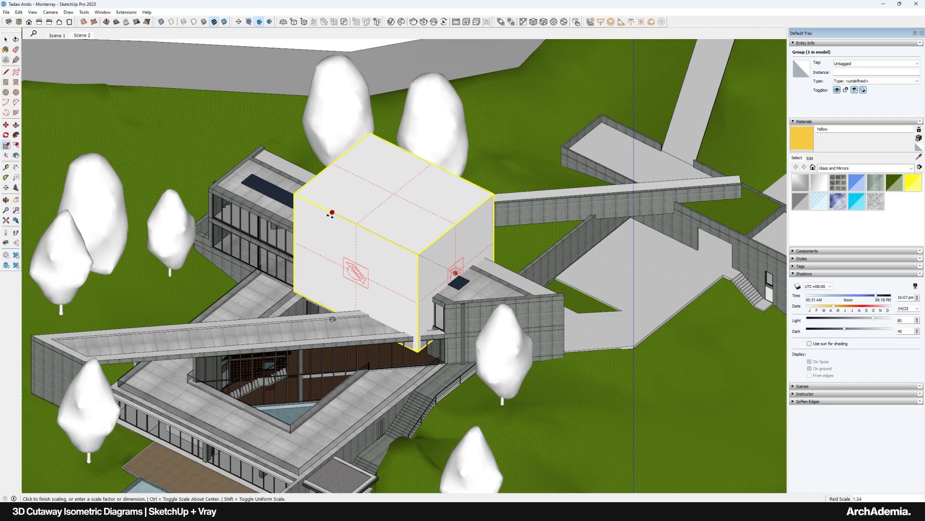
pyautogui.click(6, 40)
# Frame the clipping box close up and update Scene 2 with this view.
pyautogui.scroll(5, 386, 219)
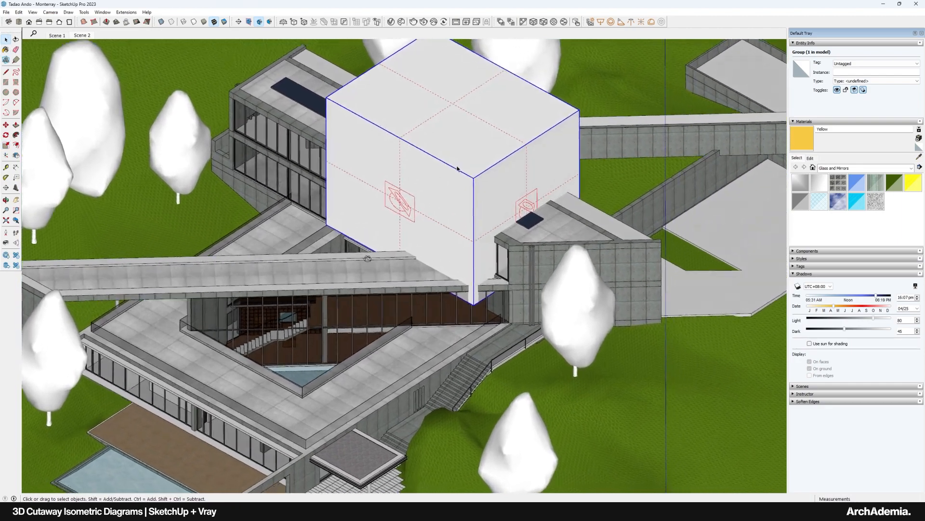
pyautogui.scroll(6, 457, 168)
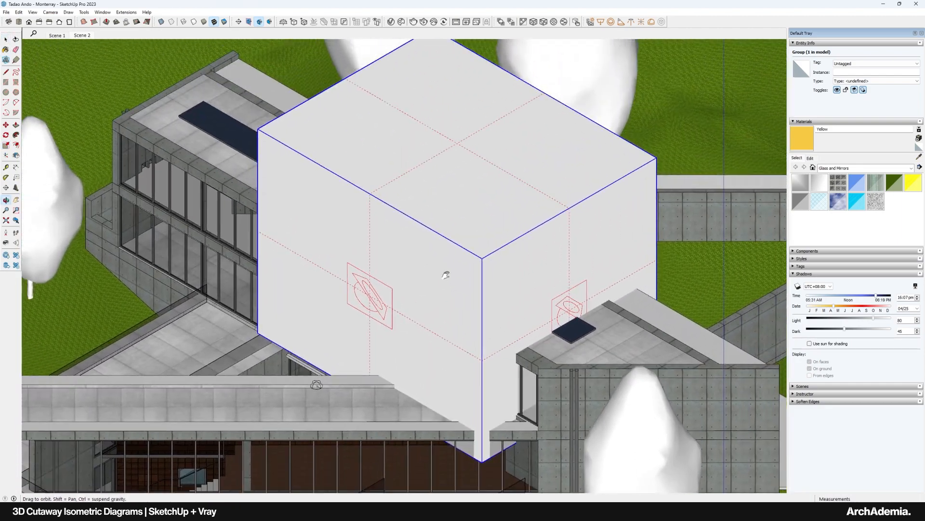
pyautogui.scroll(2, 445, 275)
pyautogui.rightClick(75, 40)
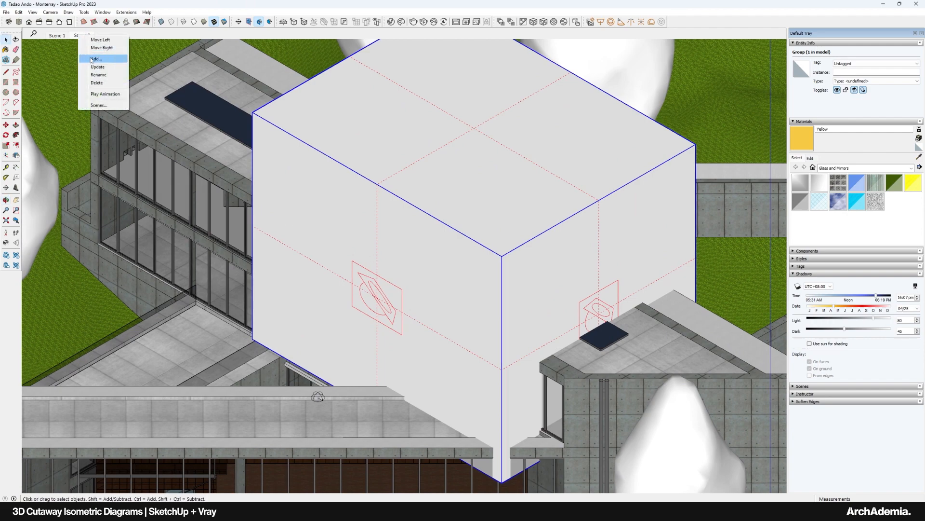
pyautogui.click(97, 68)
# Render the updated Scene 2 interactively in V-Ray to check the yellow cut surfaces, then stop the render.
pyautogui.click(414, 21)
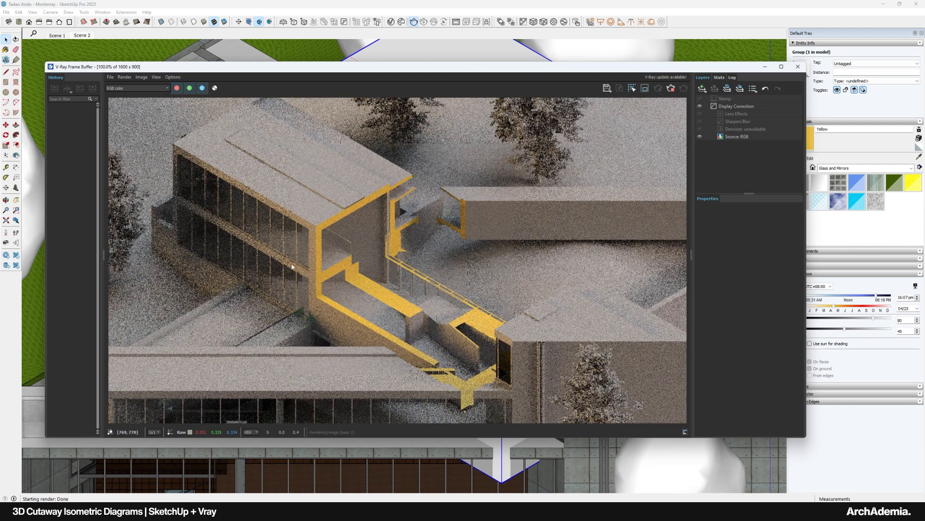
pyautogui.moveTo(426, 70); pyautogui.dragTo(426, 61)
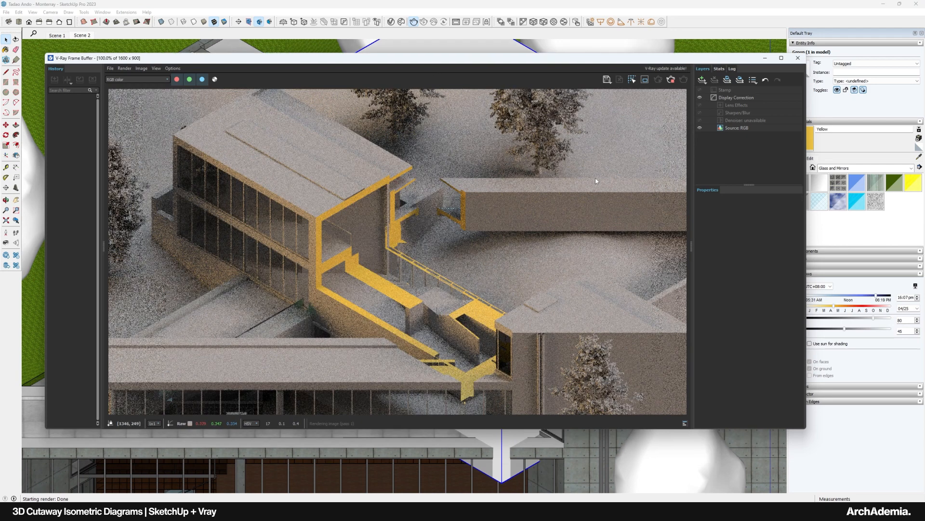
pyautogui.click(671, 79)
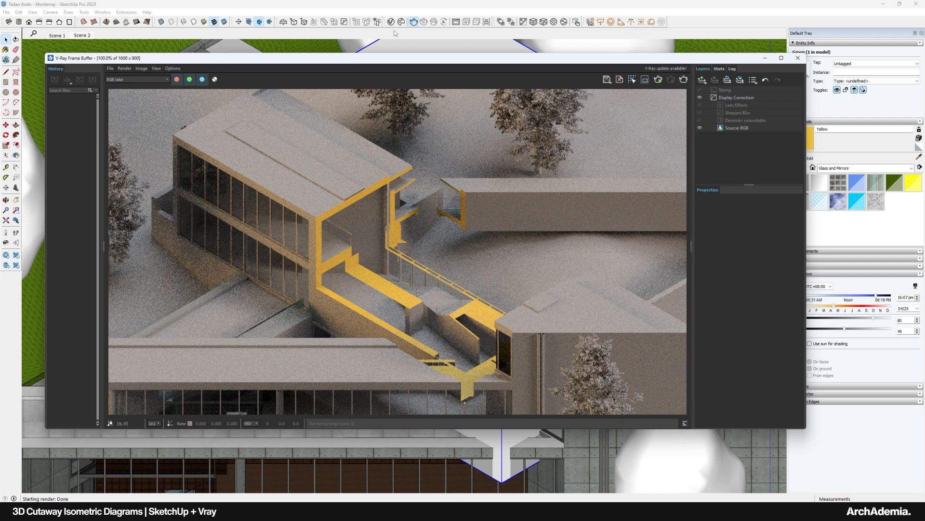
# Set the V-Ray output image width to 1400 with progressive rendering off, and run the production render.
pyautogui.click(391, 21)
pyautogui.click(594, 126)
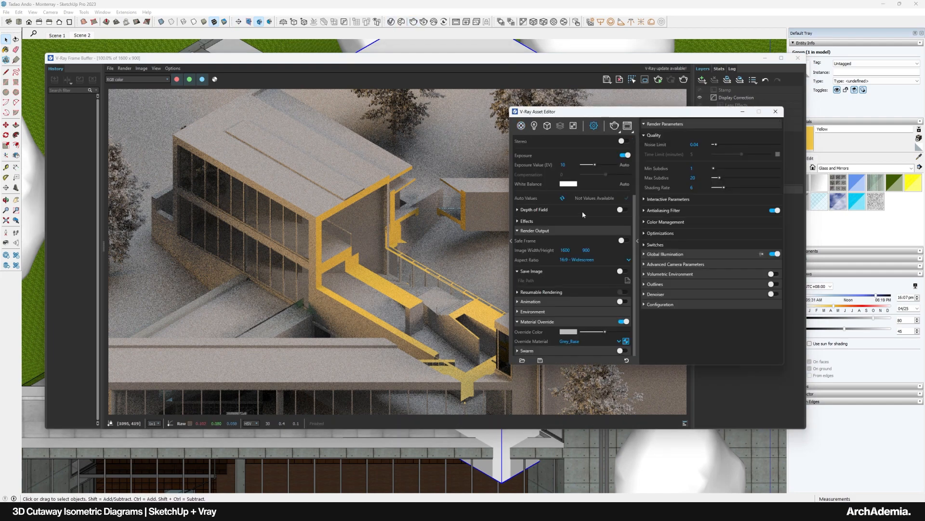
pyautogui.scroll(3, 587, 170)
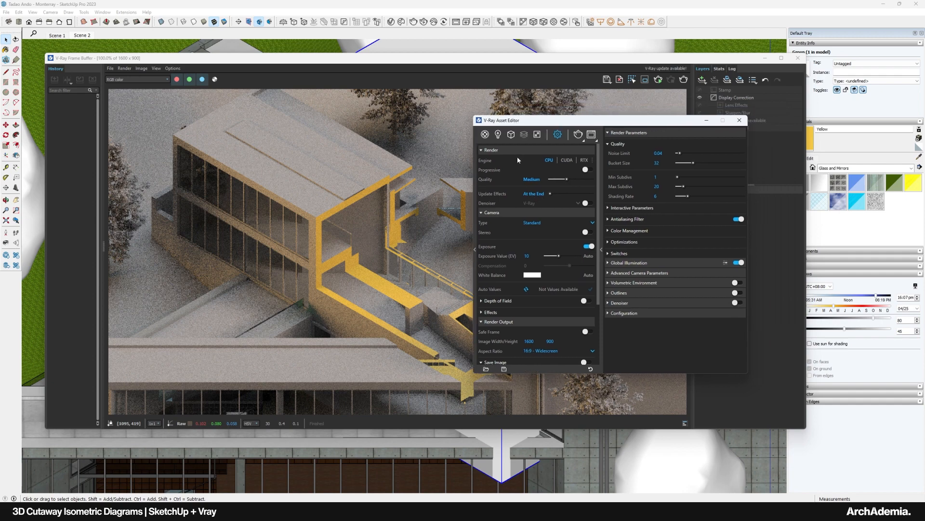
pyautogui.moveTo(553, 114); pyautogui.dragTo(499, 129)
pyautogui.click(468, 143)
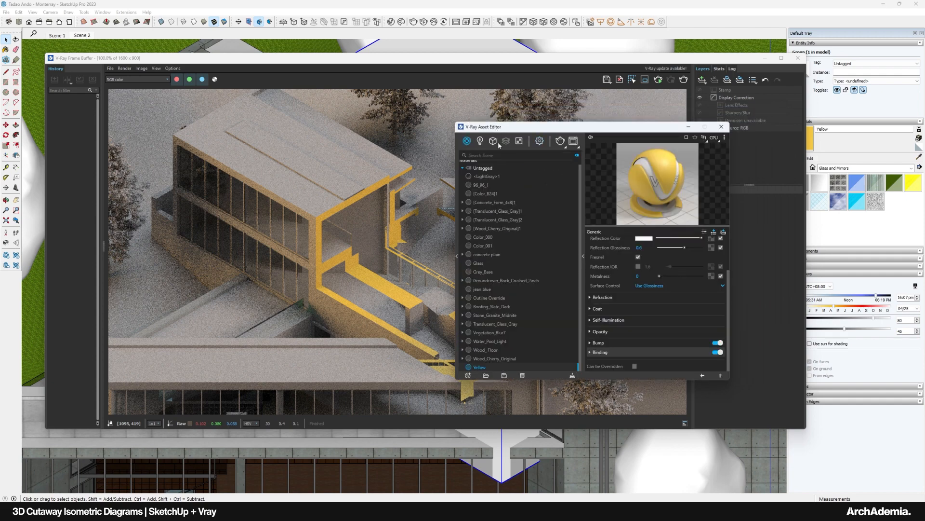
pyautogui.click(540, 141)
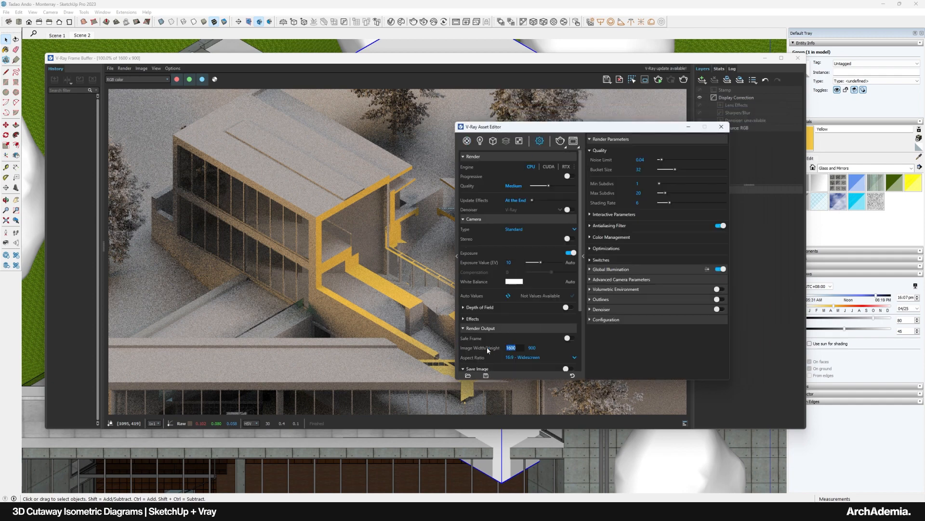
pyautogui.write('140')
pyautogui.click(561, 141)
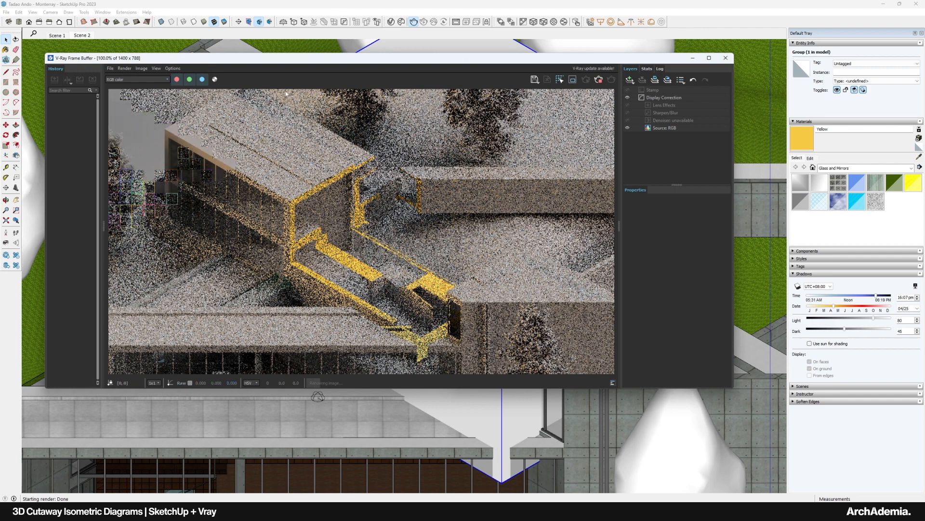
pyautogui.moveTo(282, 61); pyautogui.dragTo(296, 69)
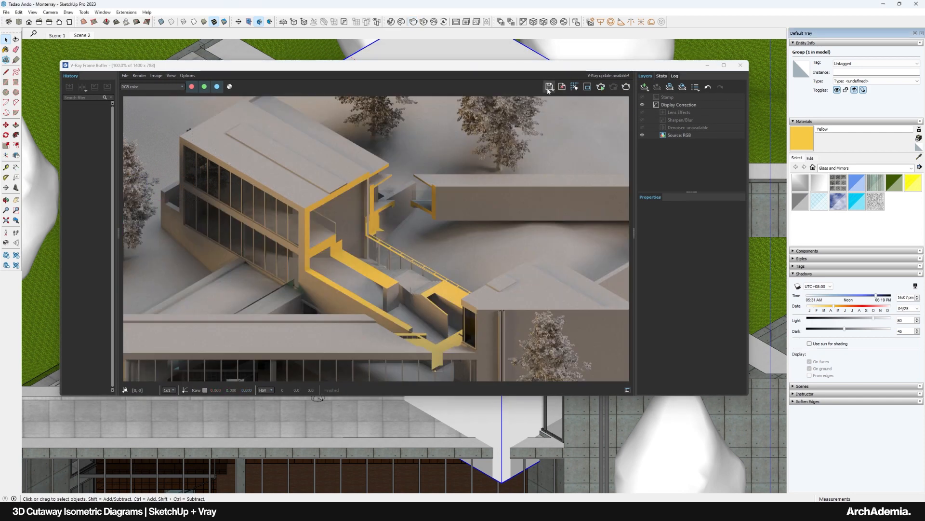
# Start saving the finished render and create a folder named Visuals inside the 3D Cutaway Axo folder.
pyautogui.click(549, 86)
pyautogui.moveTo(360, 101); pyautogui.dragTo(337, 87)
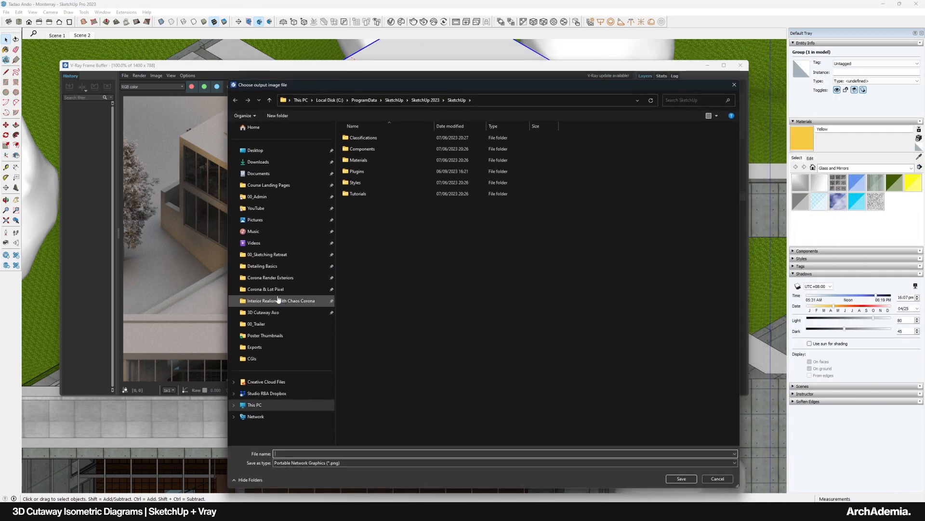
pyautogui.click(263, 312)
pyautogui.rightClick(428, 246)
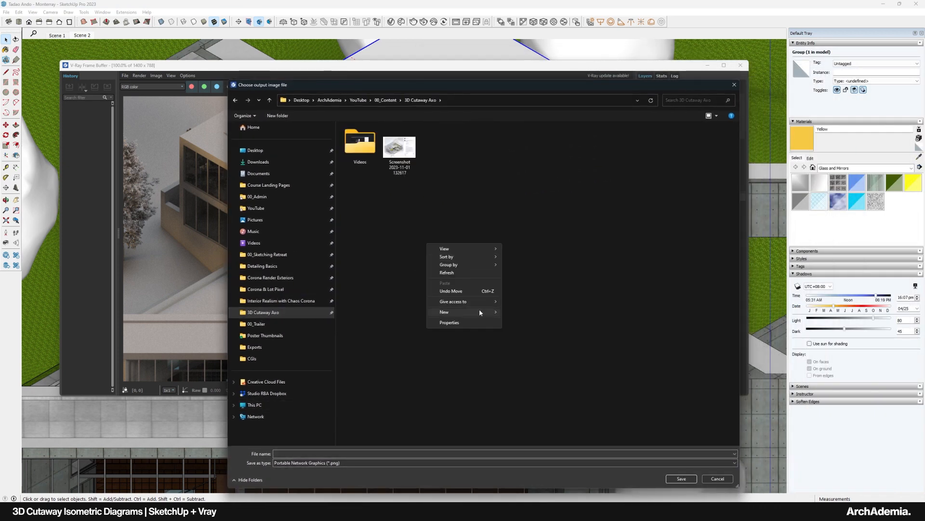
pyautogui.moveTo(480, 312)
pyautogui.click(534, 313)
pyautogui.write('Visuals')
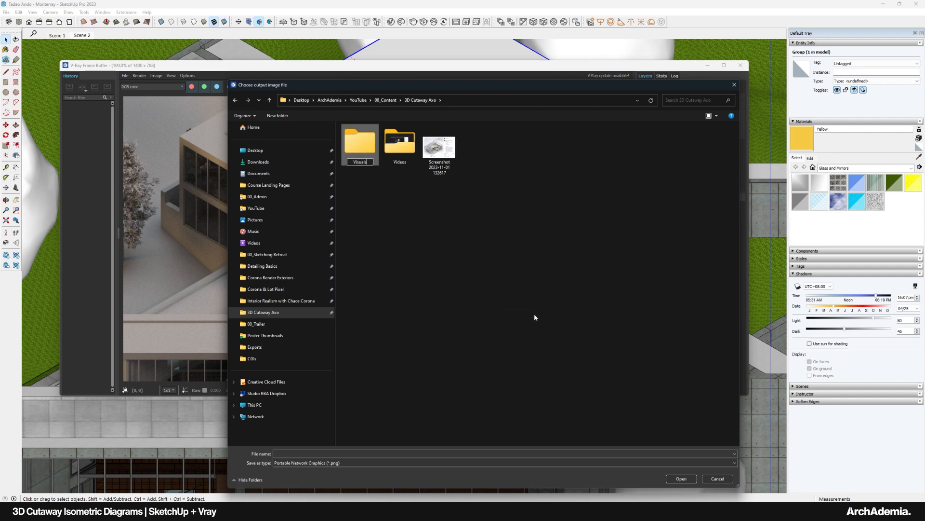
pyautogui.press('Return')
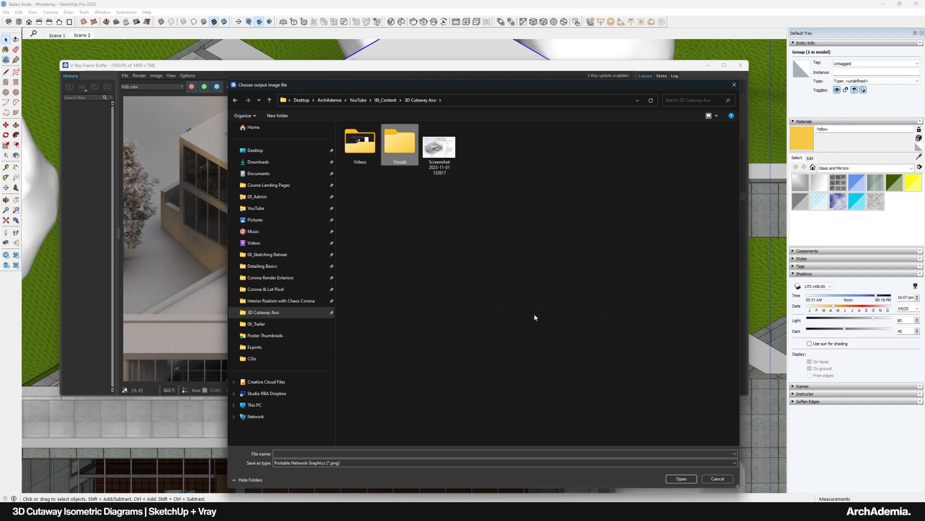
# Save the render as a PNG named "No Linework" in the Visuals folder.
pyautogui.doubleClick(399, 145)
pyautogui.click(310, 454)
pyautogui.write('No L')
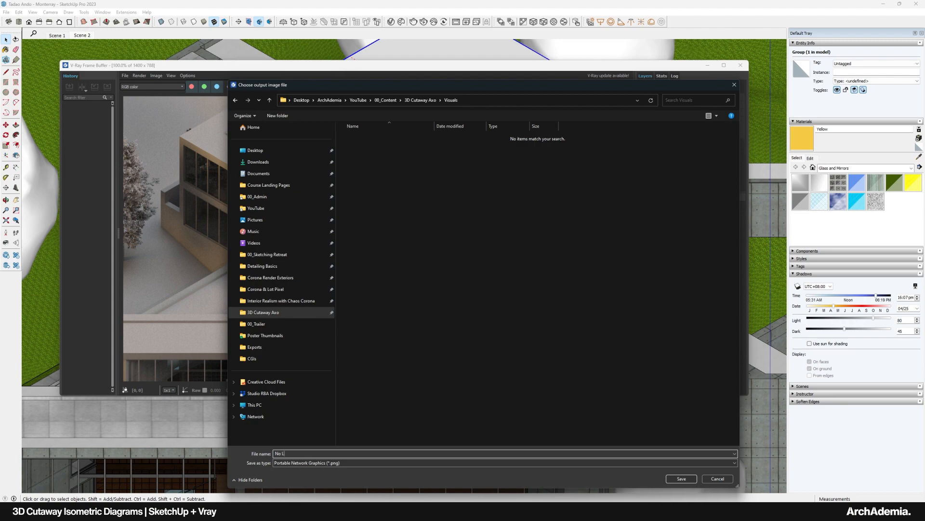
pyautogui.write('inework')
pyautogui.press('Return')
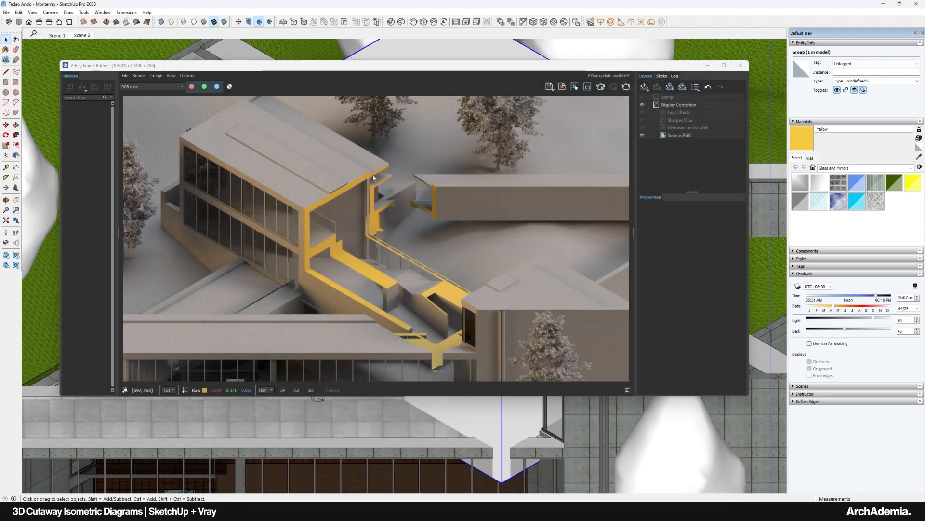
# Set the V-Ray material override to the Outline Override material in the render settings.
pyautogui.moveTo(339, 73); pyautogui.dragTo(347, 138)
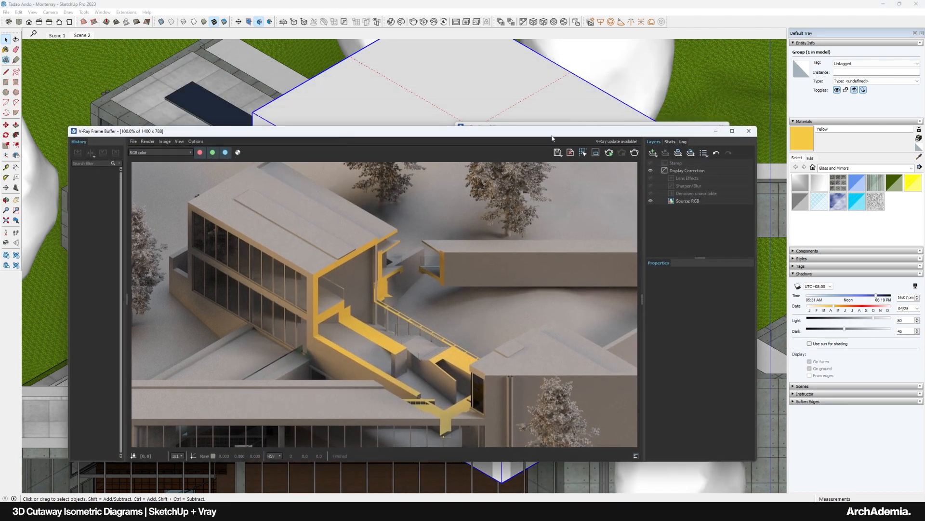
pyautogui.moveTo(552, 137); pyautogui.dragTo(548, 185)
pyautogui.click(499, 129)
pyautogui.moveTo(499, 129); pyautogui.dragTo(480, 90)
pyautogui.scroll(-4, 482, 245)
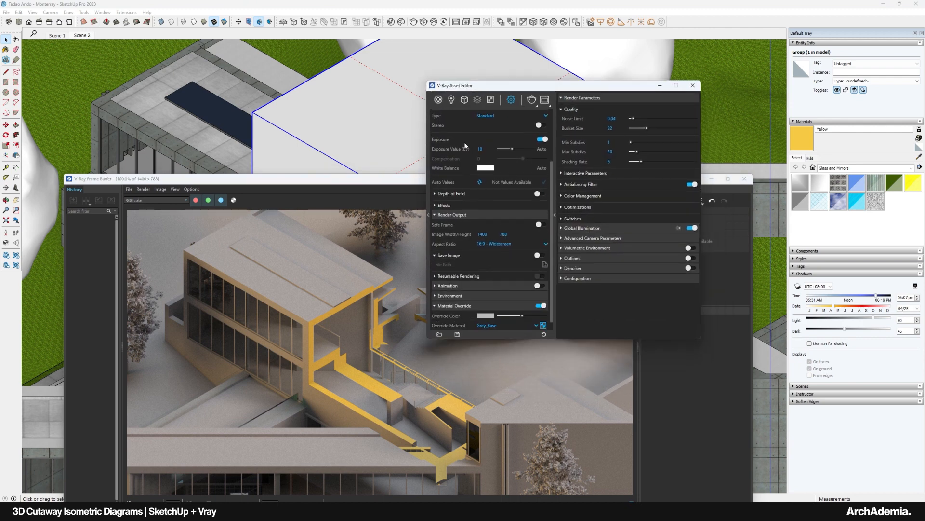
pyautogui.click(530, 314)
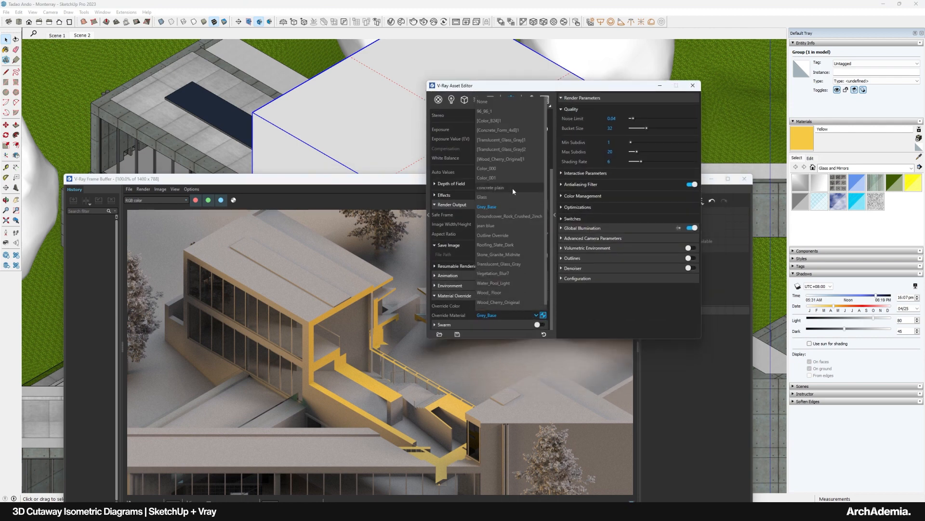
pyautogui.click(499, 237)
# Arrange the V-Ray windows and run the production render with the outline override applied.
pyautogui.moveTo(494, 86); pyautogui.dragTo(637, 74)
pyautogui.moveTo(421, 180); pyautogui.dragTo(415, 94)
pyautogui.click(603, 89)
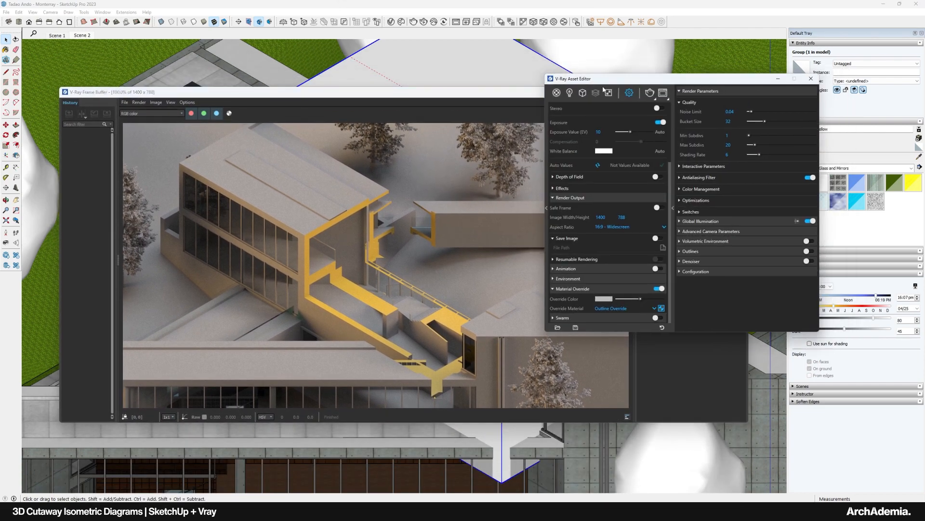
pyautogui.click(650, 93)
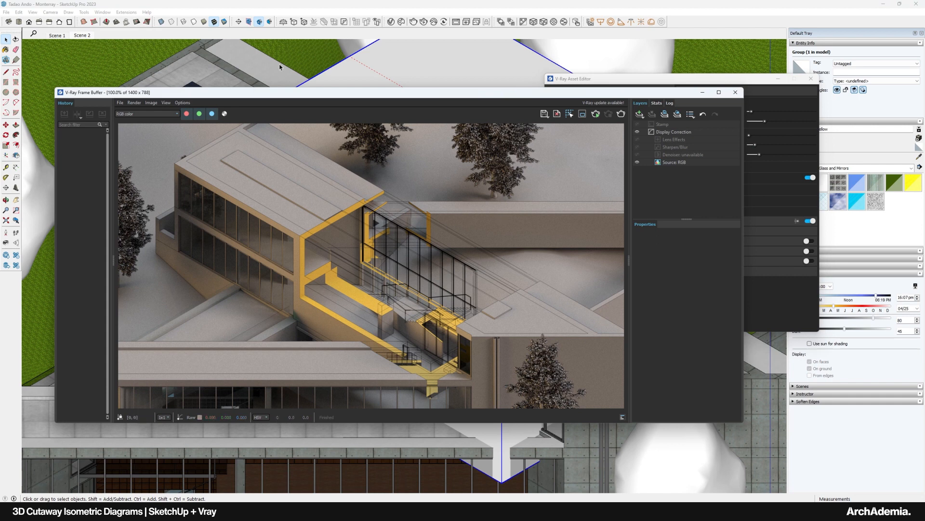
# Inspect the outlines in the finished render around the cut opening, glazing and stairs.
pyautogui.moveTo(264, 94); pyautogui.dragTo(266, 87)
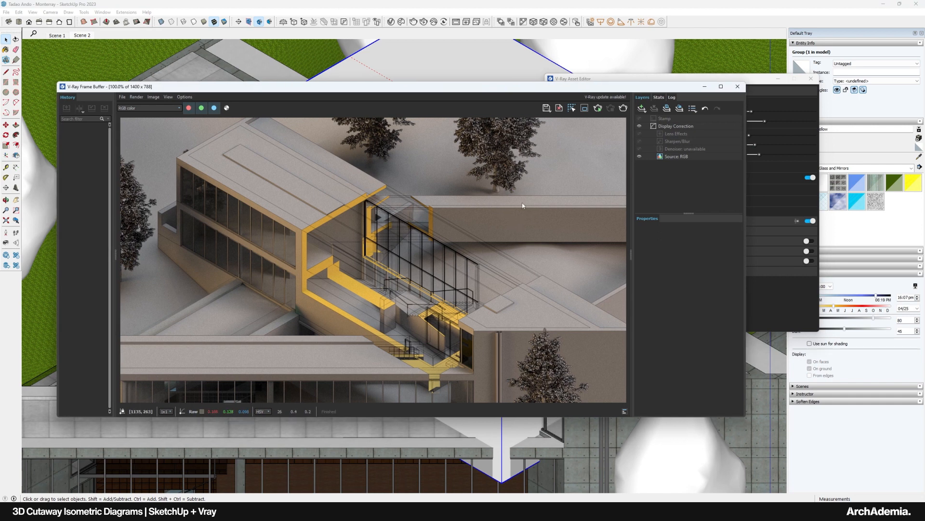
pyautogui.scroll(1, 394, 243)
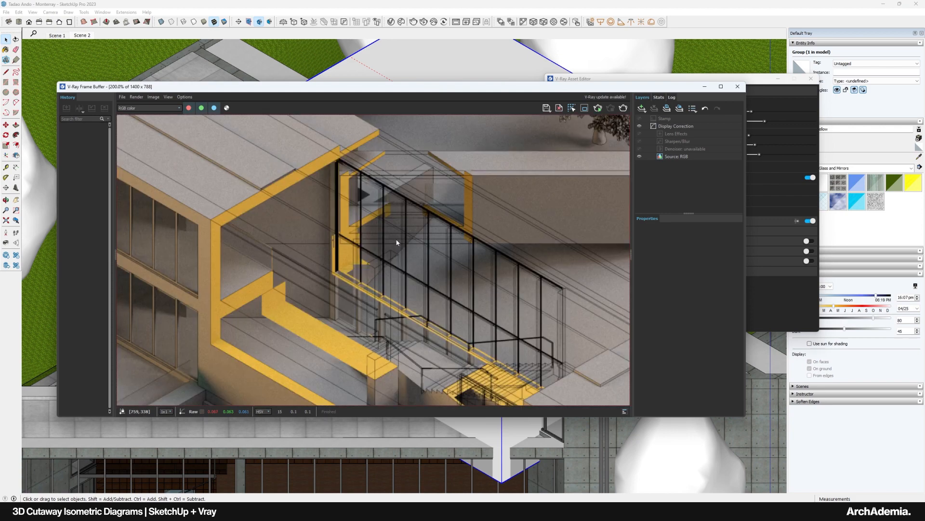
pyautogui.scroll(-1, 396, 242)
pyautogui.scroll(1, 396, 246)
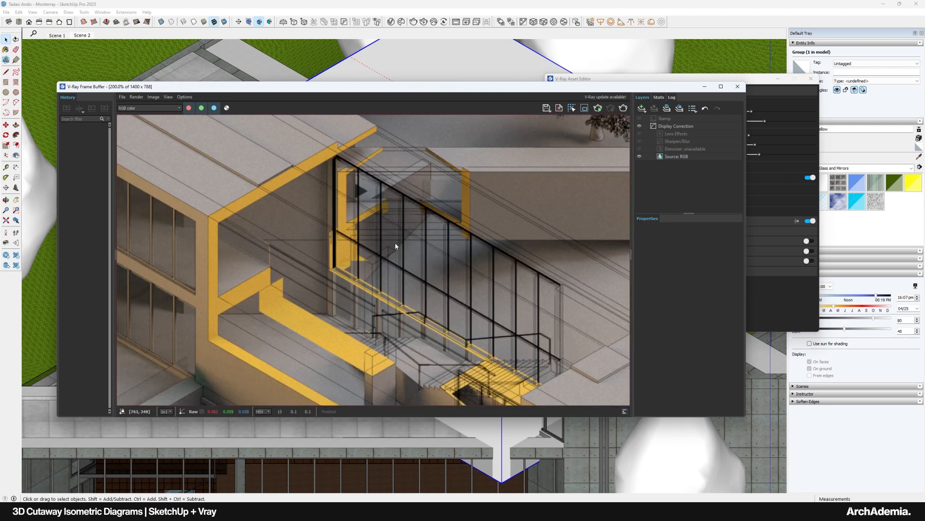
pyautogui.scroll(-1, 310, 276)
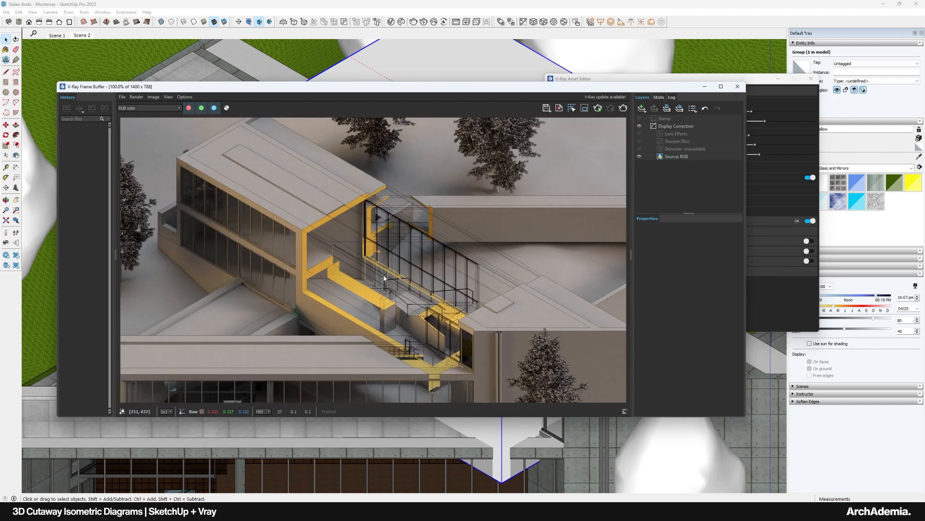
pyautogui.scroll(1, 381, 268)
pyautogui.scroll(-1, 424, 246)
# Save the render as a PNG named "Linework Render" in the Visuals folder and close the V-Ray windows.
pyautogui.click(547, 108)
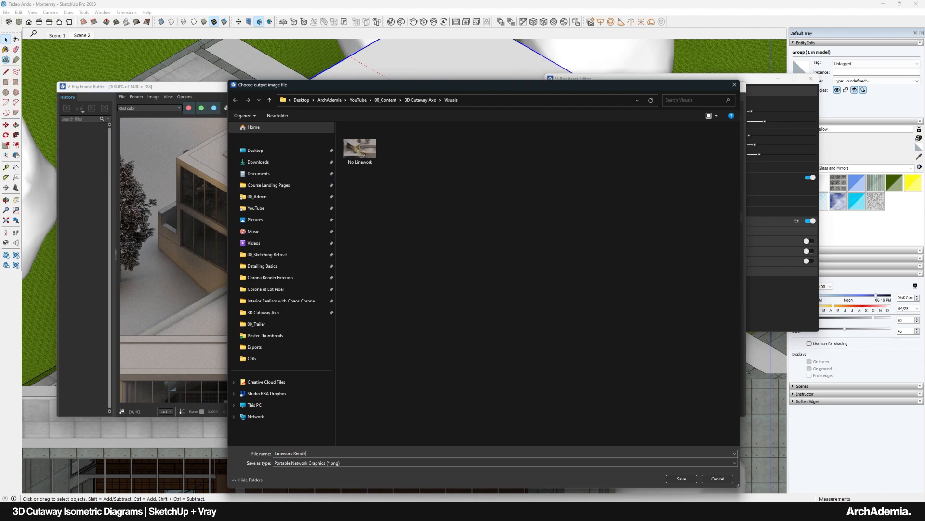
pyautogui.press('Return')
pyautogui.moveTo(563, 95); pyautogui.dragTo(559, 108)
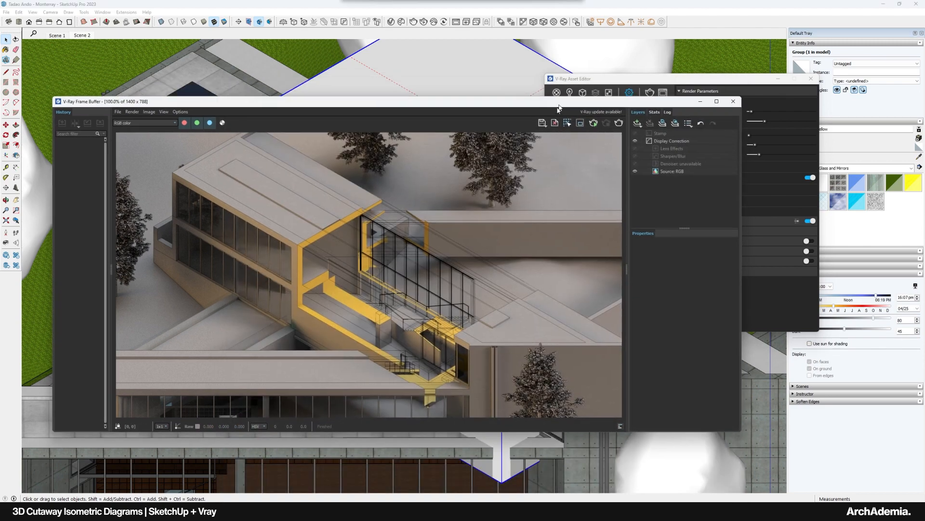
pyautogui.click(733, 102)
pyautogui.click(811, 78)
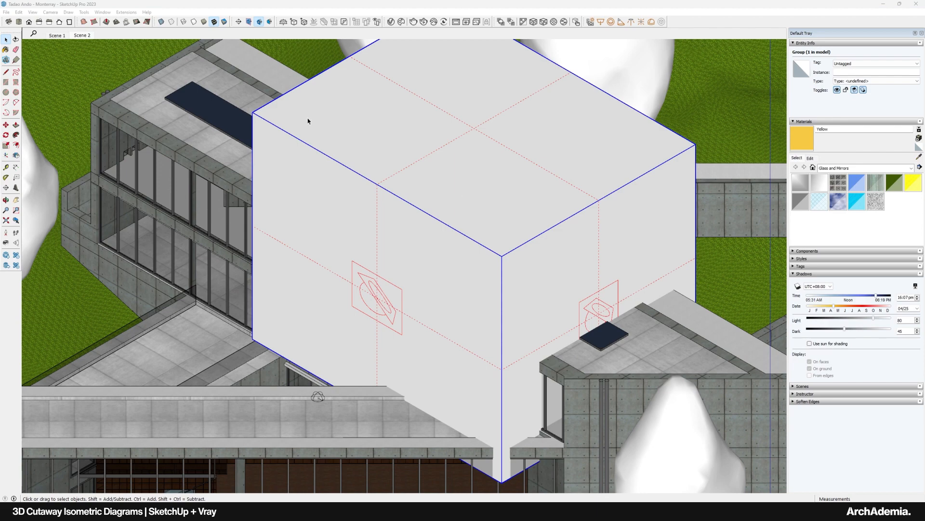
pyautogui.rightClick(330, 122)
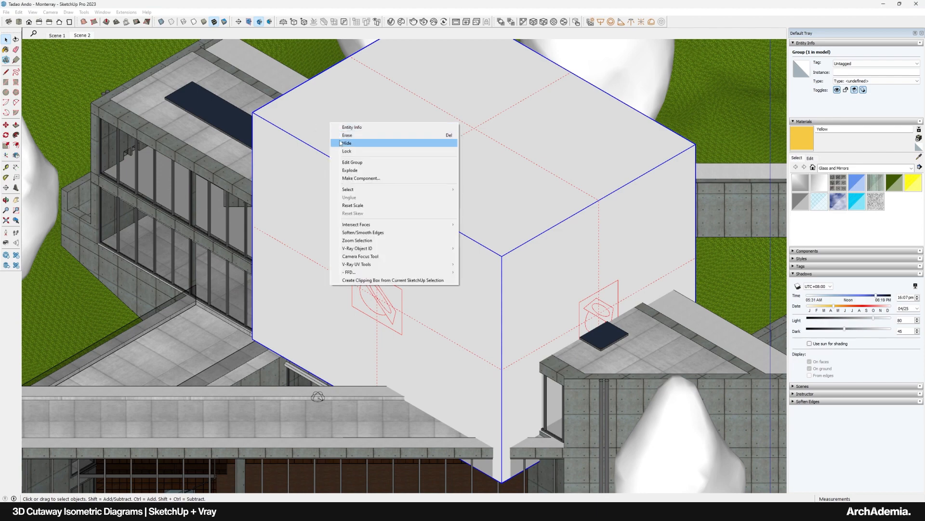
pyautogui.click(340, 138)
pyautogui.click(354, 288)
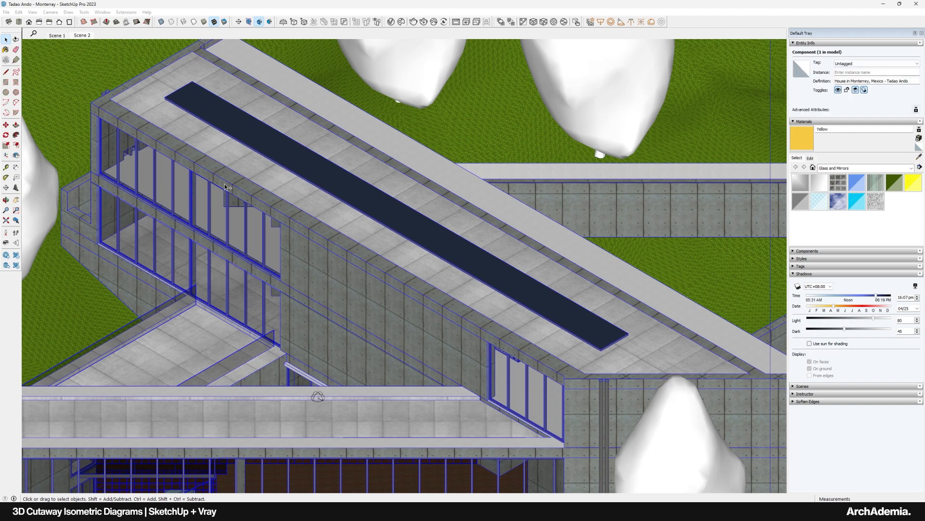
pyautogui.hotkey('ctrl', 'z')
# Hide the clipping box group and display the model in the Hidden Line style with X-Ray on.
pyautogui.rightClick(308, 175)
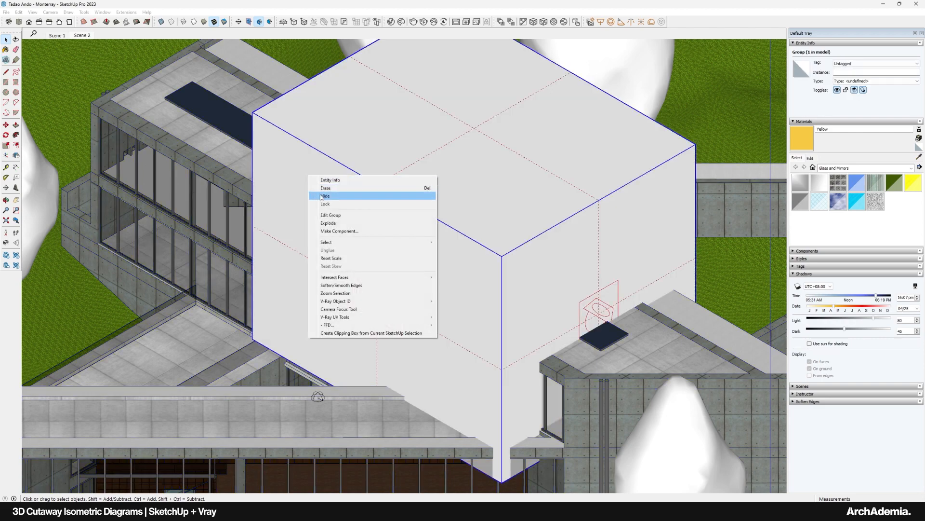
pyautogui.click(319, 191)
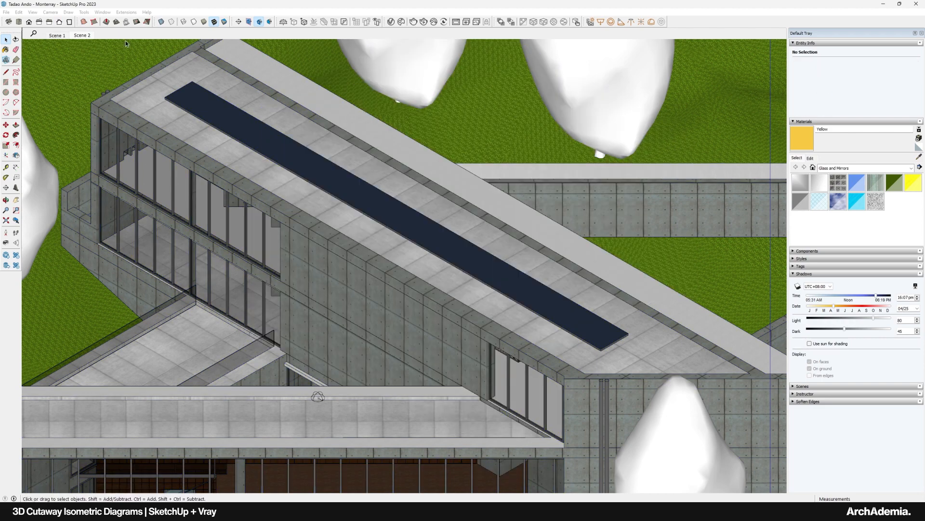
pyautogui.click(194, 22)
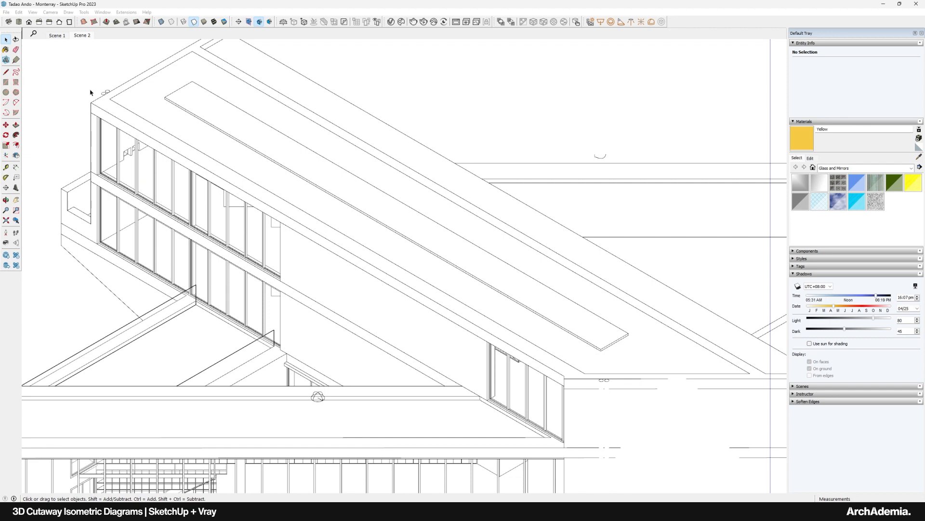
pyautogui.click(6, 13)
pyautogui.click(161, 21)
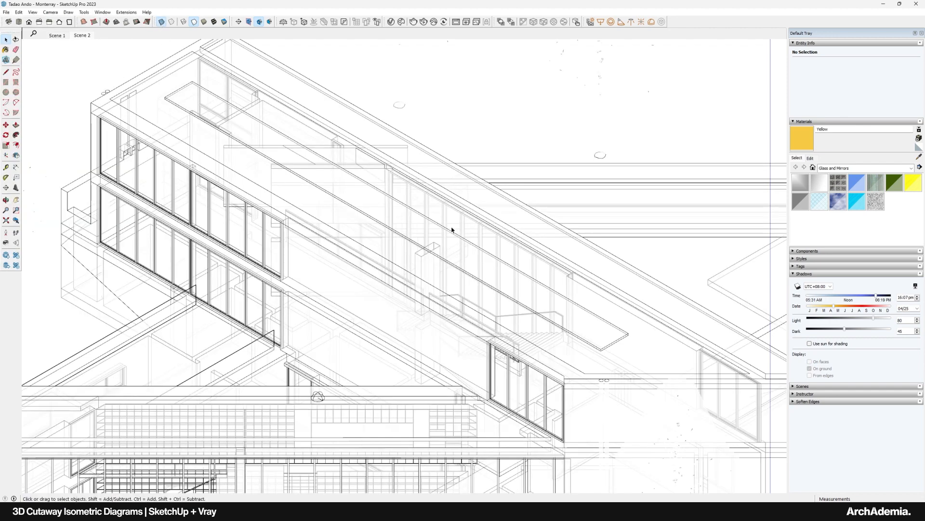
# Start a 2D graphic export and choose the Visuals folder inside 3D Cutaway Axo as its destination.
pyautogui.click(7, 12)
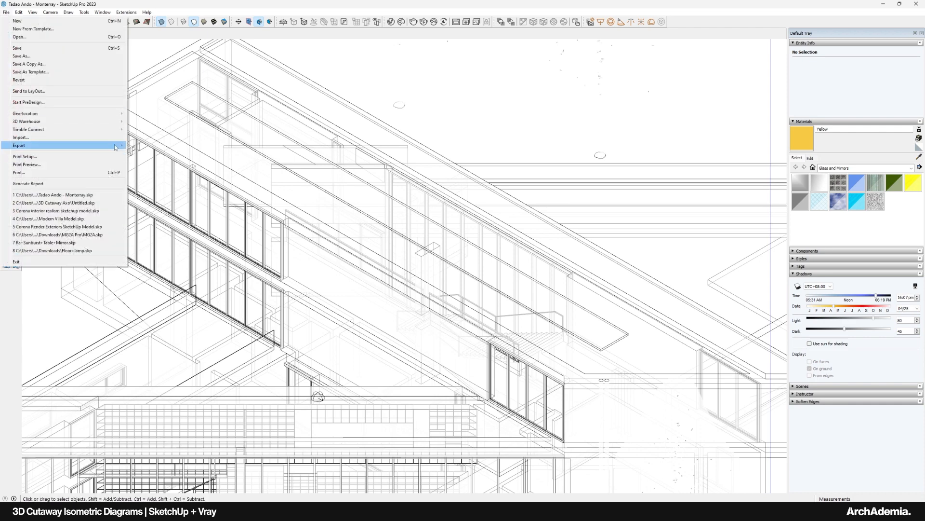
pyautogui.moveTo(19, 145)
pyautogui.click(147, 154)
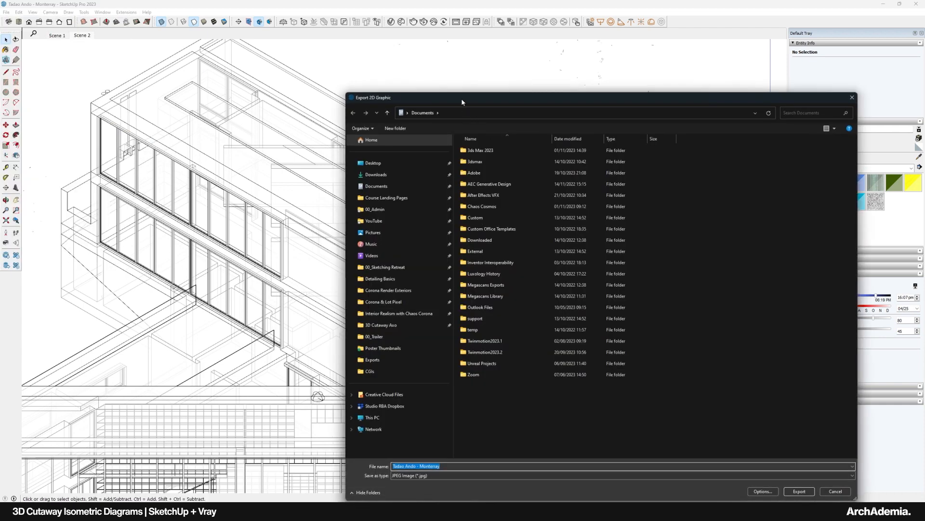
pyautogui.moveTo(461, 101); pyautogui.dragTo(310, 84)
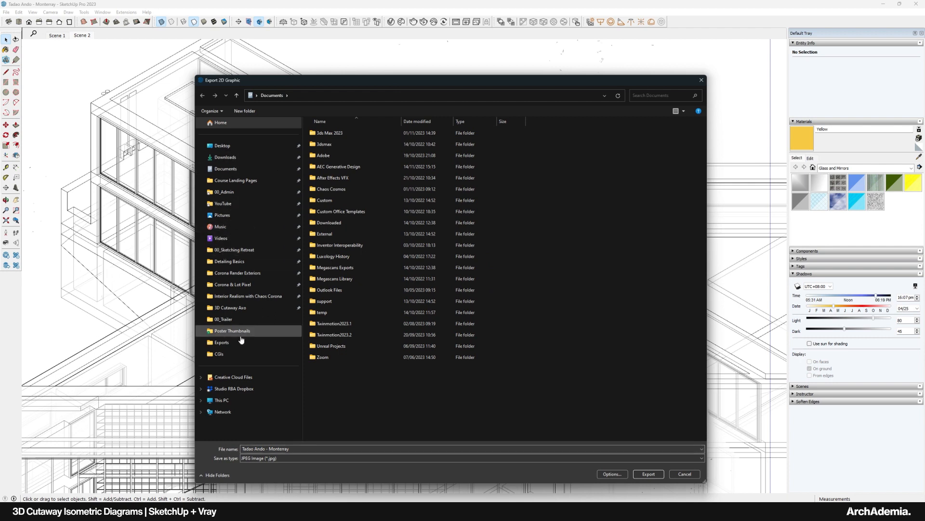
pyautogui.click(231, 308)
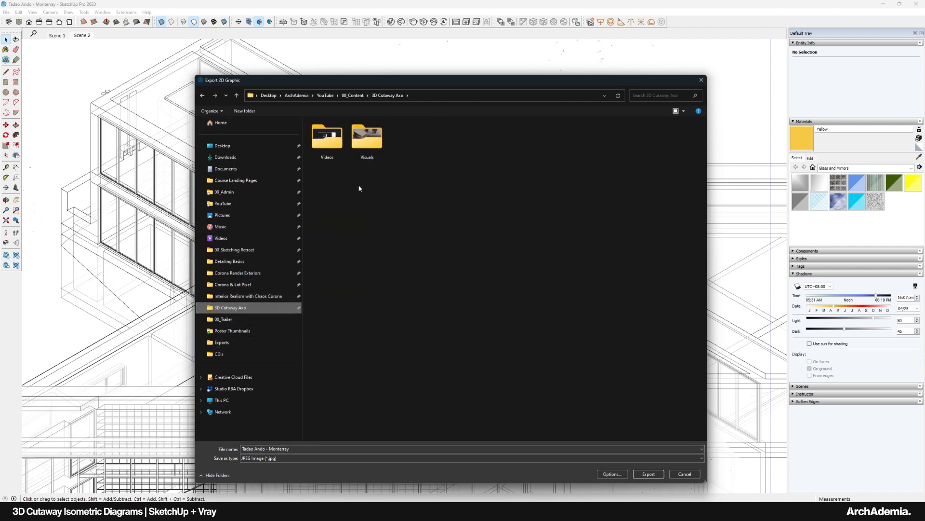
pyautogui.doubleClick(367, 138)
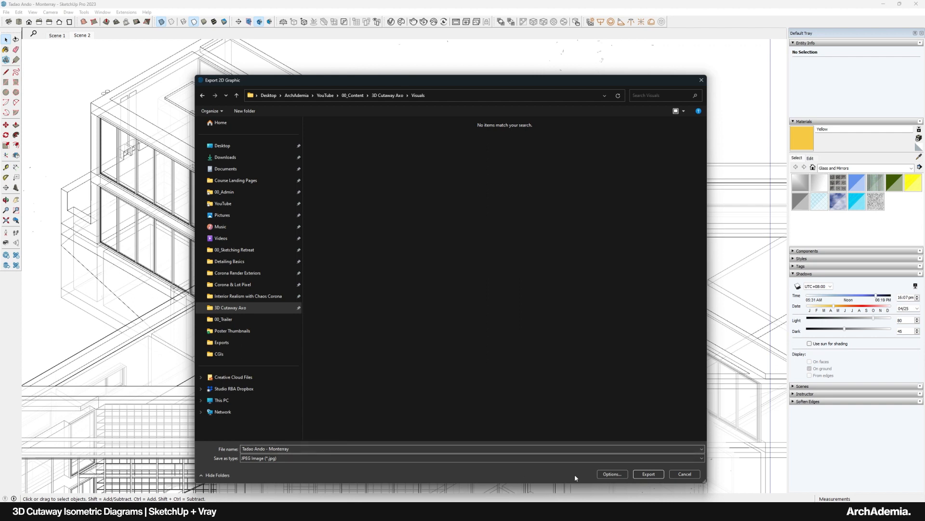
# Accept the image export options and export the view as a JPEG named "Model Linework".
pyautogui.click(610, 474)
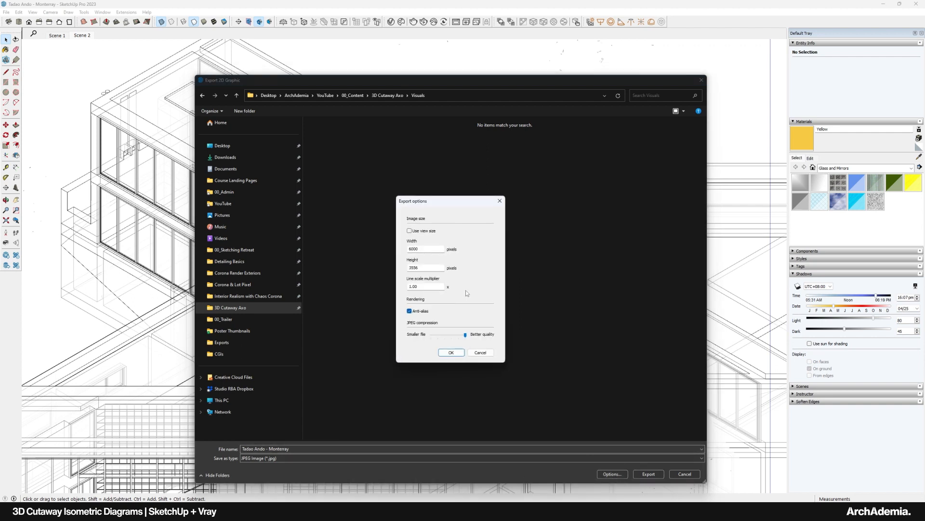
pyautogui.click(451, 353)
pyautogui.tripleClick(270, 449)
pyautogui.write('Model Linework')
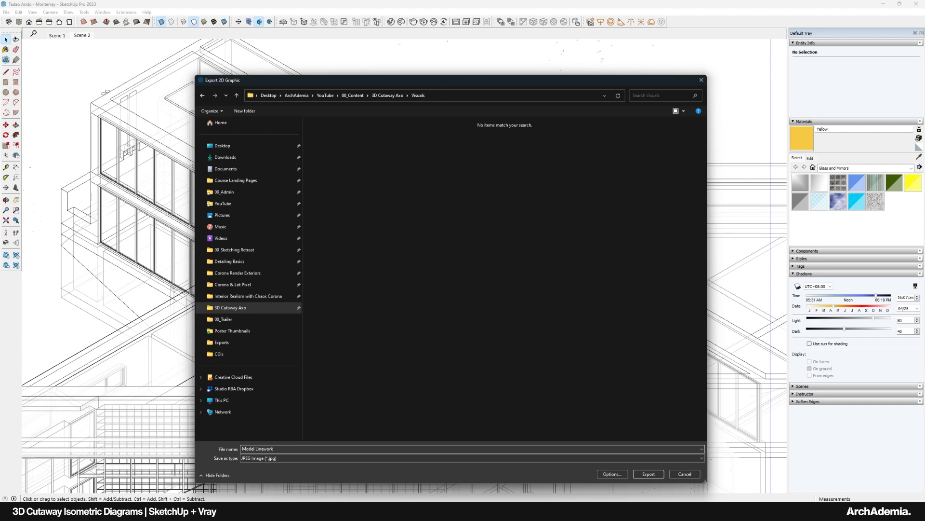
pyautogui.press('Return')
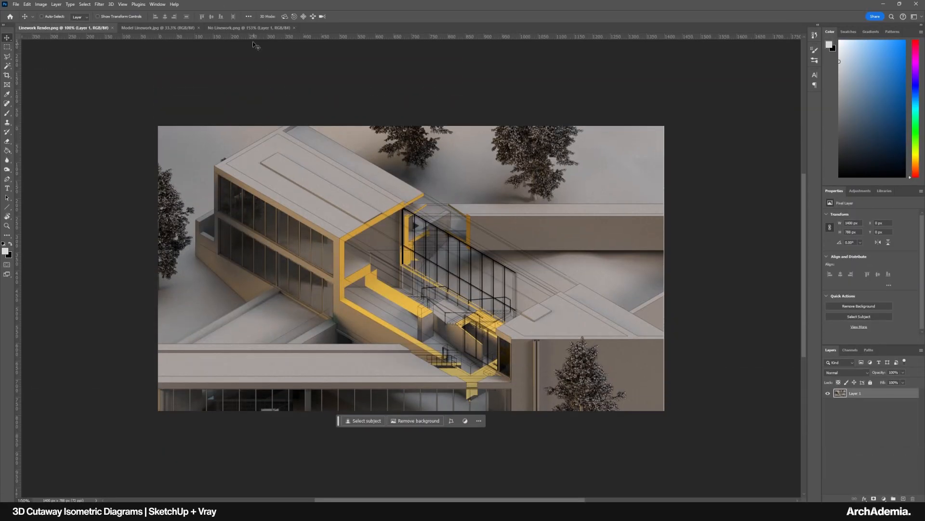
# In Photoshop, bring the Linework Render image in as a new layer above the No Linework render.
pyautogui.click(248, 27)
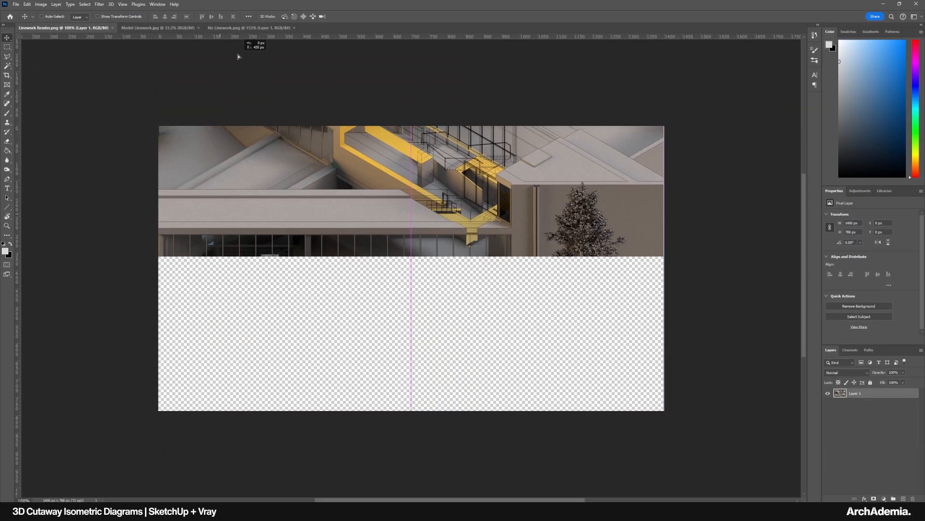
pyautogui.hotkey('ctrl', 'v')
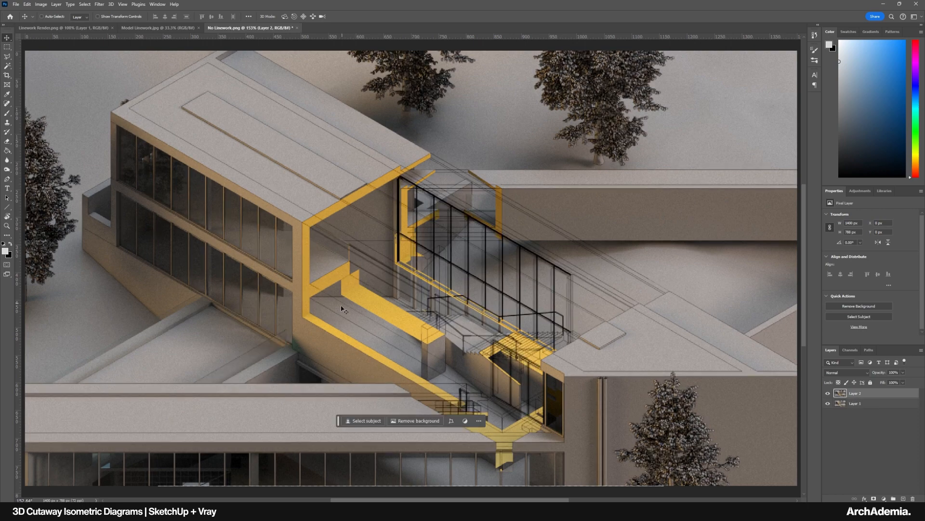
# Erase the stray linework over the cut opening on the upper layer with a smaller Eraser brush.
pyautogui.hscroll(3, 327, 319)
pyautogui.scroll(-1, 326, 319)
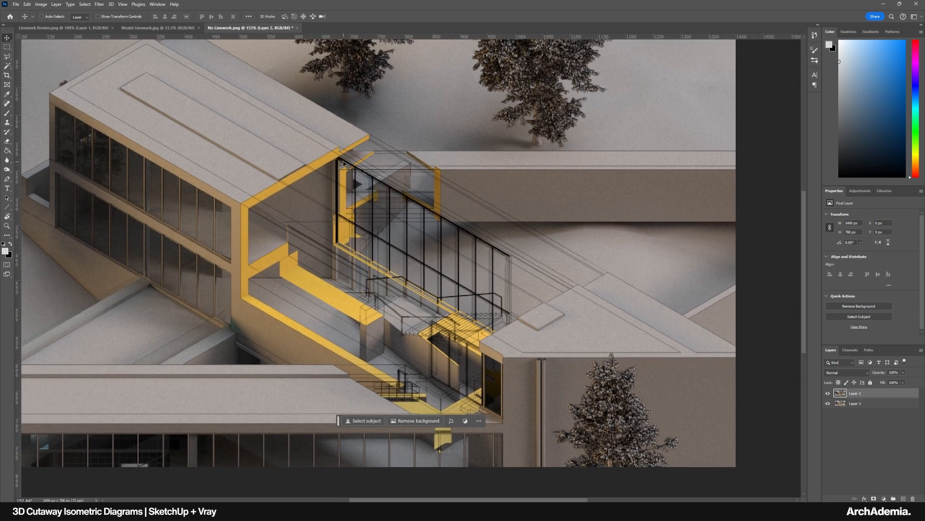
pyautogui.hscroll(1, 429, 276)
pyautogui.press('e')
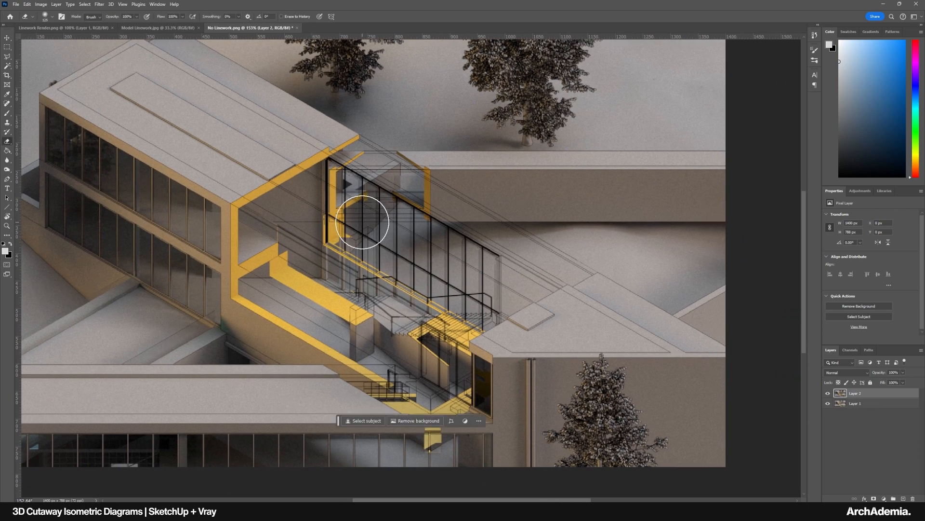
pyautogui.press('[')
pyautogui.press('[')
pyautogui.press('[')
pyautogui.press('[')
pyautogui.press('[')
pyautogui.press('[')
pyautogui.moveTo(341, 164)
pyautogui.mouseDown()
pyautogui.moveTo(506, 255)
pyautogui.moveTo(492, 258)
pyautogui.moveTo(494, 313)
pyautogui.moveTo(359, 244)
pyautogui.moveTo(341, 196)
pyautogui.moveTo(339, 236)
pyautogui.moveTo(372, 184)
pyautogui.moveTo(431, 276)
pyautogui.moveTo(493, 267)
pyautogui.moveTo(508, 291)
pyautogui.moveTo(572, 273)
pyautogui.moveTo(483, 220)
pyautogui.moveTo(514, 221)
pyautogui.moveTo(393, 172)
pyautogui.moveTo(383, 140)
pyautogui.moveTo(409, 172)
pyautogui.moveTo(263, 218)
pyautogui.moveTo(347, 172)
pyautogui.moveTo(366, 265)
pyautogui.moveTo(395, 308)
pyautogui.moveTo(432, 320)
pyautogui.moveTo(490, 317)
pyautogui.moveTo(446, 344)
pyautogui.moveTo(393, 347)
pyautogui.moveTo(266, 279)
pyautogui.moveTo(288, 306)
pyautogui.moveTo(428, 374)
pyautogui.moveTo(462, 365)
pyautogui.moveTo(285, 277)
pyautogui.mouseUp()
pyautogui.moveTo(340, 302); pyautogui.dragTo(379, 296)
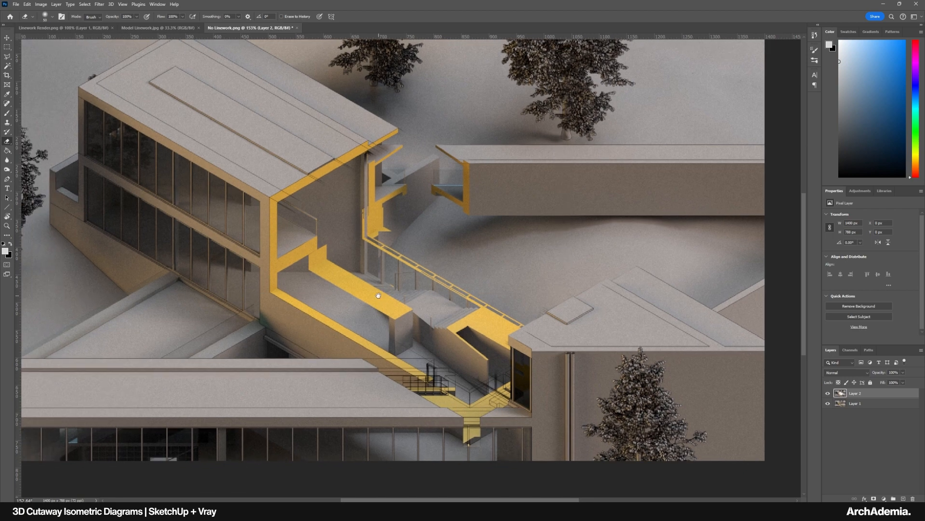
# Undo the Eraser strokes on the linework layer.
pyautogui.click(7, 225)
pyautogui.moveTo(292, 118); pyautogui.dragTo(324, 143)
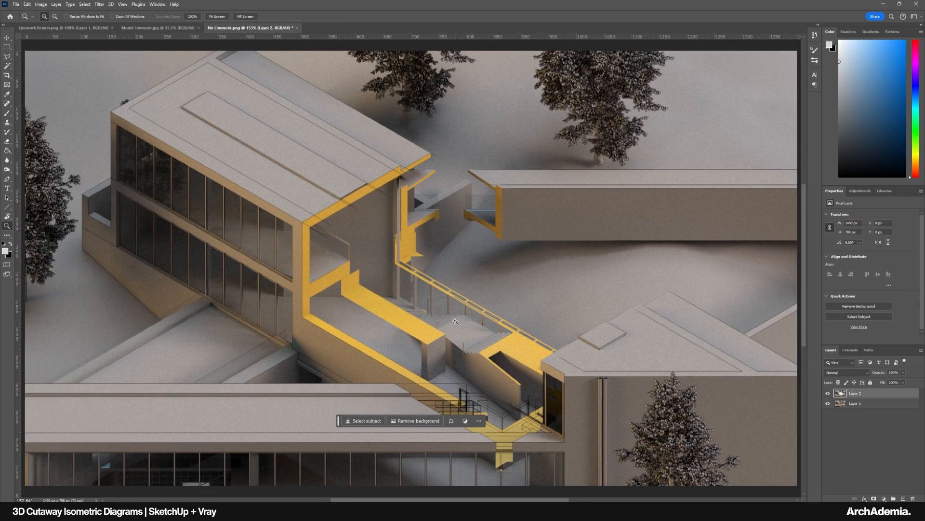
pyautogui.hotkey('ctrl', 'z')
pyautogui.hotkey('ctrl', 'z')
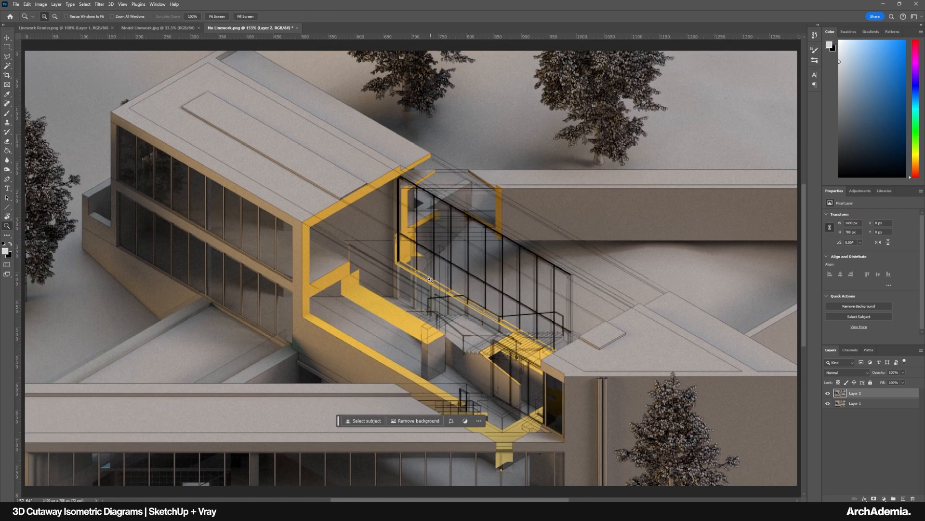
# Set the opacity of the upper linework layer to 50%.
pyautogui.keyDown('alt'); pyautogui.click(415, 276); pyautogui.keyUp('alt')
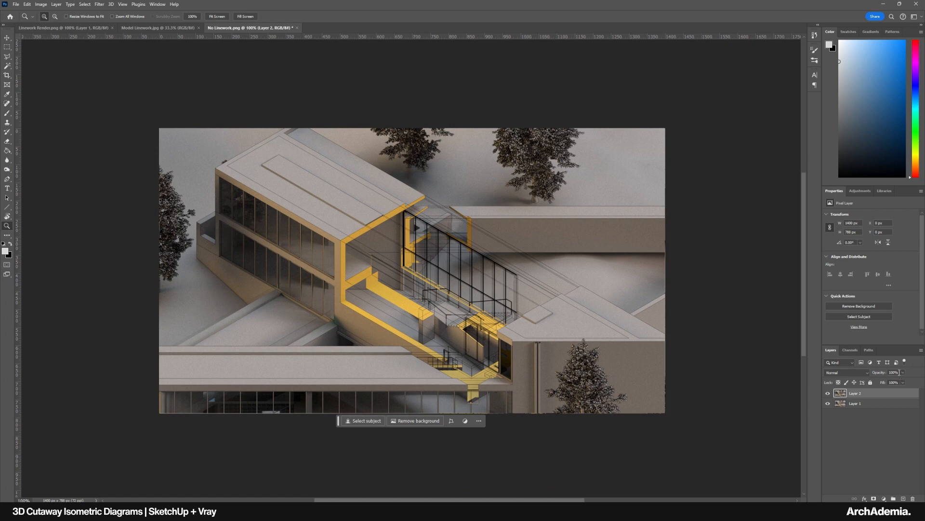
pyautogui.click(897, 372)
pyautogui.write('50')
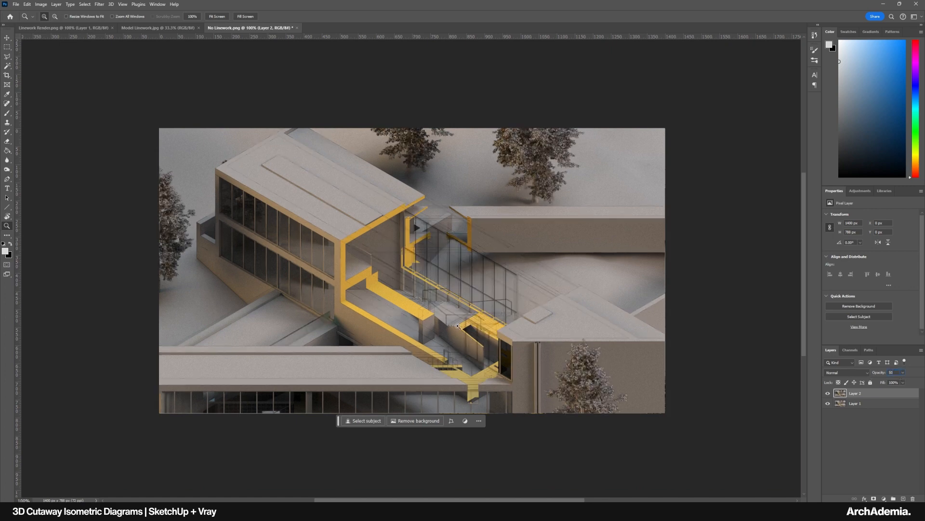
# Examine the composite, then study the yellow cut surfaces and linework of the cutaway in the reference screenshot.
pyautogui.click(458, 326)
pyautogui.moveTo(346, 244); pyautogui.dragTo(394, 225)
pyautogui.rightClick(453, 216)
pyautogui.click(463, 219)
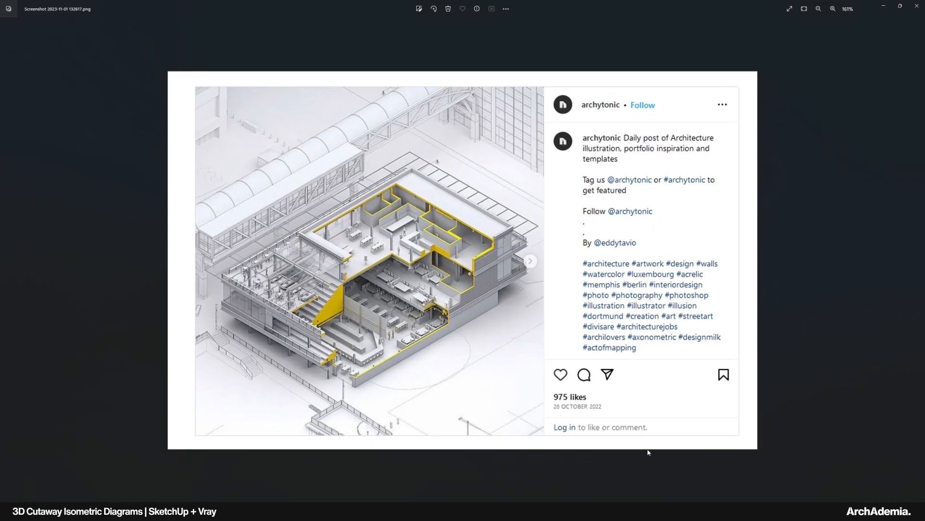
pyautogui.scroll(5, 372, 357)
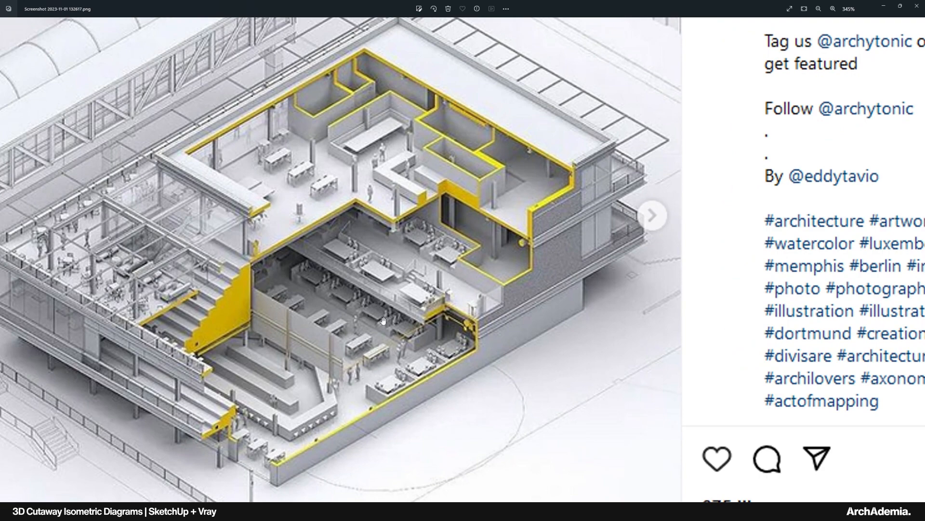
pyautogui.scroll(-3, 383, 321)
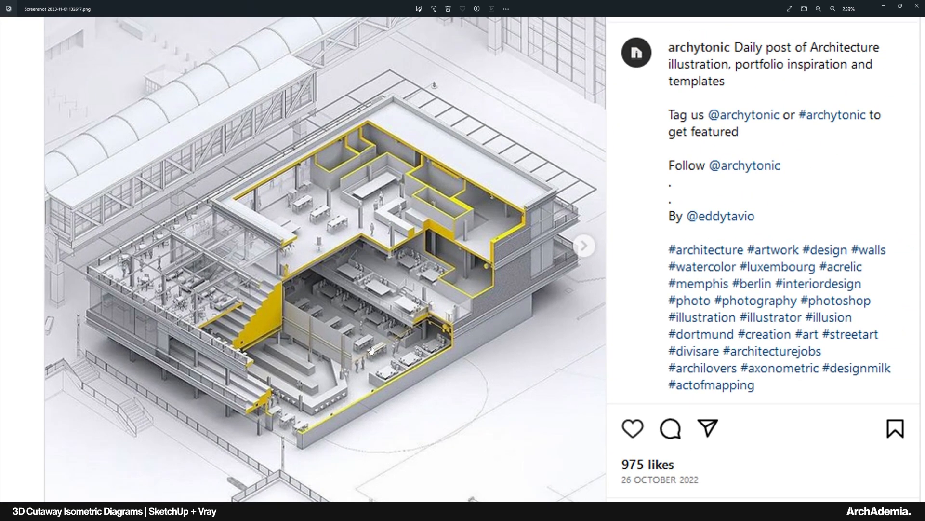
pyautogui.click(884, 5)
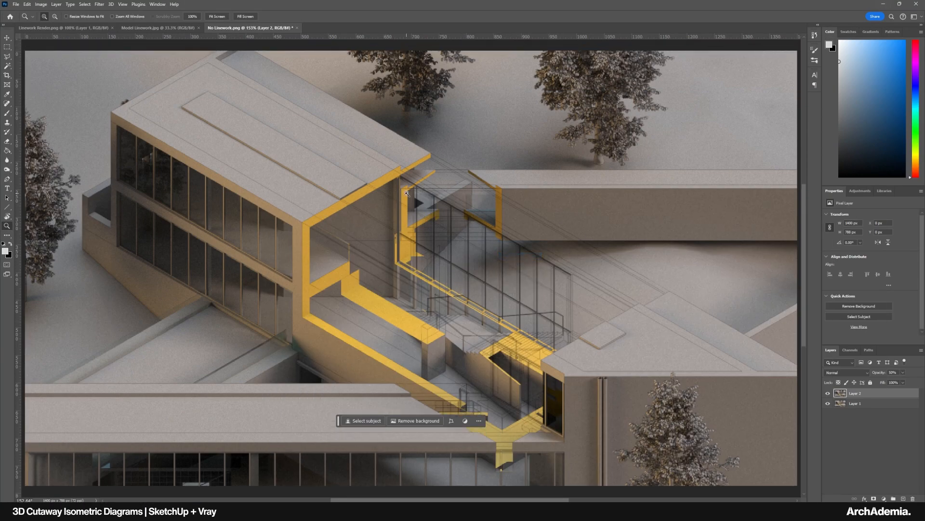
# Bring the Model Linework image into the No Linework document as a new top layer.
pyautogui.click(158, 27)
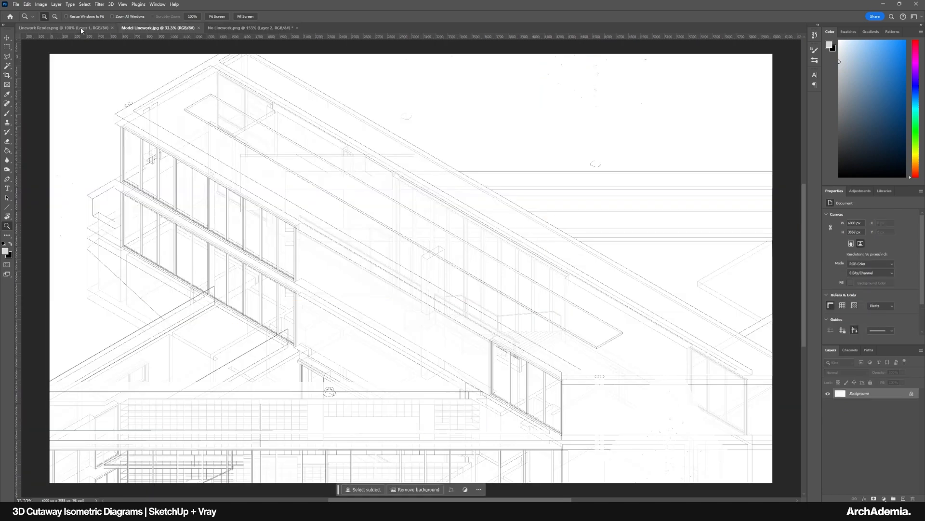
pyautogui.click(7, 39)
pyautogui.moveTo(61, 66); pyautogui.dragTo(295, 217)
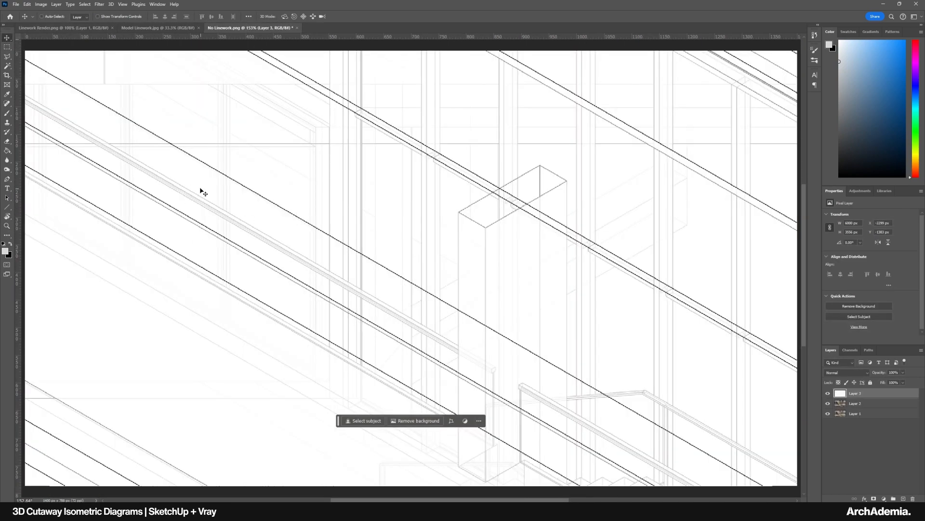
# Scale the model linework layer down to 20%, then enlarge and reposition it to span the canvas width.
pyautogui.hotkey('ctrl', 't')
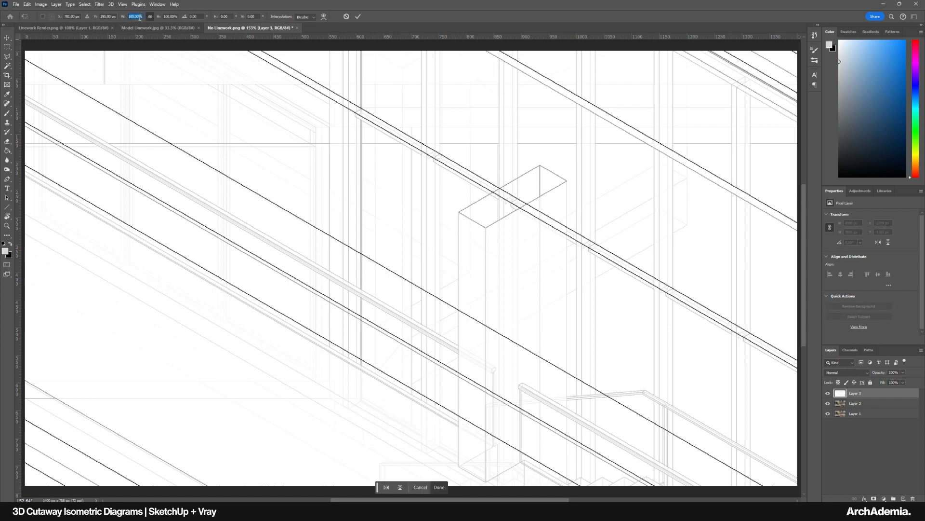
pyautogui.write('30')
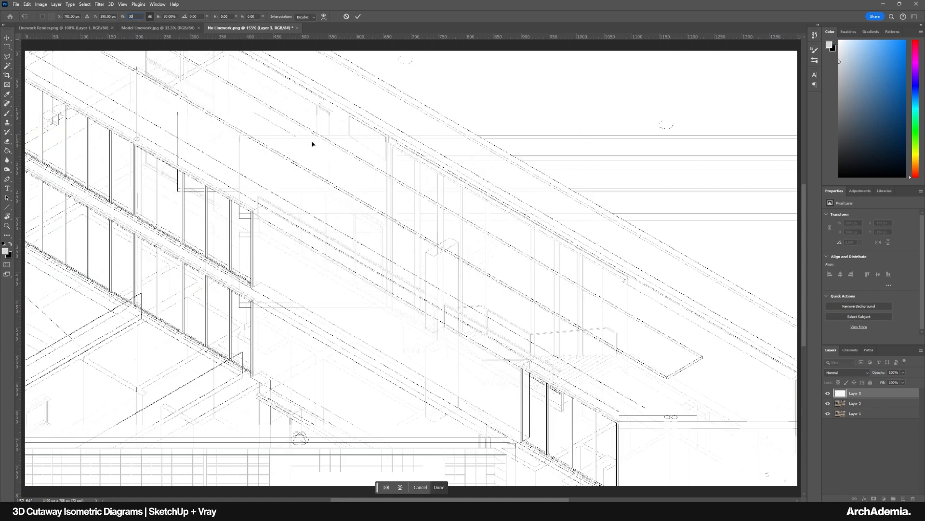
pyautogui.write('20')
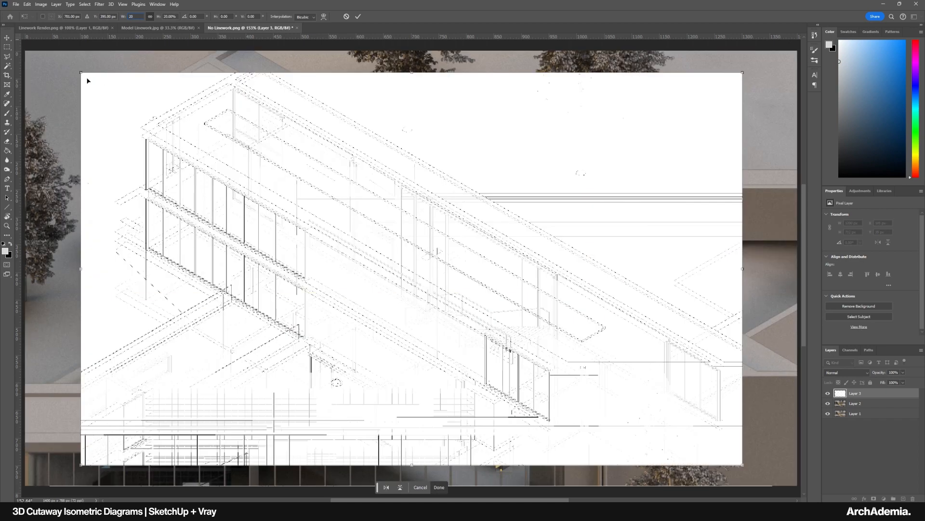
pyautogui.press('Return')
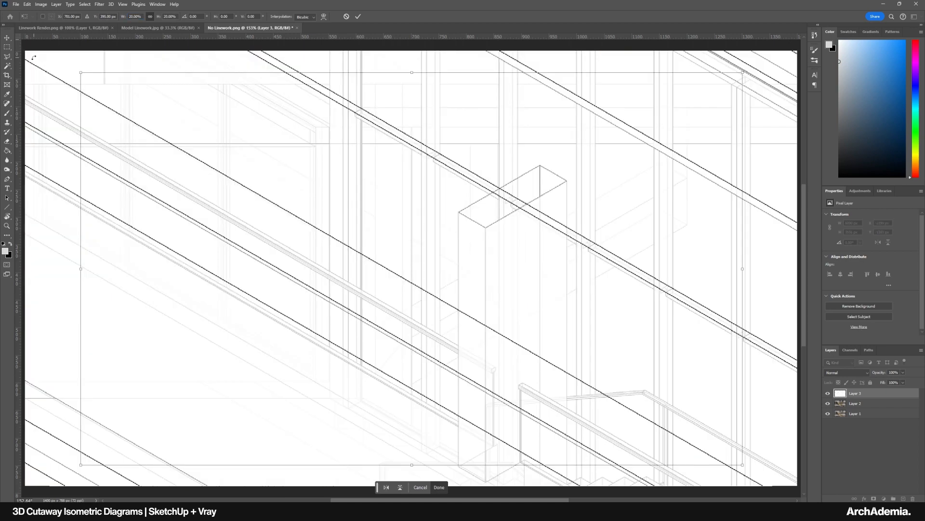
pyautogui.moveTo(79, 74); pyautogui.dragTo(32, 54)
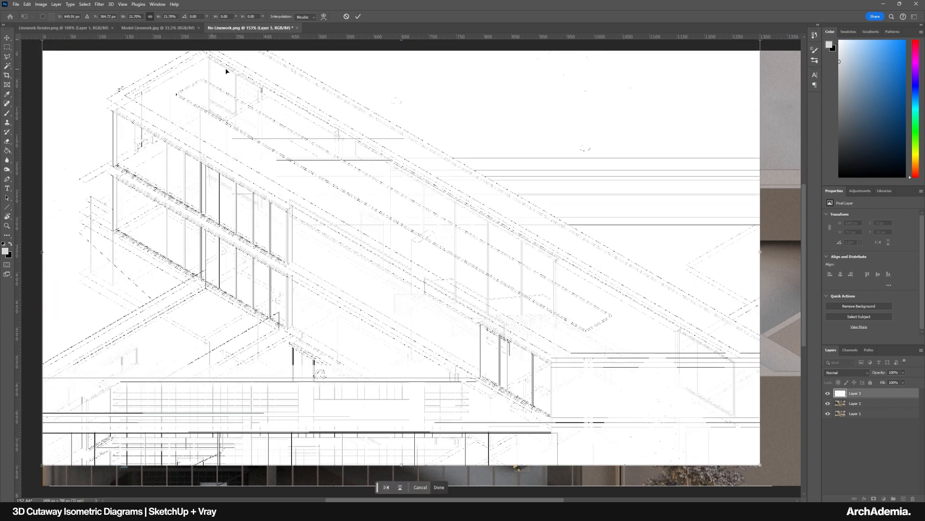
pyautogui.moveTo(760, 464)
pyautogui.mouseDown()
pyautogui.moveTo(793, 482)
pyautogui.moveTo(725, 415)
pyautogui.moveTo(569, 345)
pyautogui.mouseUp()
pyautogui.press('Return')
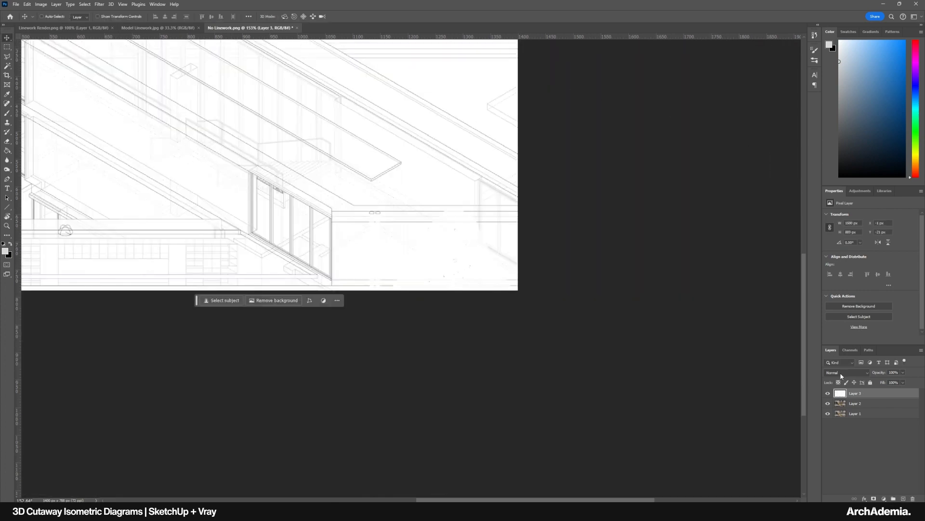
# Set the blend mode of the model linework layer to Multiply.
pyautogui.click(846, 372)
pyautogui.click(832, 329)
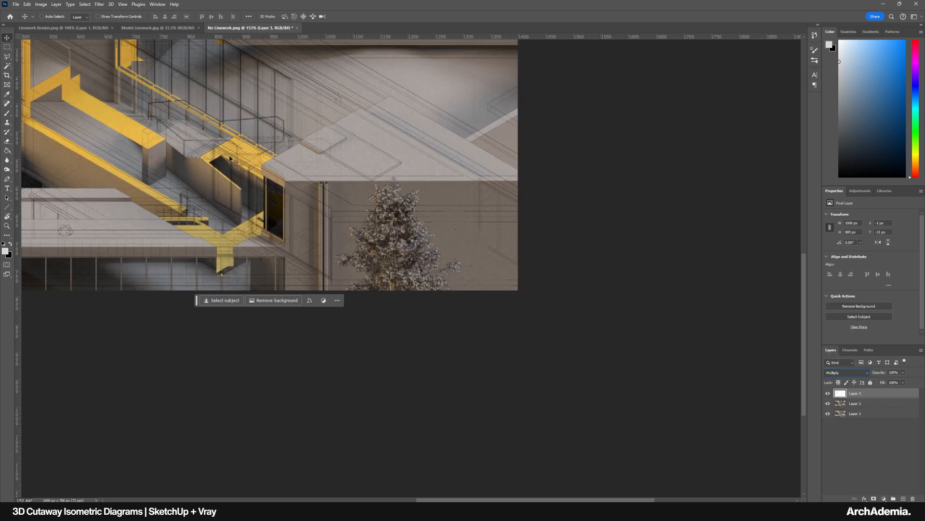
pyautogui.moveTo(232, 160); pyautogui.dragTo(514, 302)
pyautogui.click(7, 225)
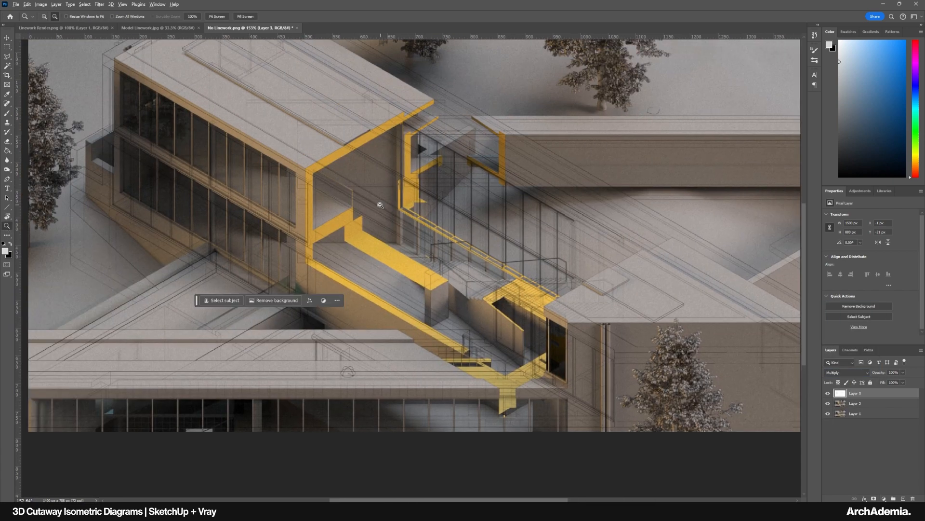
pyautogui.keyDown('alt'); pyautogui.click(375, 205); pyautogui.keyUp('alt')
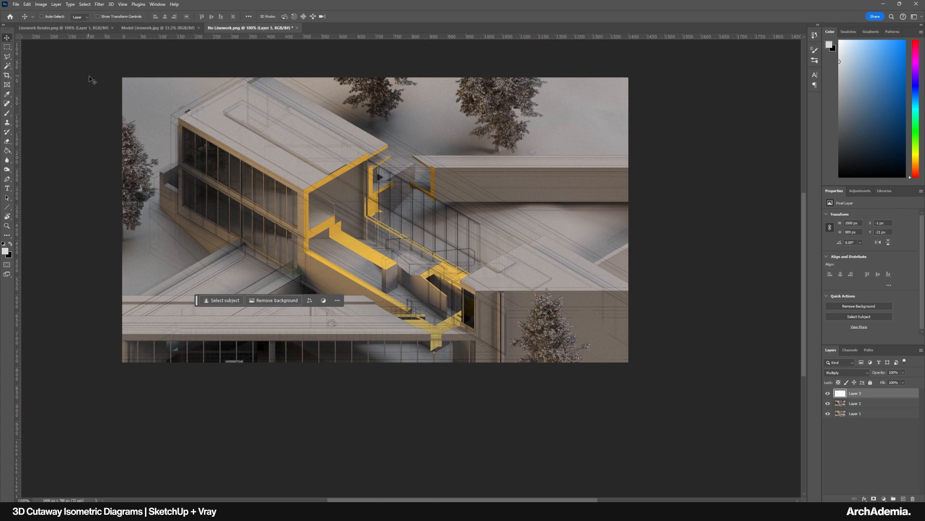
# Scale the model linework layer to about 88% and move it to line up with the rendered building's edges.
pyautogui.hotkey('ctrl', 't')
pyautogui.moveTo(122, 70); pyautogui.dragTo(129, 75)
pyautogui.moveTo(662, 392); pyautogui.dragTo(567, 365)
pyautogui.moveTo(284, 207); pyautogui.dragTo(292, 213)
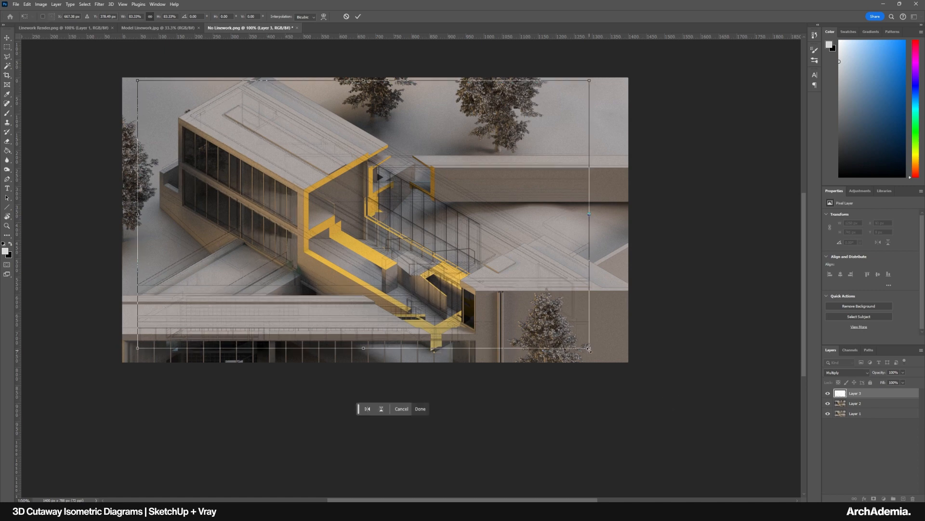
pyautogui.moveTo(589, 348); pyautogui.dragTo(615, 363)
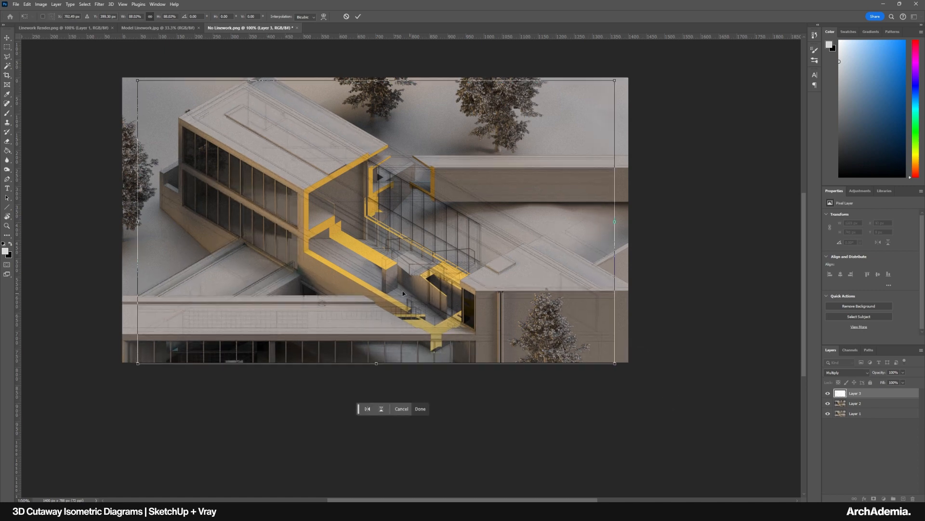
pyautogui.moveTo(403, 291); pyautogui.dragTo(397, 290)
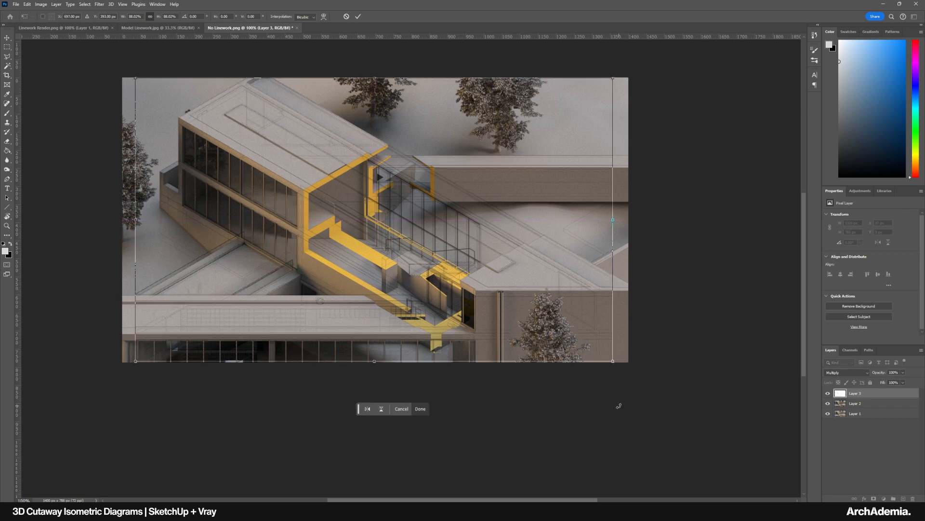
pyautogui.press('Return')
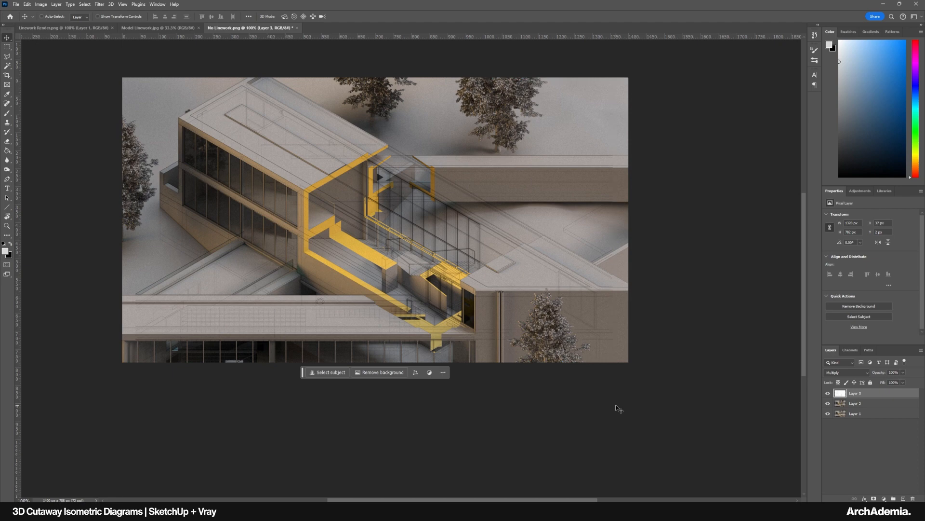
# Hide Layer 2 and examine the model linework's alignment over the lower roofs and cut opening.
pyautogui.click(829, 404)
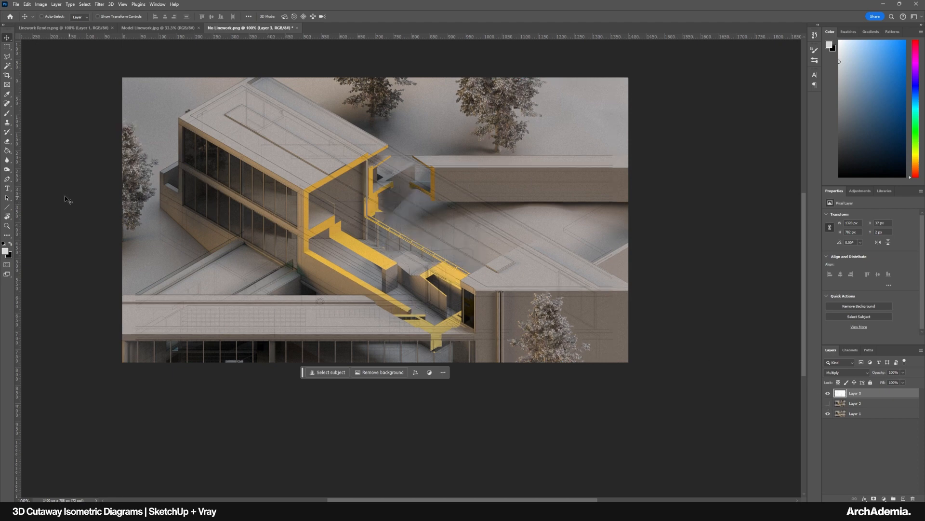
pyautogui.click(7, 226)
pyautogui.click(289, 247)
pyautogui.moveTo(289, 295); pyautogui.dragTo(399, 207)
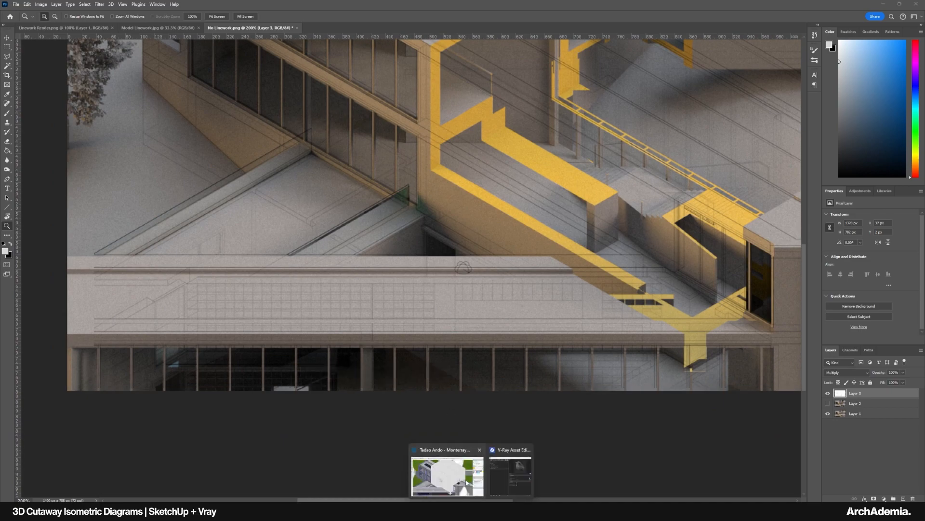
# Switch to SketchUp and display the model as hidden-line linework with X-ray on.
pyautogui.click(457, 477)
pyautogui.rightClick(317, 179)
pyautogui.click(337, 201)
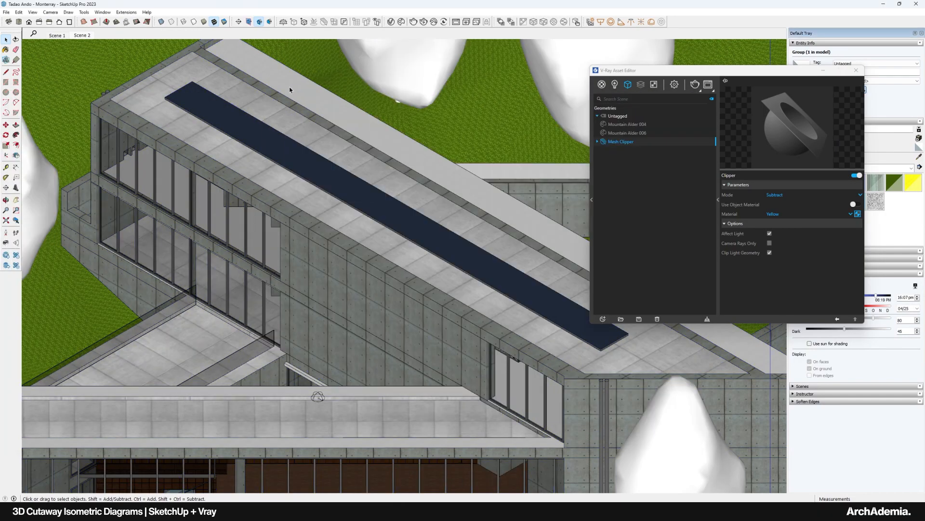
pyautogui.click(194, 21)
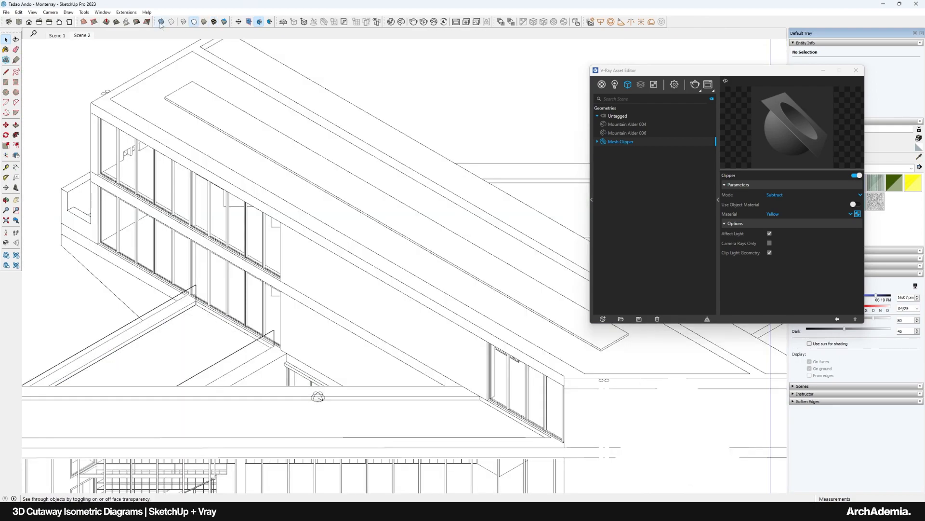
pyautogui.click(161, 22)
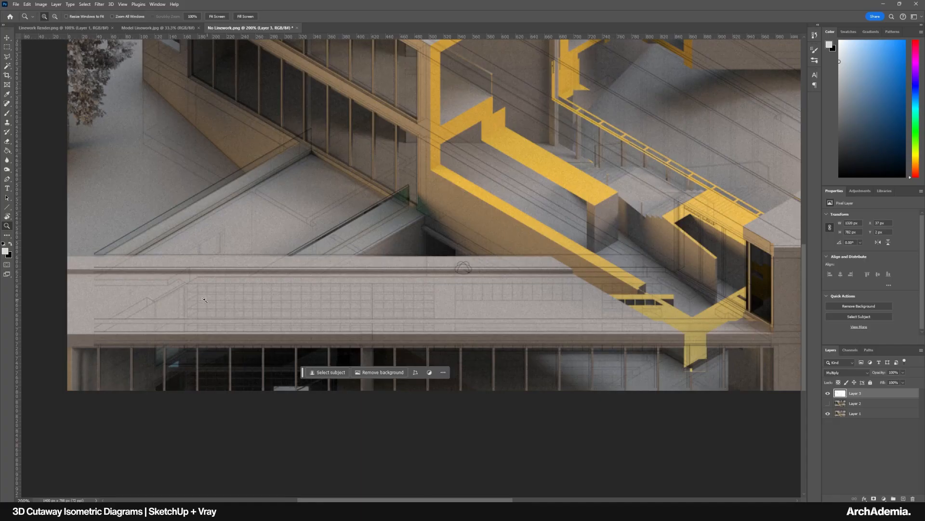
# Switch back to Photoshop and examine how the multiplied linework sits over the whole render.
pyautogui.moveTo(427, 305); pyautogui.dragTo(215, 340)
pyautogui.rightClick(287, 237)
pyautogui.click(309, 242)
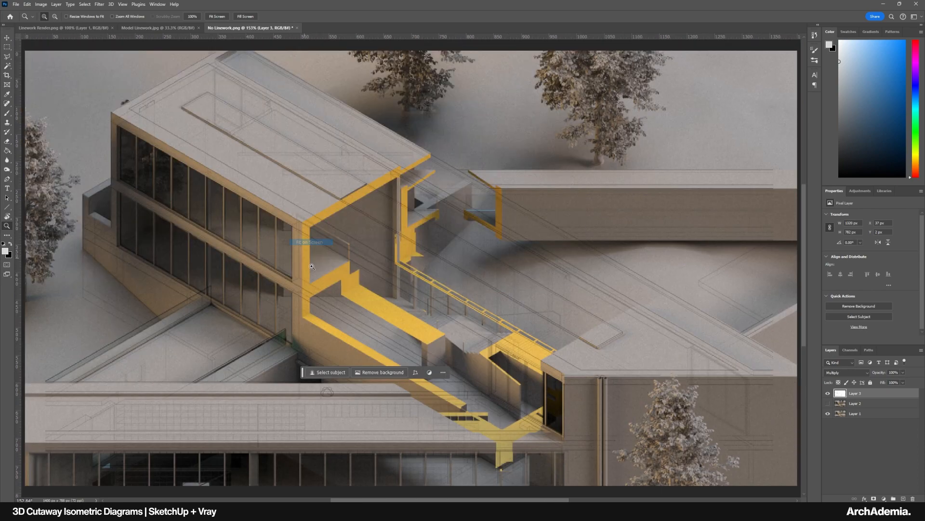
pyautogui.keyDown('alt'); pyautogui.click(399, 301); pyautogui.keyUp('alt')
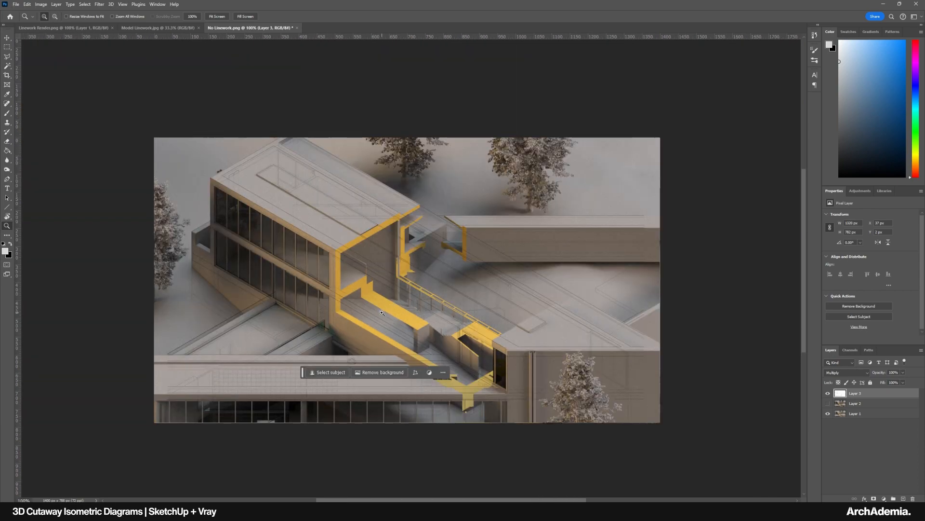
pyautogui.hotkey('ctrl', 't')
# In SketchUp, turn on Safe Frame in the V-Ray render output settings and move the Asset Editor off the model.
pyautogui.moveTo(475, 512)
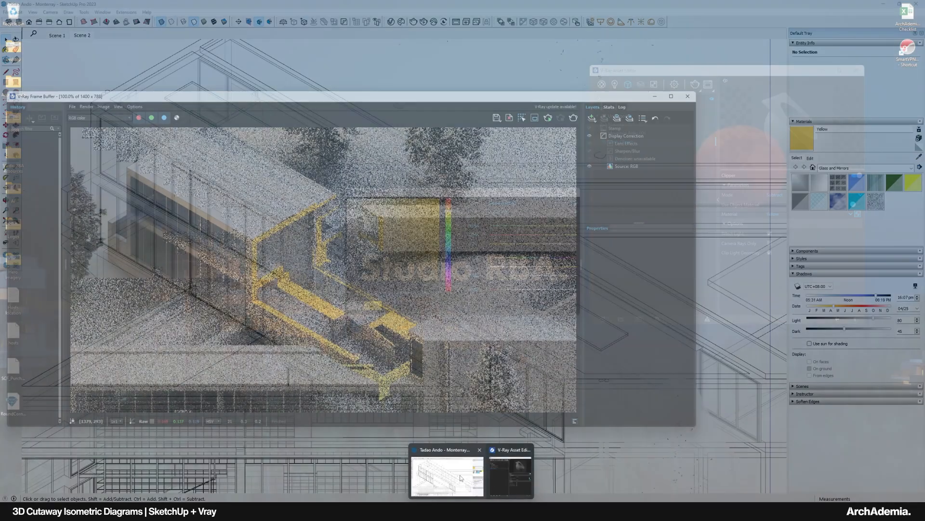
pyautogui.click(444, 471)
pyautogui.click(675, 84)
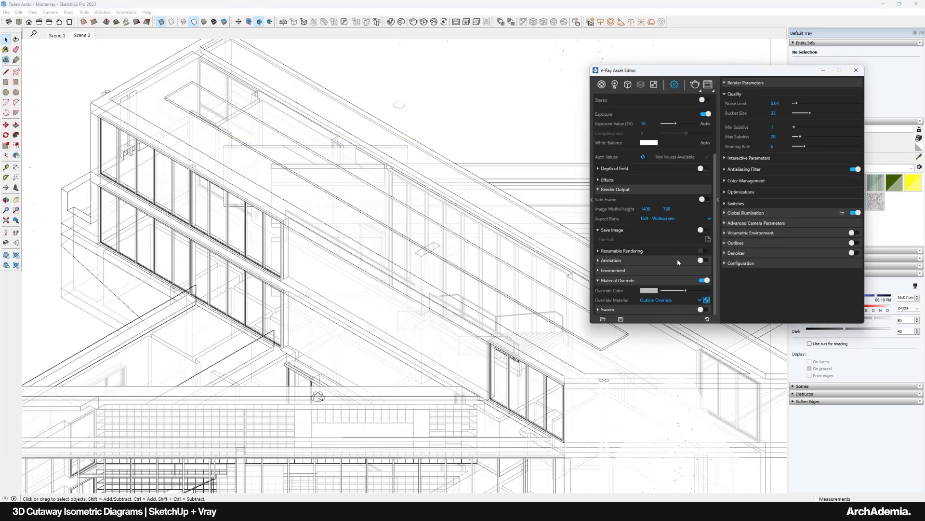
pyautogui.click(705, 199)
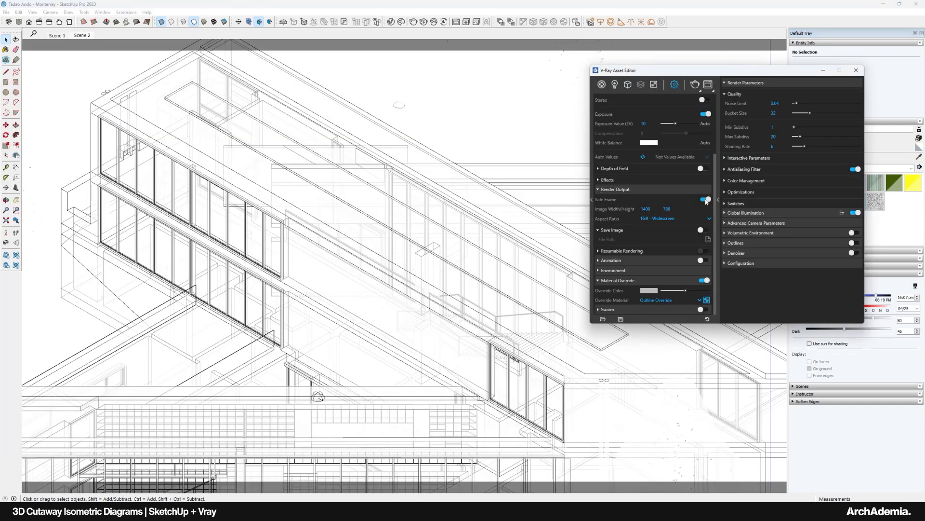
pyautogui.moveTo(665, 84); pyautogui.dragTo(851, 160)
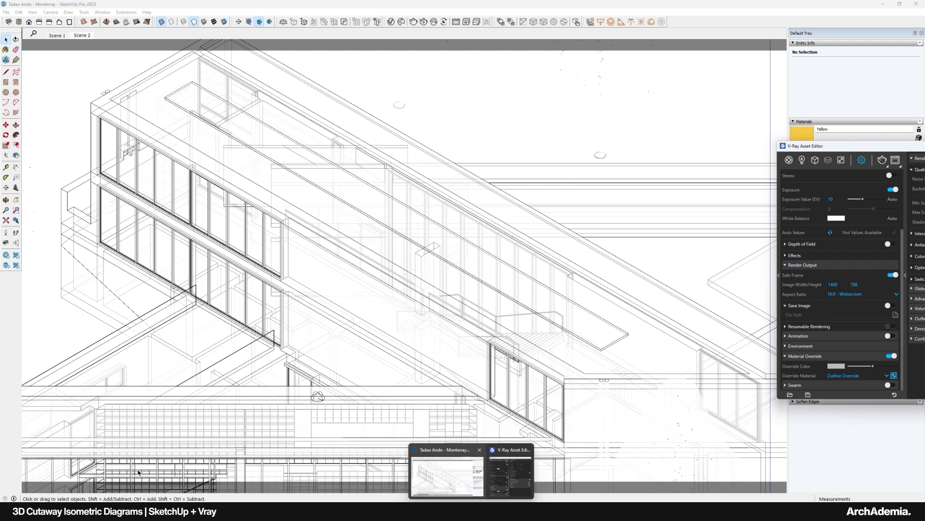
# Switch to Photoshop, close the open transform and check the linework's fit on the glazed facade.
pyautogui.moveTo(502, 511)
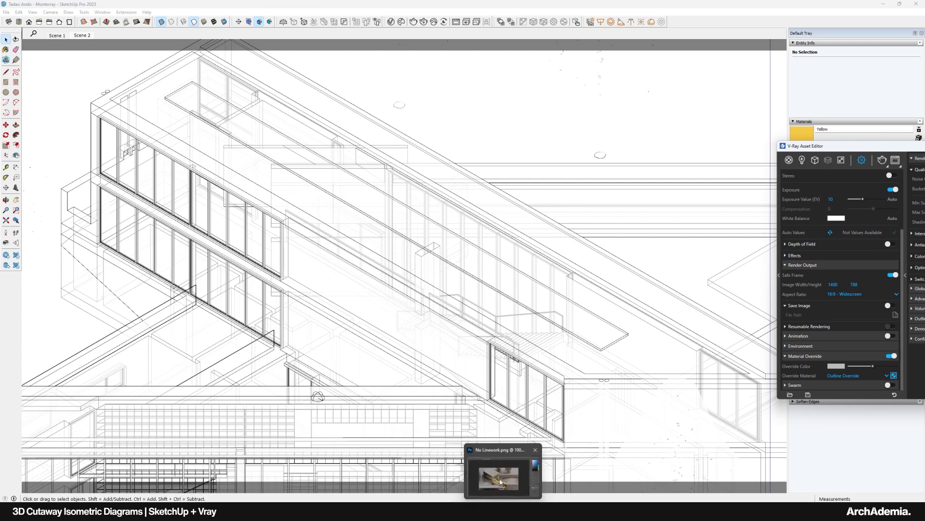
pyautogui.click(502, 475)
pyautogui.press('Return')
pyautogui.press('z')
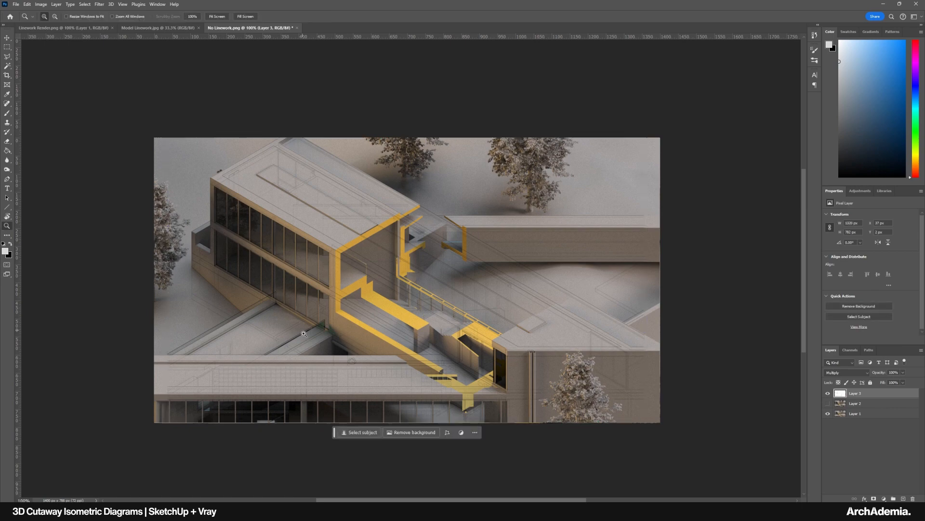
pyautogui.click(259, 256)
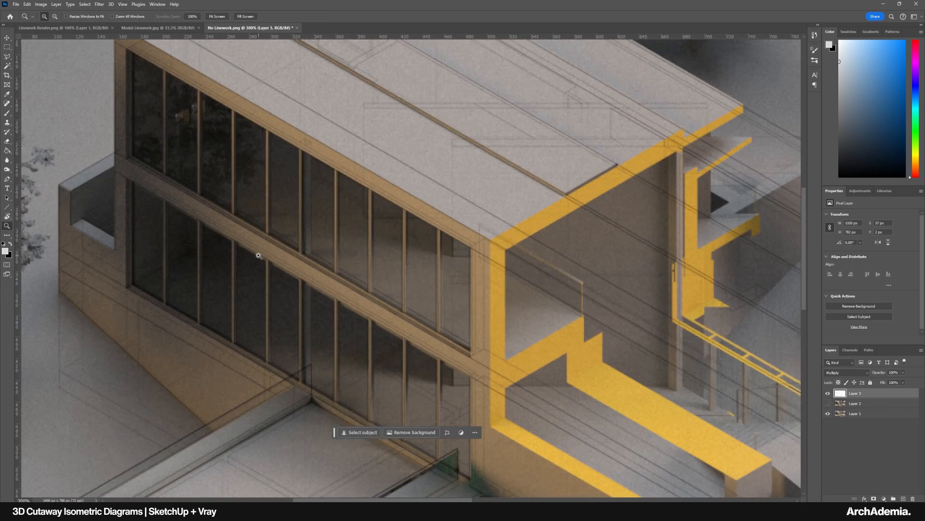
pyautogui.click(262, 252)
pyautogui.keyDown('alt'); pyautogui.click(325, 231); pyautogui.keyUp('alt')
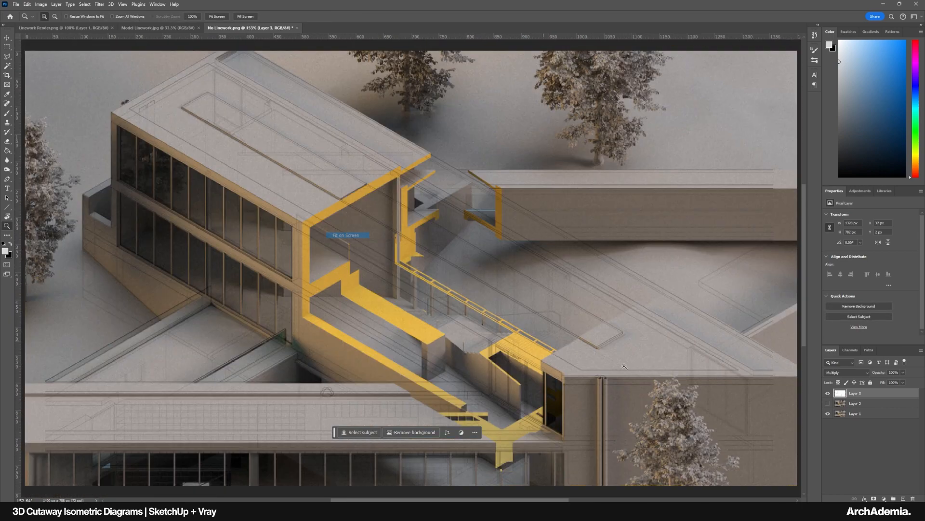
# Hide the model linework layer and show Layer 2 again over the base render.
pyautogui.click(828, 392)
pyautogui.click(828, 403)
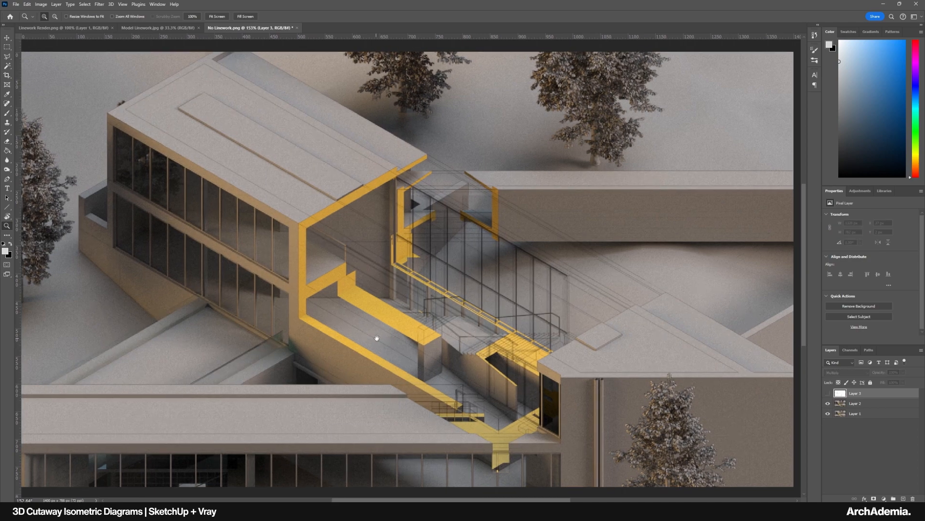
pyautogui.hotkey('ctrl', '1')
pyautogui.moveTo(404, 299); pyautogui.dragTo(416, 293)
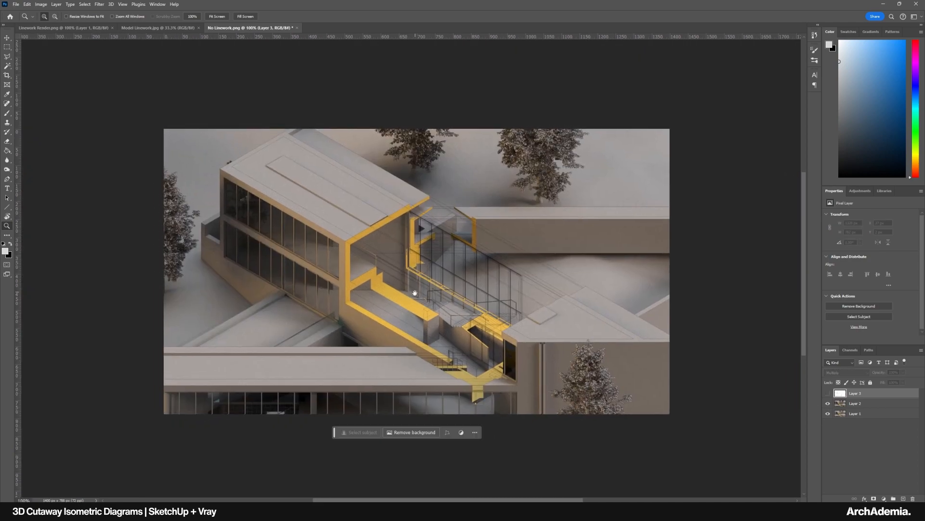